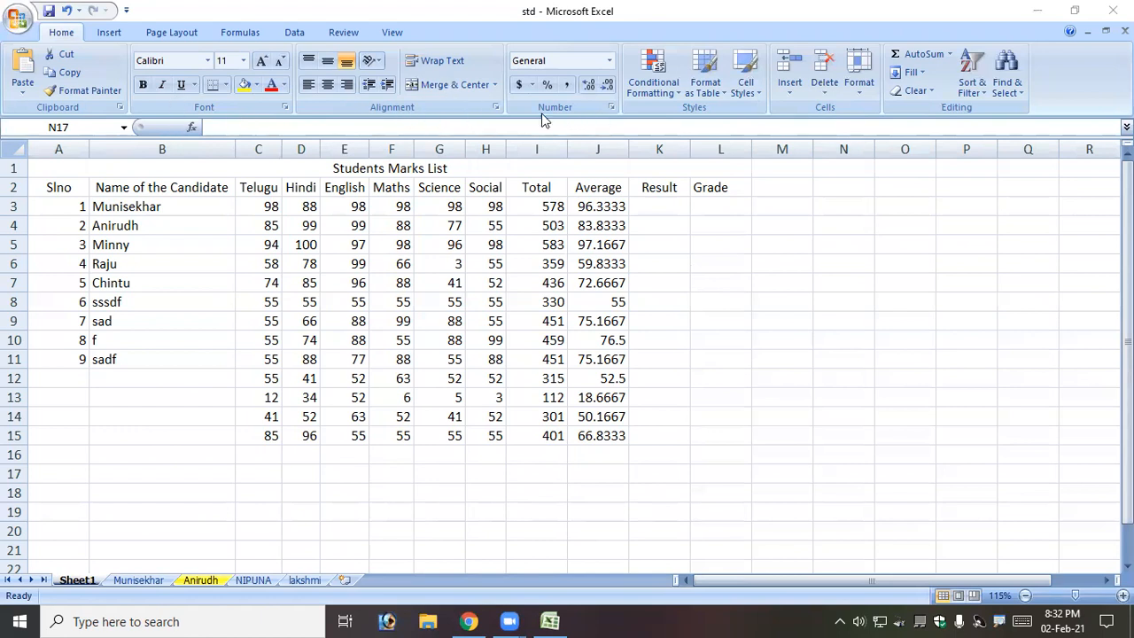
Select the Total values in cells I3:I15 of the Students Marks List.
left_click(370, 269)
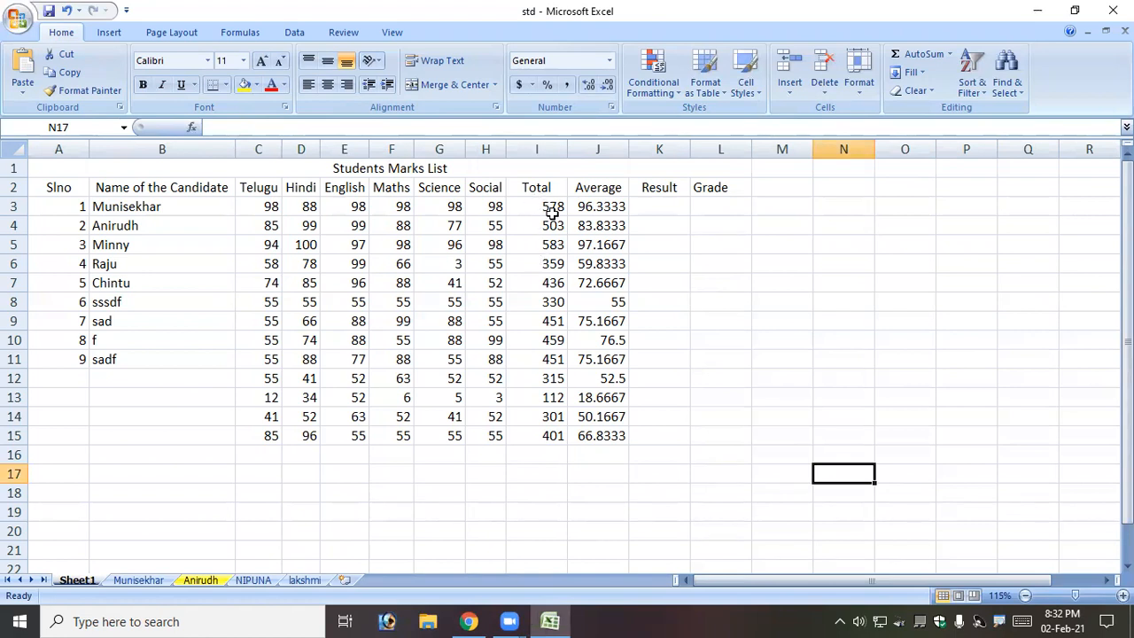
left_click_drag(551, 206, 547, 433)
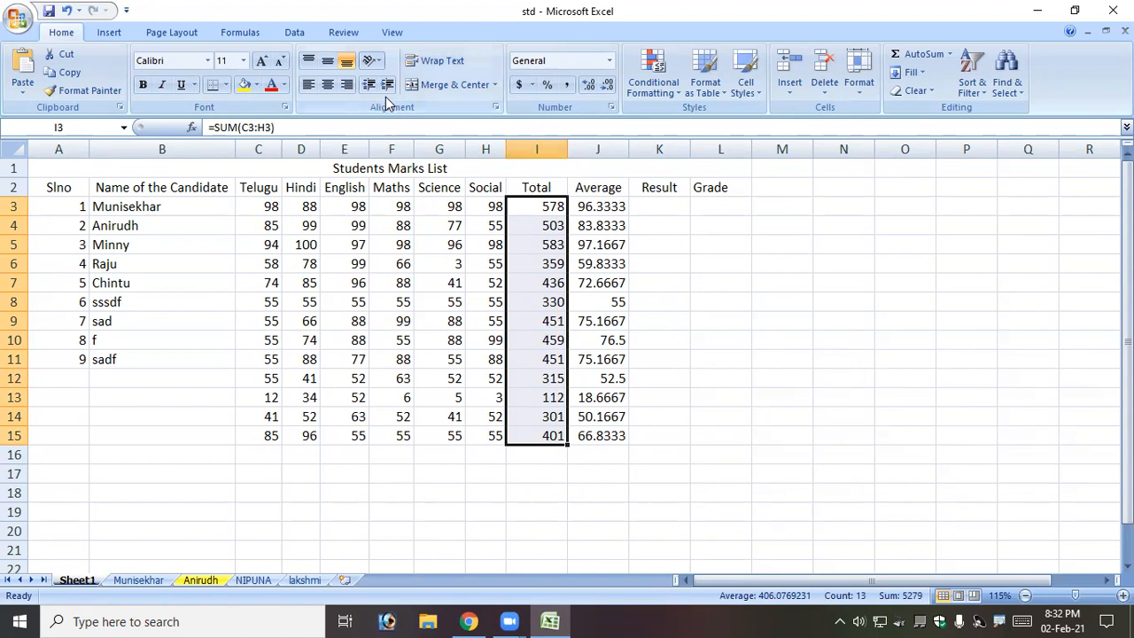
Preview several number categories, then apply Percentage format to the Total column.
left_click(609, 108)
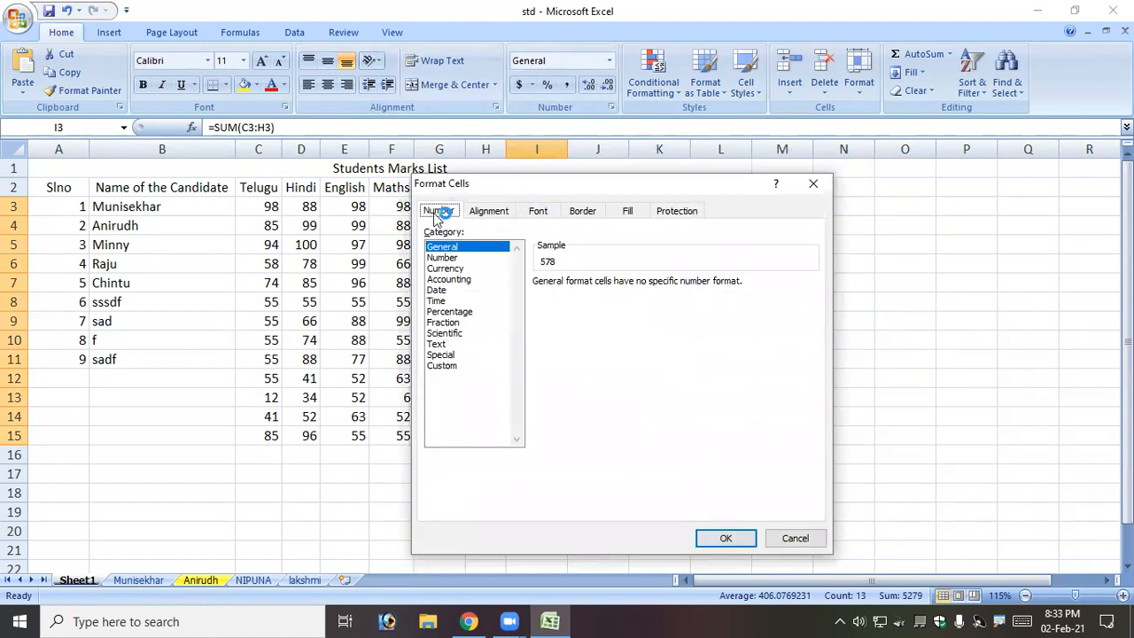
left_click(453, 258)
left_click(456, 268)
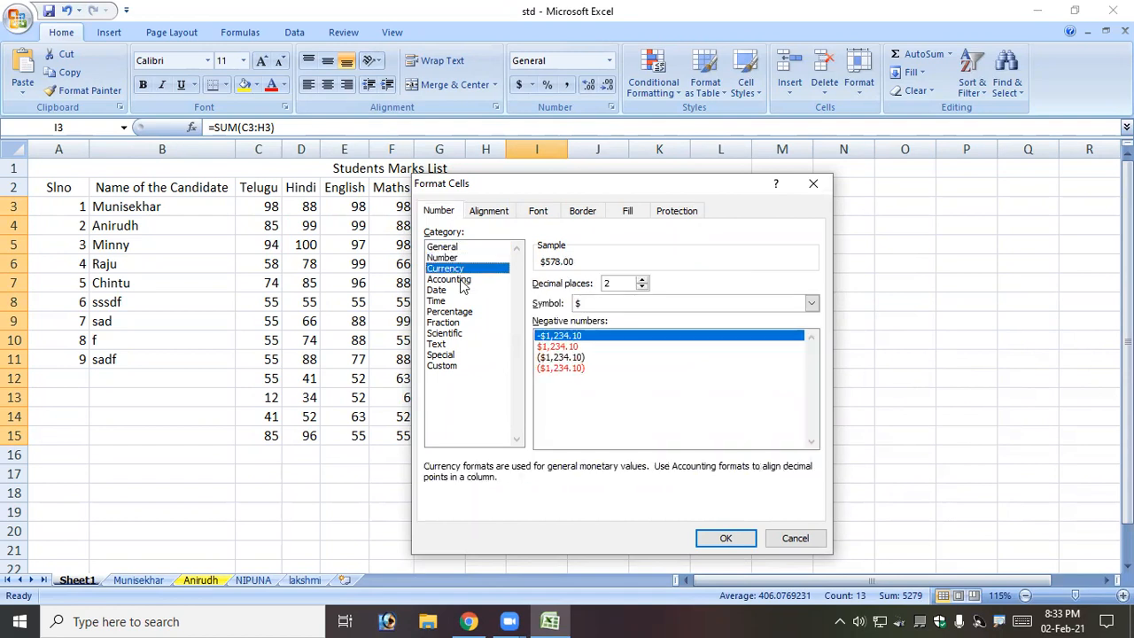
left_click(459, 280)
left_click(454, 290)
left_click(452, 302)
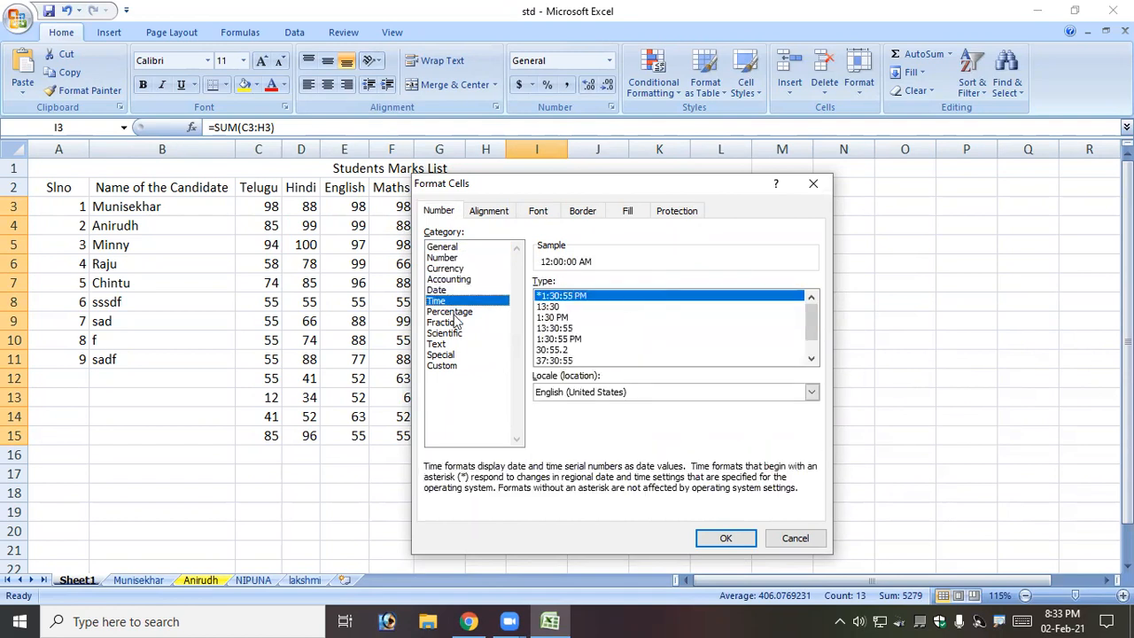
left_click(454, 312)
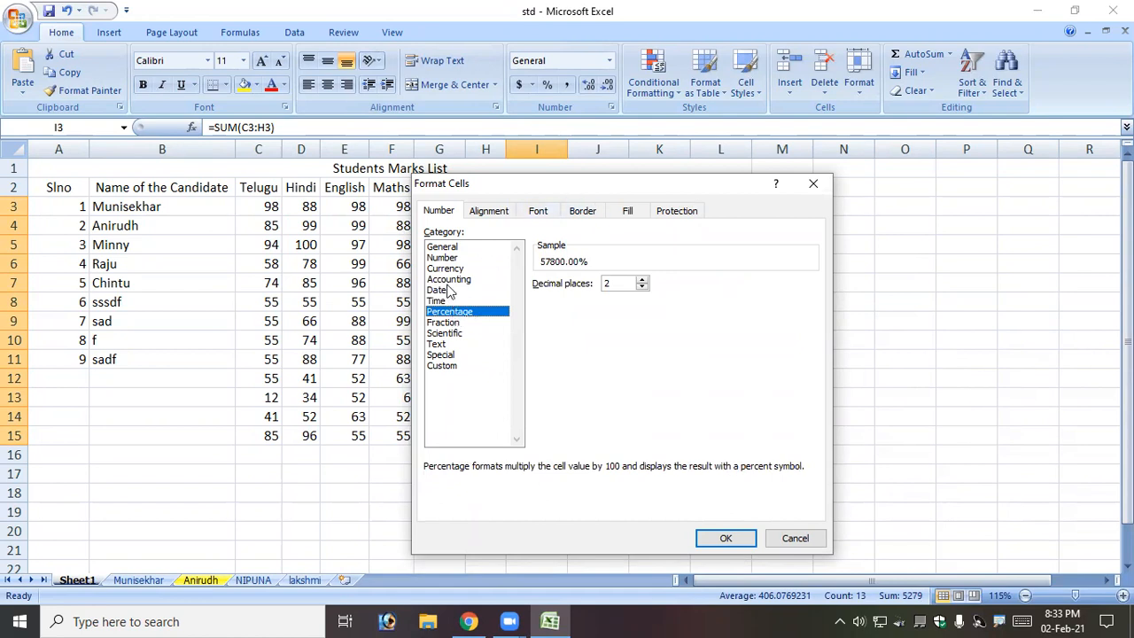
left_click_drag(555, 190, 632, 234)
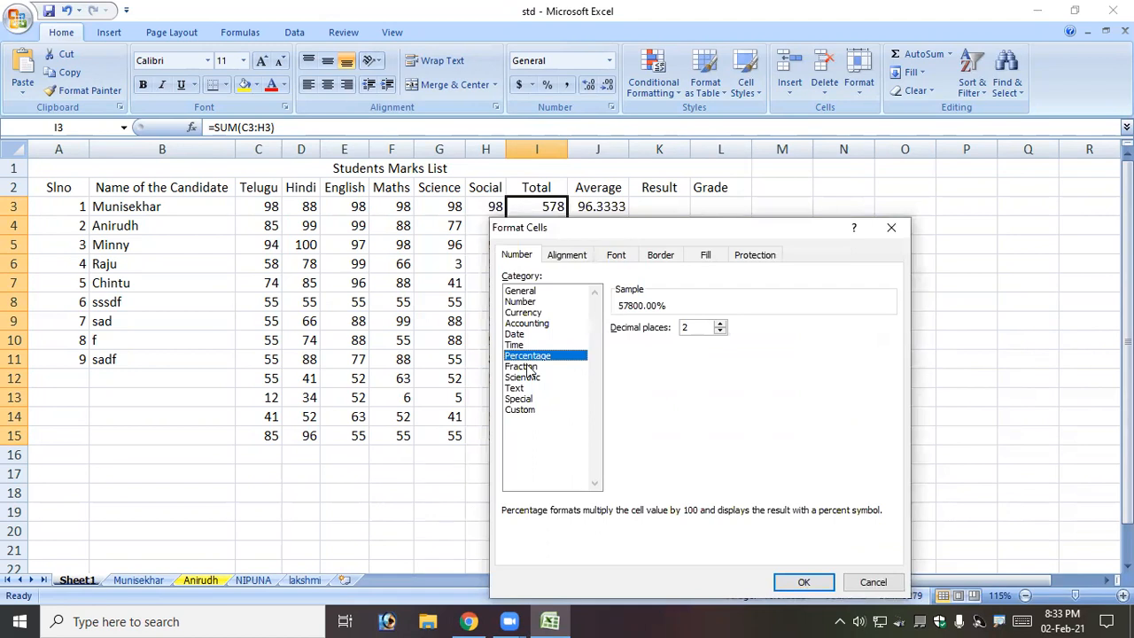
left_click(523, 366)
left_click(528, 379)
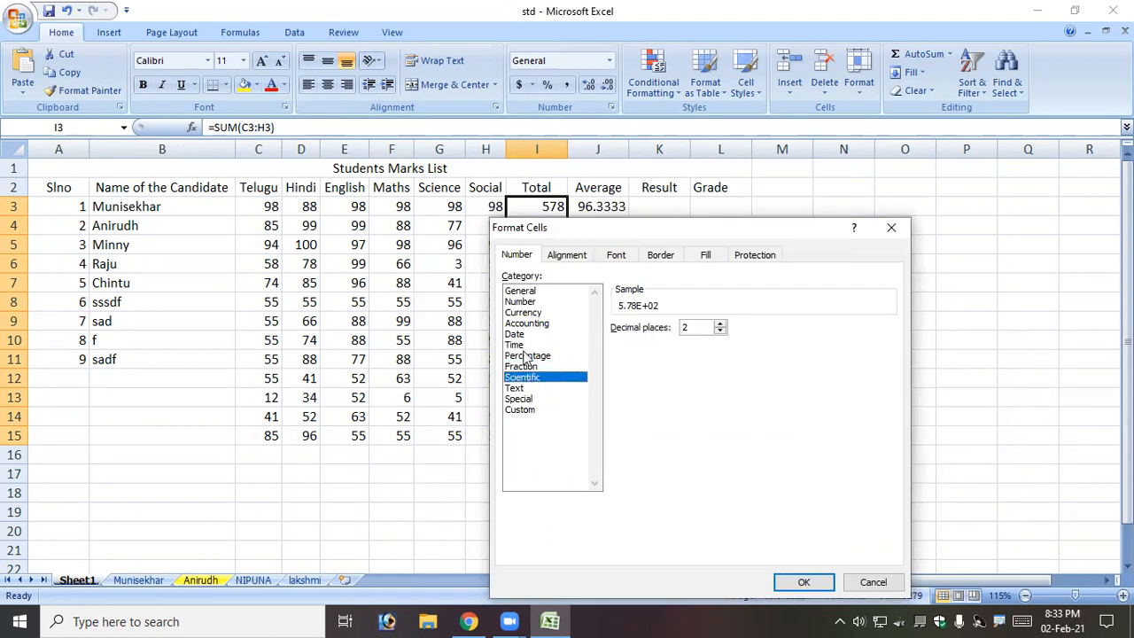
left_click(530, 356)
left_click(807, 582)
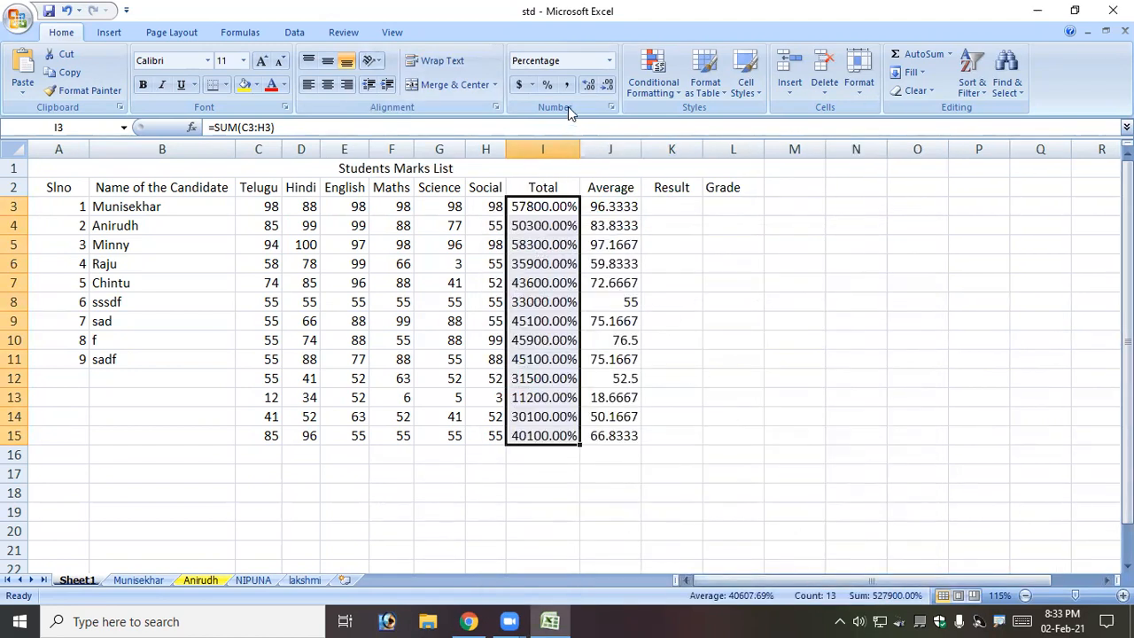
Reduce the Total percentages to 0 decimal places, e.g. 57800%.
left_click(610, 108)
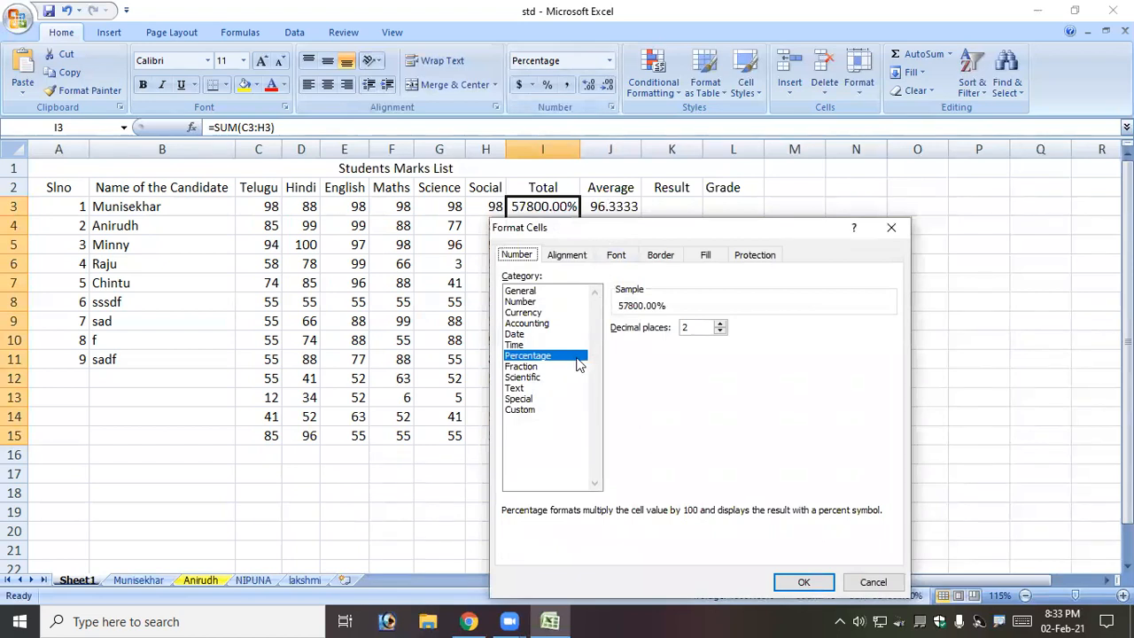
left_click(718, 333)
left_click(720, 333)
left_click(800, 581)
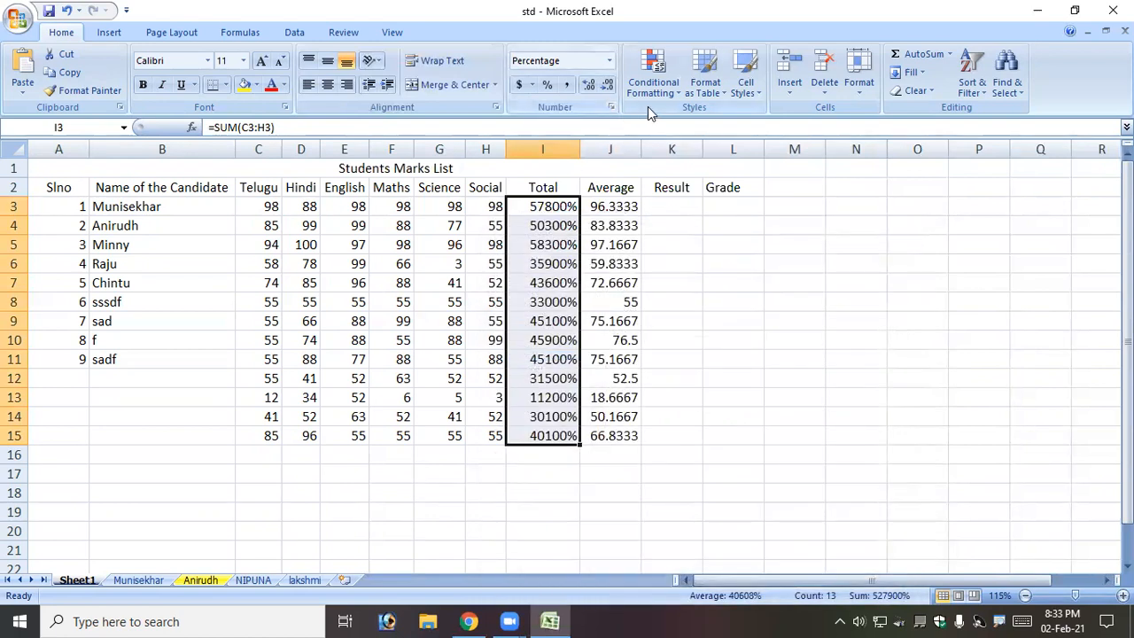
Apply Fraction format, then Scientific format, to the Total values.
left_click(610, 107)
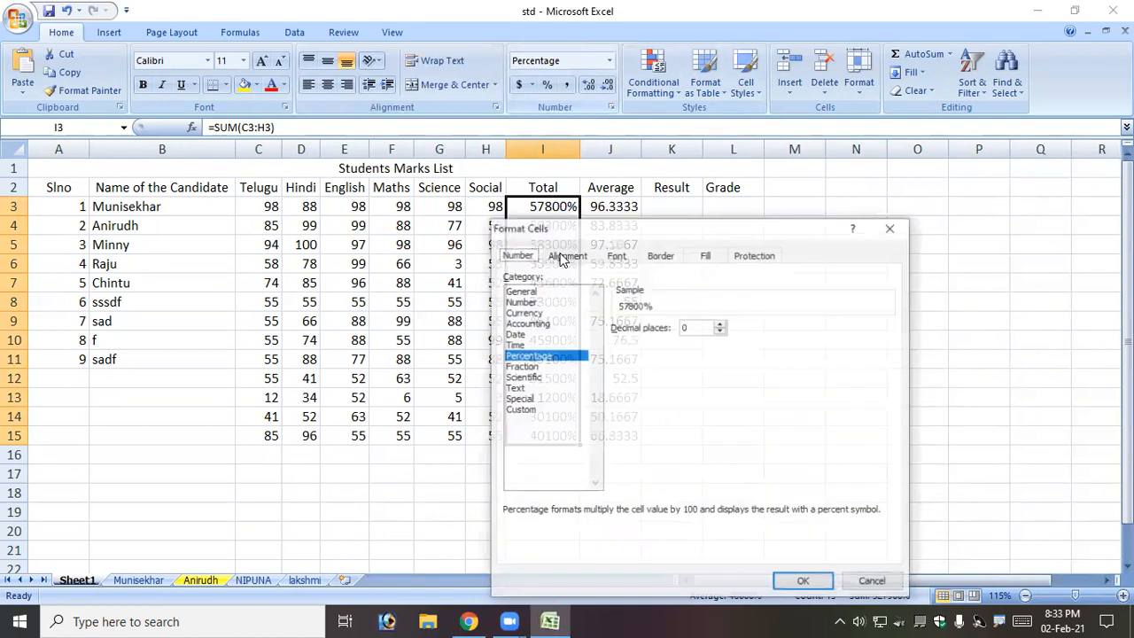
left_click(523, 367)
left_click(803, 584)
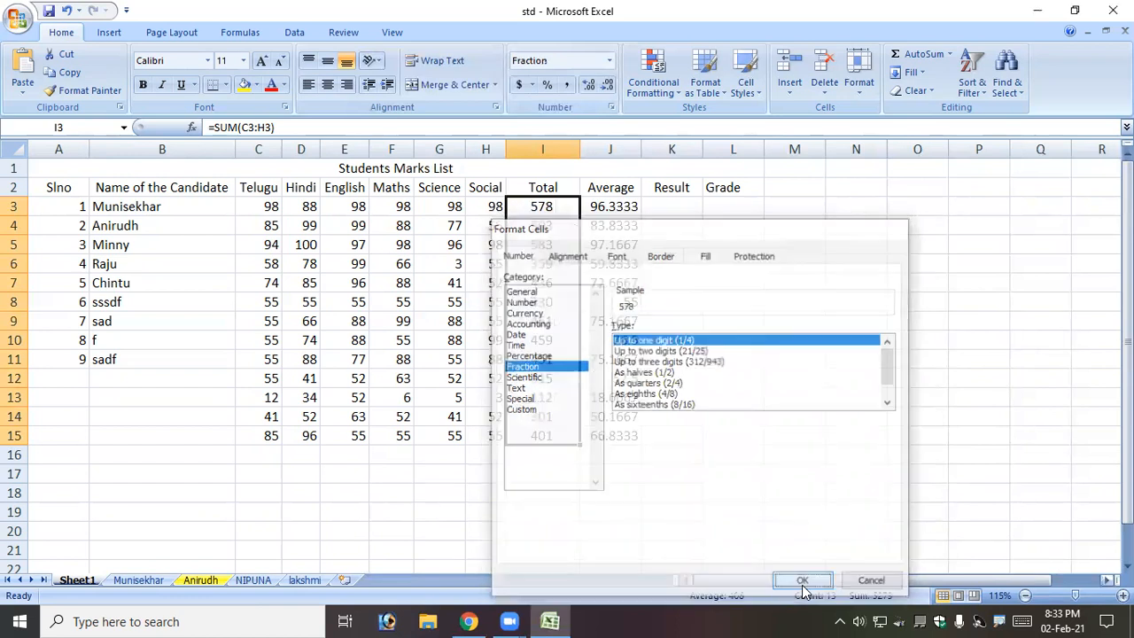
left_click(611, 106)
left_click(532, 377)
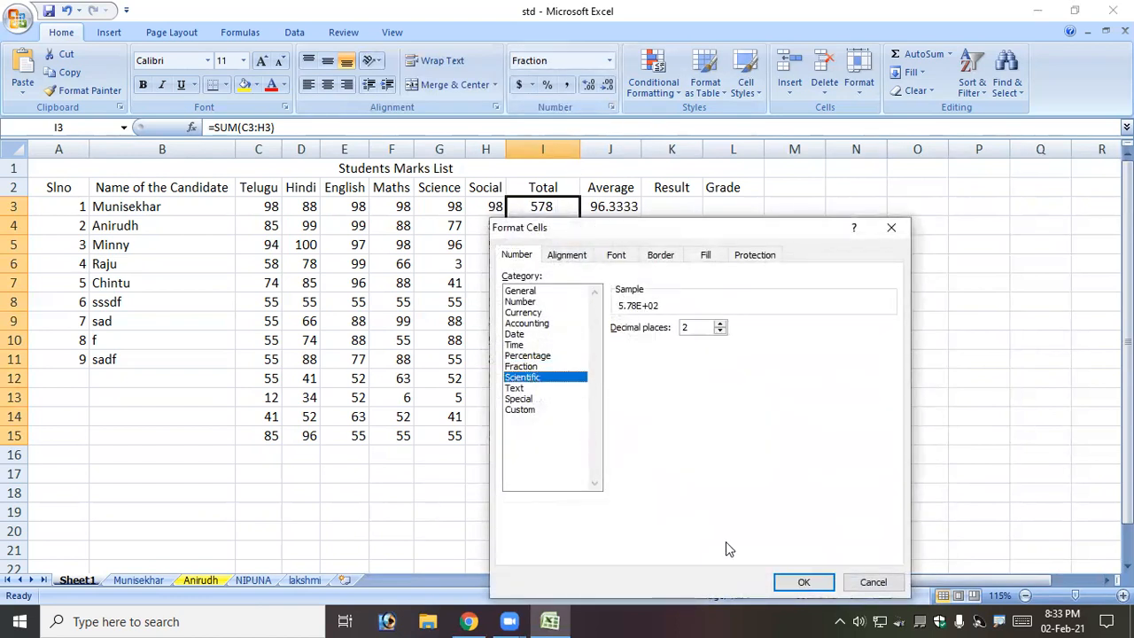
left_click(803, 582)
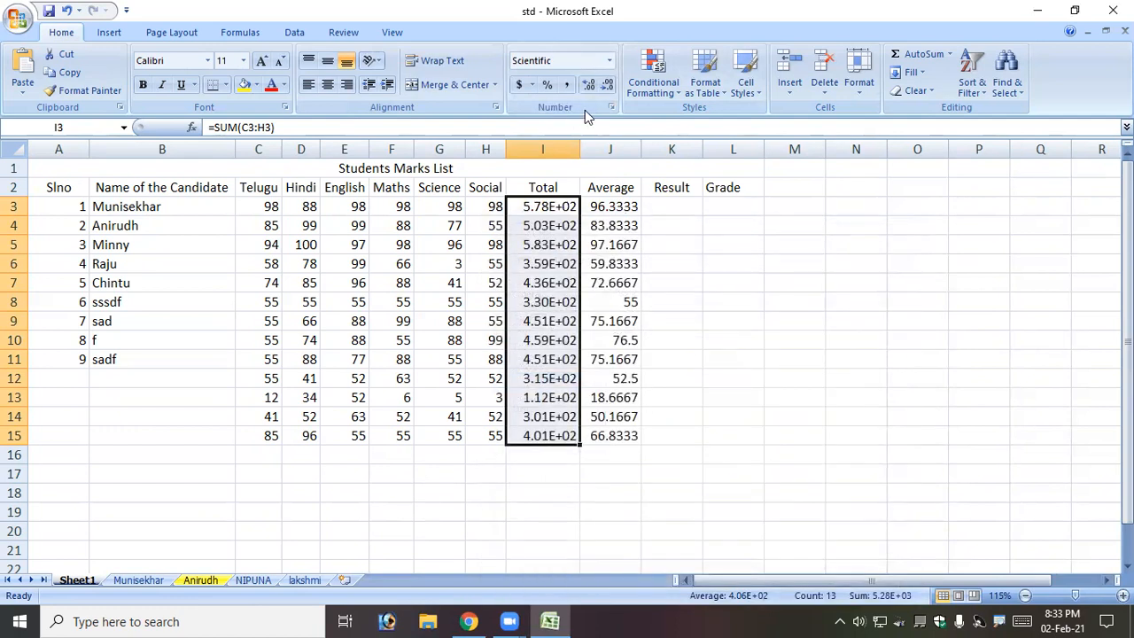
Apply Date format to the totals, then return them to General (578, 503).
left_click(610, 108)
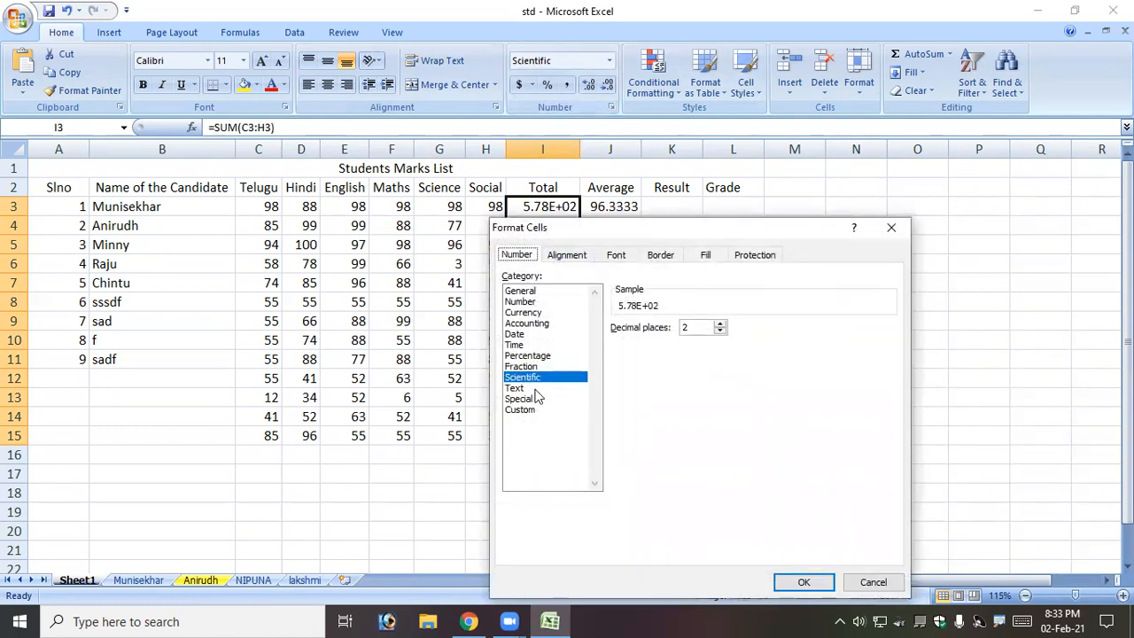
left_click(521, 334)
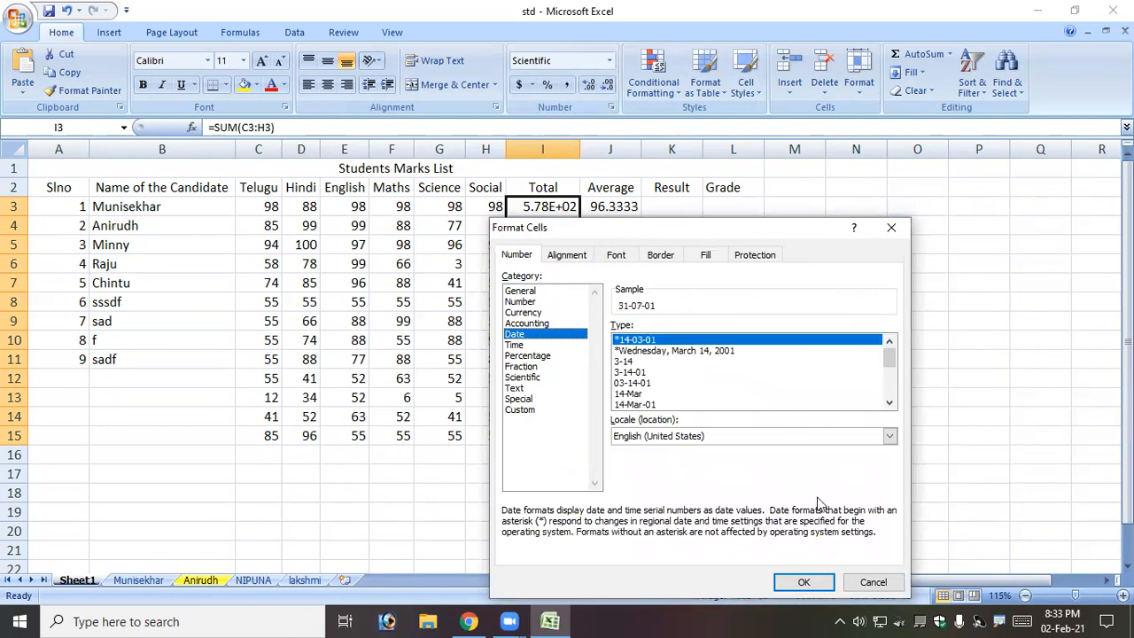
left_click(803, 582)
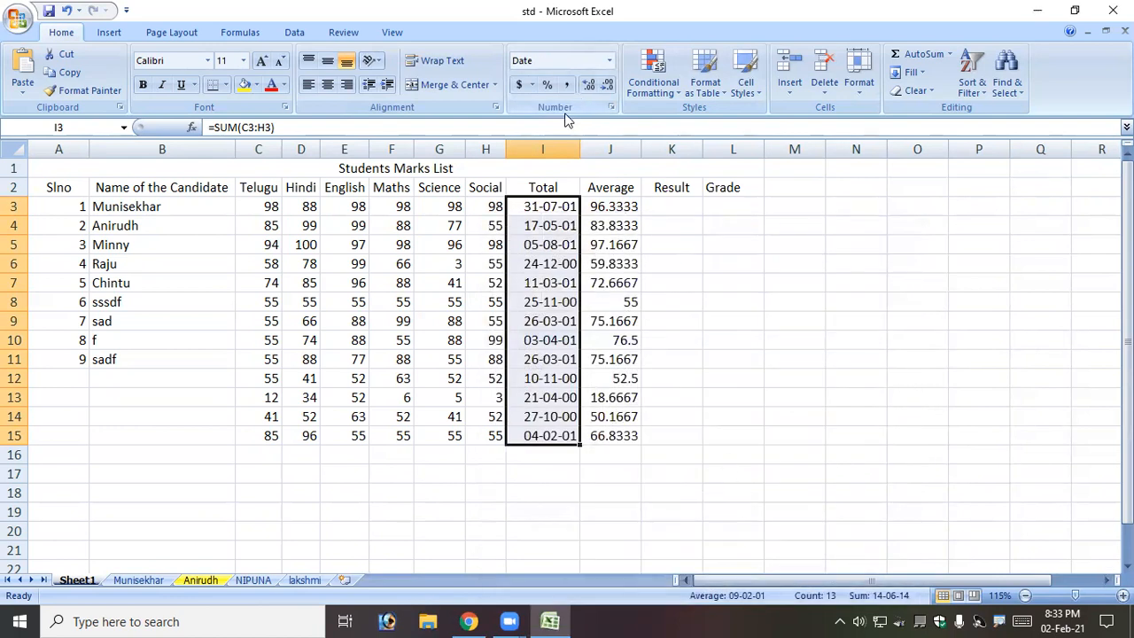
left_click(610, 107)
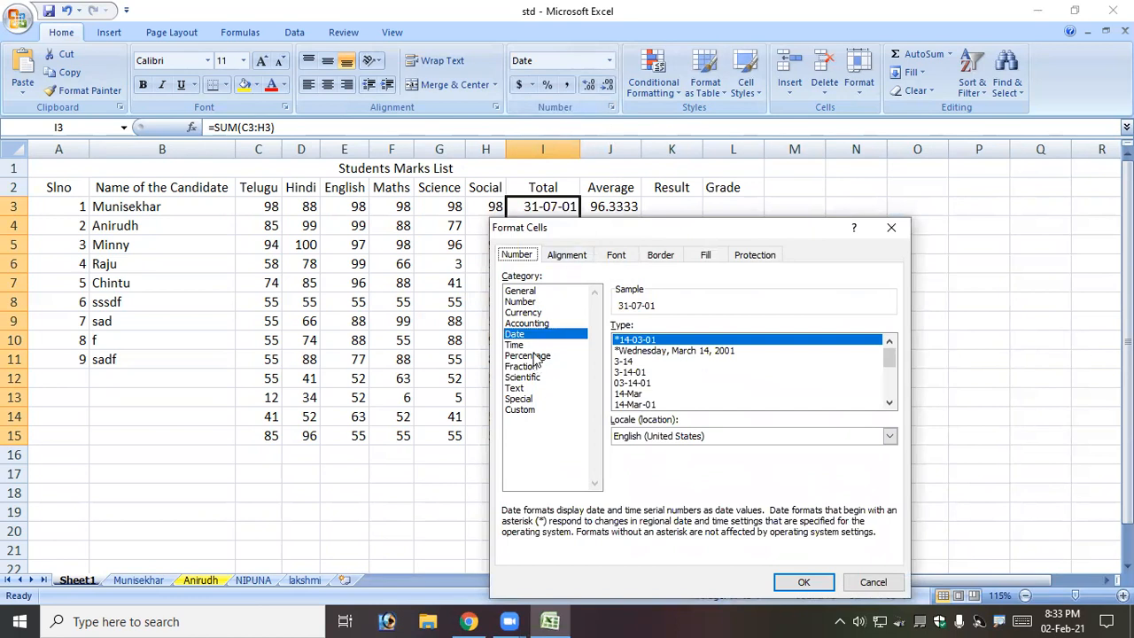
left_click(547, 291)
left_click(802, 580)
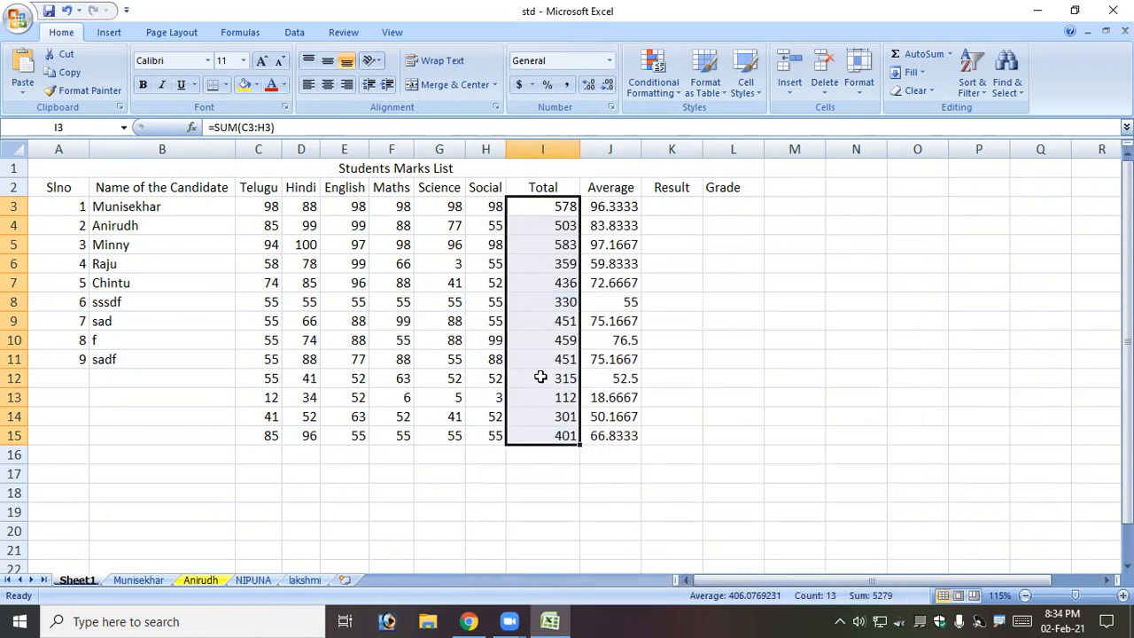
Give the Total column Number format with 7 decimal places.
left_click(612, 108)
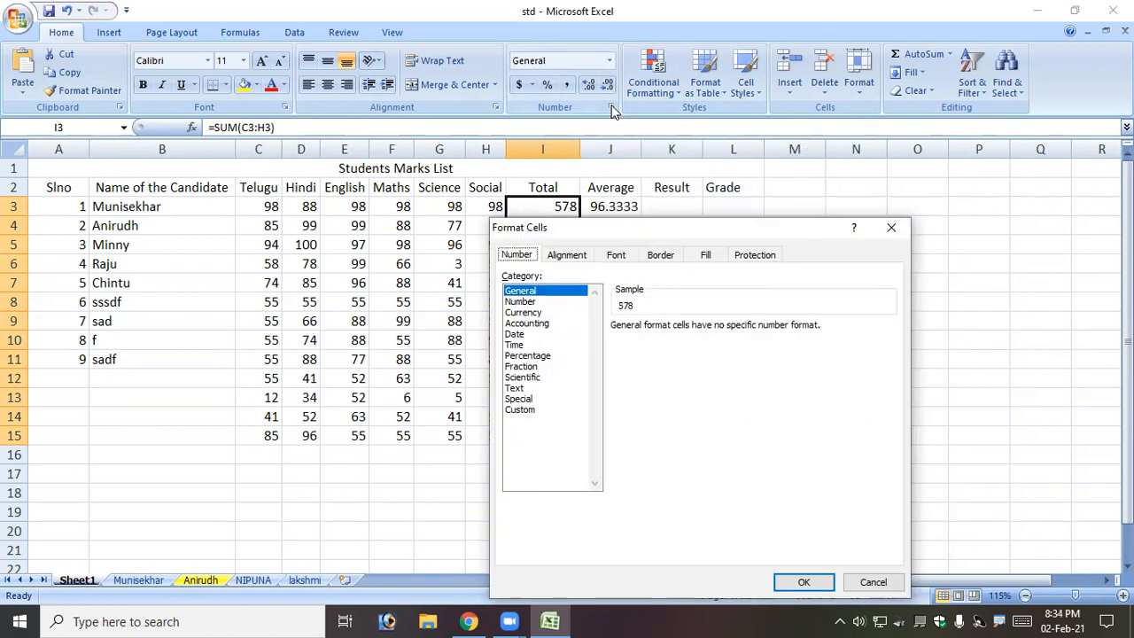
left_click(542, 302)
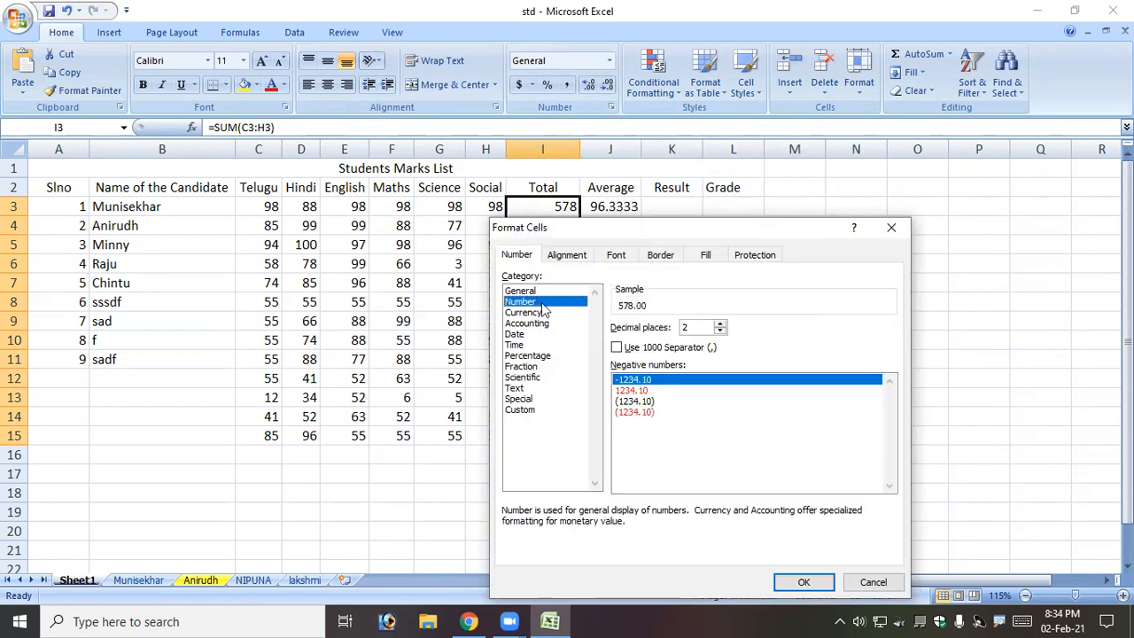
left_click(720, 324)
left_click(720, 325)
left_click(721, 324)
left_click(720, 324)
left_click(720, 324)
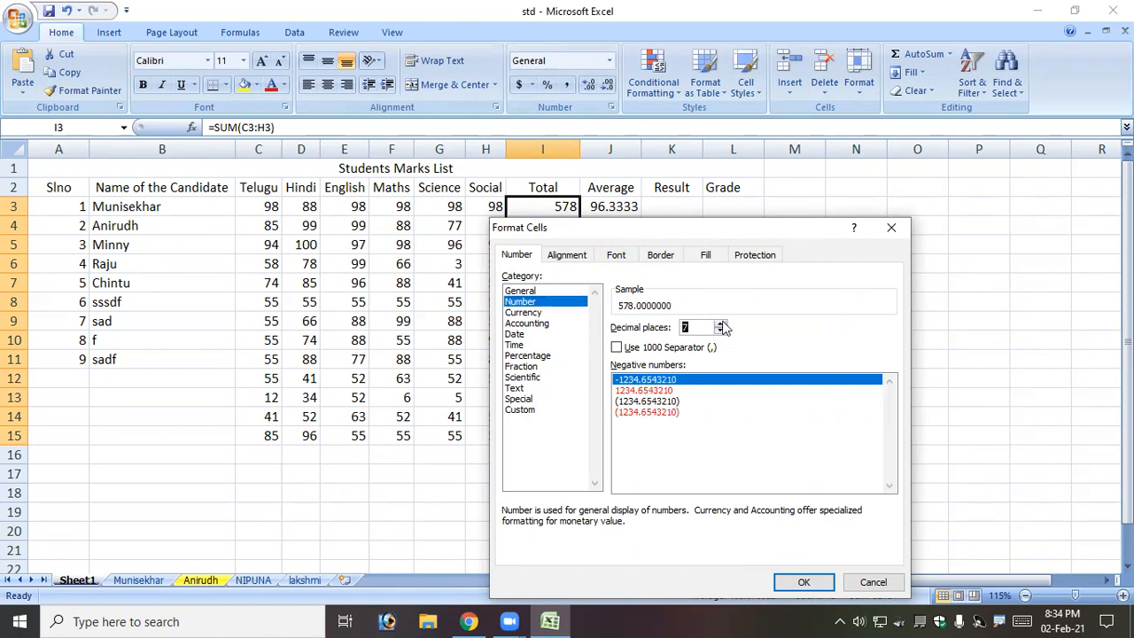
left_click(801, 584)
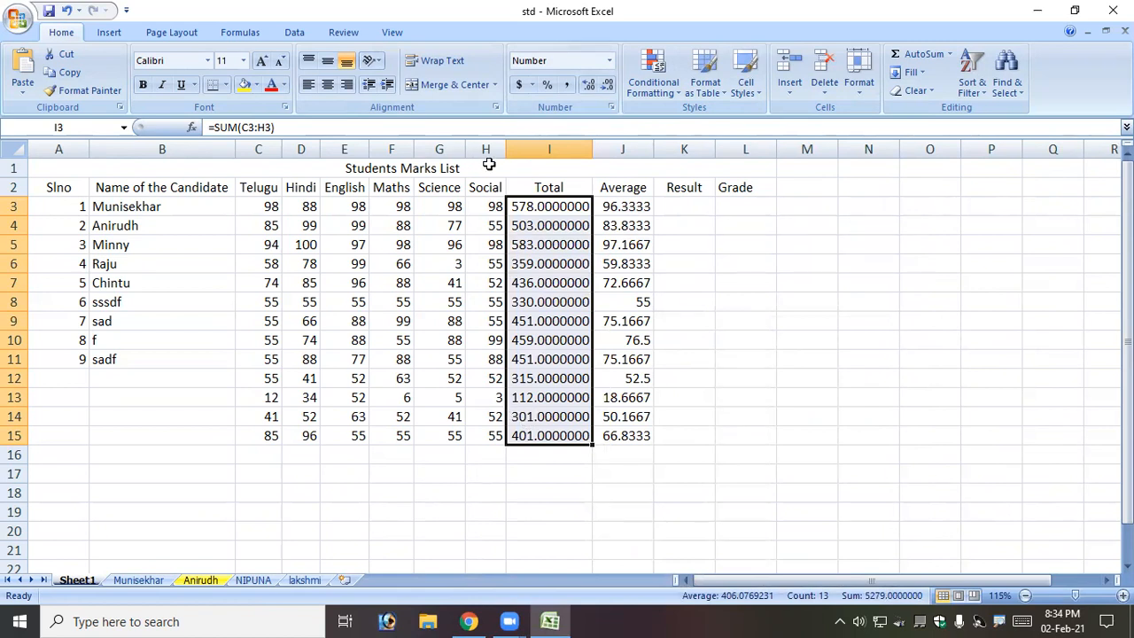
Adjust the totals with Increase/Decrease Decimal until three decimals remain, e.g. 578.000.
left_click(591, 89)
left_click(591, 89)
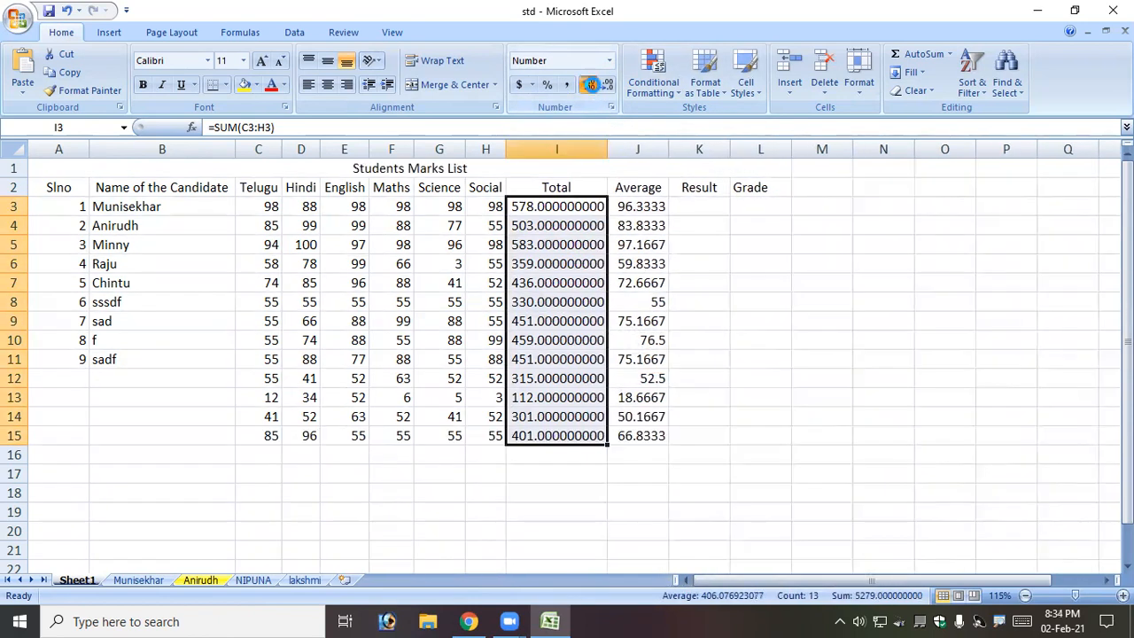
left_click(607, 86)
left_click(607, 86)
left_click(608, 86)
left_click(608, 86)
left_click(607, 85)
left_click(608, 86)
left_click(607, 86)
left_click(608, 86)
left_click(607, 86)
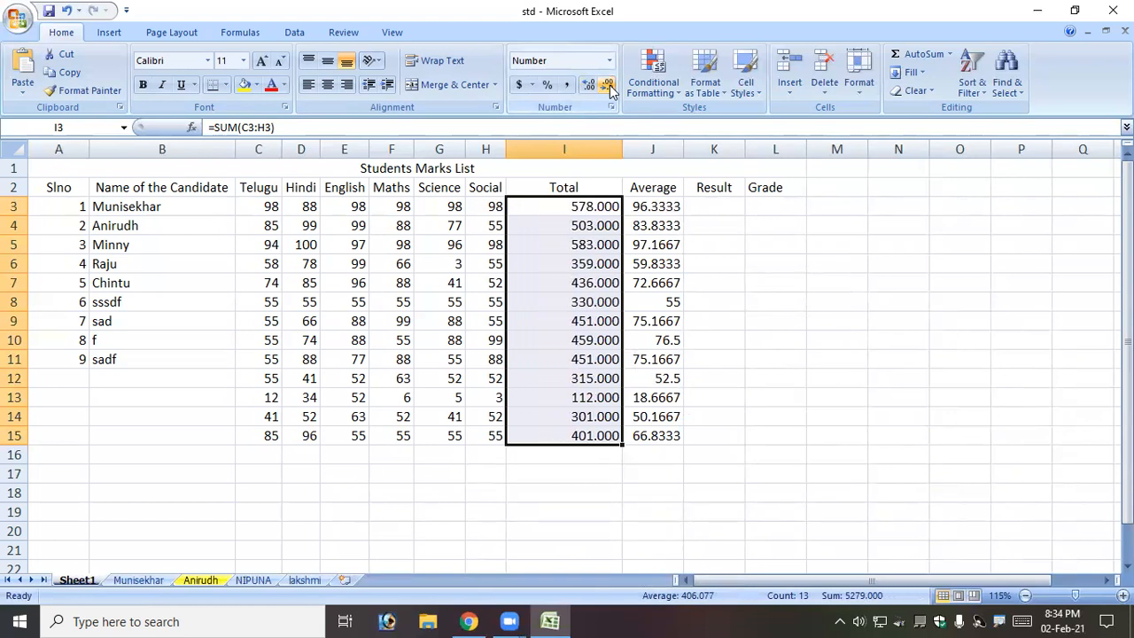
Select the Average values J3:J15 and reduce them to whole numbers.
left_click_drag(654, 208, 656, 433)
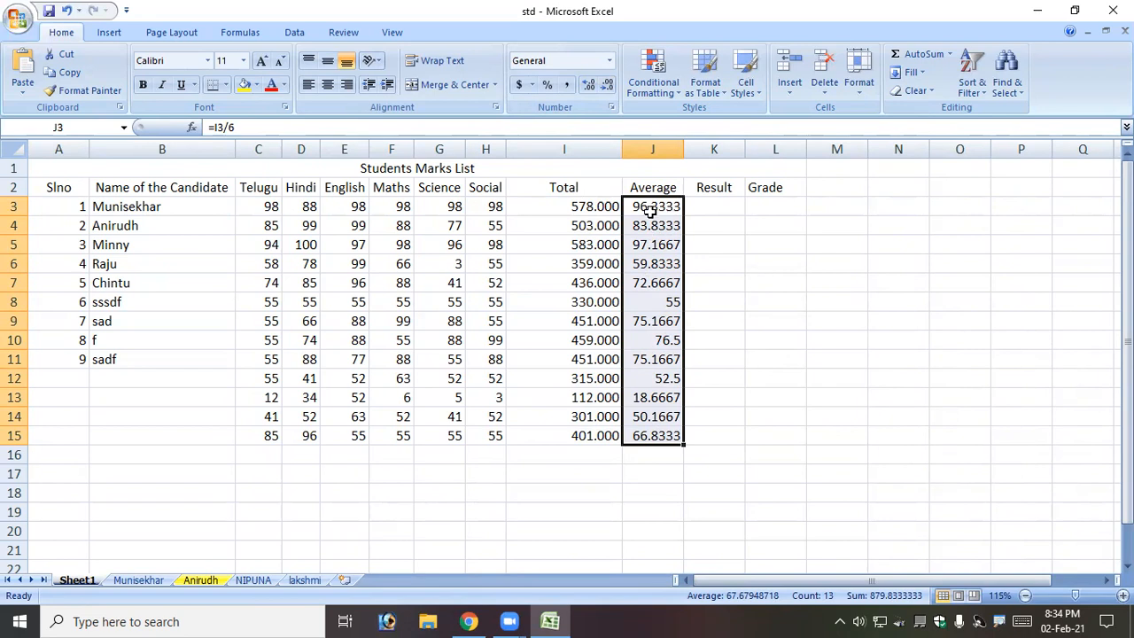
left_click(608, 85)
left_click(607, 85)
left_click(607, 85)
left_click(607, 85)
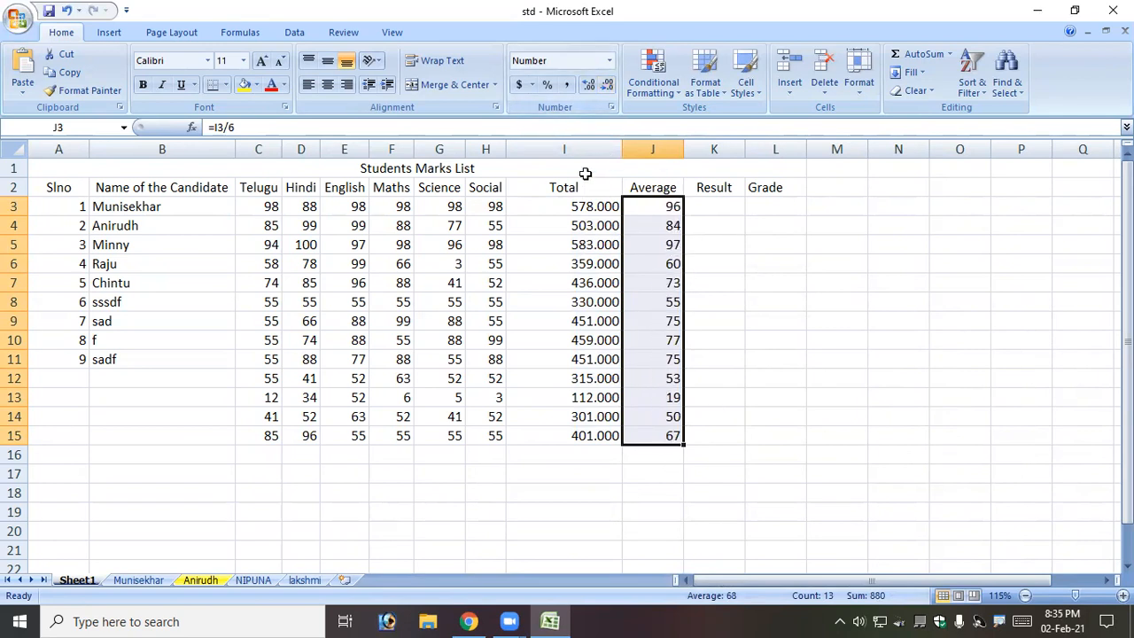
Increase the averages to four decimal places, e.g. 96.3333, then deselect the column.
left_click(588, 86)
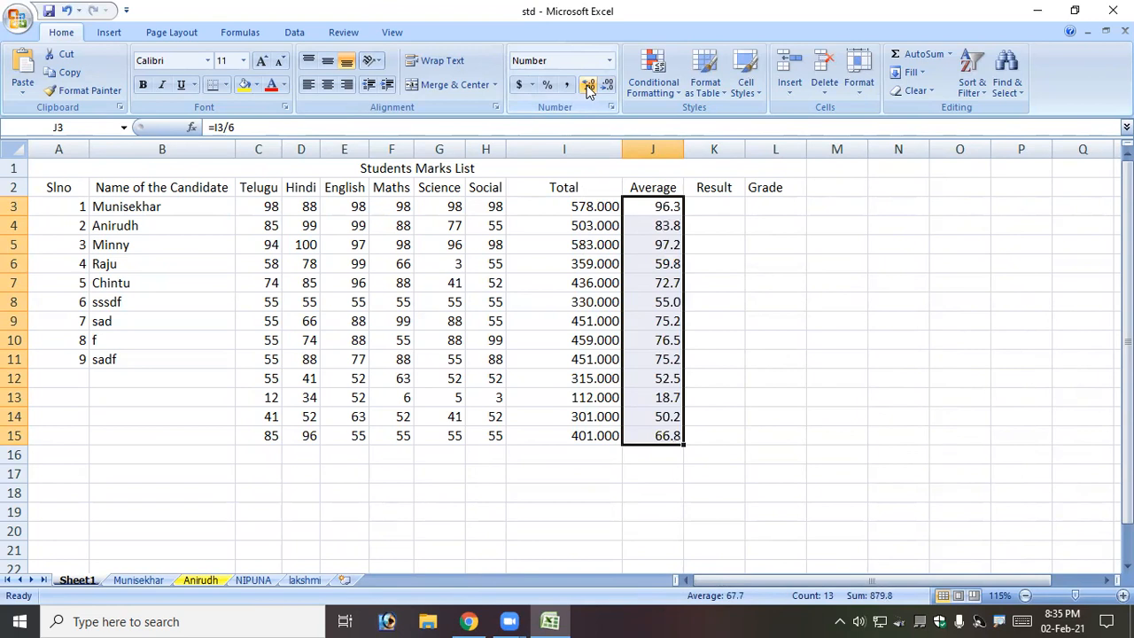
left_click(588, 87)
left_click(587, 88)
left_click(587, 88)
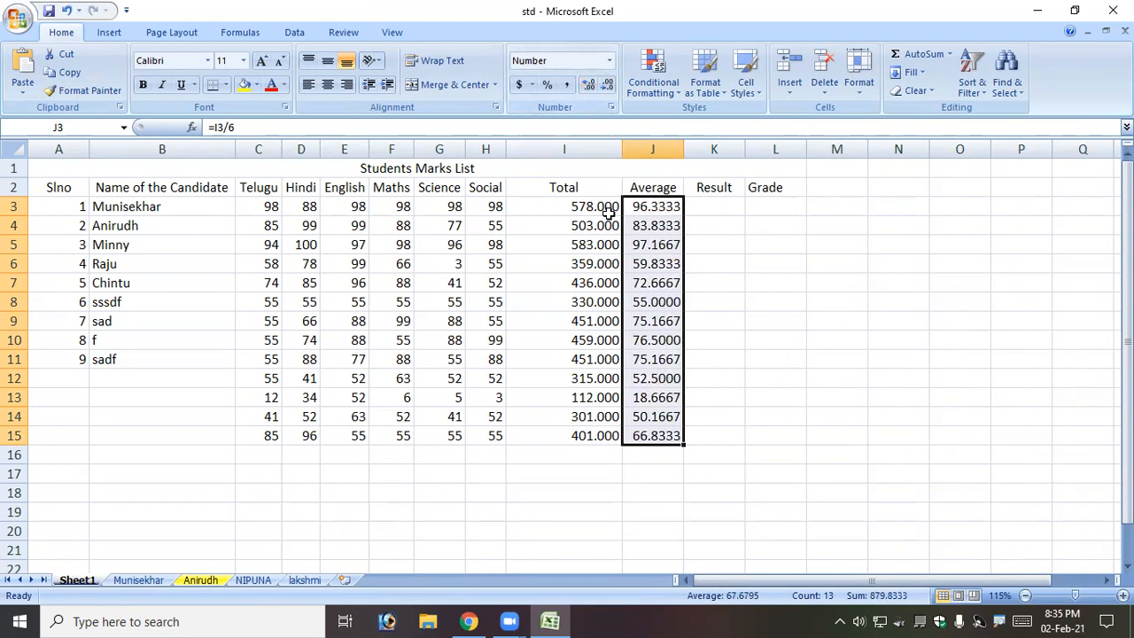
left_click(748, 419)
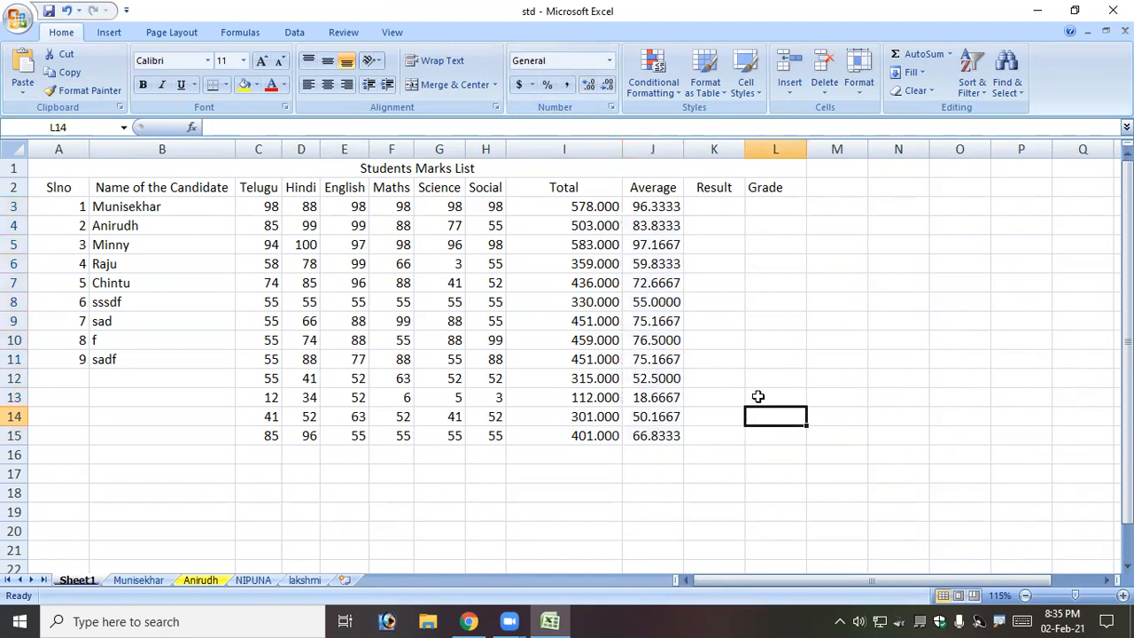
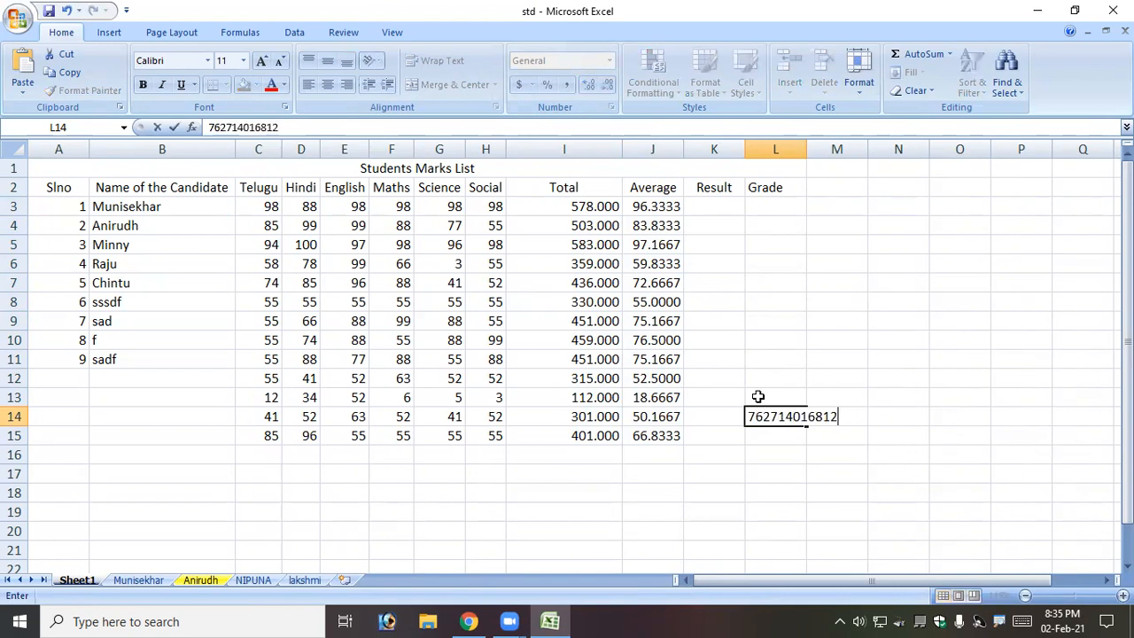
Enter a 12-digit number in L14, observe its scientific notation, then clear L14.
key("Return")
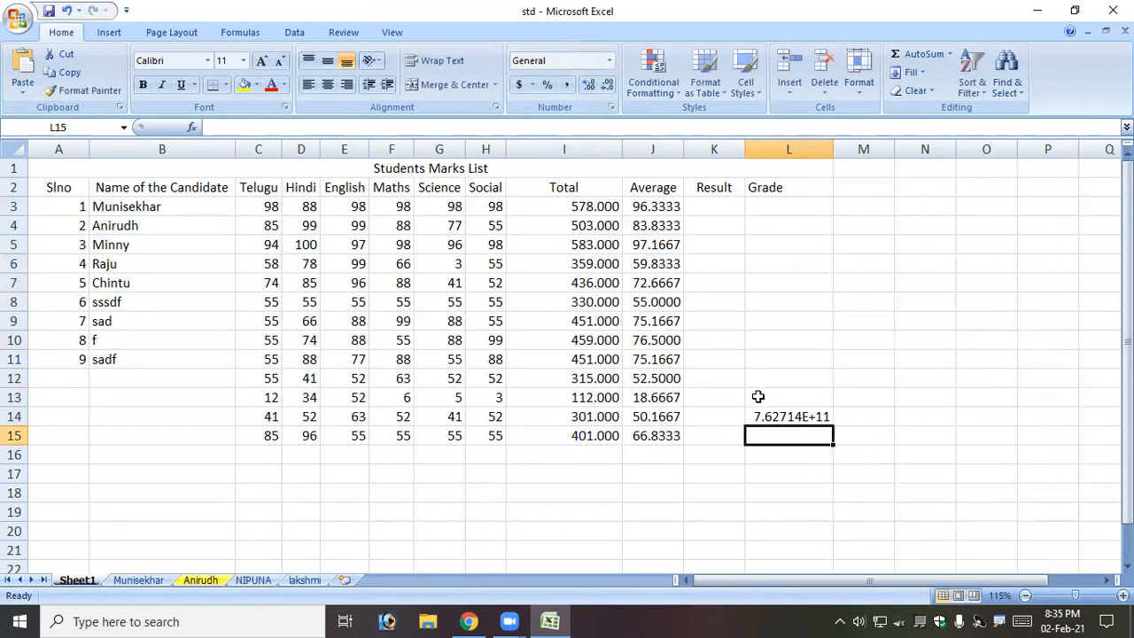
left_click(778, 416)
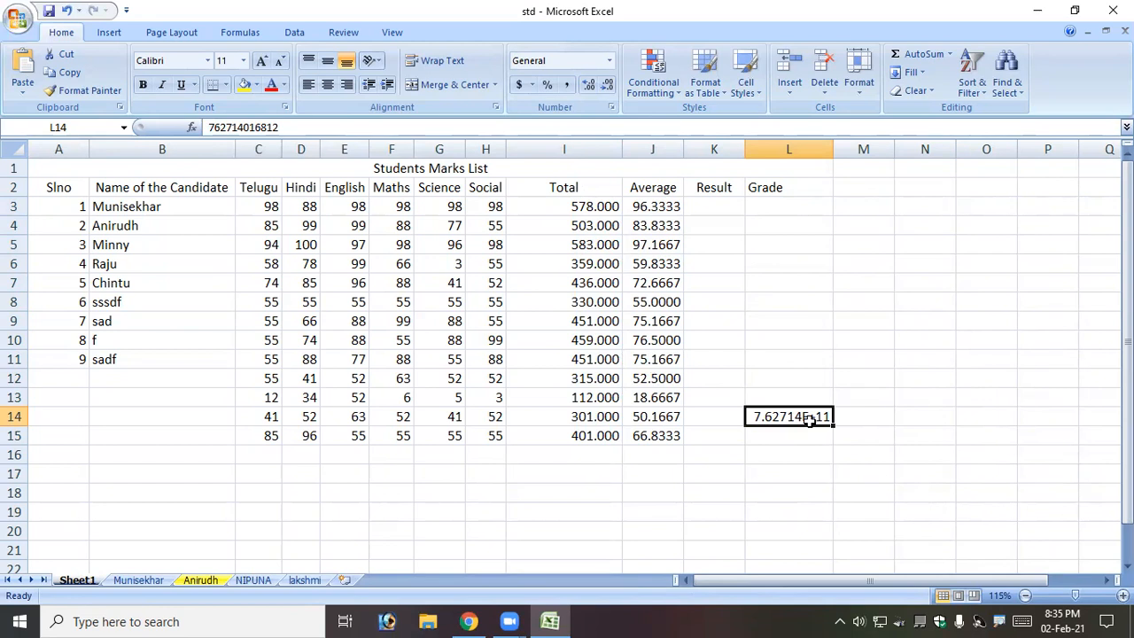
left_click(803, 488)
left_click(793, 415)
key("Delete")
left_click(791, 450)
left_click(786, 414)
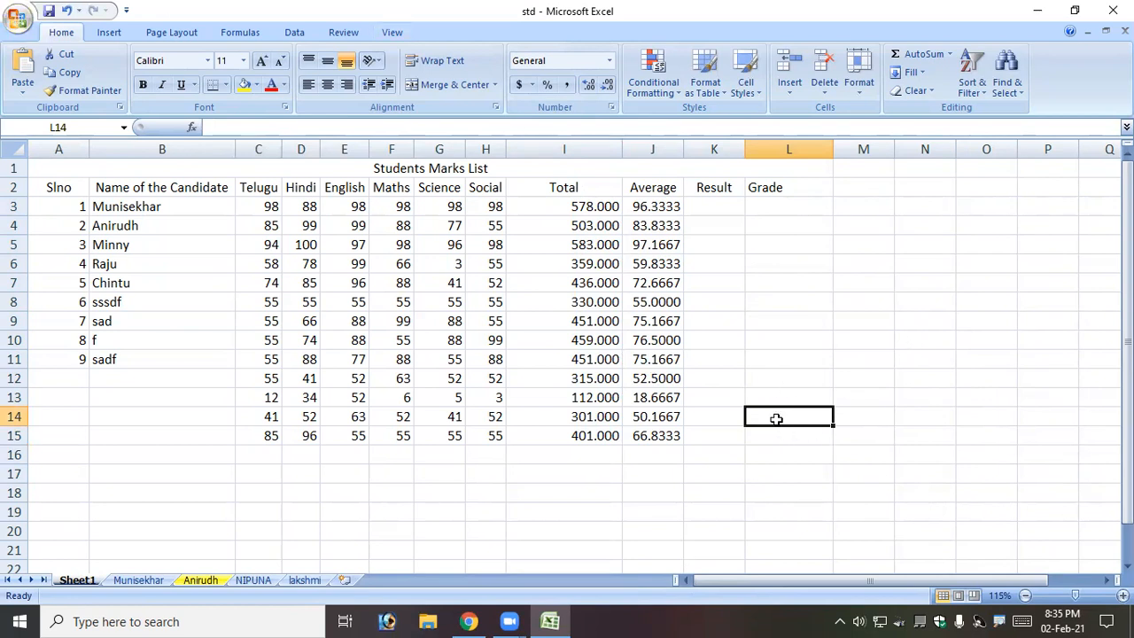
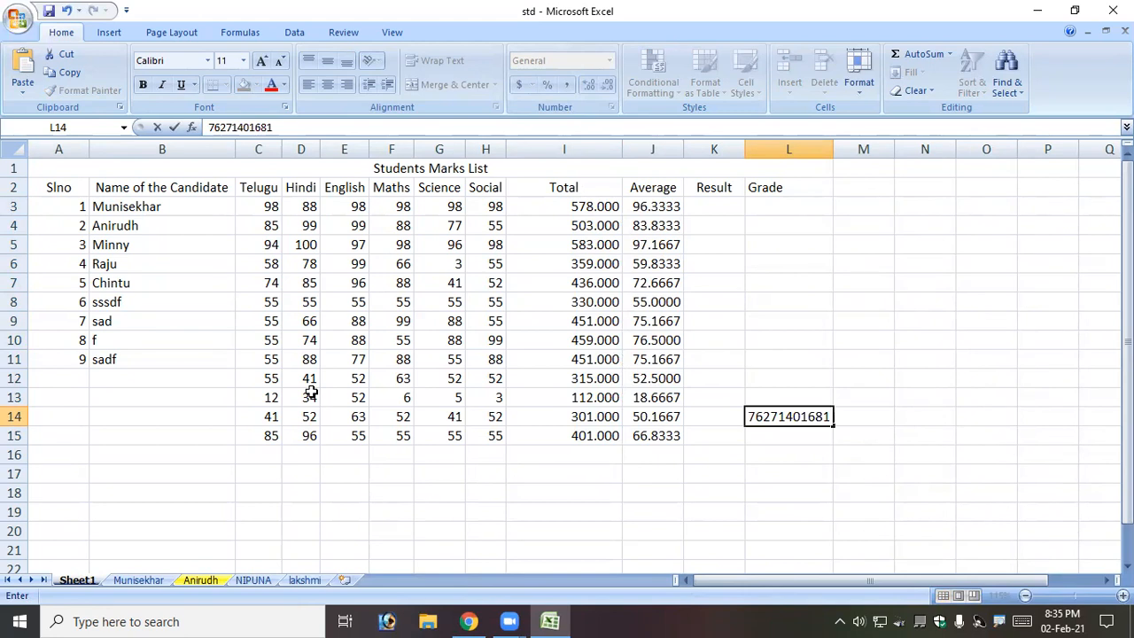
Re-enter the 12-digit number in L14 and format it as Number with 1 decimal place.
key("Return")
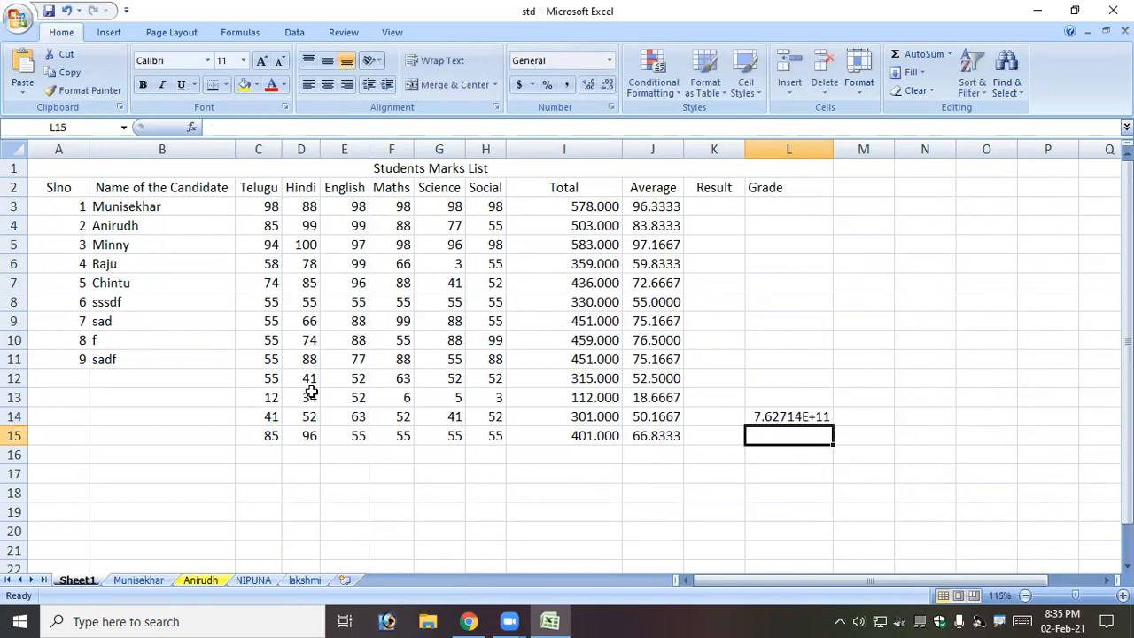
left_click(783, 421)
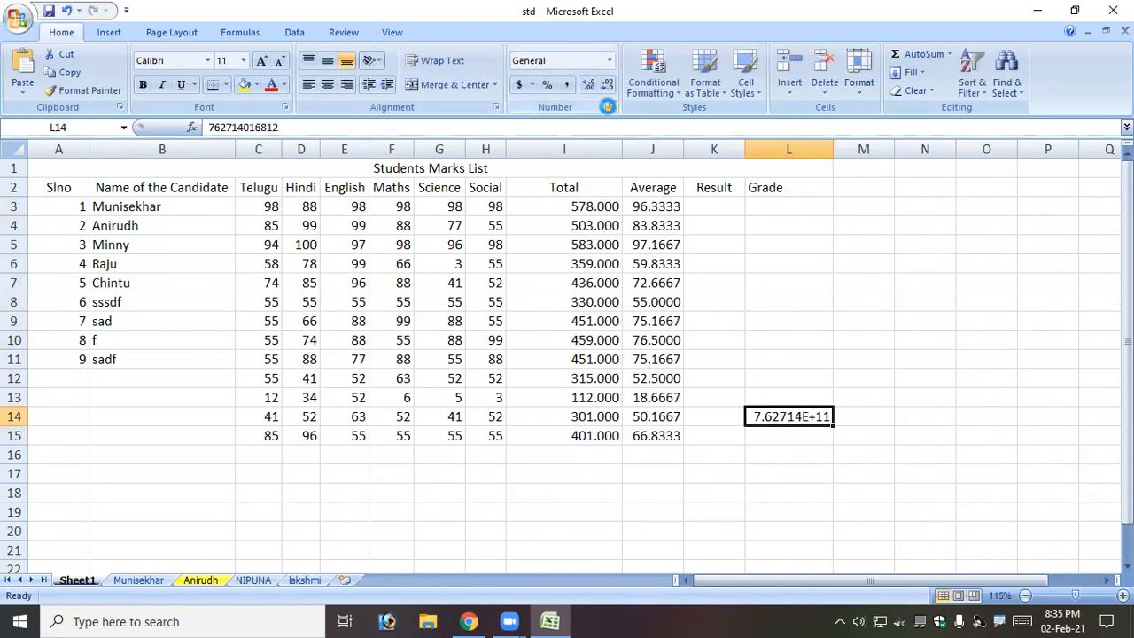
left_click(611, 107)
left_click(529, 303)
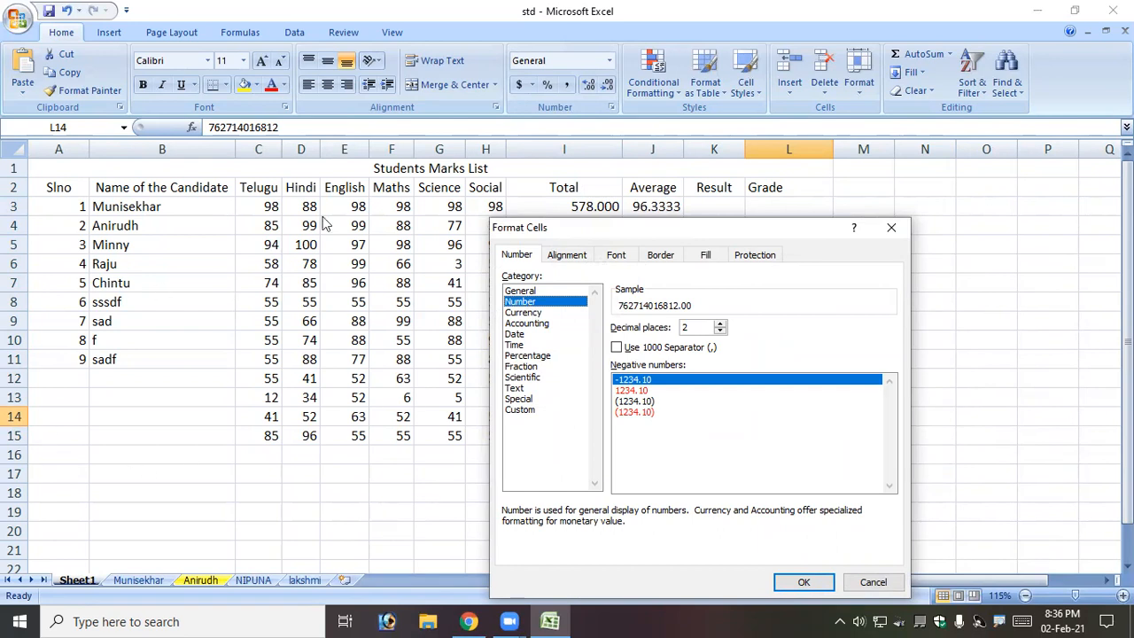
left_click(725, 328)
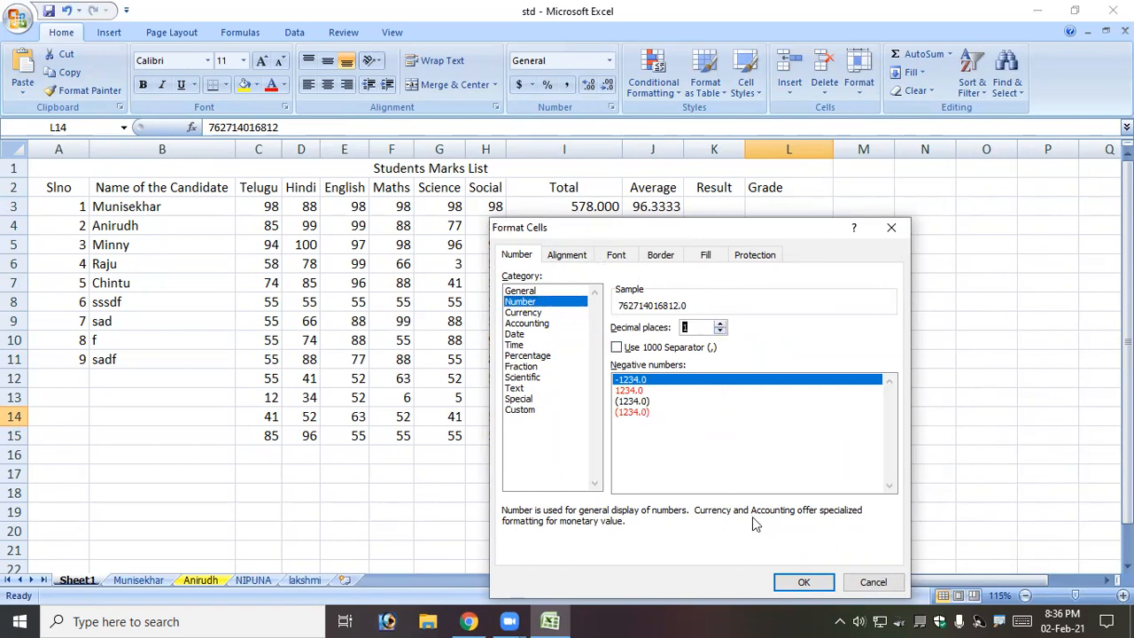
left_click(802, 582)
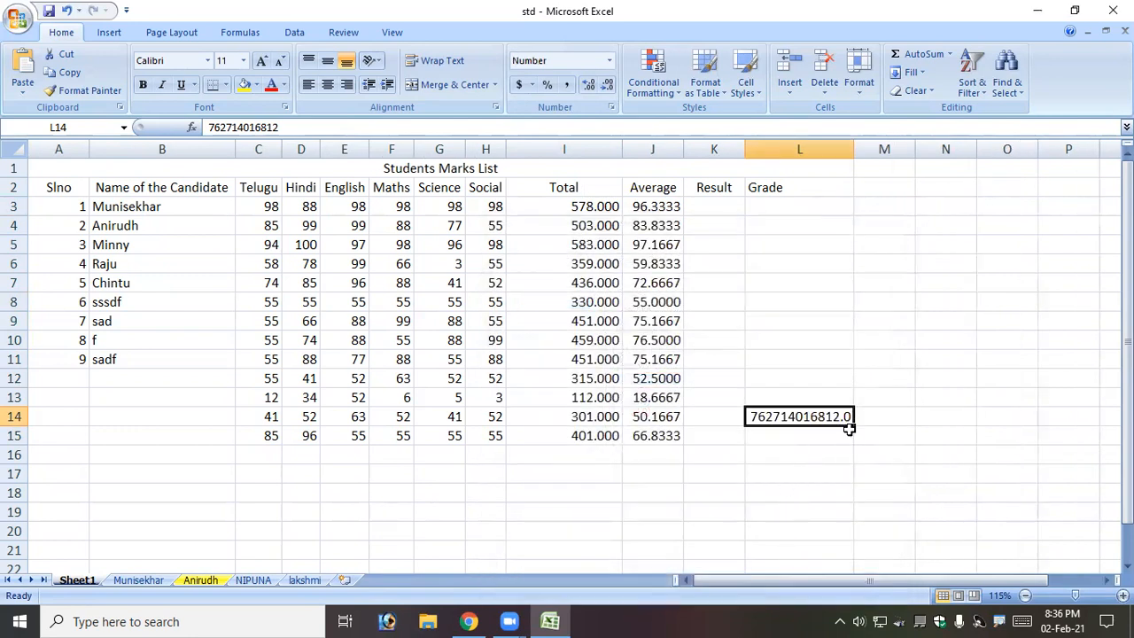
left_click(809, 456)
left_click(815, 413)
Clear L14, enter 7 there, and type a 12-digit number into L15.
key("Delete")
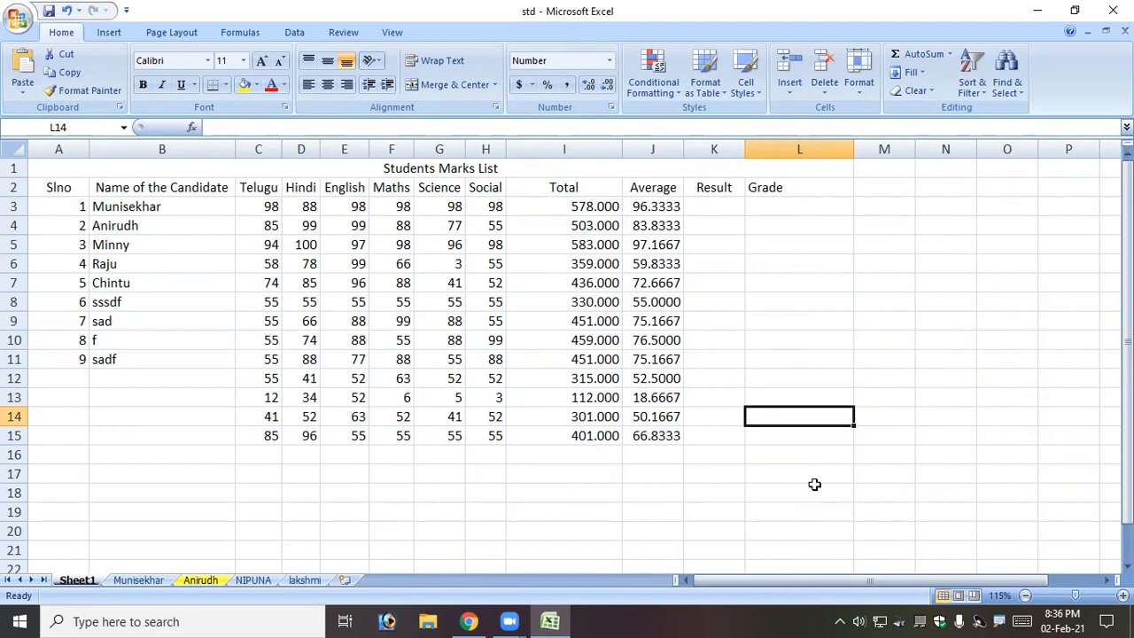
type("7")
key("Return")
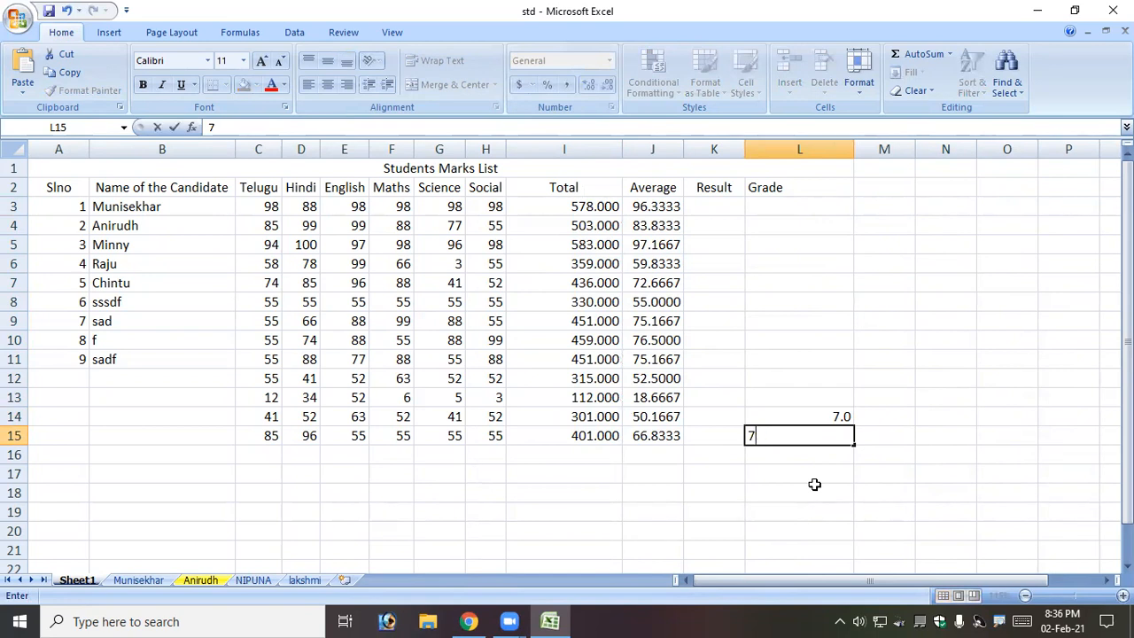
key("Return")
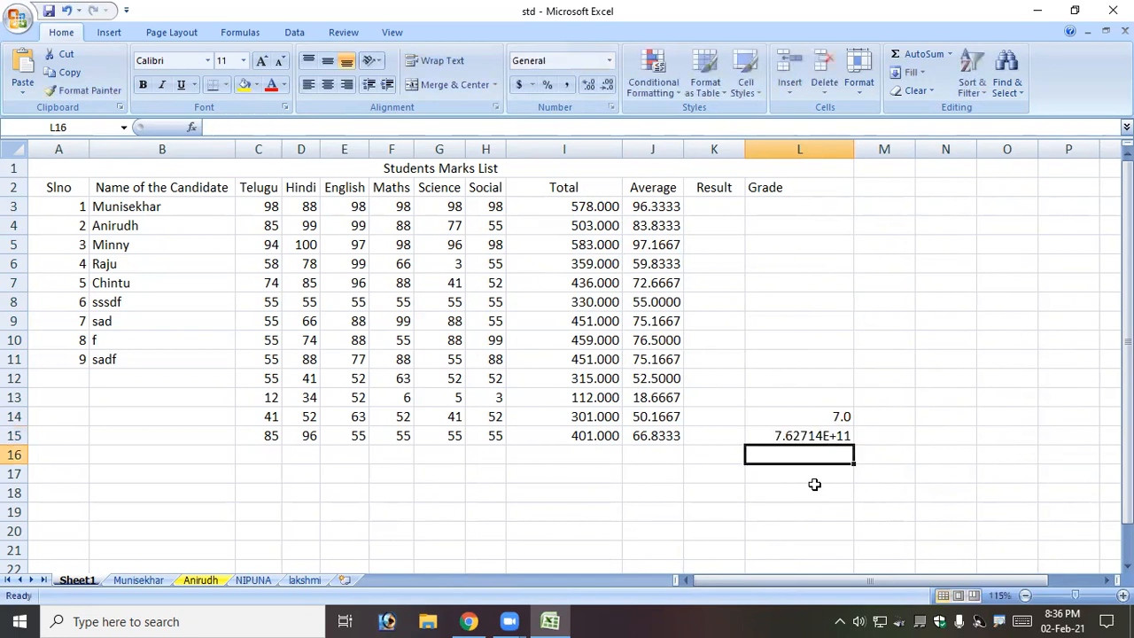
Clear the 7.0 from L14 and return to L15, now showing scientific notation.
left_click(821, 437)
left_click(819, 415)
key("Delete")
key("Down")
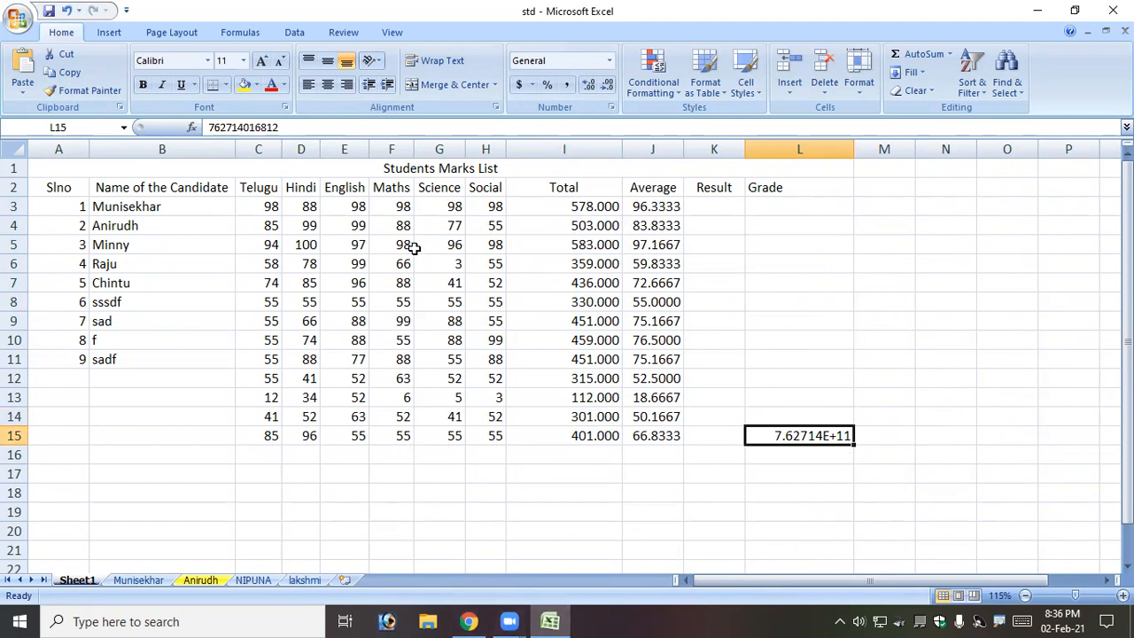
left_click(868, 503)
left_click(839, 435)
Store a 13-digit number as text in L15 using a leading apostrophe.
type("'")
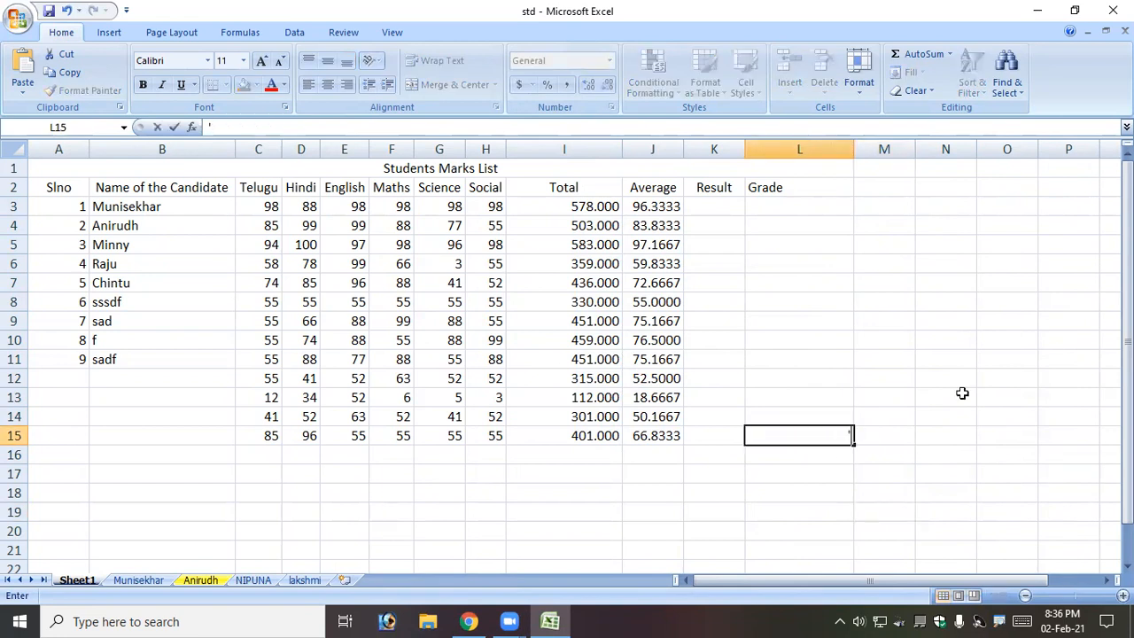
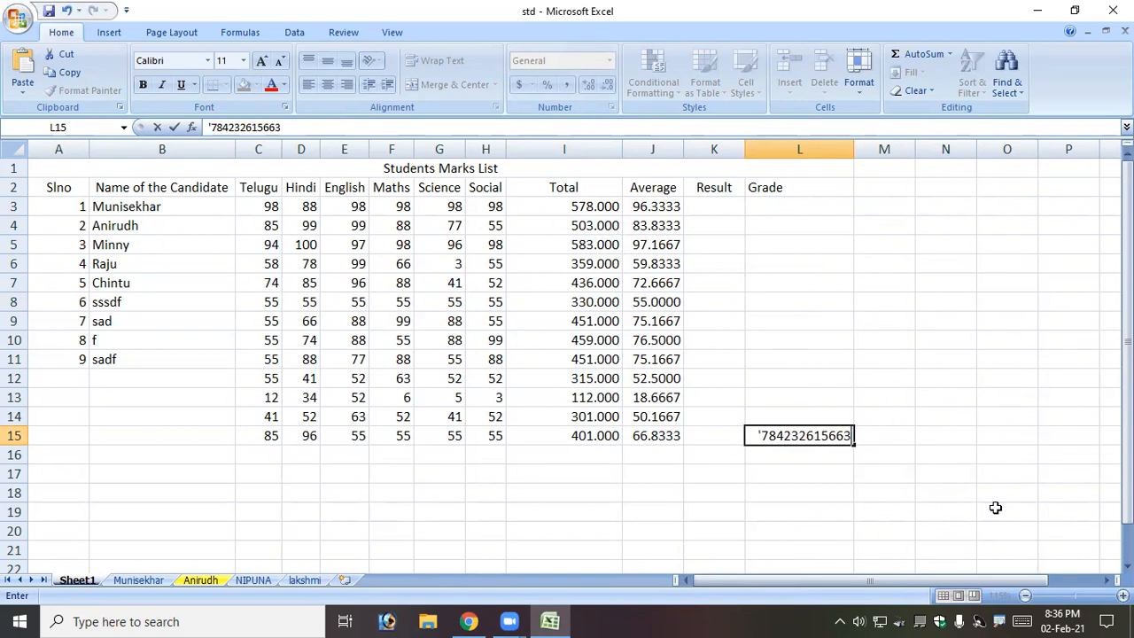
key("Return")
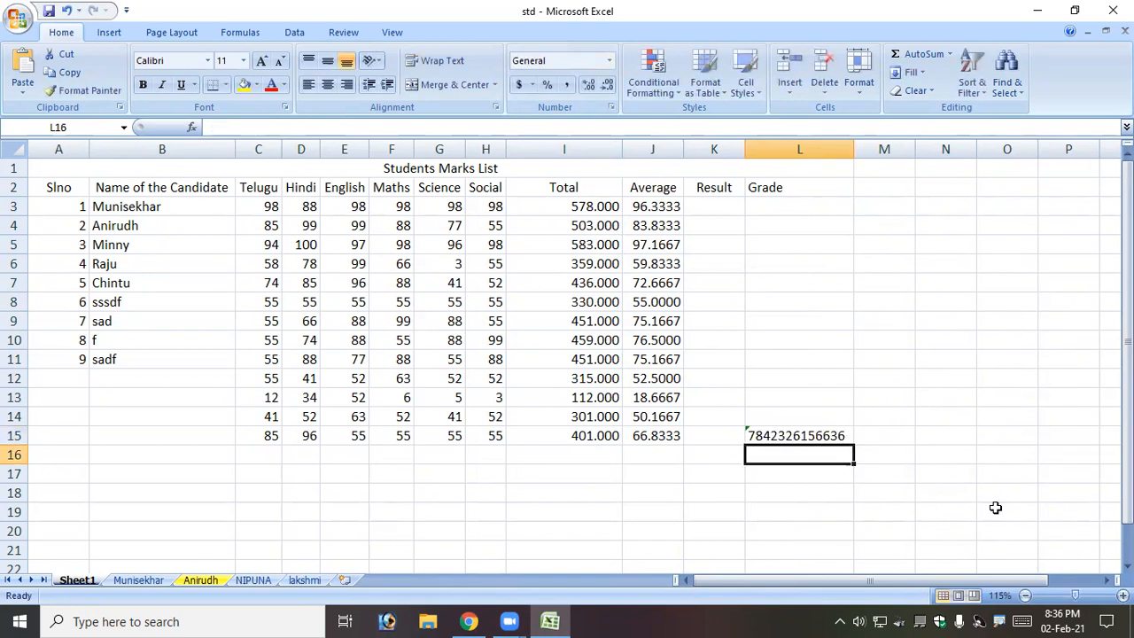
key("Up")
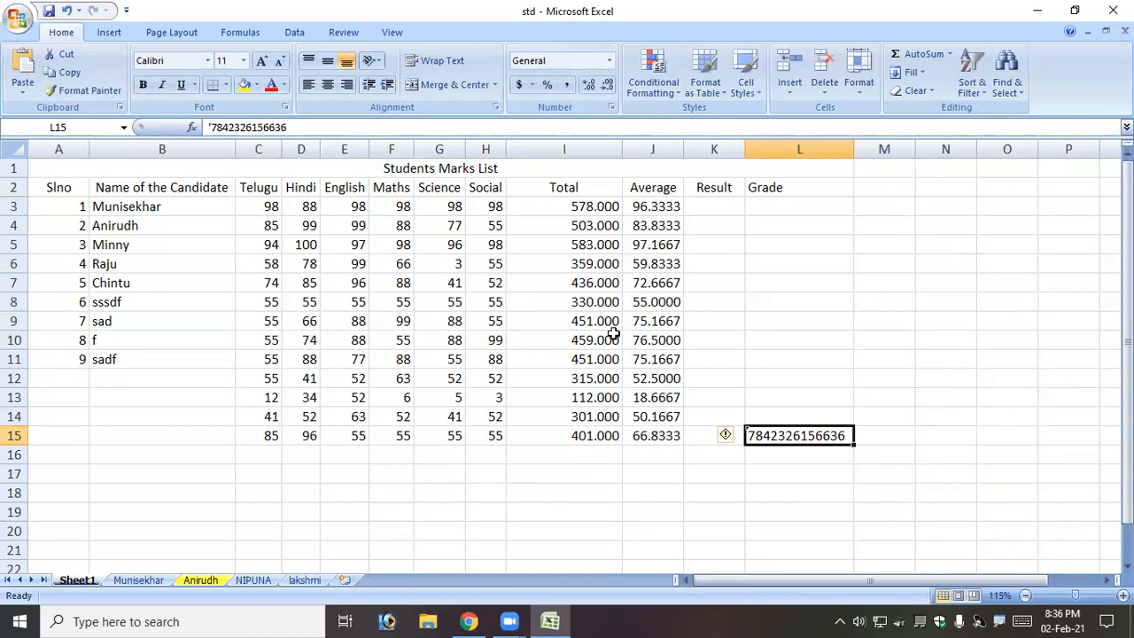
Browse number categories and apply the Custom two-decimal dollar format to L15.
left_click(611, 107)
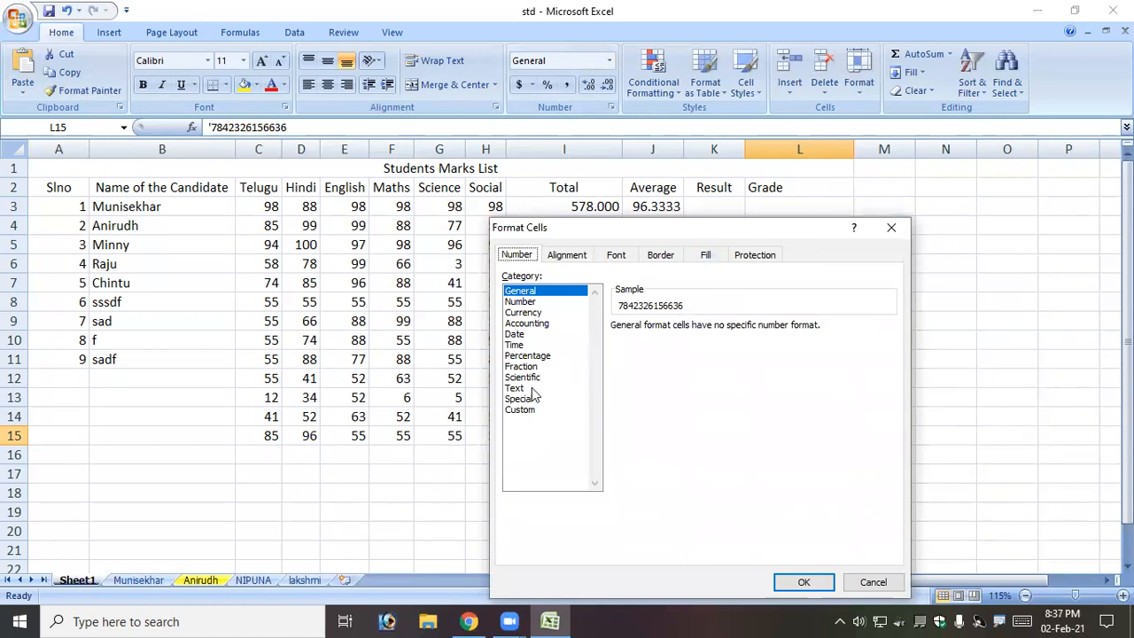
left_click(523, 302)
left_click(529, 313)
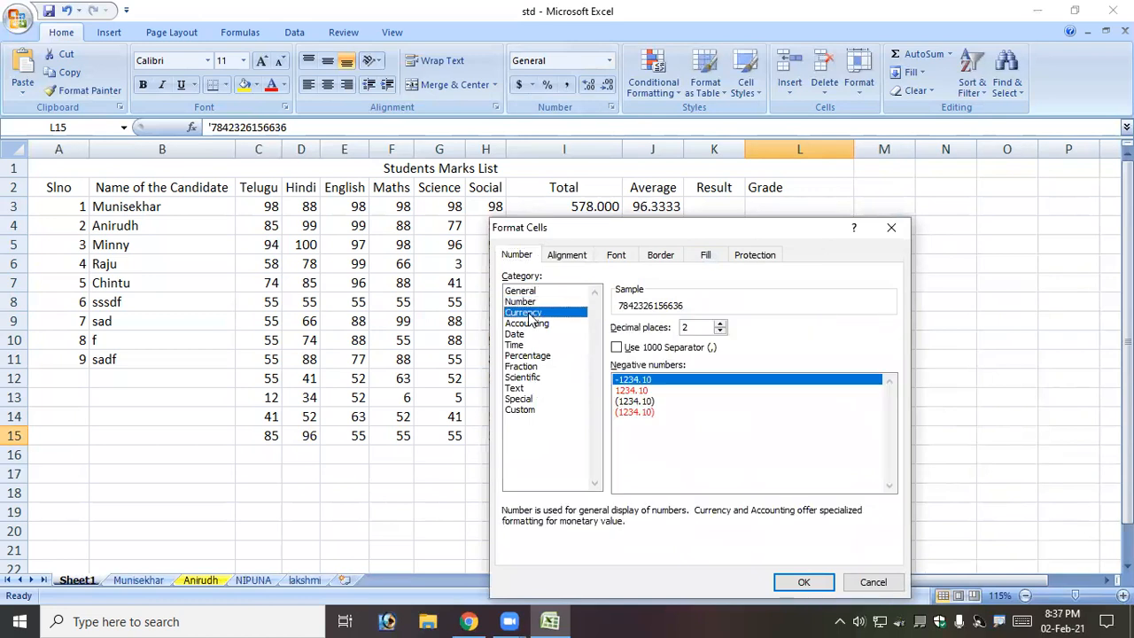
left_click(535, 323)
left_click(538, 345)
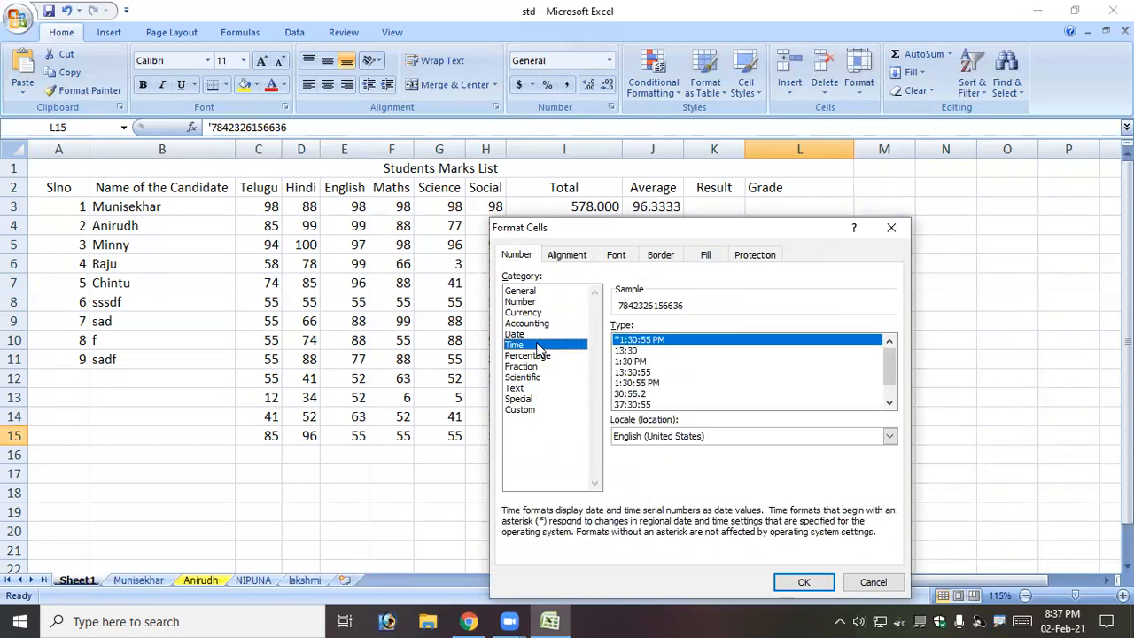
left_click(535, 324)
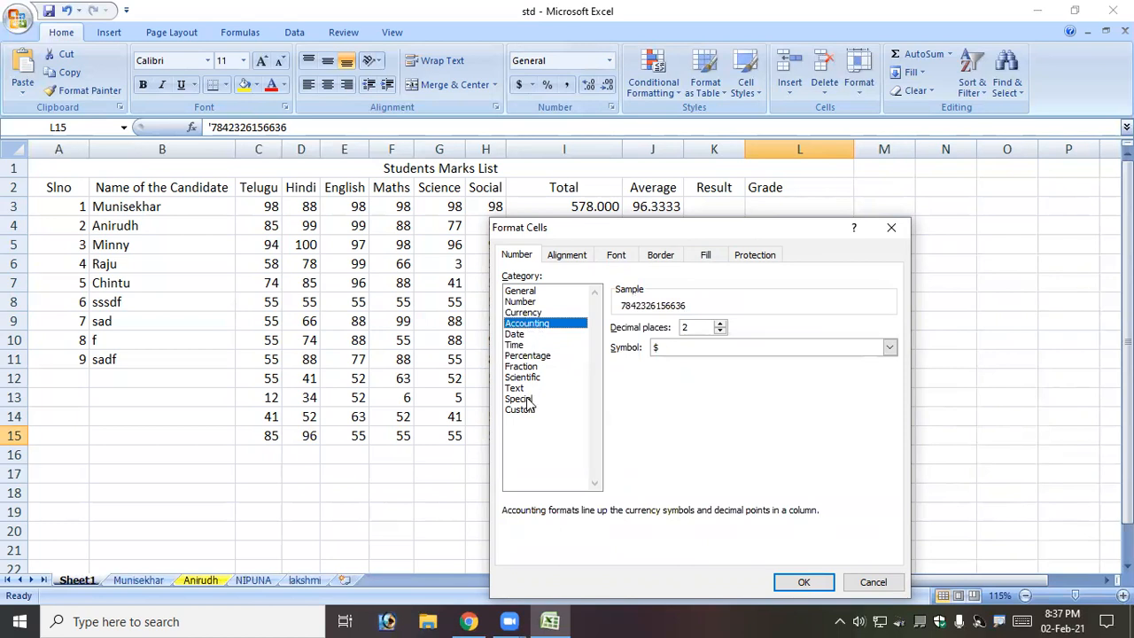
left_click(524, 377)
left_click(530, 410)
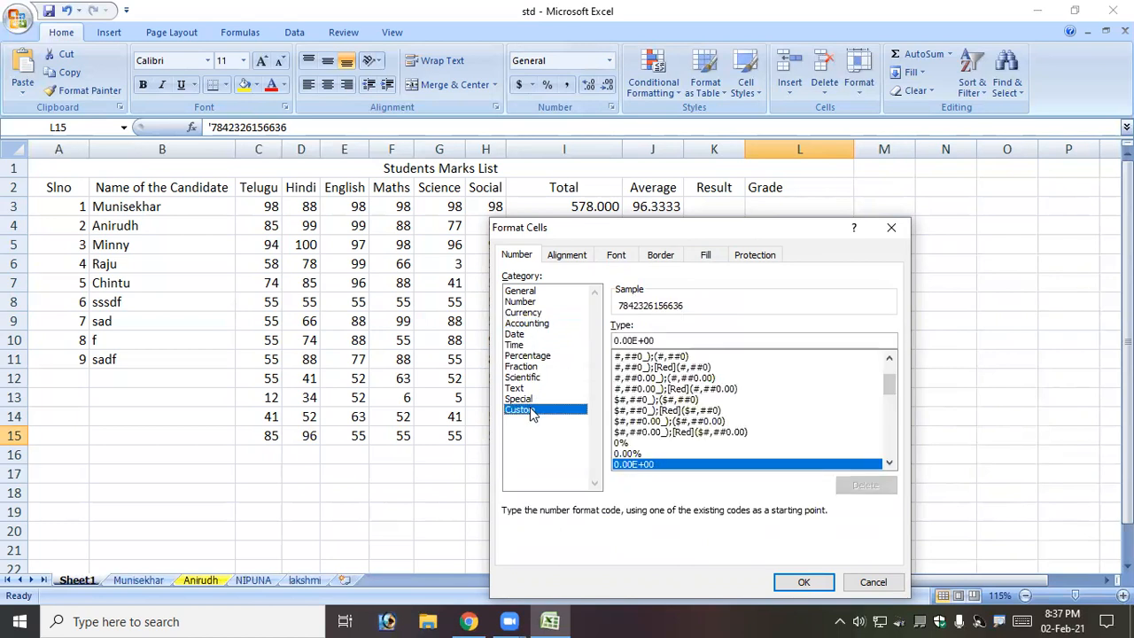
left_click(672, 423)
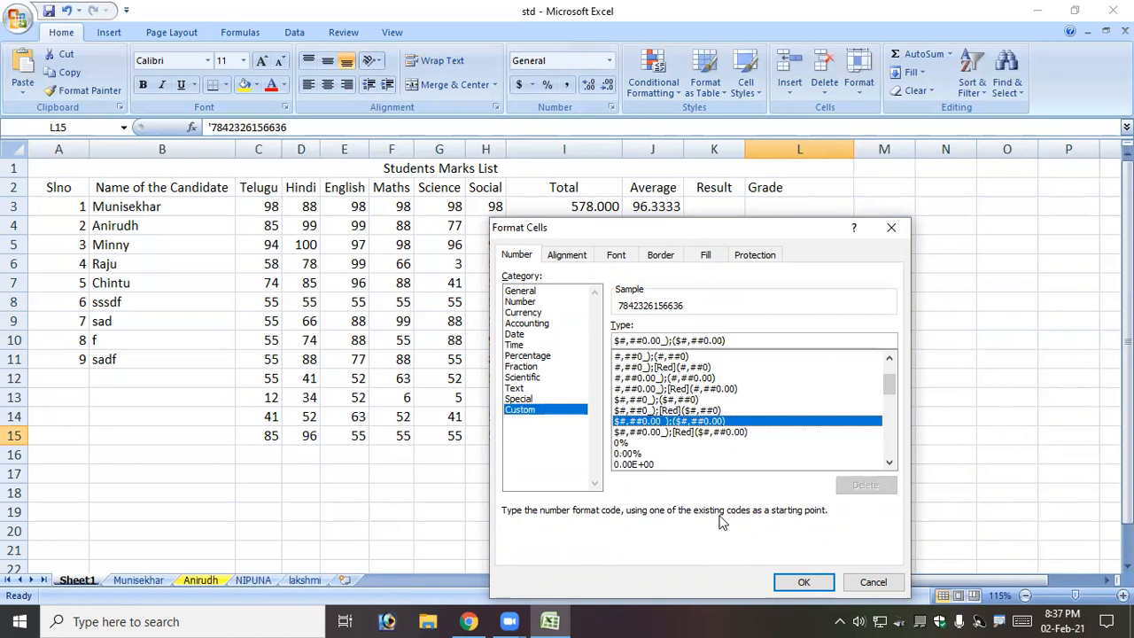
left_click(803, 582)
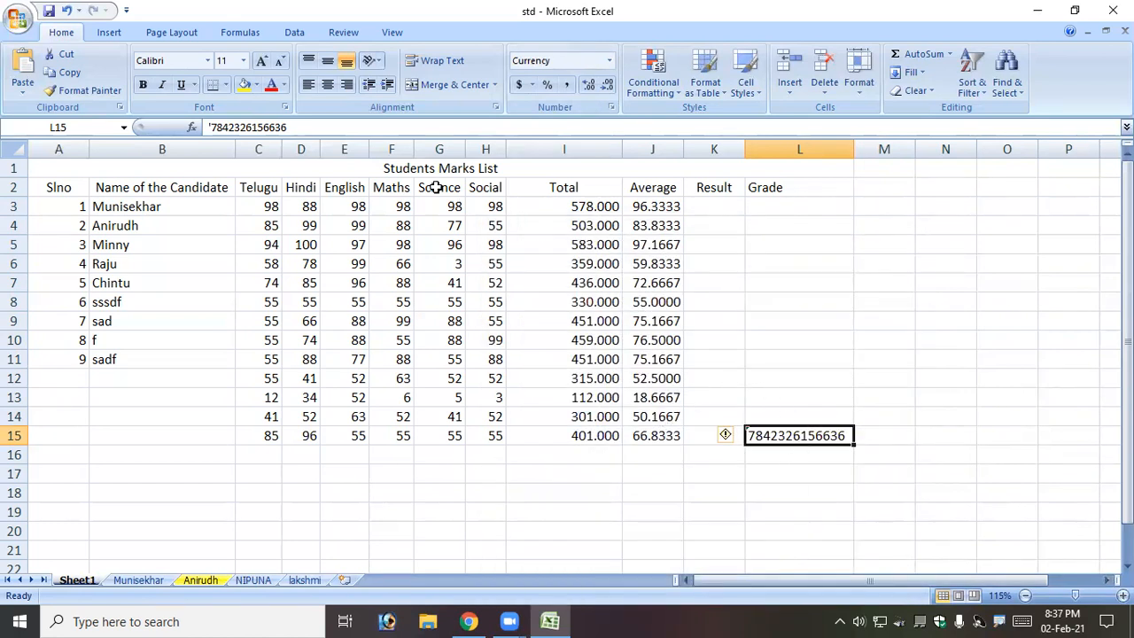
Remove the leading apostrophe so L15 becomes a currency-formatted number.
left_click(209, 129)
key("Delete")
key("Return")
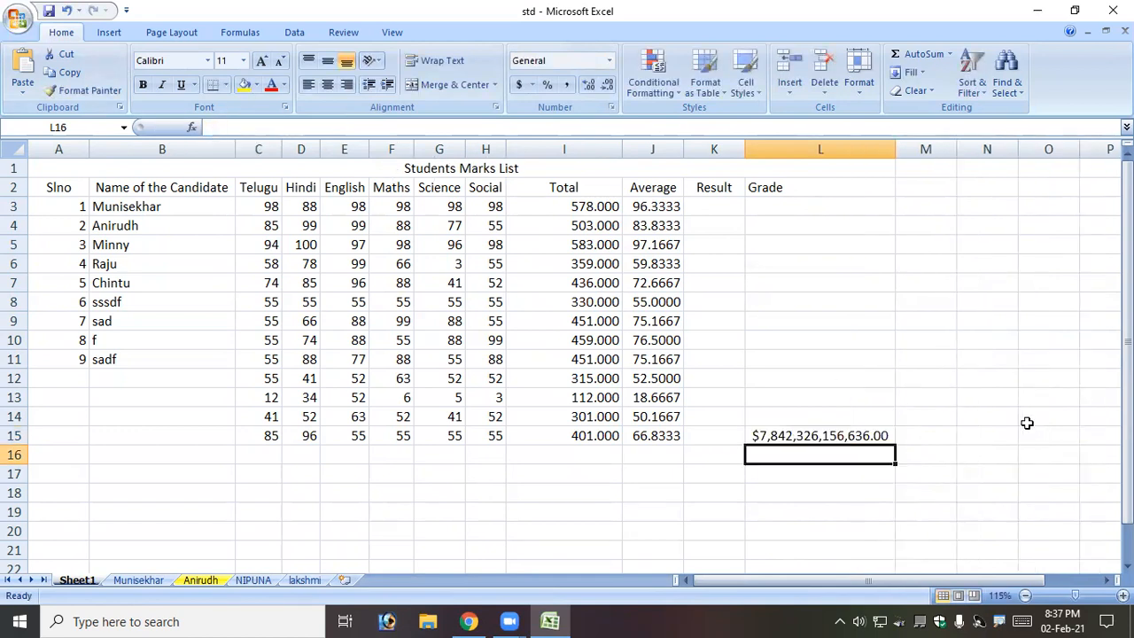
left_click(861, 435)
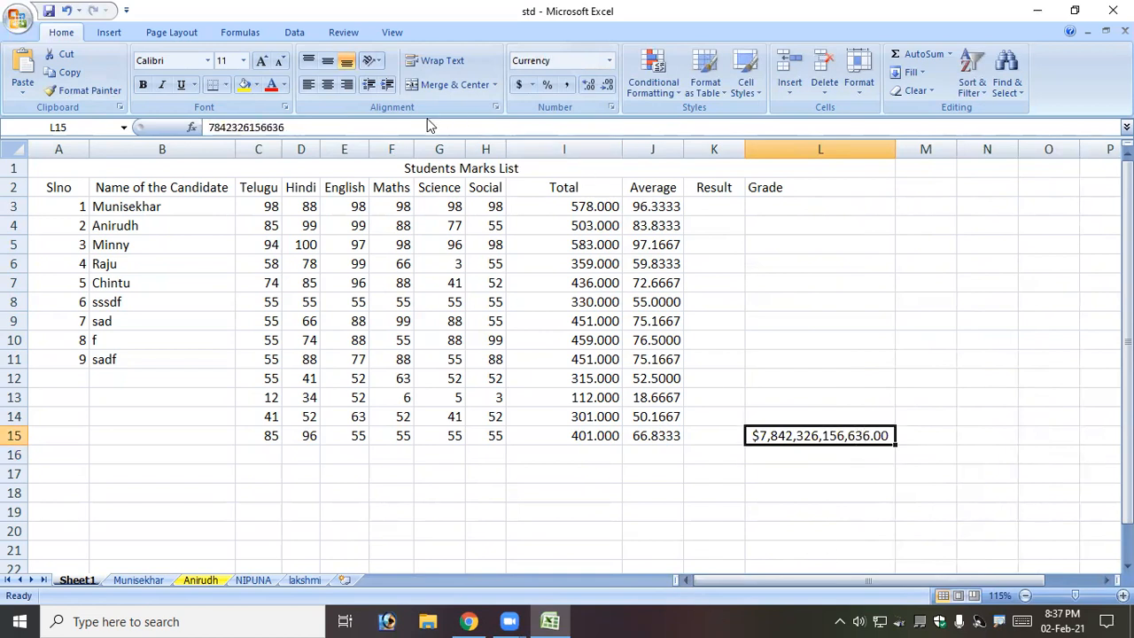
Switch L15 to the Custom whole-dollar format without decimals.
left_click(610, 106)
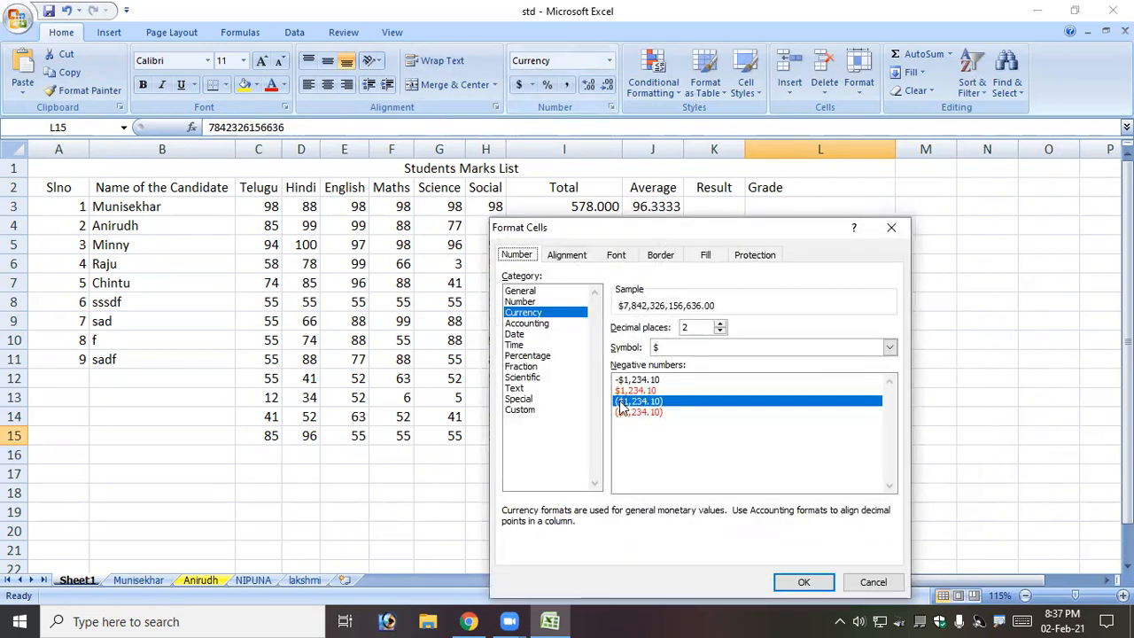
left_click(520, 409)
left_click(664, 400)
left_click(803, 580)
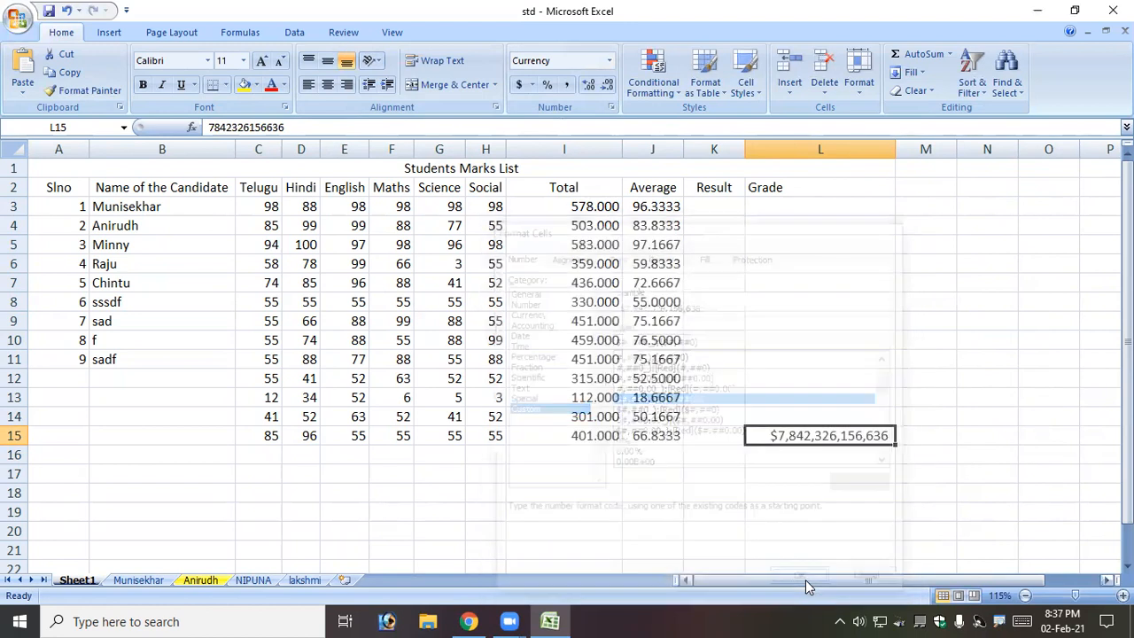
Clear the stray value from L15 and move to an empty cell.
left_click(816, 526)
left_click(829, 435)
key("Delete")
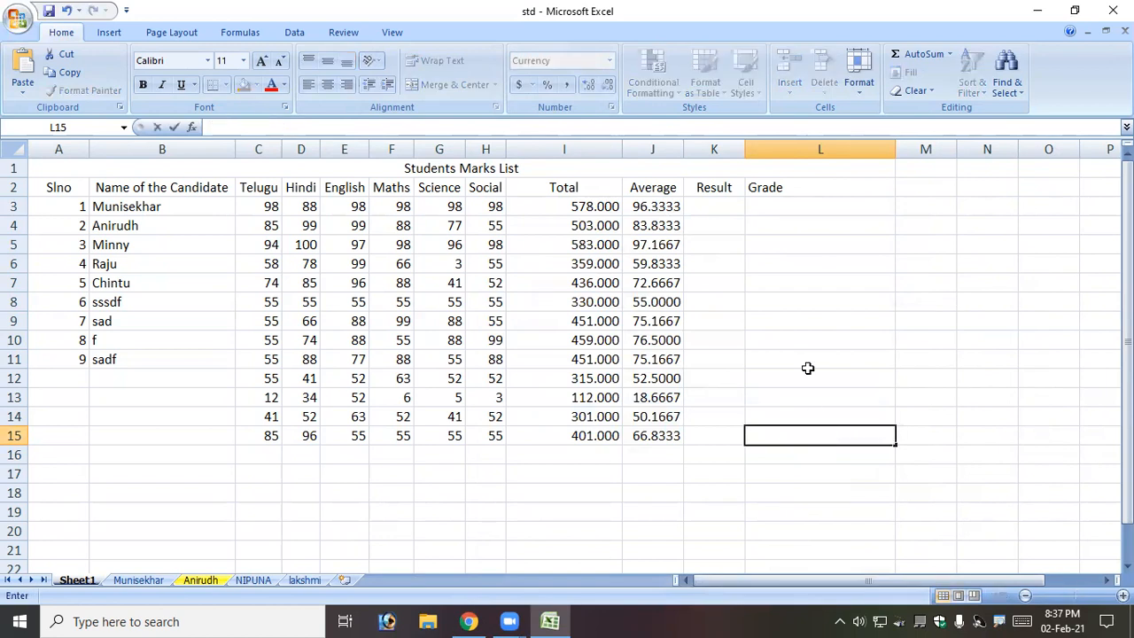
left_click(808, 303)
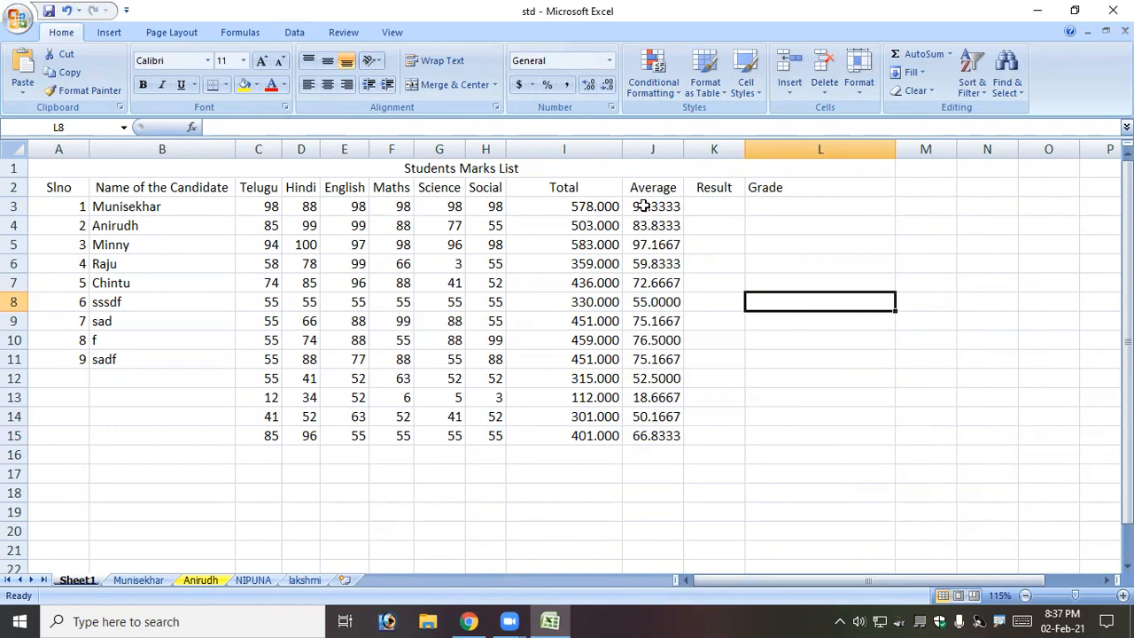
Change the Total values I3:I15 to General format so they show whole numbers like 578.
left_click_drag(589, 206, 587, 434)
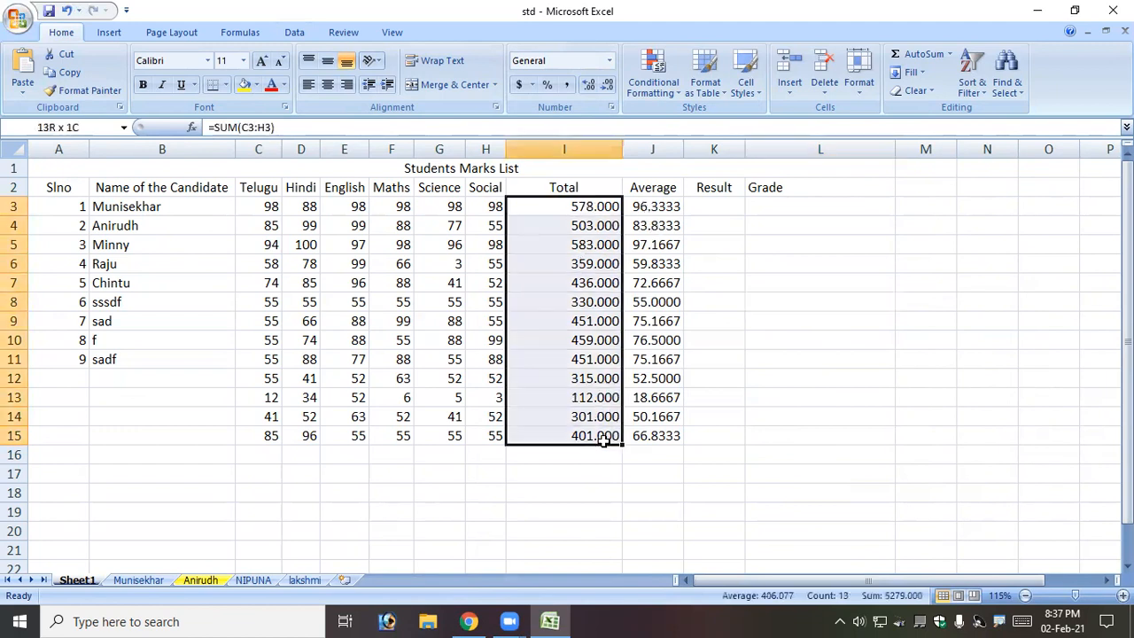
left_click(611, 106)
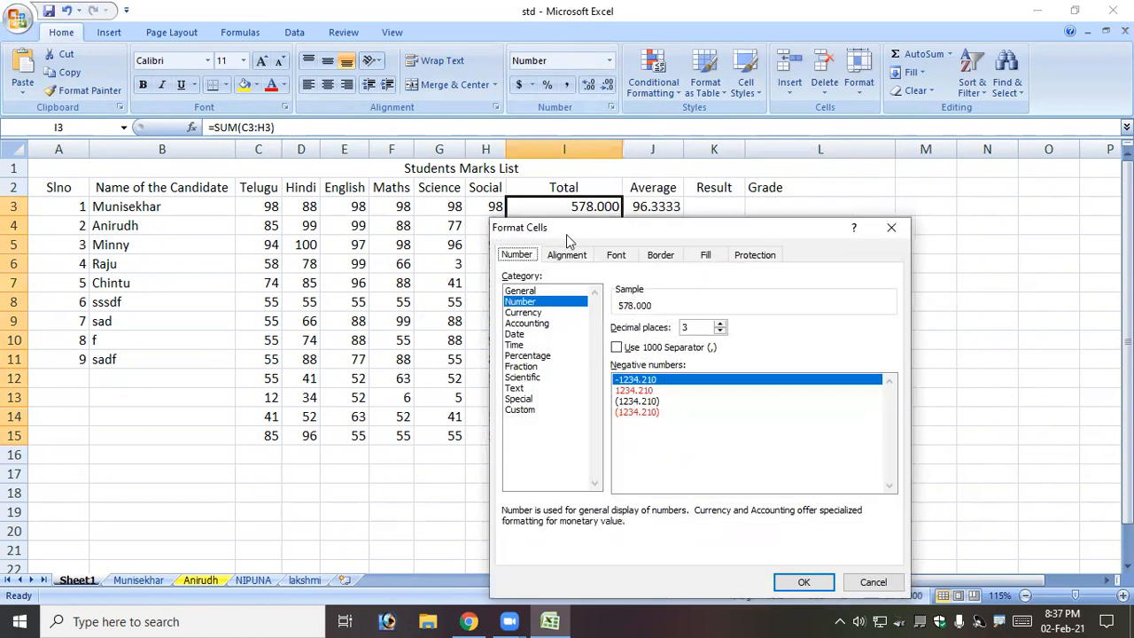
left_click(521, 292)
left_click(812, 583)
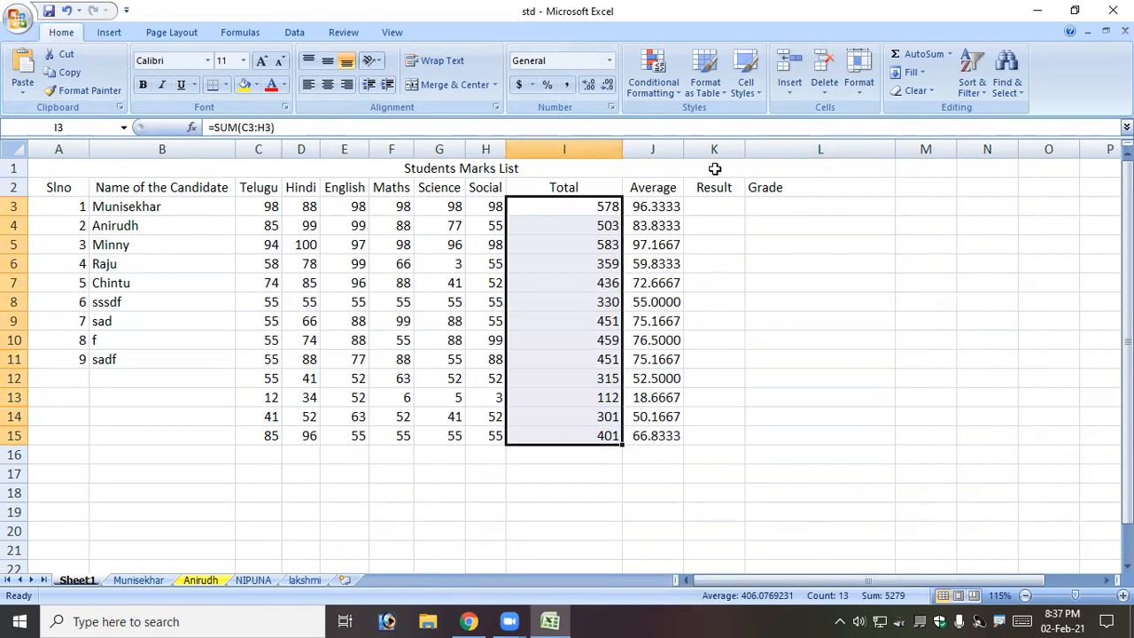
Select the marks table A2:J15 and browse the Format Cells categories before returning to Font.
left_click(456, 298)
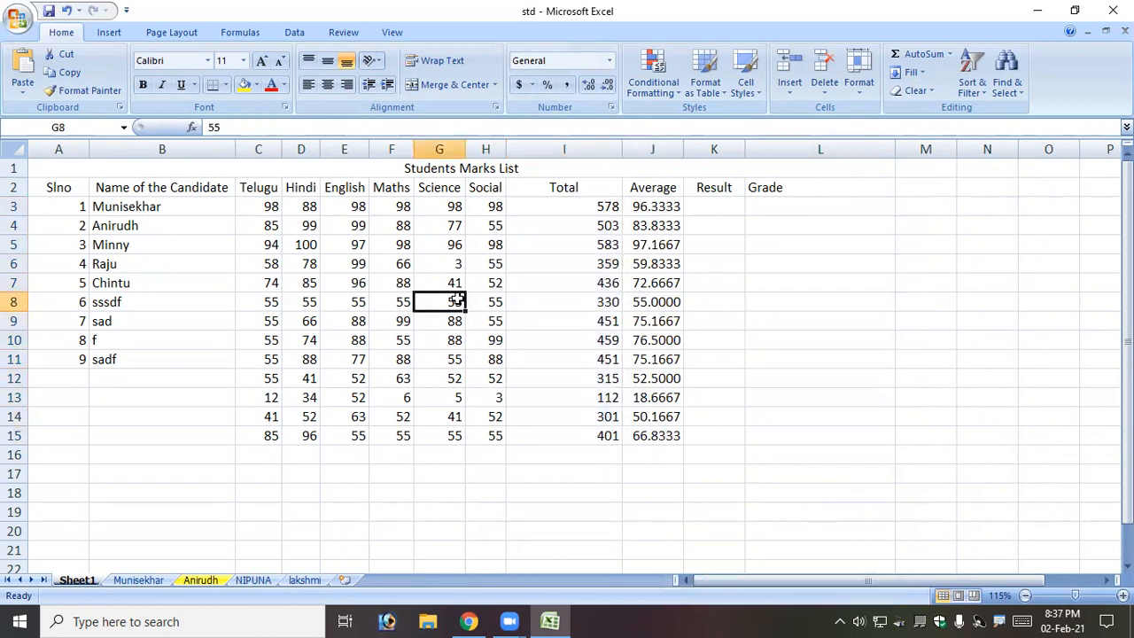
left_click_drag(56, 187, 678, 436)
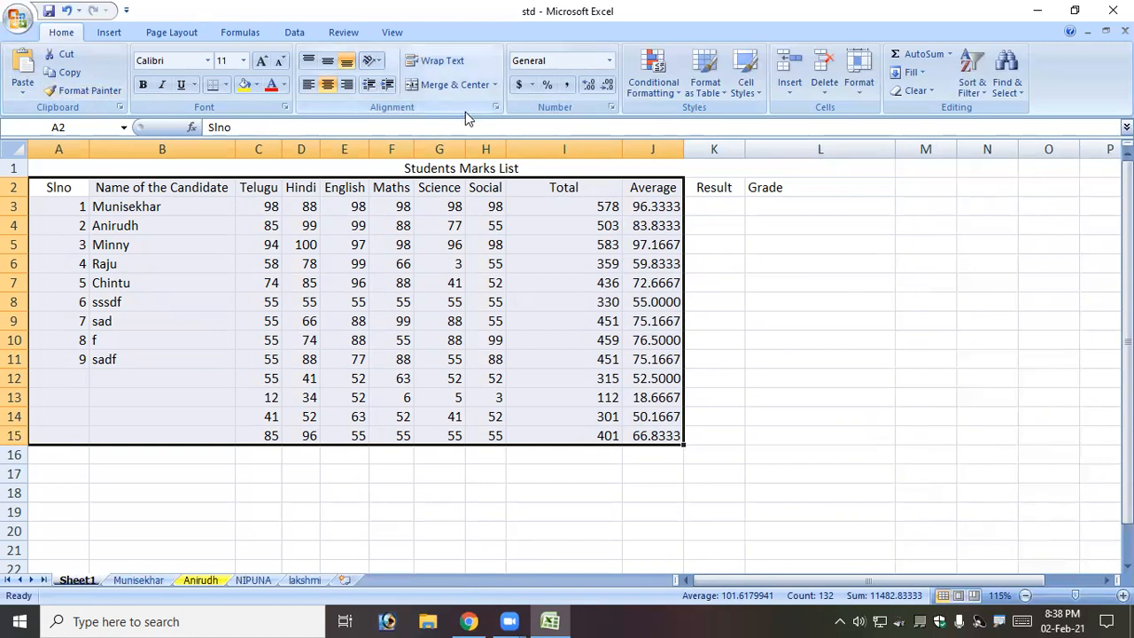
left_click(284, 107)
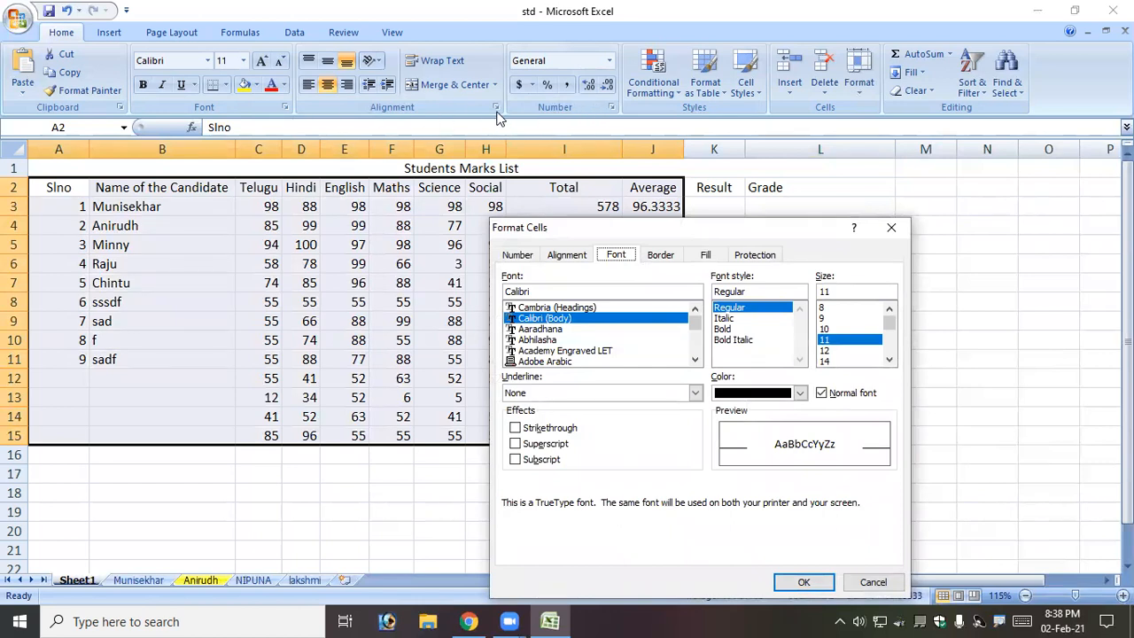
left_click(528, 255)
left_click(559, 257)
left_click(613, 260)
left_click(660, 257)
left_click(708, 259)
left_click(659, 256)
left_click(566, 258)
left_click(520, 255)
left_click(576, 255)
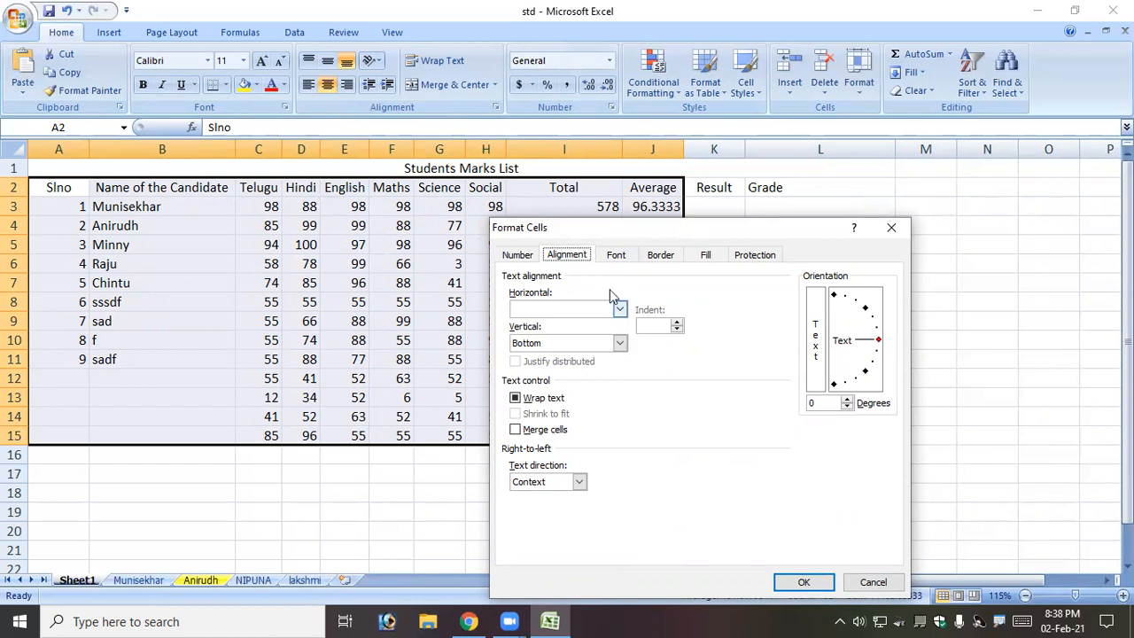
left_click(618, 258)
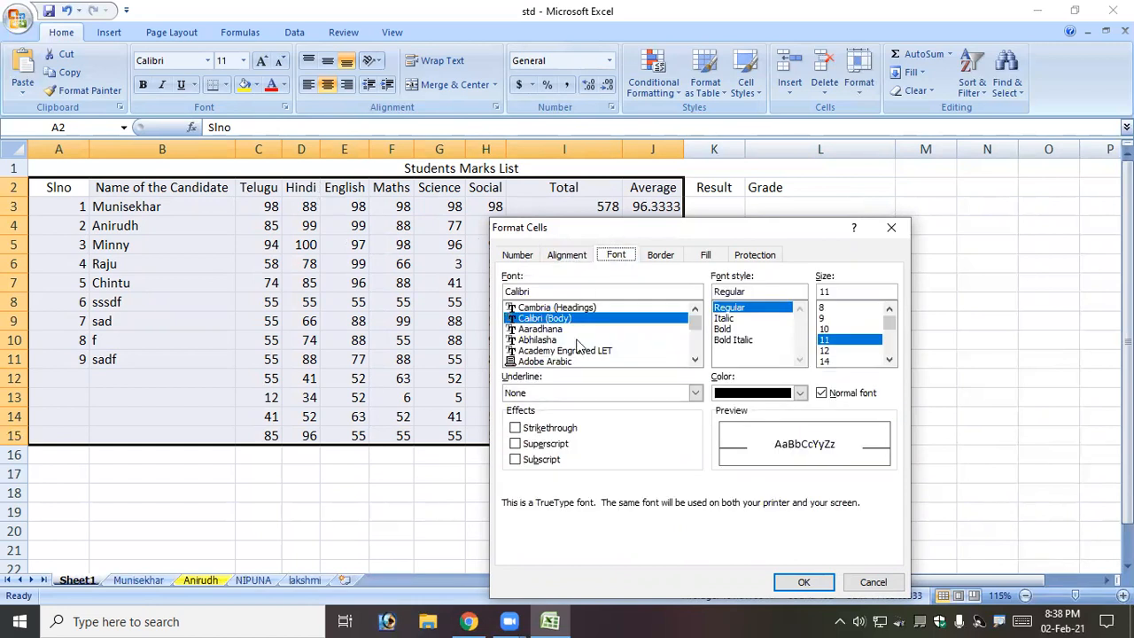
Set the table font to Adobe Song Std L, Regular style, size 12.
scroll(565, 351, "down", 10)
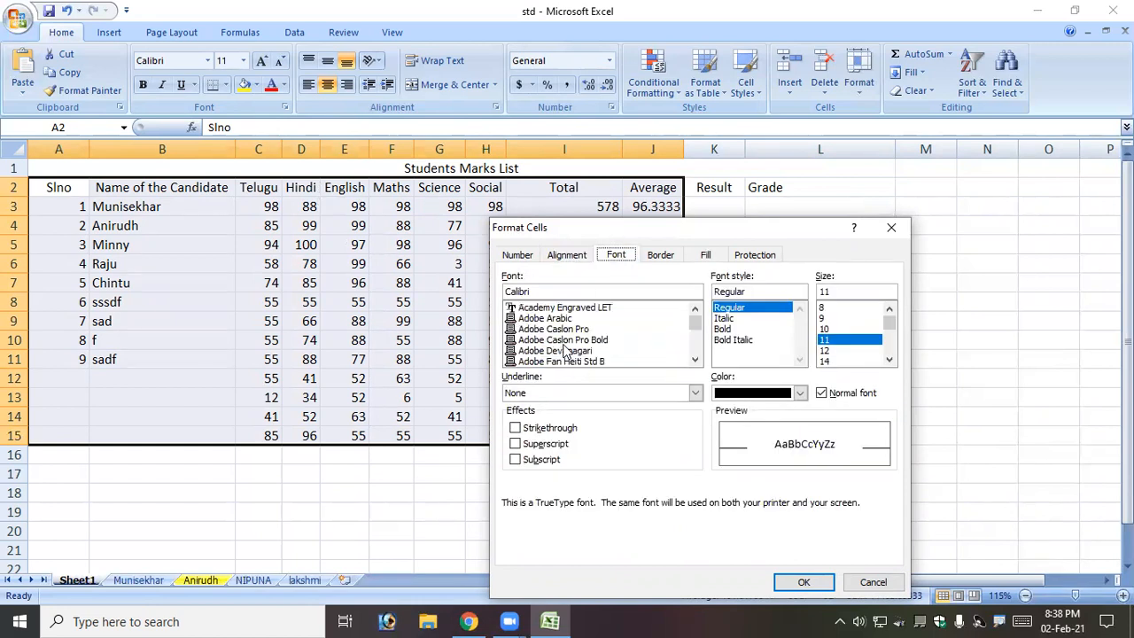
left_click(566, 342)
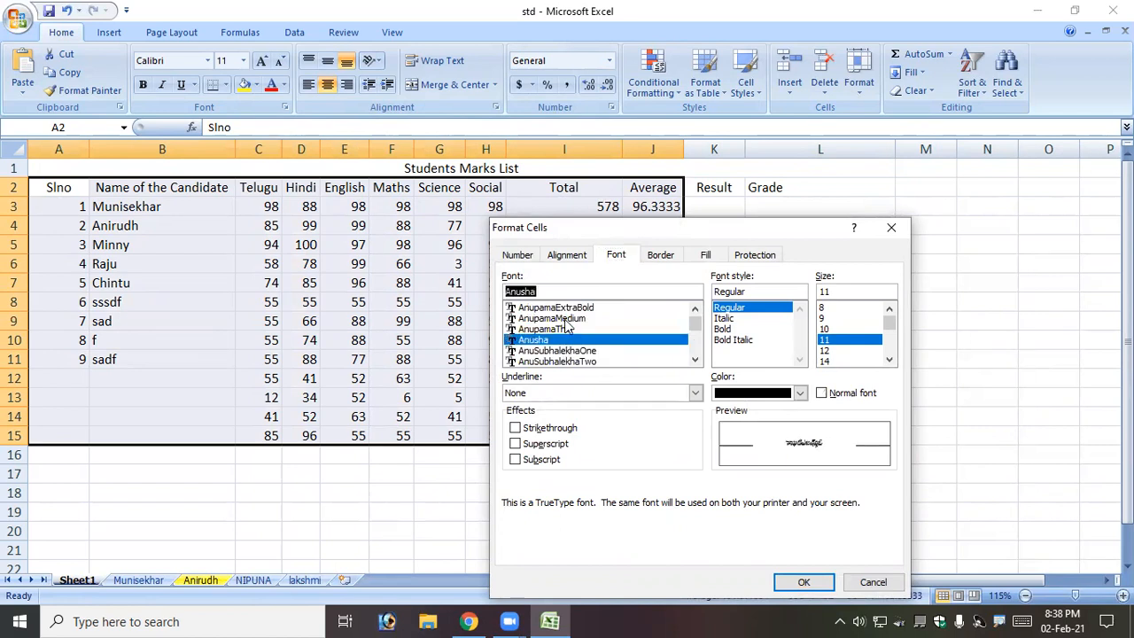
scroll(566, 327, "up", 3)
left_click(557, 331)
left_click(560, 319)
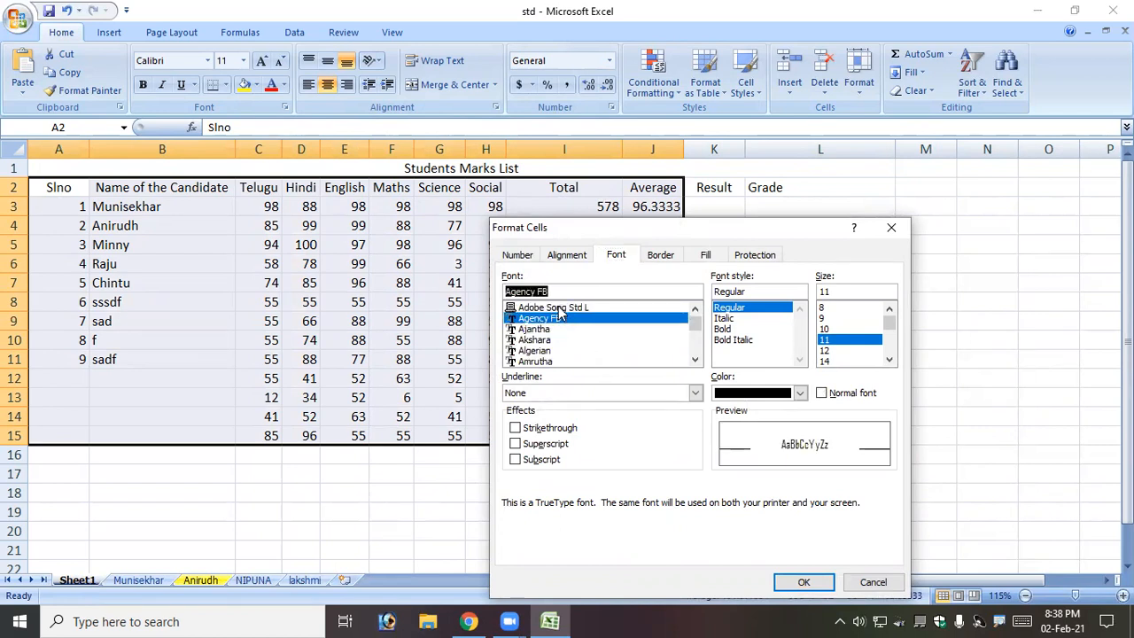
left_click(559, 308)
left_click(737, 340)
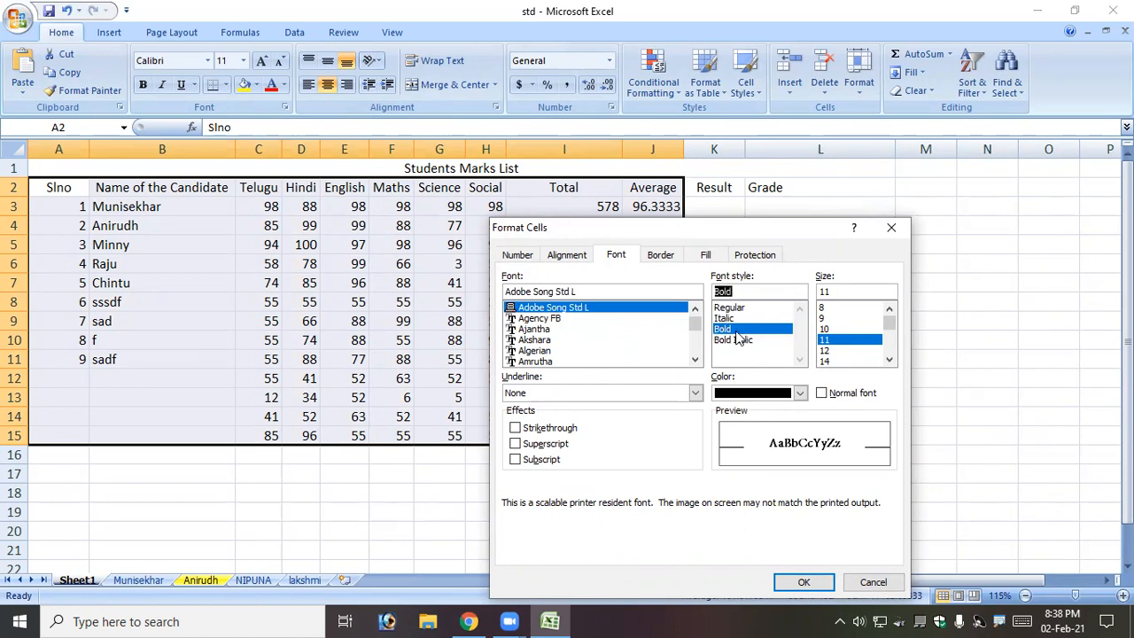
left_click(729, 308)
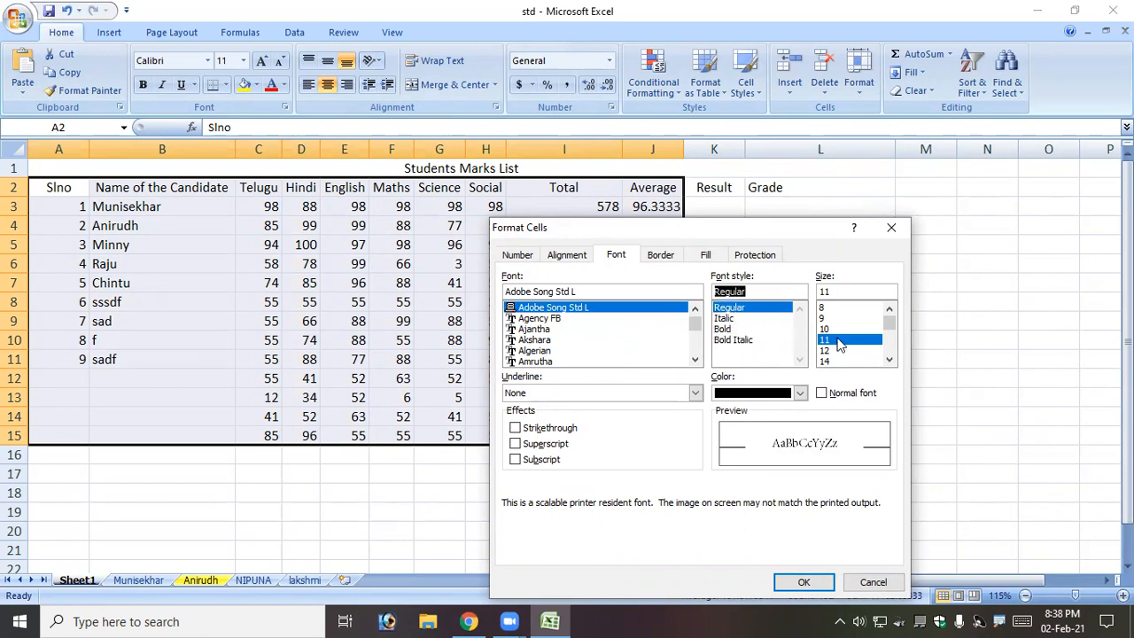
left_click(836, 350)
Make the table text green with a Single Accounting underline and apply the changes.
left_click(800, 392)
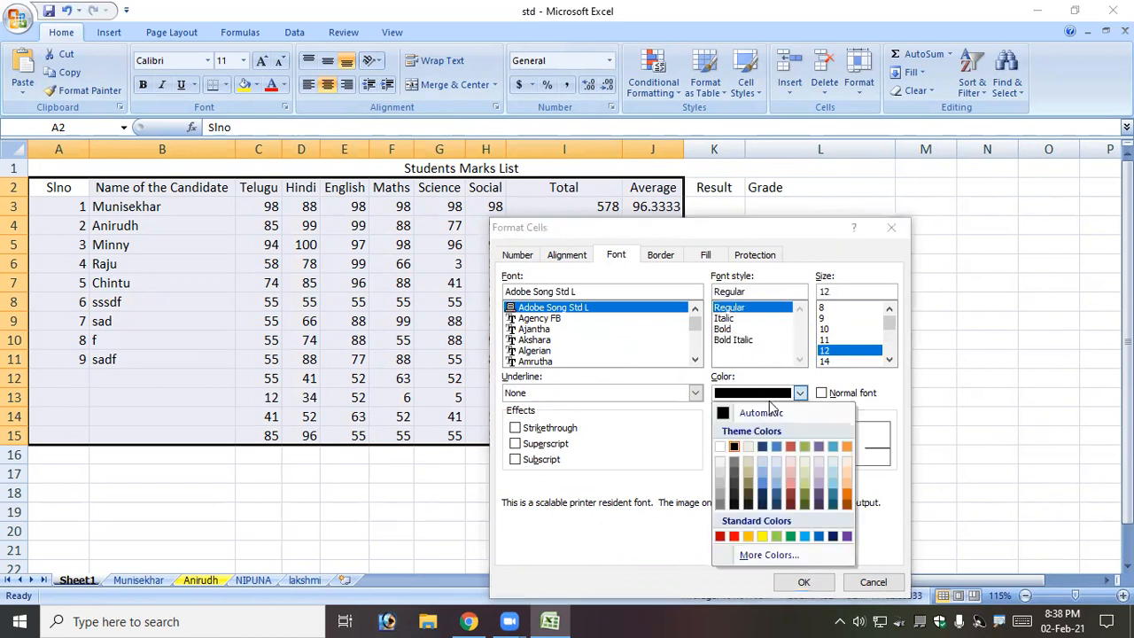
left_click(790, 536)
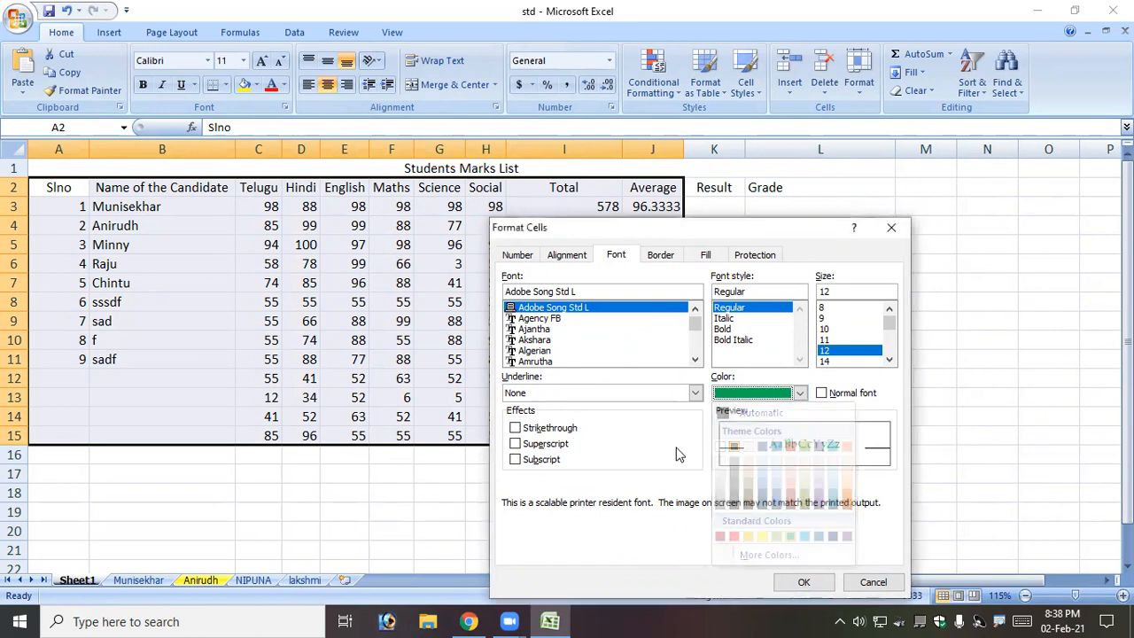
left_click(576, 397)
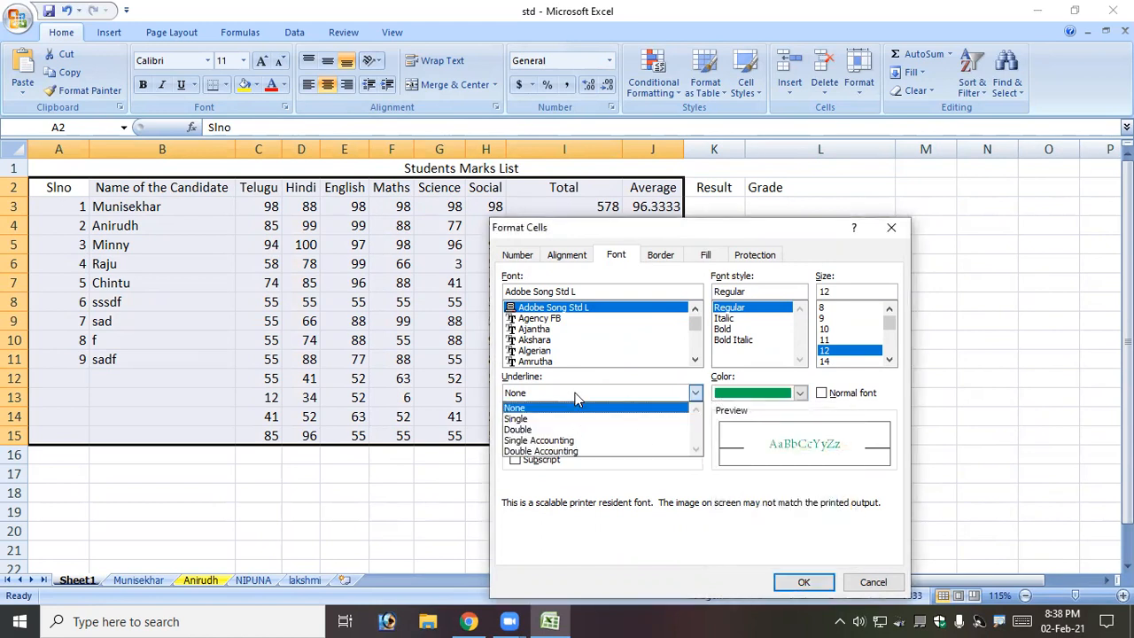
left_click(579, 440)
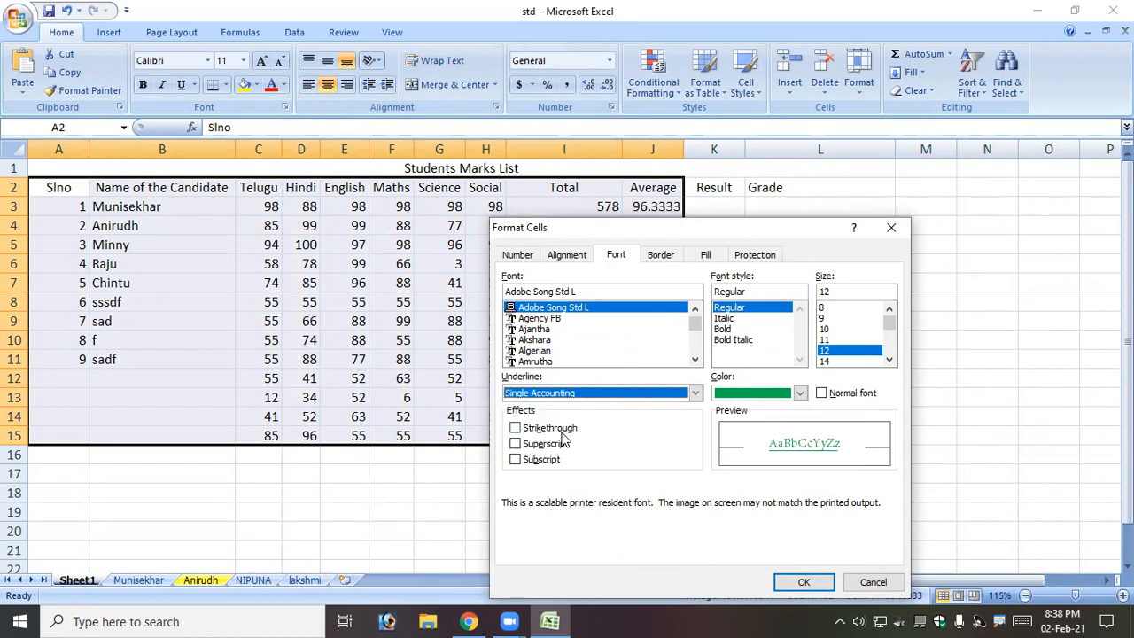
left_click(802, 582)
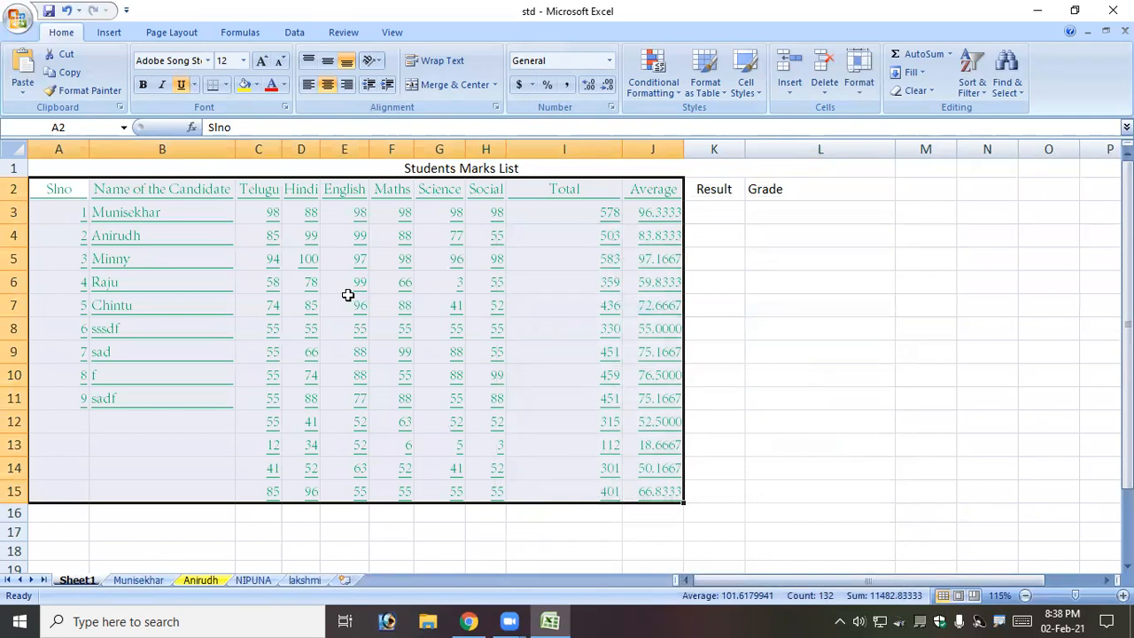
Remove the underline from the table again.
left_click(194, 85)
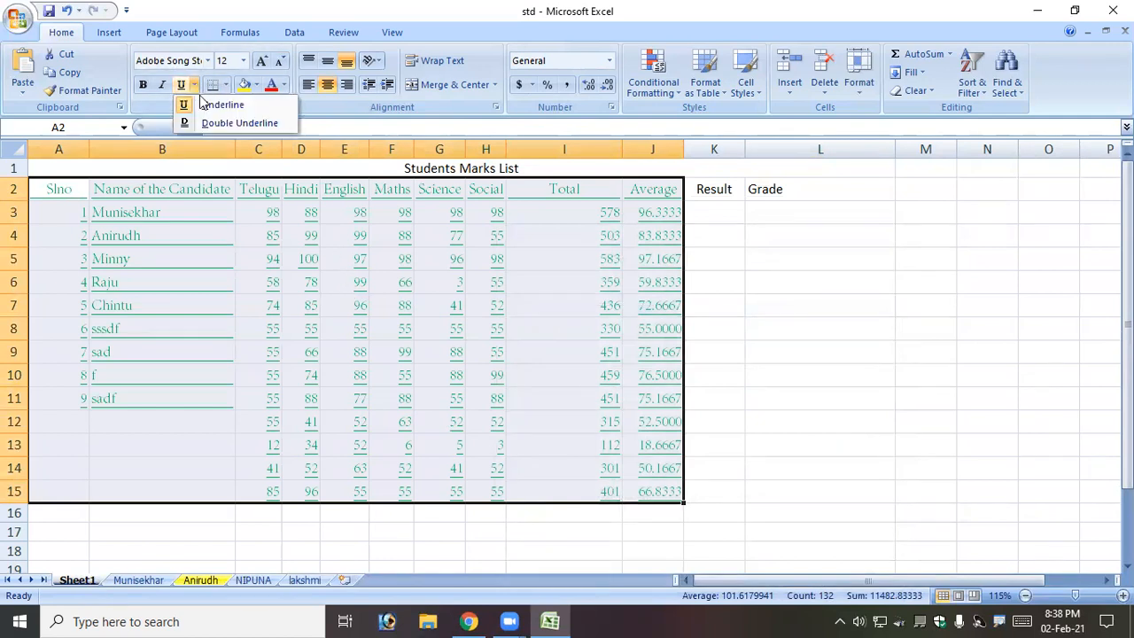
left_click(191, 107)
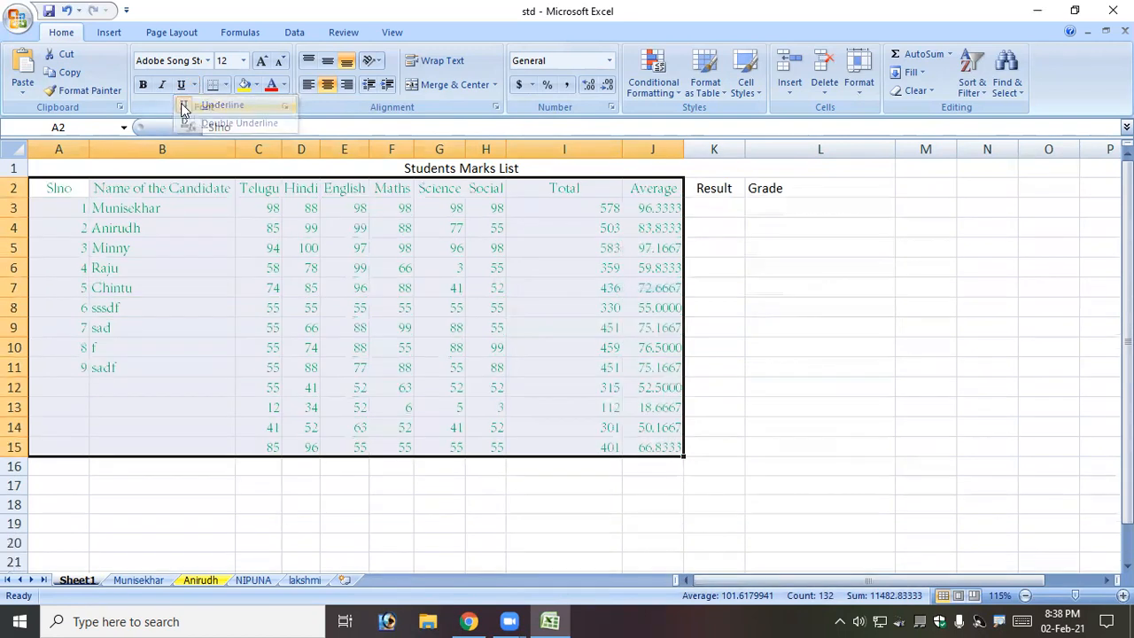
left_click(207, 61)
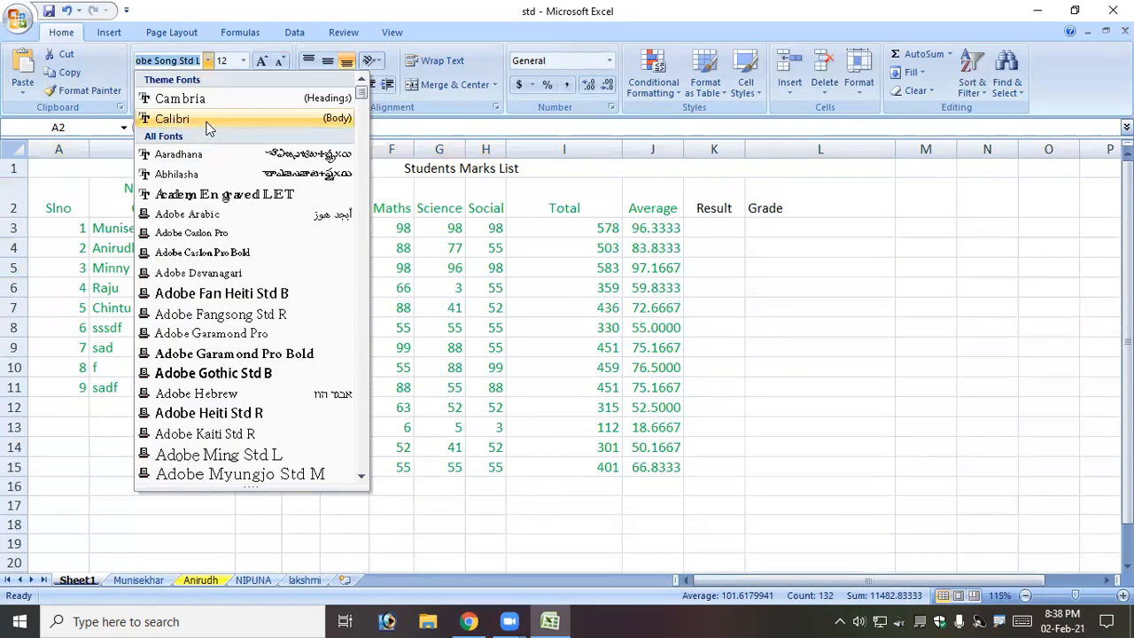
Switch the table text to Calibri with Automatic font colour, then deselect the table.
left_click(203, 120)
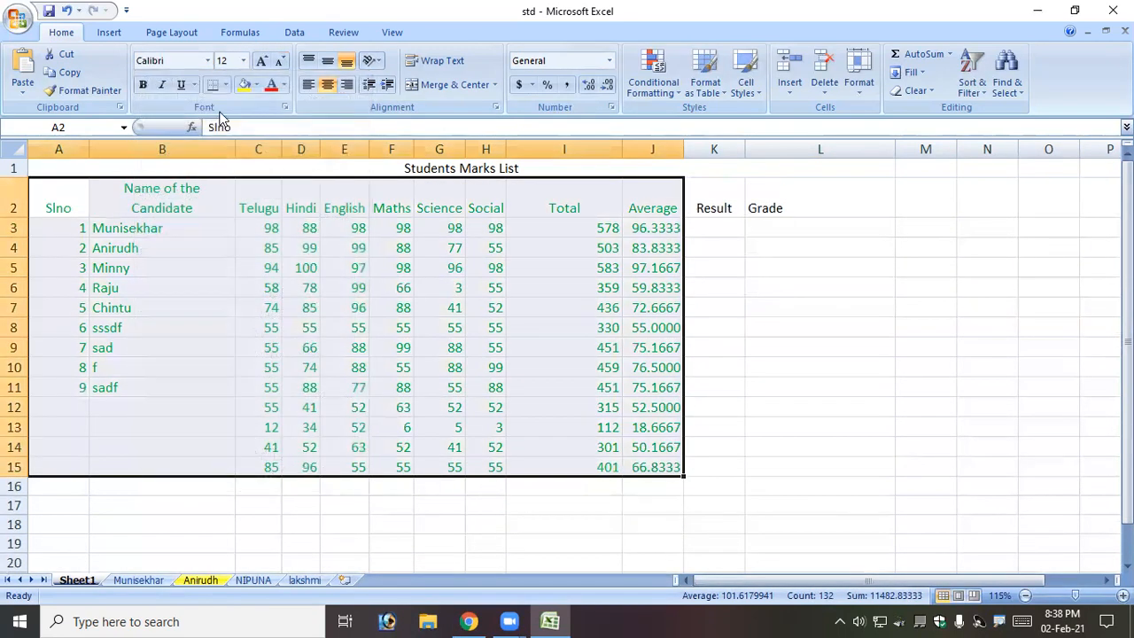
left_click(285, 85)
left_click(298, 106)
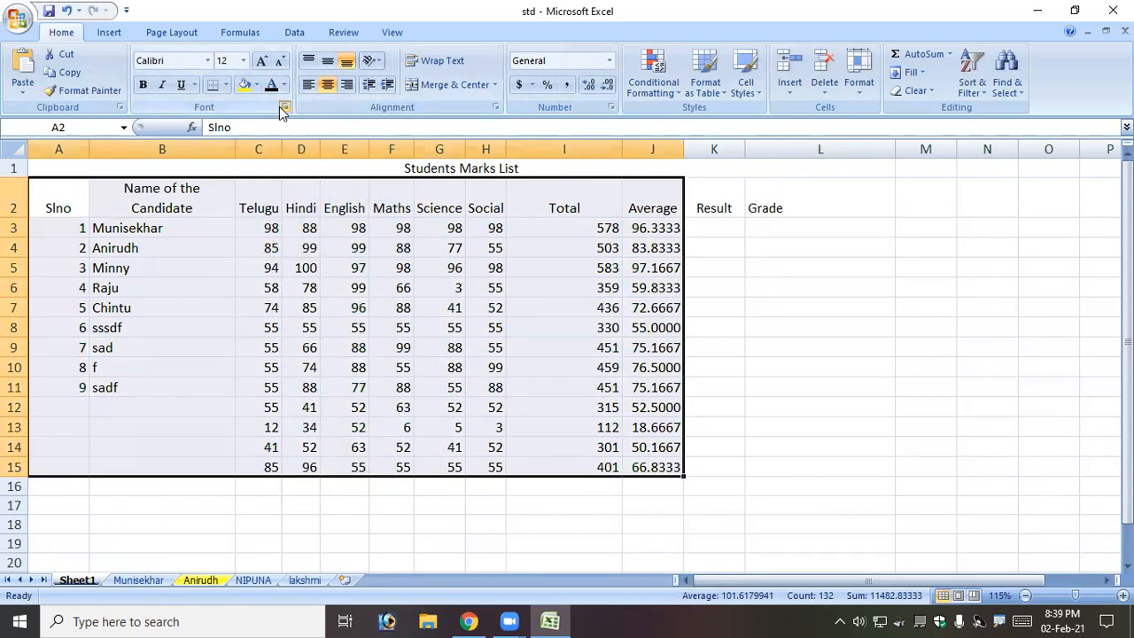
left_click(284, 107)
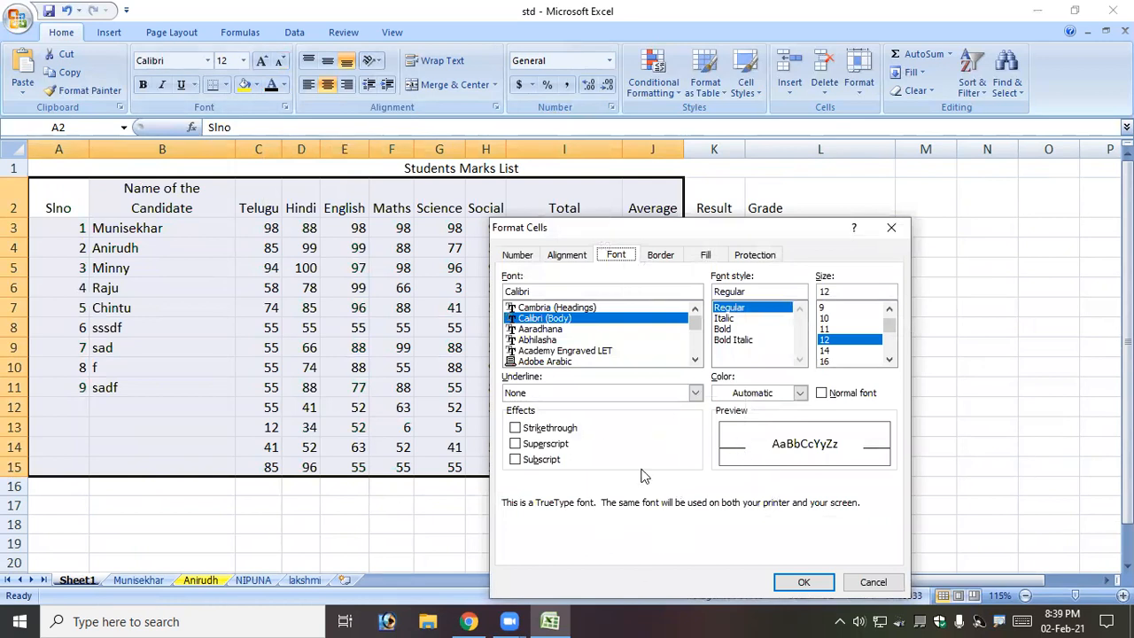
left_click(891, 228)
left_click(783, 264)
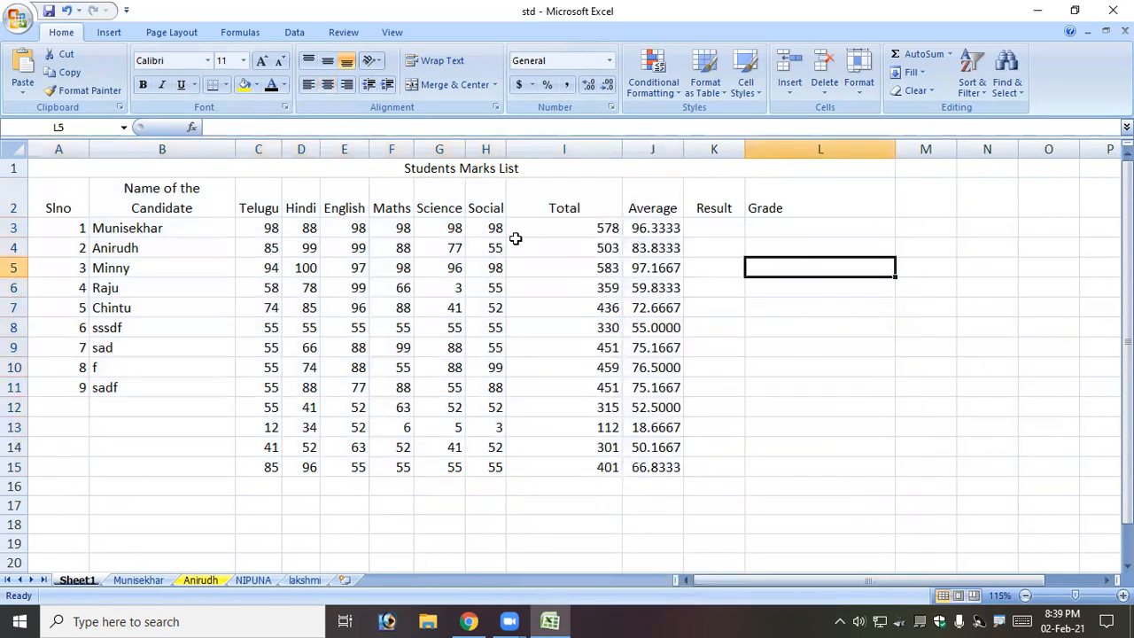
left_click(163, 371)
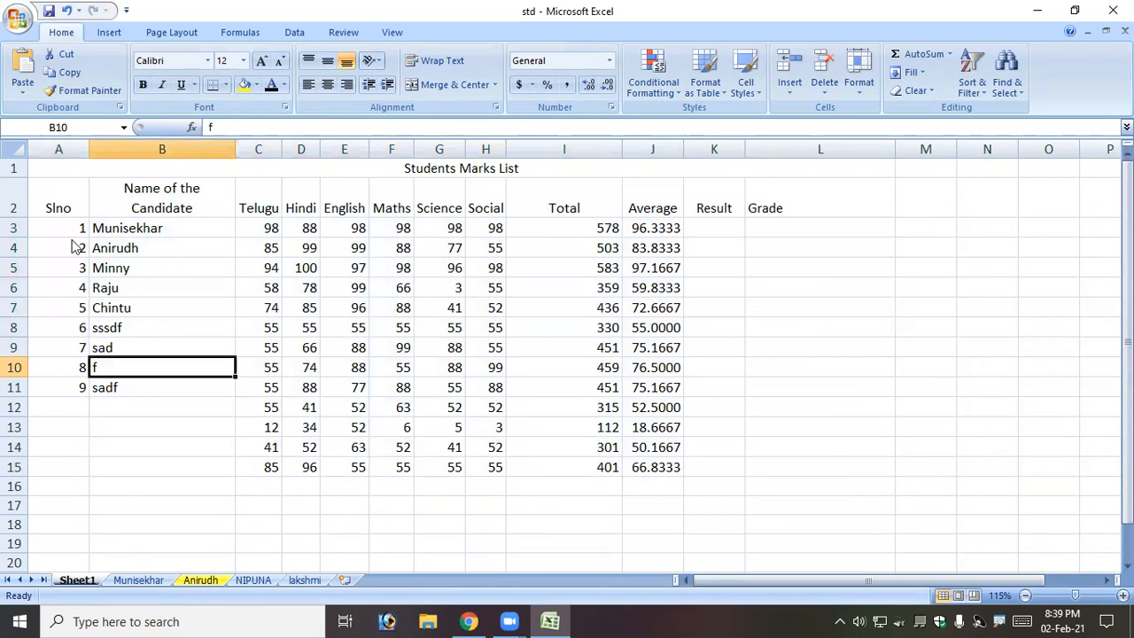
left_click(18, 16)
mouse_move(71, 204)
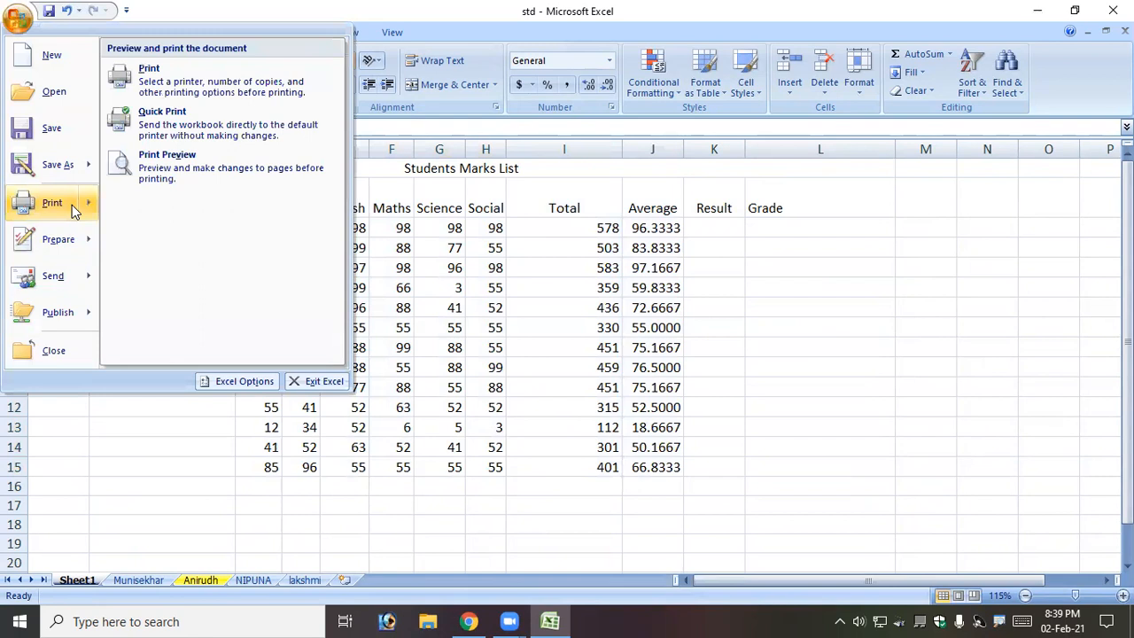
left_click(197, 176)
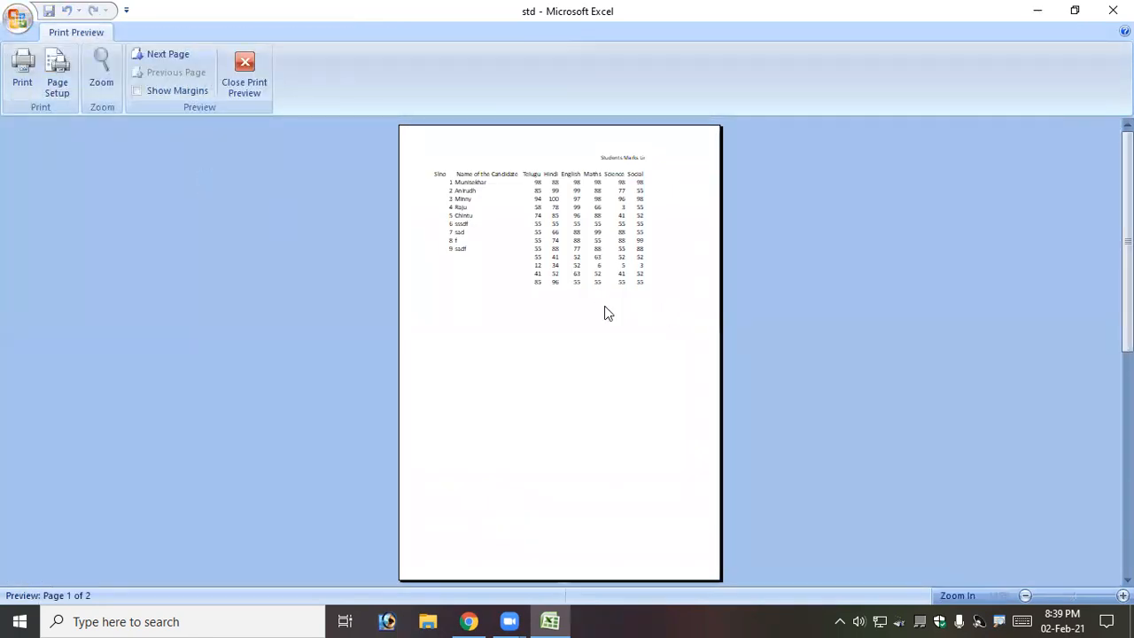
left_click(607, 312)
scroll(602, 311, "up", 4)
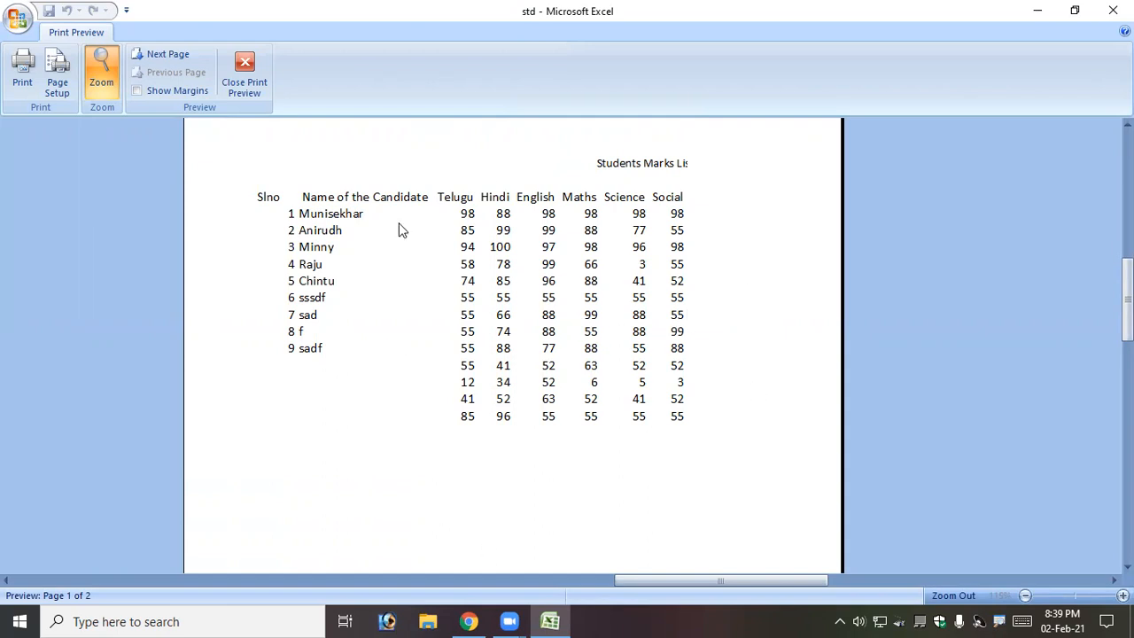
left_click(262, 86)
Type a temporary 'grid lines' note below the table, then delete it.
left_click(590, 329)
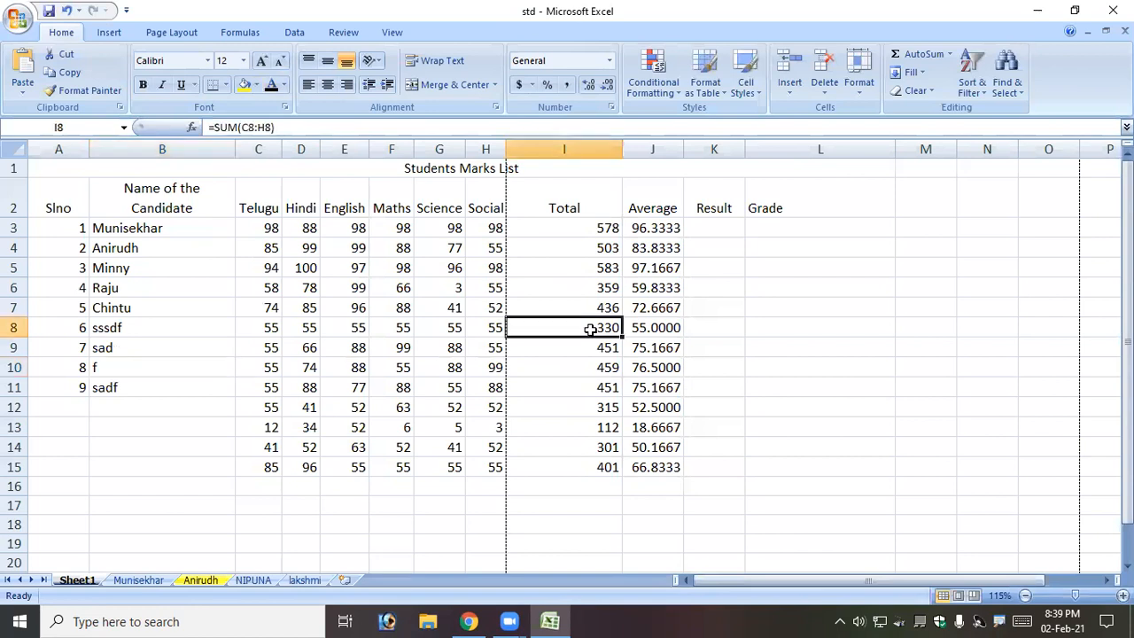
left_click_drag(72, 194, 731, 382)
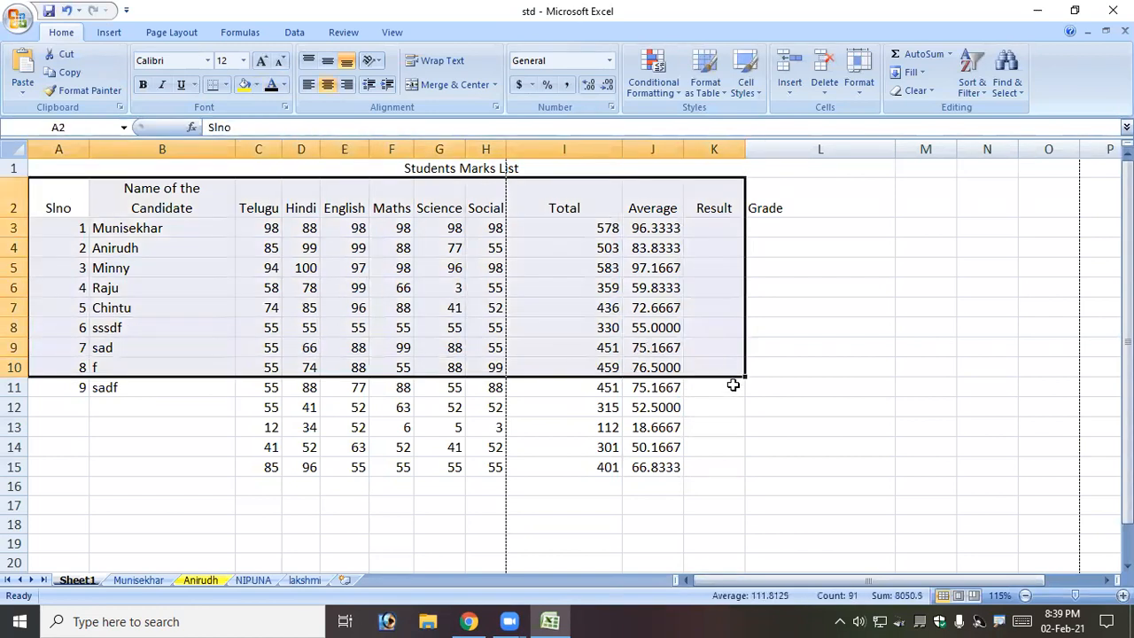
left_click(722, 390)
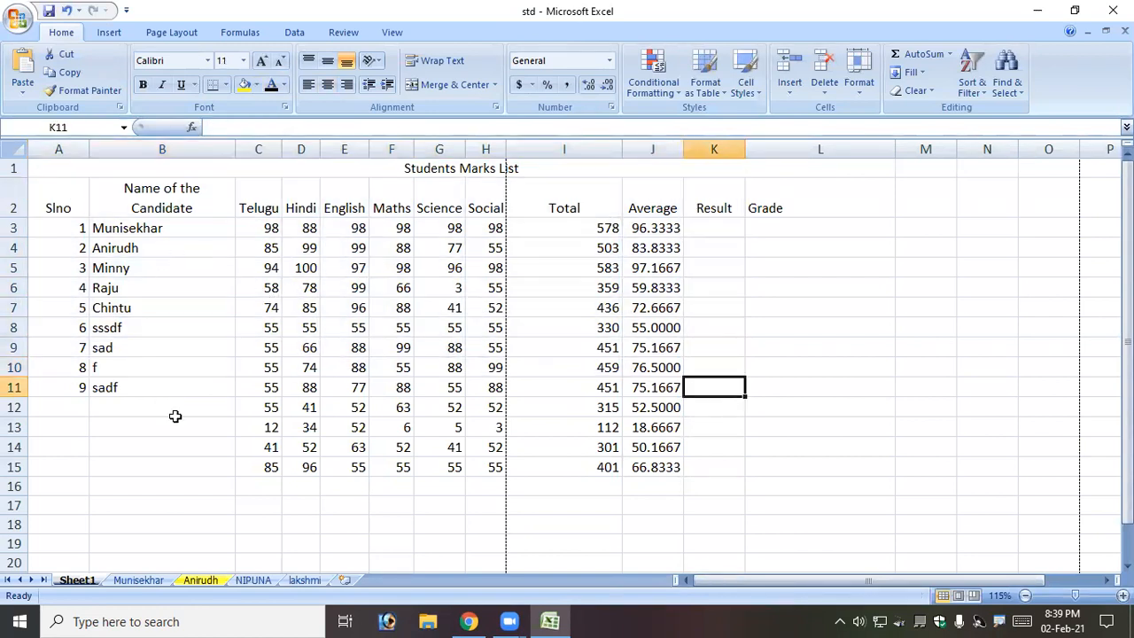
left_click(835, 509)
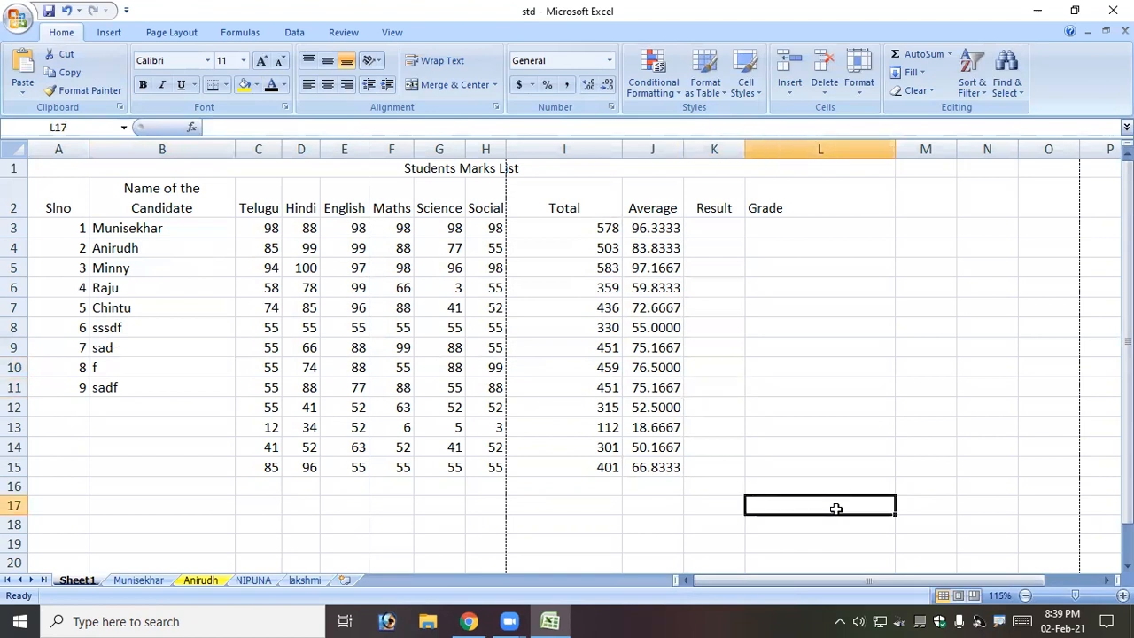
type("grid lines")
key("Return")
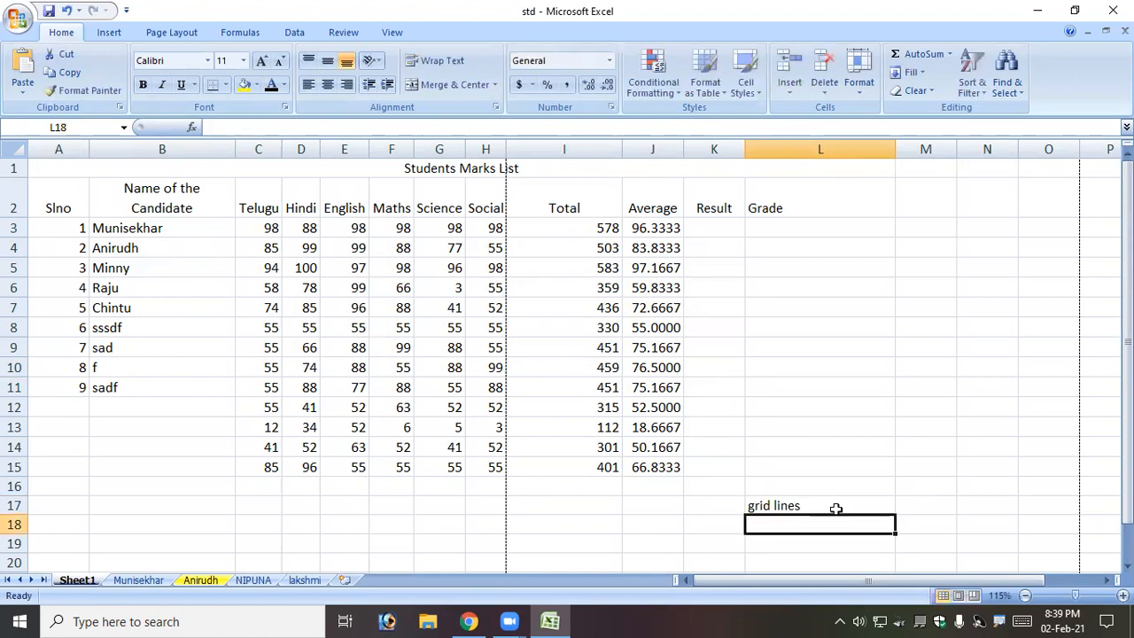
left_click(836, 508)
key("Delete")
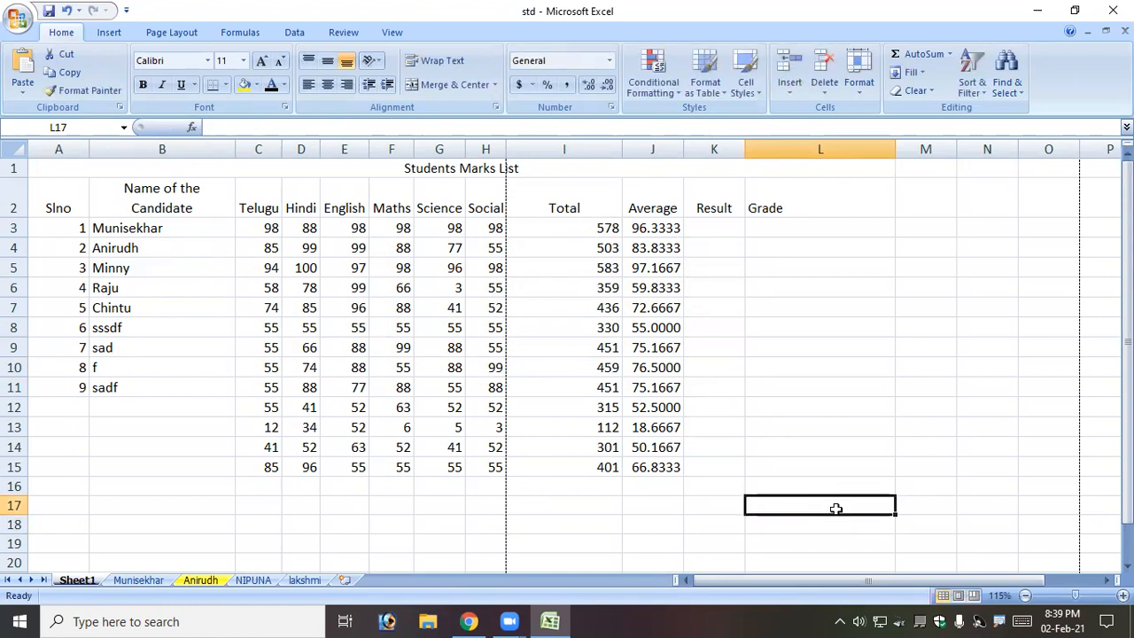
left_click(710, 542)
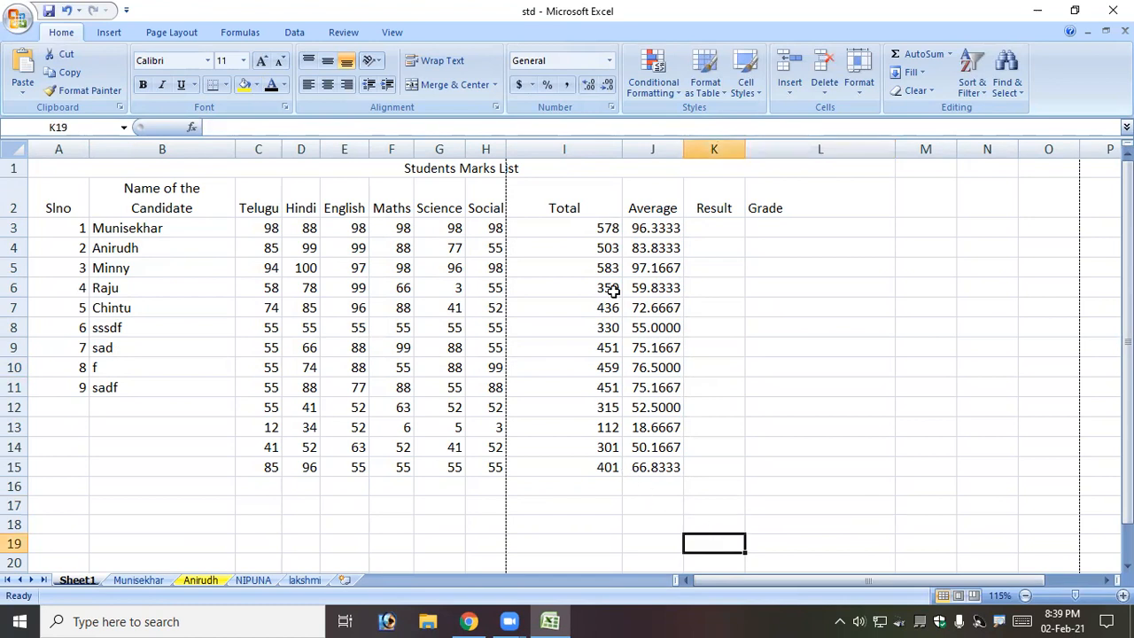
AutoFit the Total and Name of the Candidate columns to their contents.
double_click(623, 151)
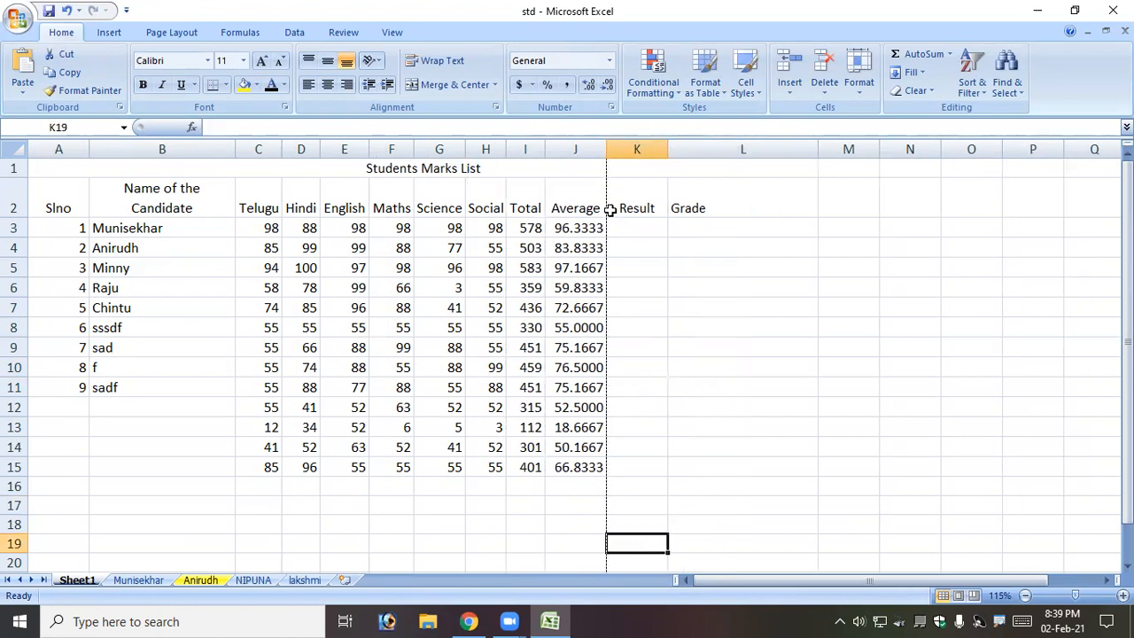
double_click(239, 149)
left_click(203, 266)
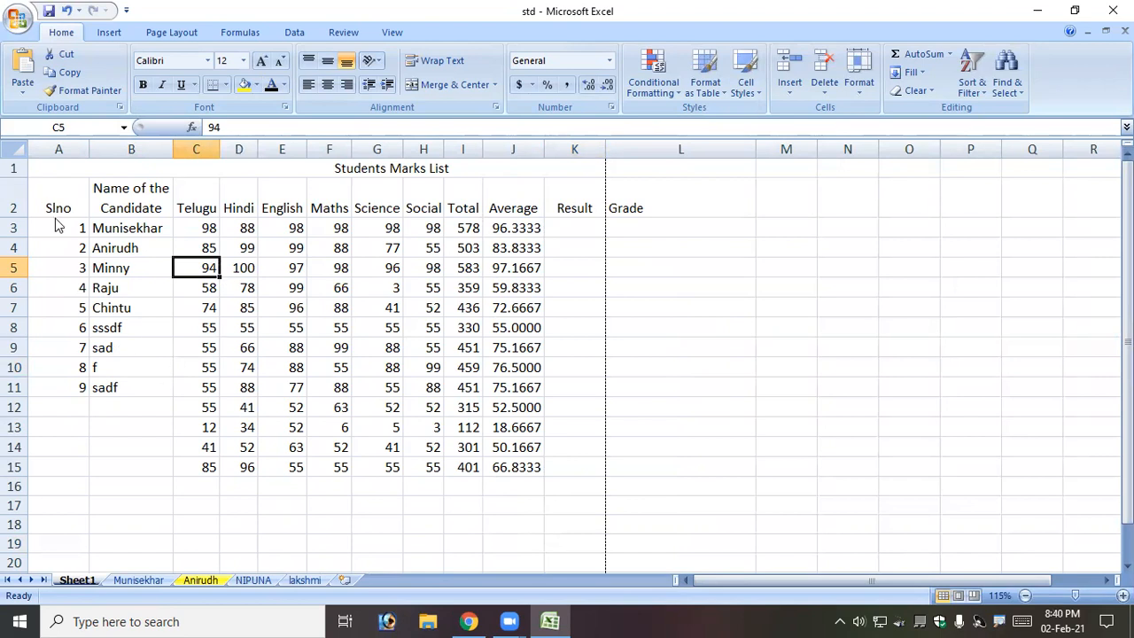
left_click_drag(62, 190, 534, 463)
left_click(556, 506)
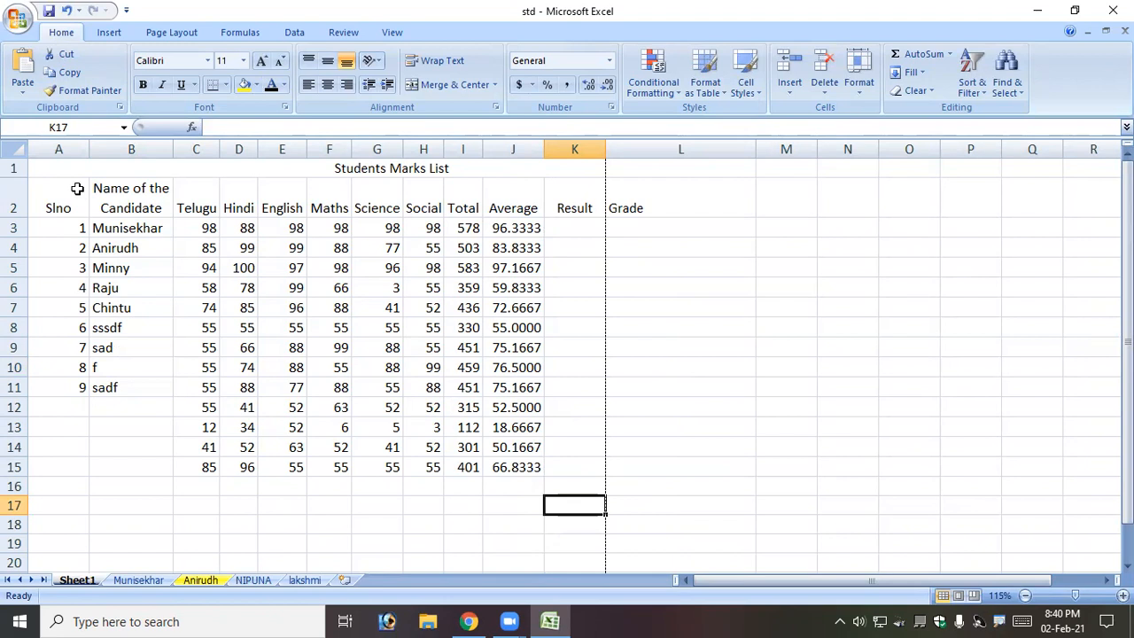
Put an Outline border around A1:L15 through Format Cells.
left_click_drag(111, 180, 243, 466)
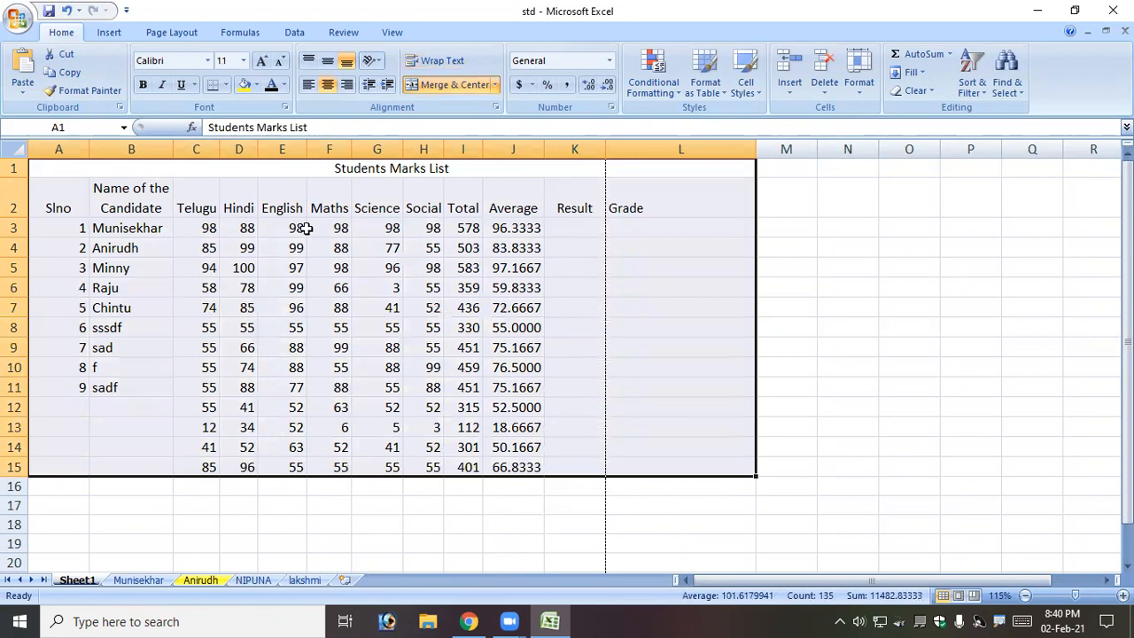
left_click(285, 108)
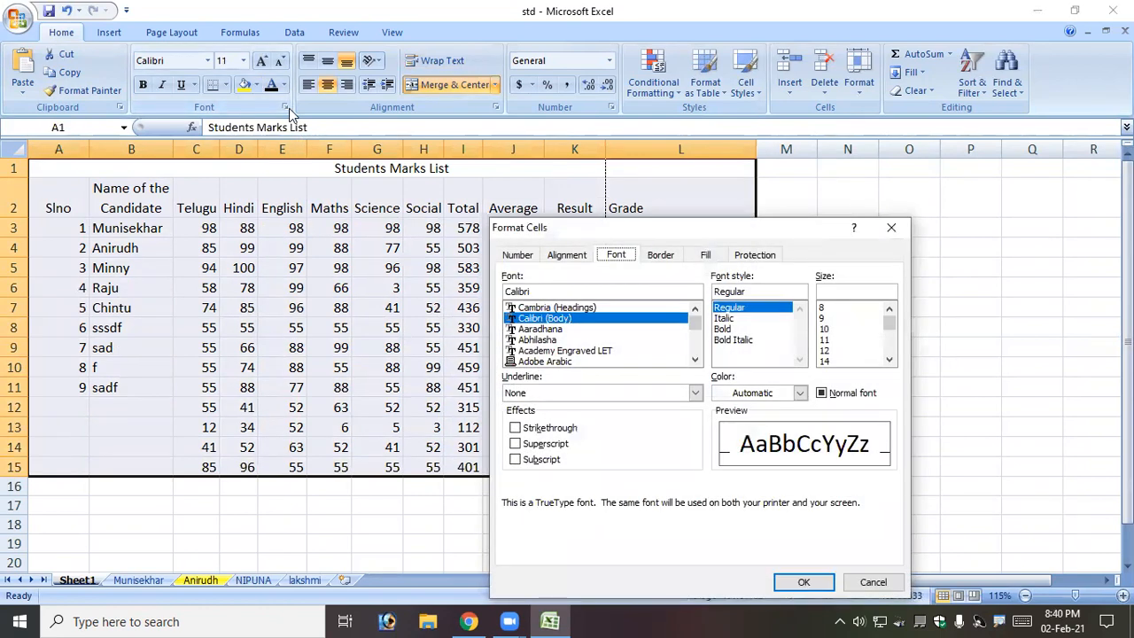
left_click(672, 257)
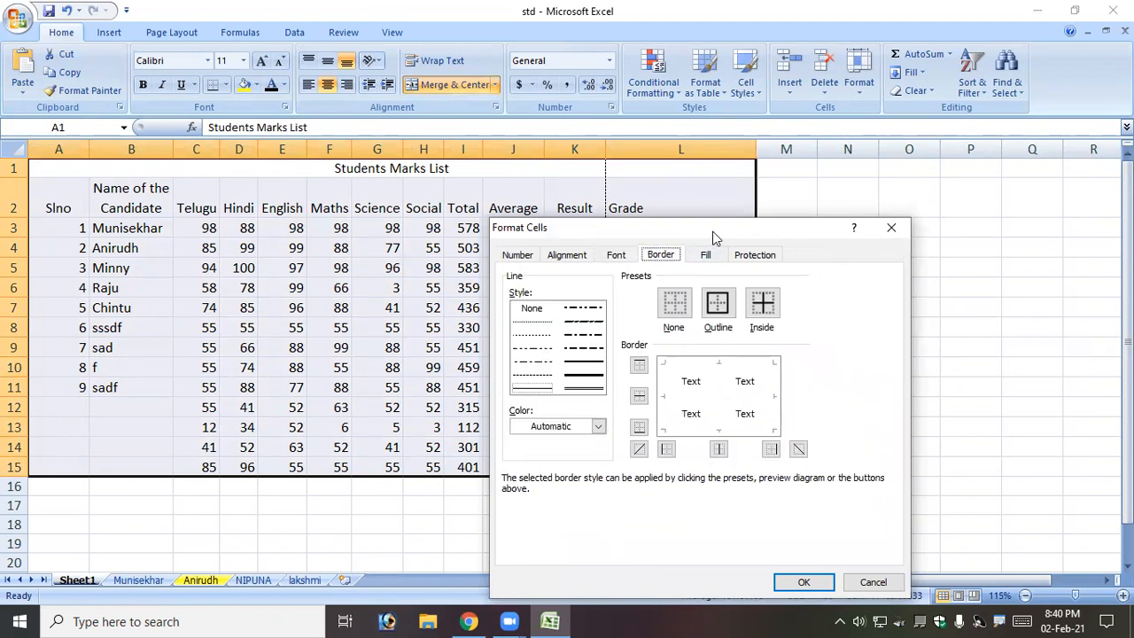
left_click_drag(714, 238, 783, 173)
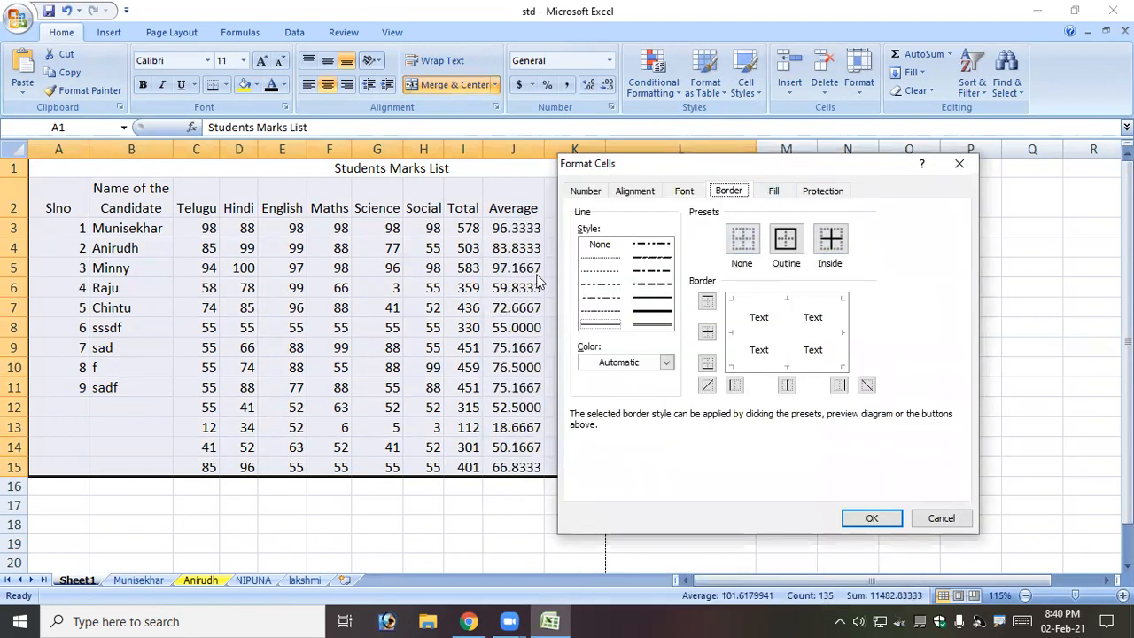
left_click(786, 240)
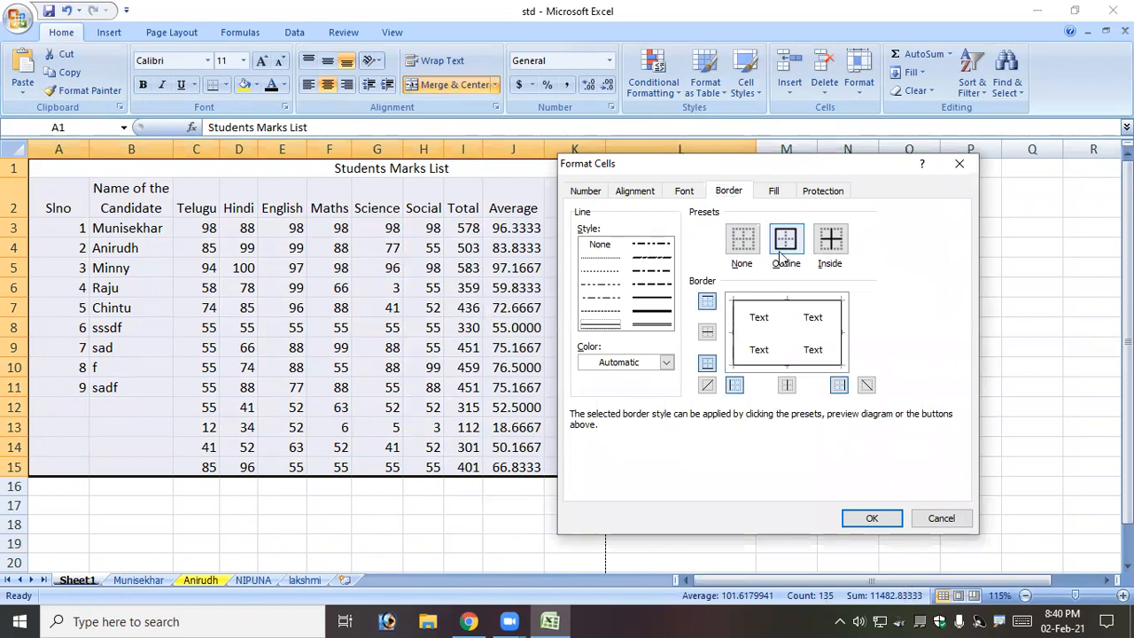
left_click(873, 518)
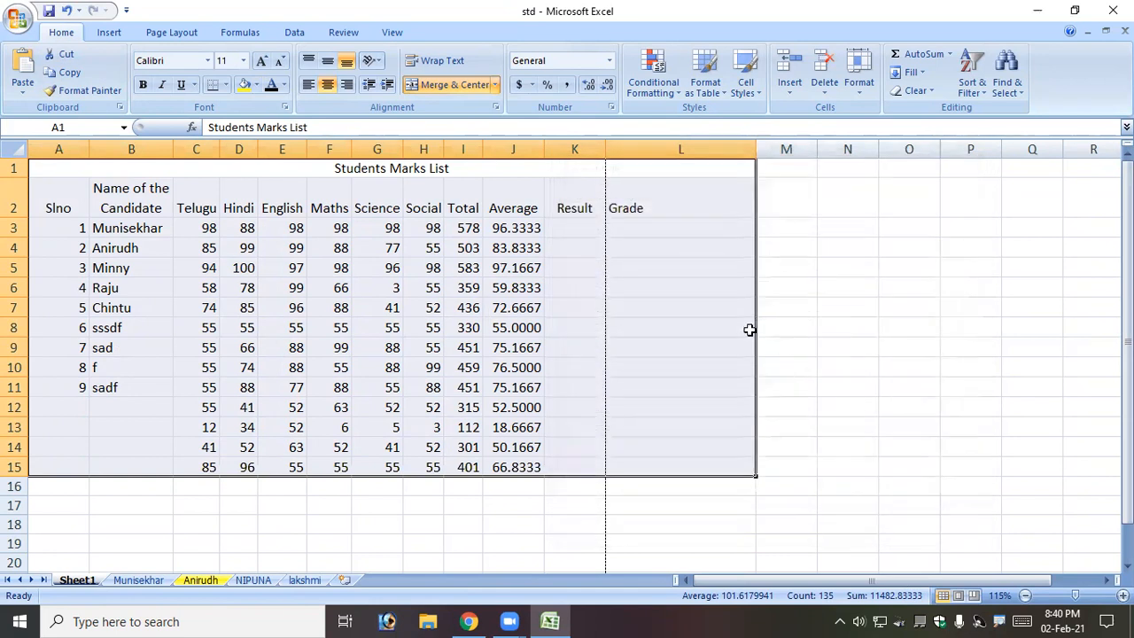
left_click(387, 347)
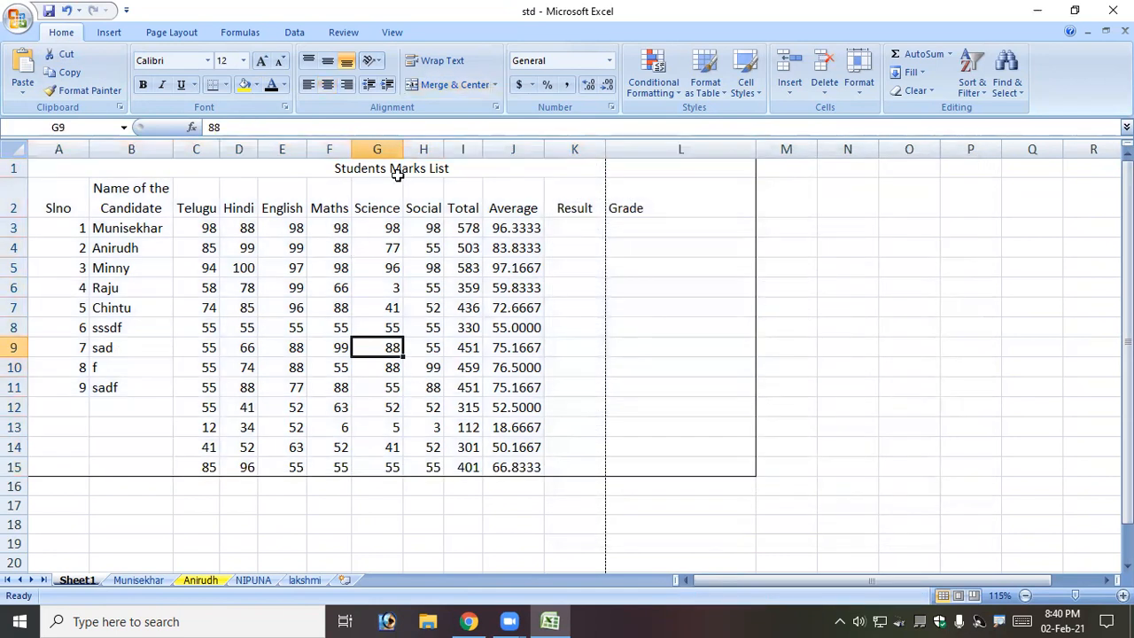
Add Inside borders between all cells of A1:L15.
left_click_drag(405, 168, 461, 472)
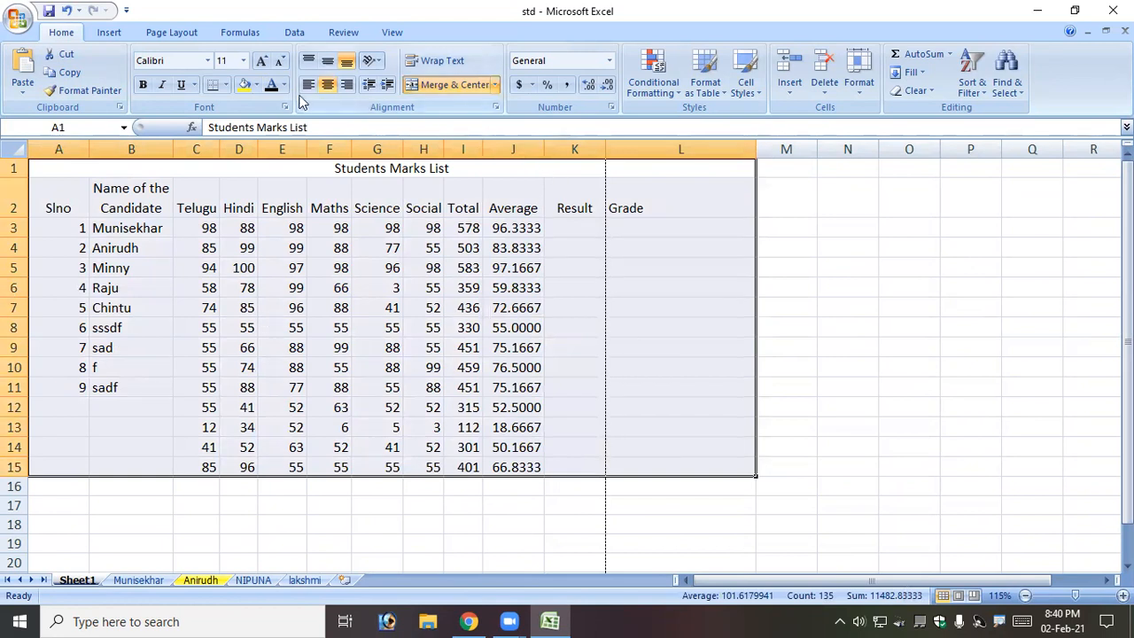
left_click(286, 104)
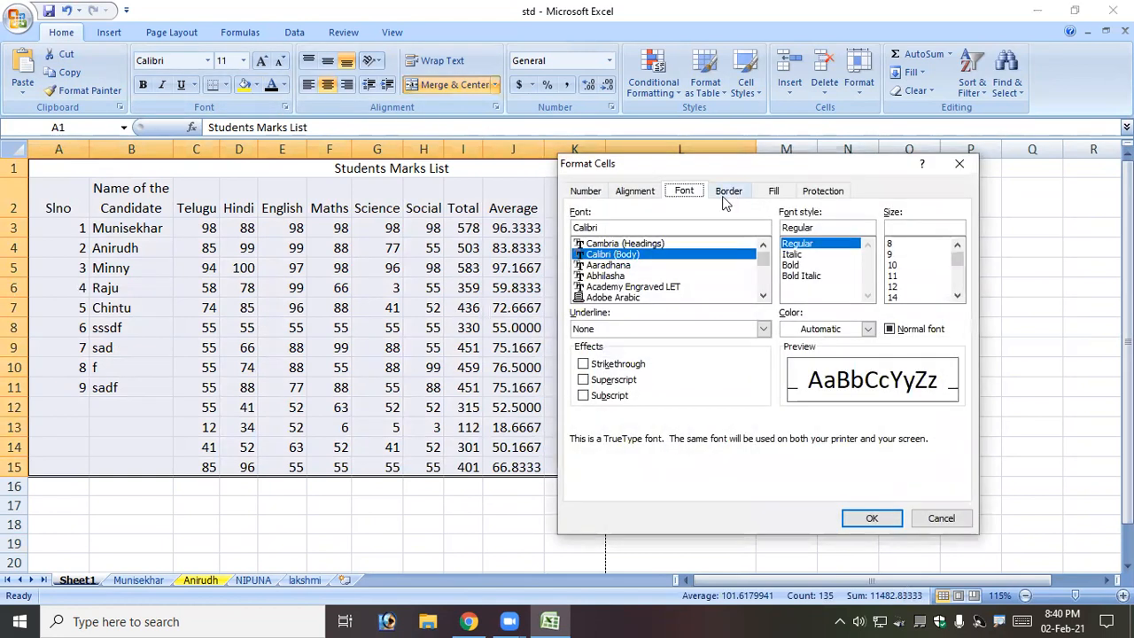
left_click(728, 190)
left_click(833, 243)
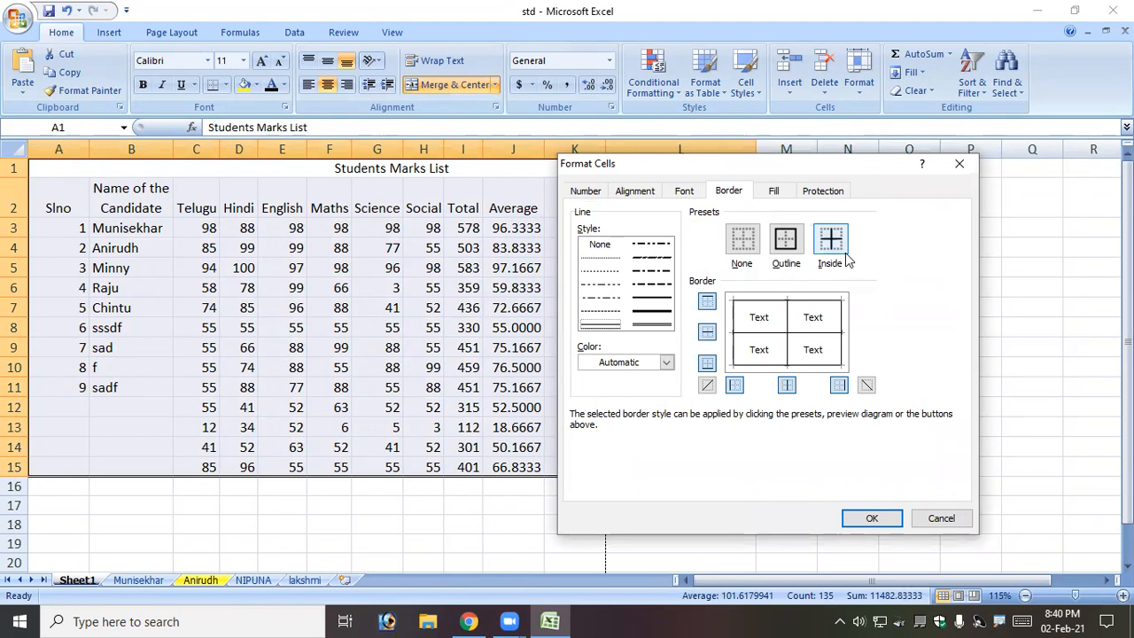
left_click(873, 521)
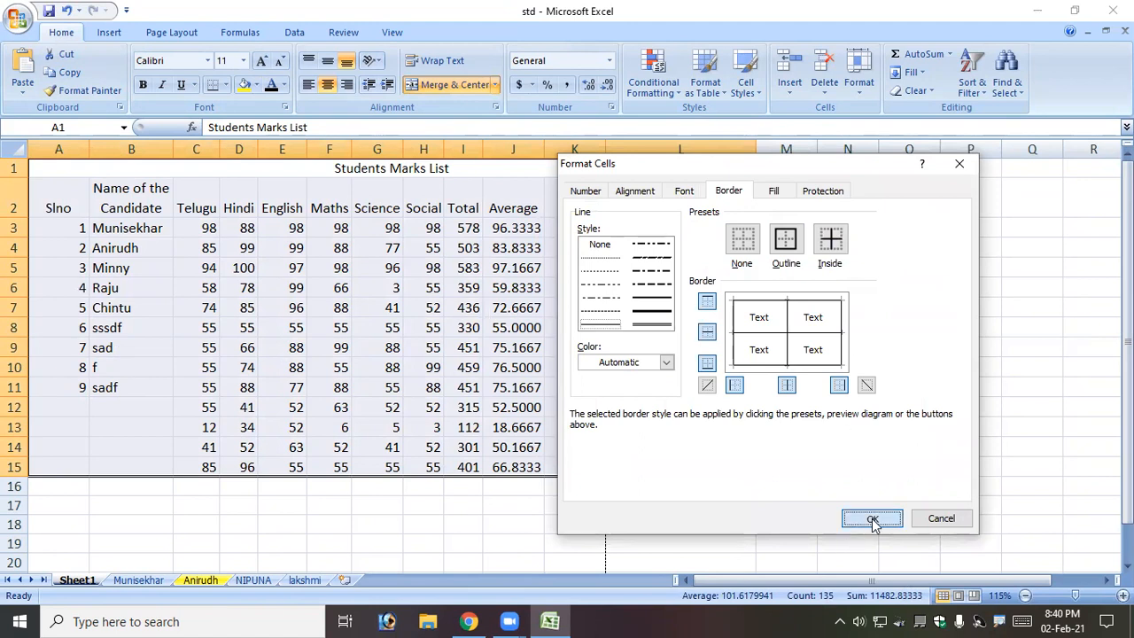
left_click(490, 307)
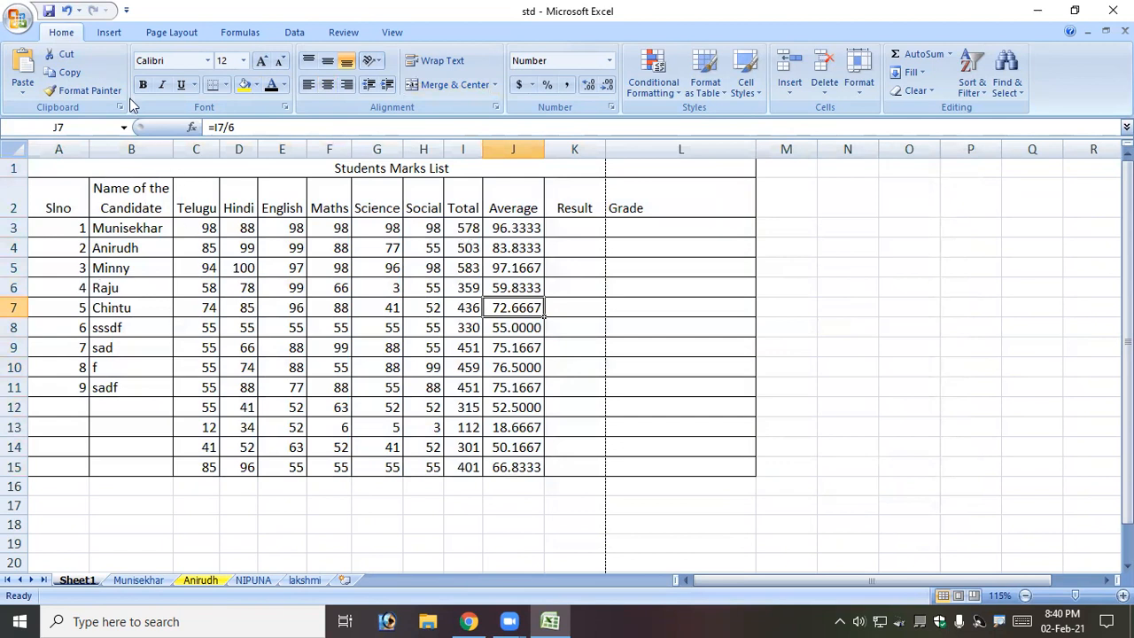
left_click(18, 19)
mouse_move(54, 216)
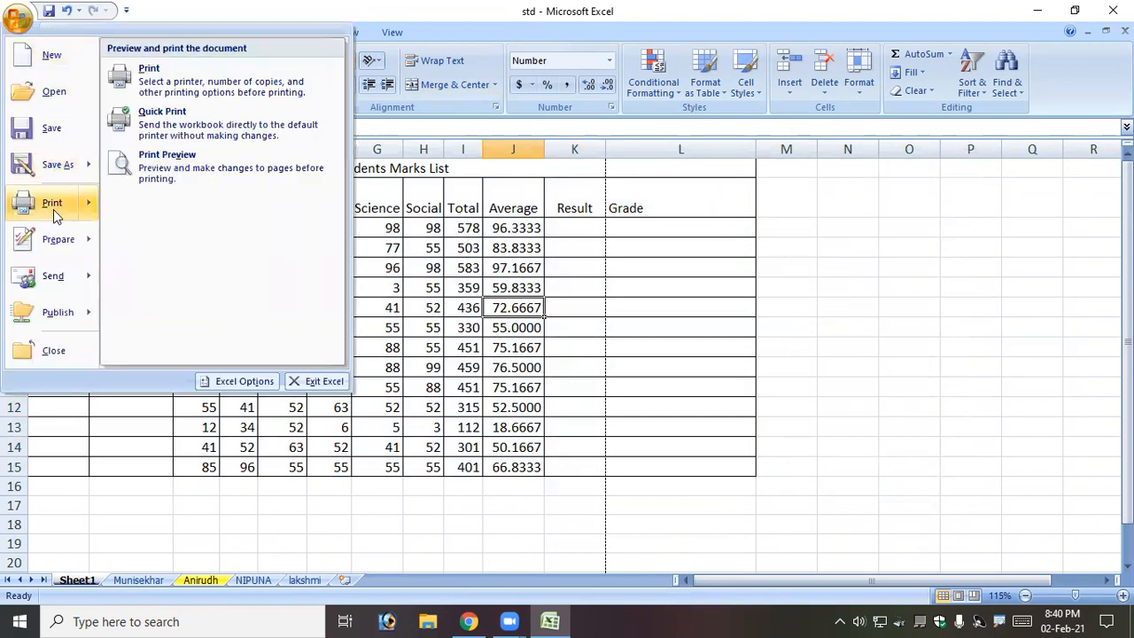
left_click(168, 167)
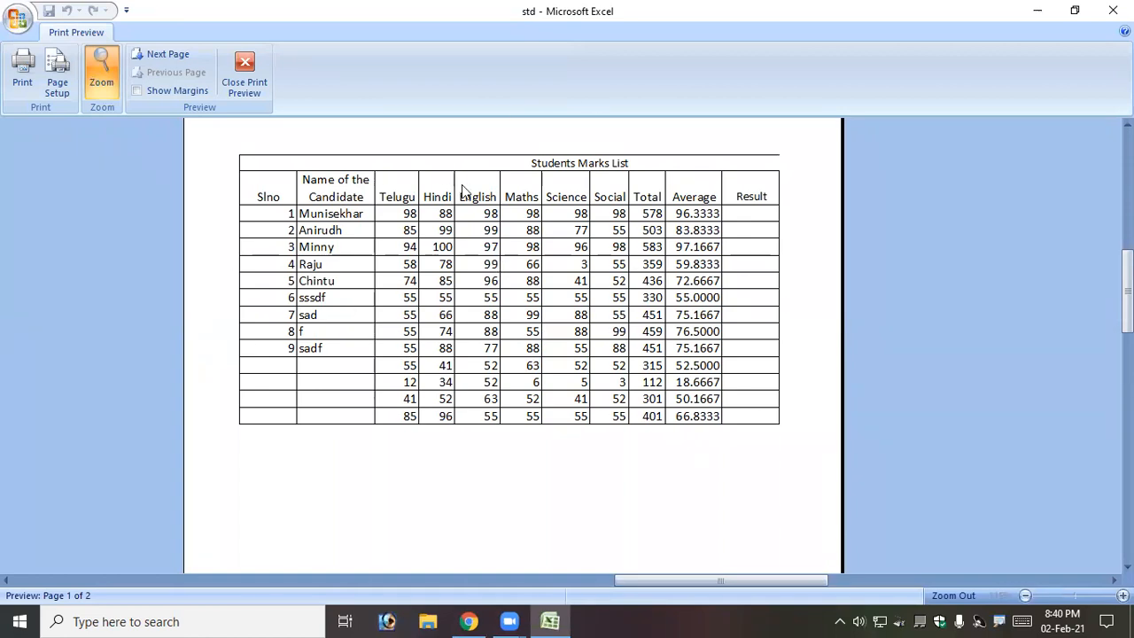
left_click(241, 95)
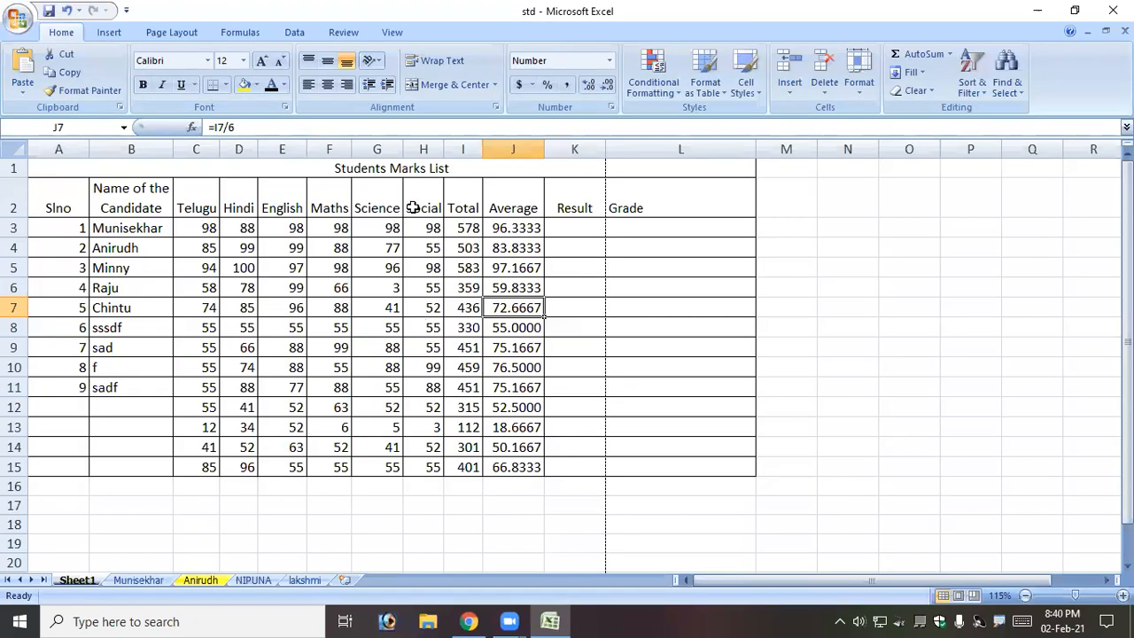
Apply a thick dark-blue outline and inside border to A1:L15.
left_click_drag(426, 170, 457, 476)
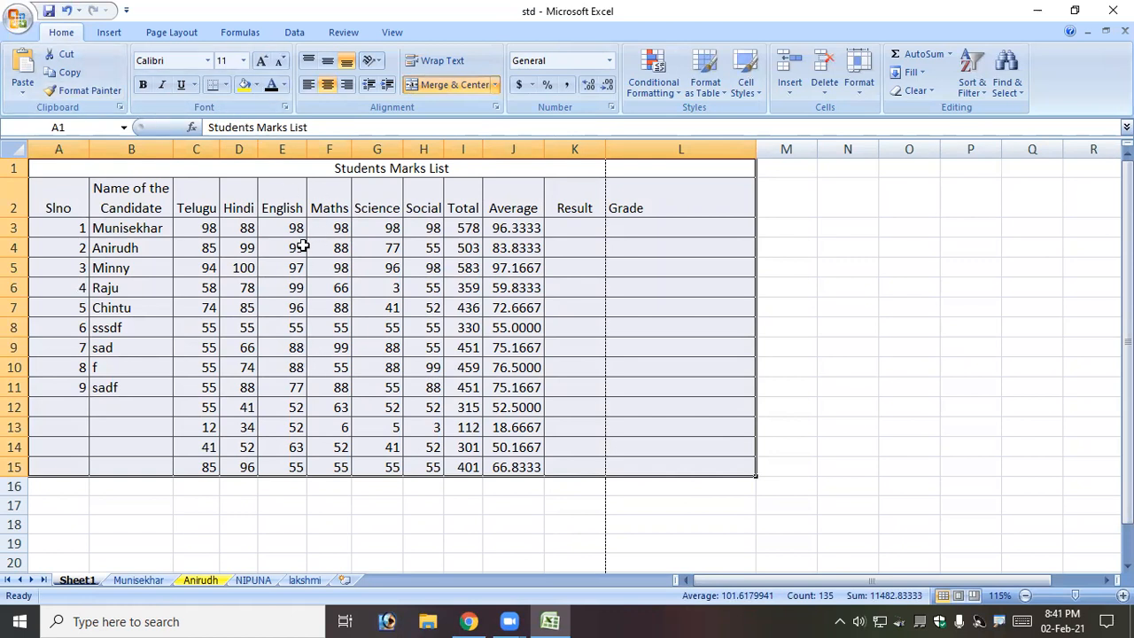
left_click(287, 104)
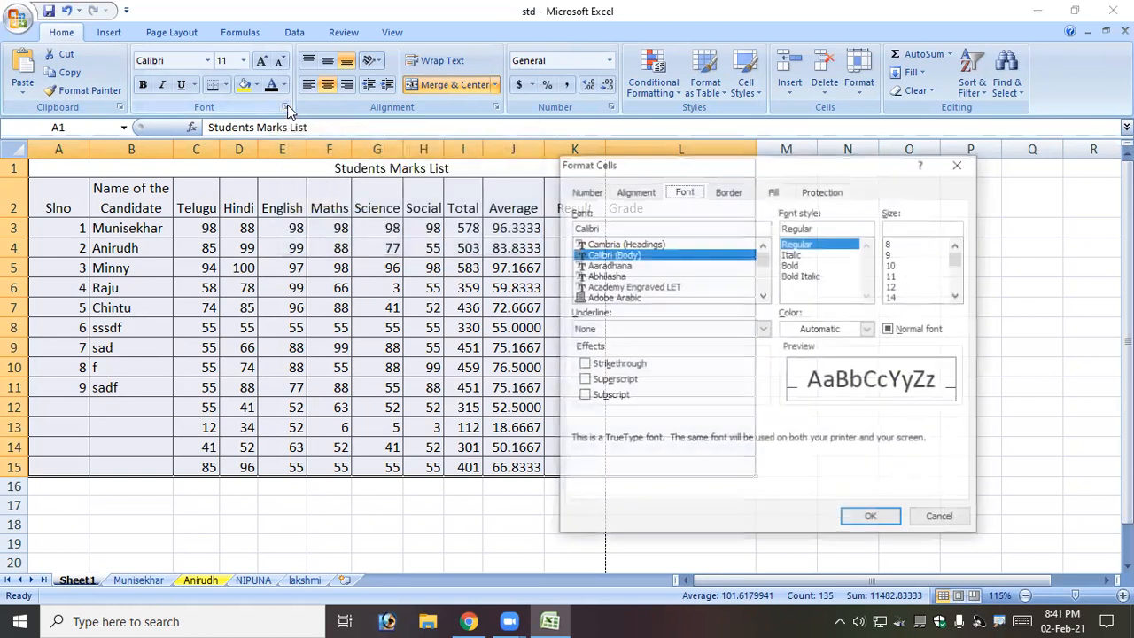
left_click(728, 192)
left_click(645, 311)
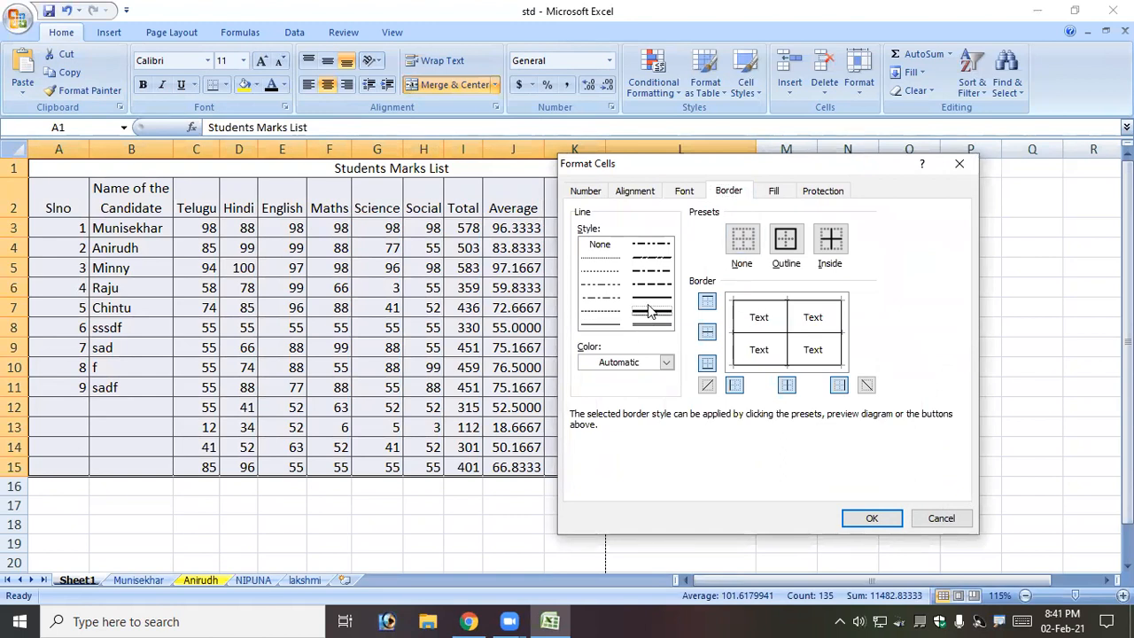
left_click(666, 361)
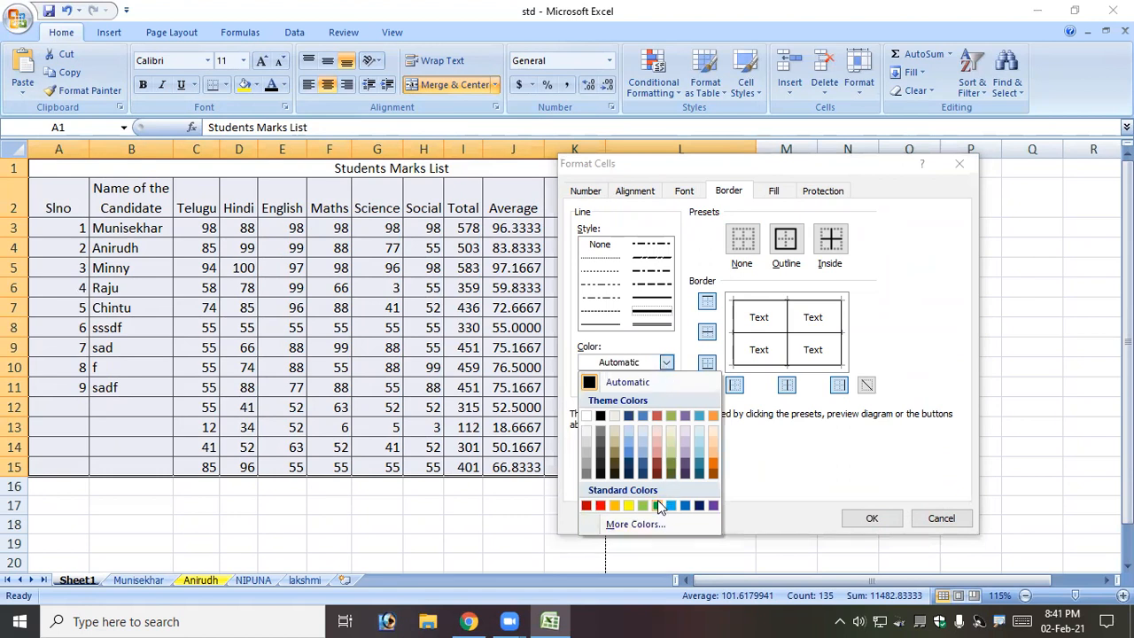
left_click(699, 504)
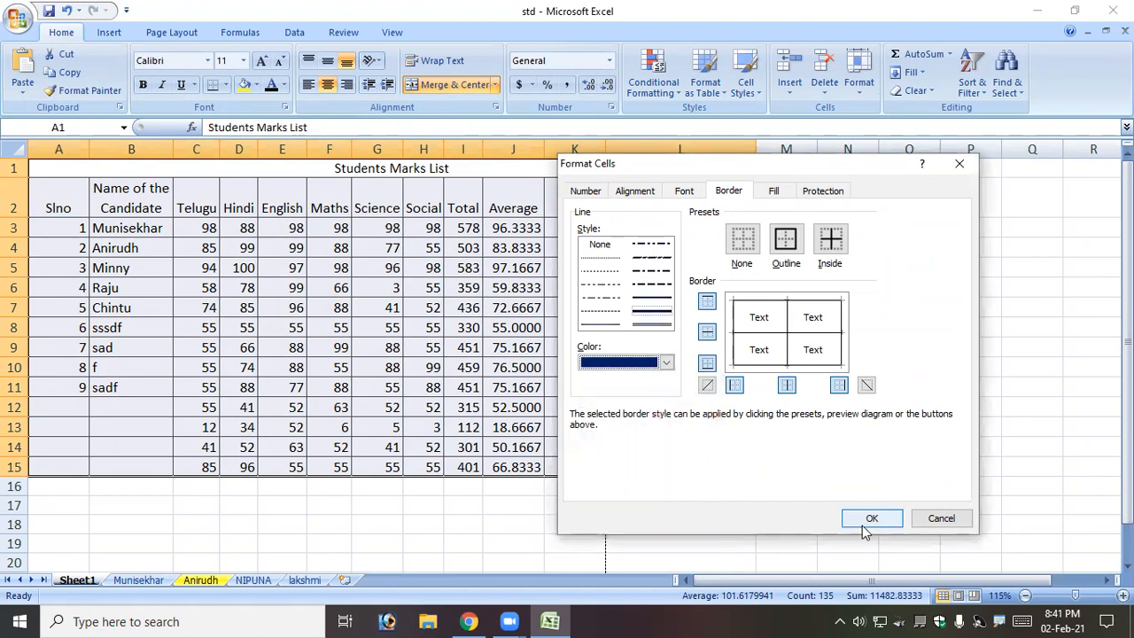
left_click(785, 247)
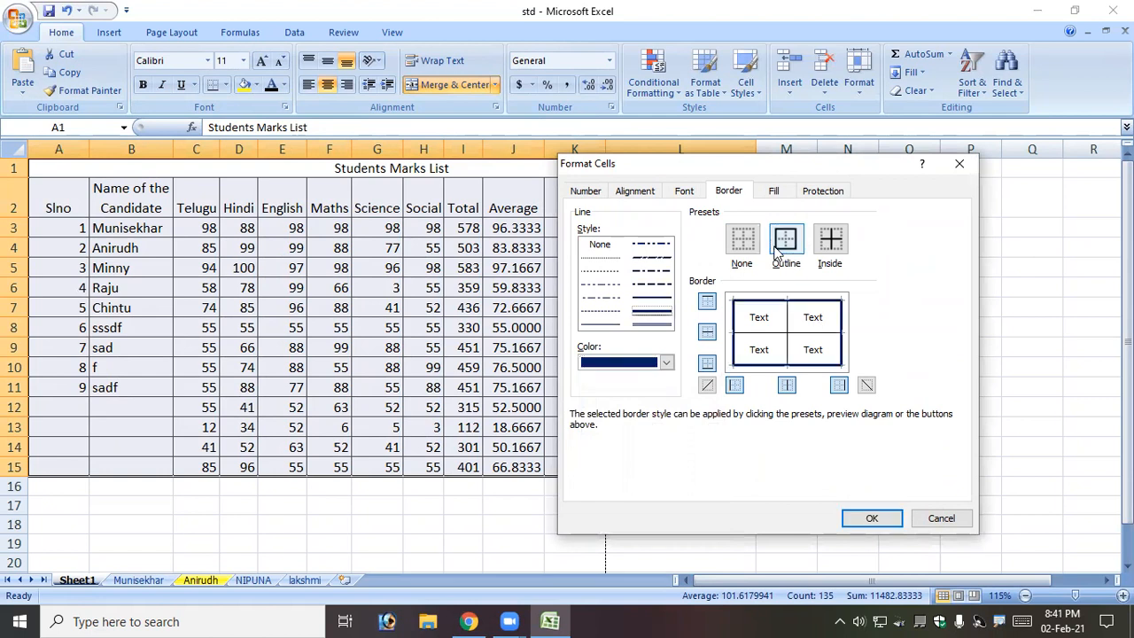
left_click(822, 252)
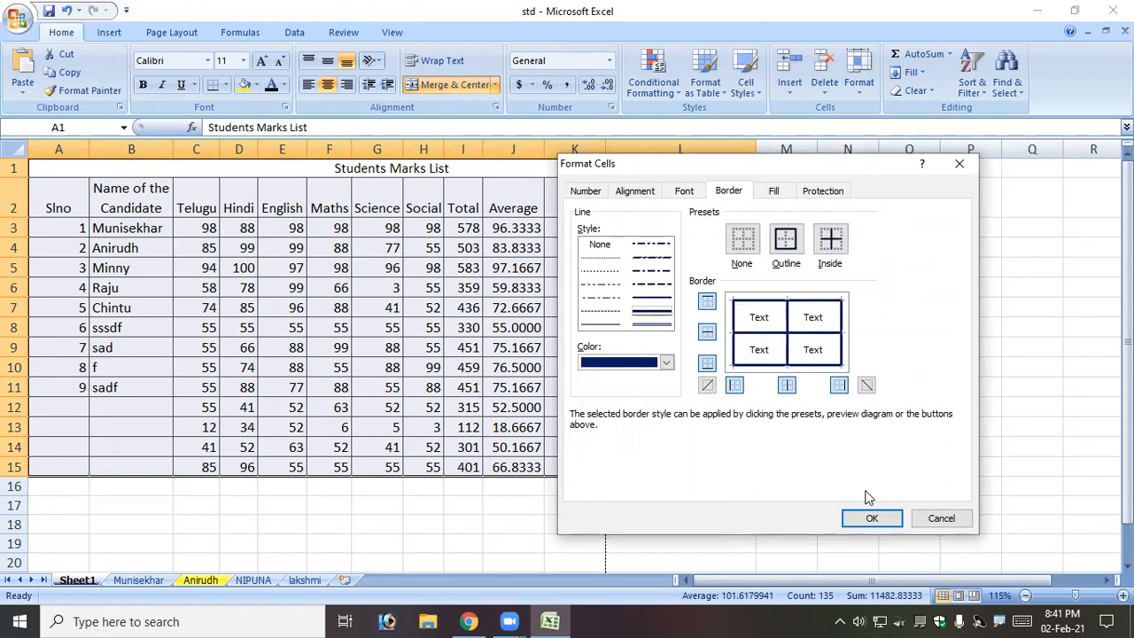
left_click(878, 522)
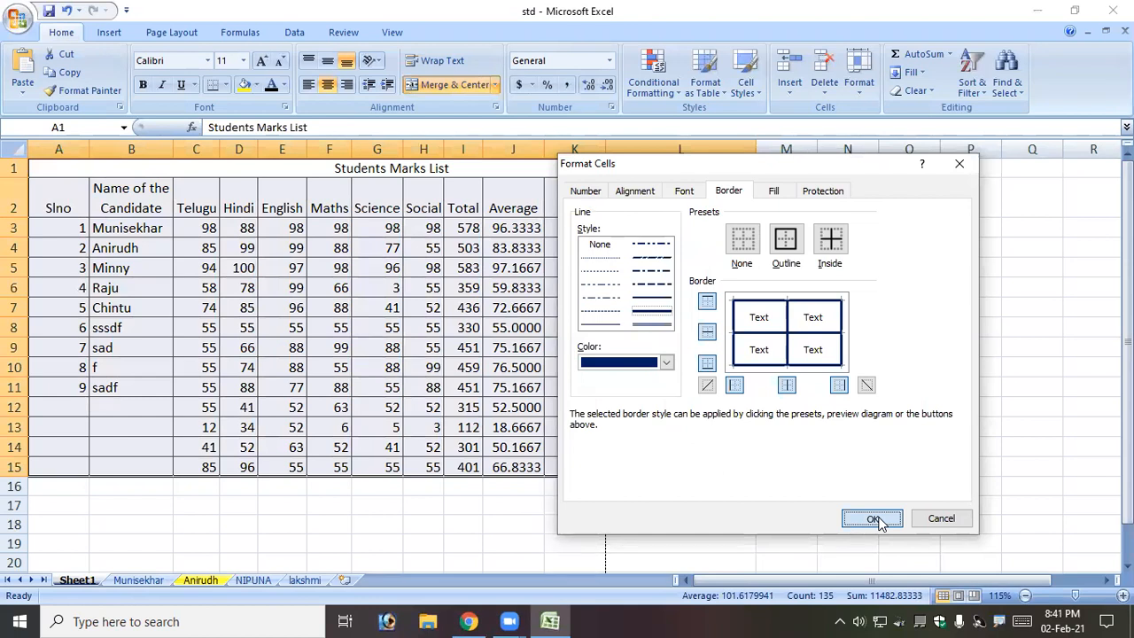
scroll(482, 410, "down", 1)
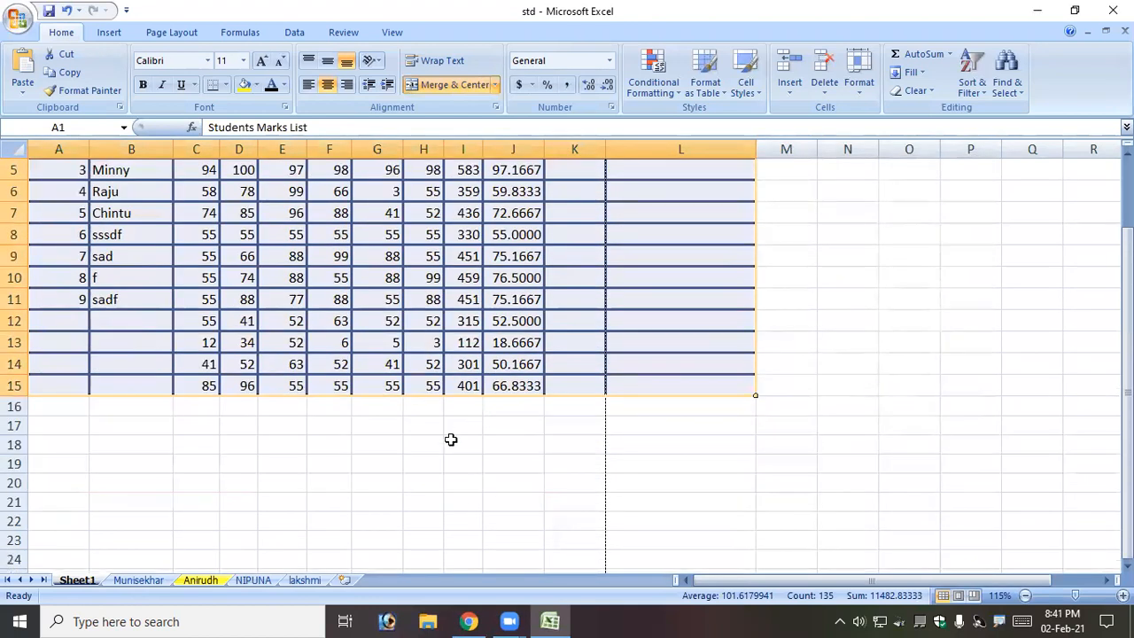
left_click(450, 439)
scroll(324, 439, "up", 1)
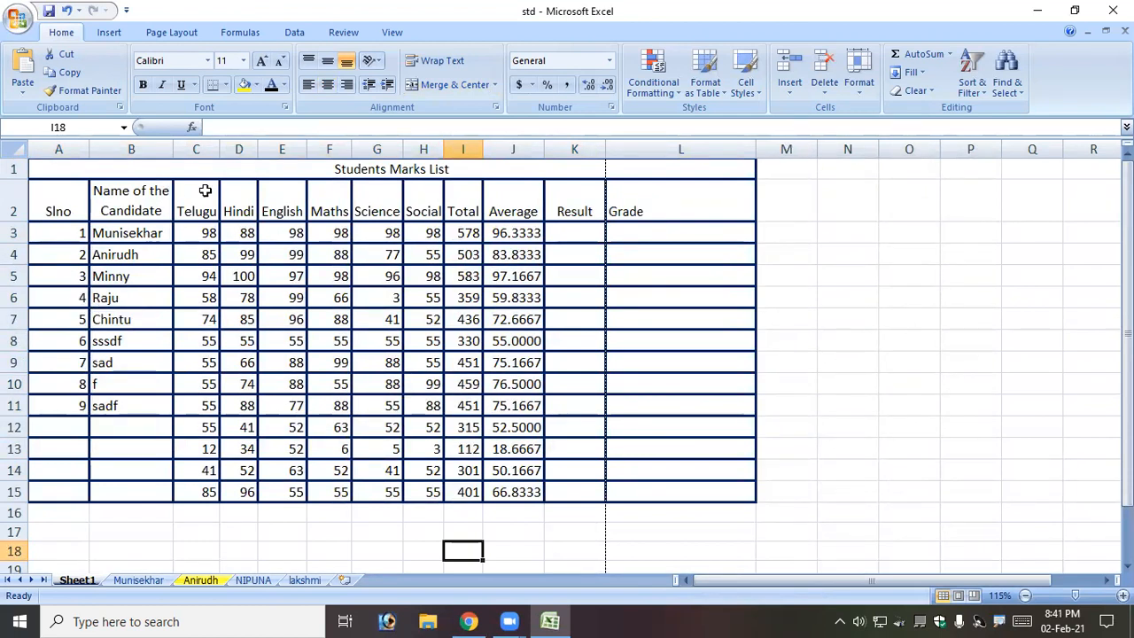
left_click(14, 22)
mouse_move(52, 203)
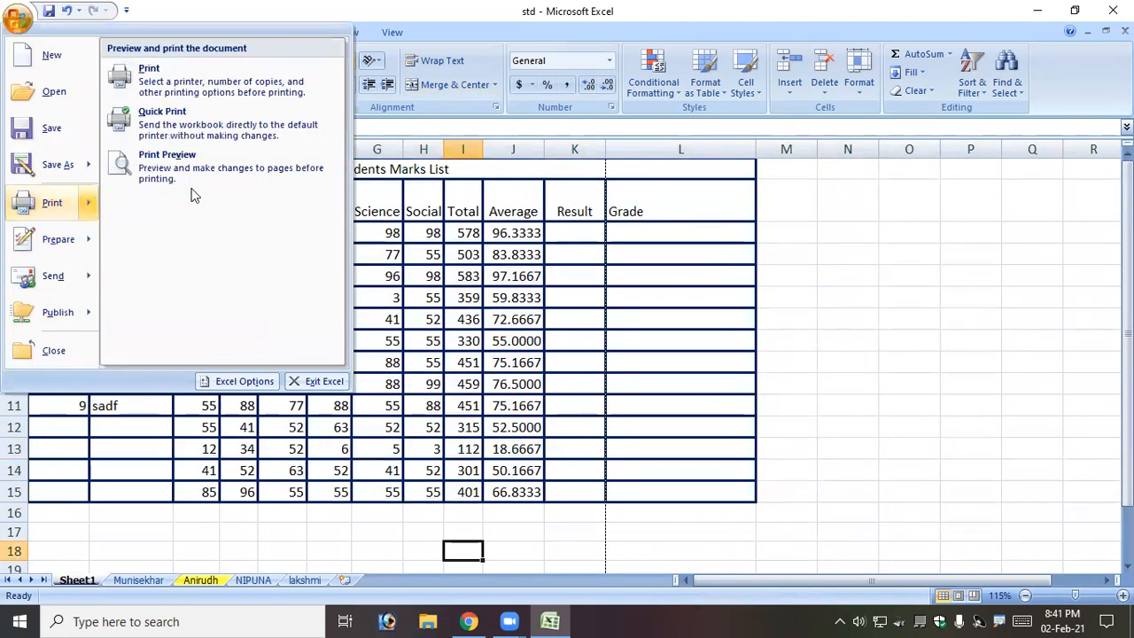
left_click(203, 164)
left_click(239, 75)
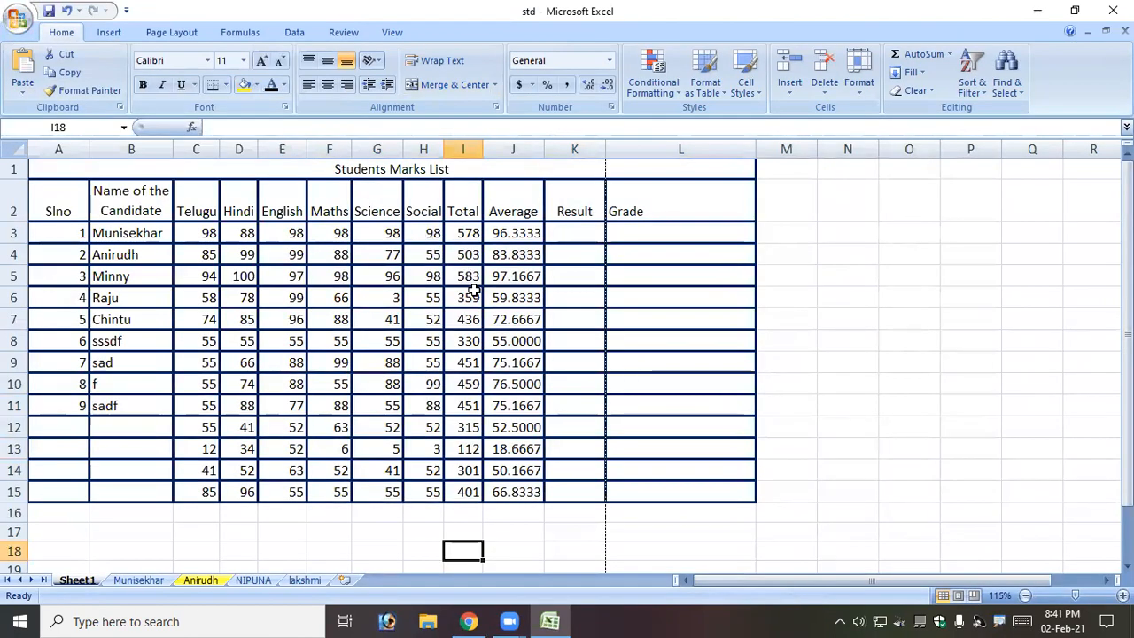
left_click_drag(388, 172, 448, 487)
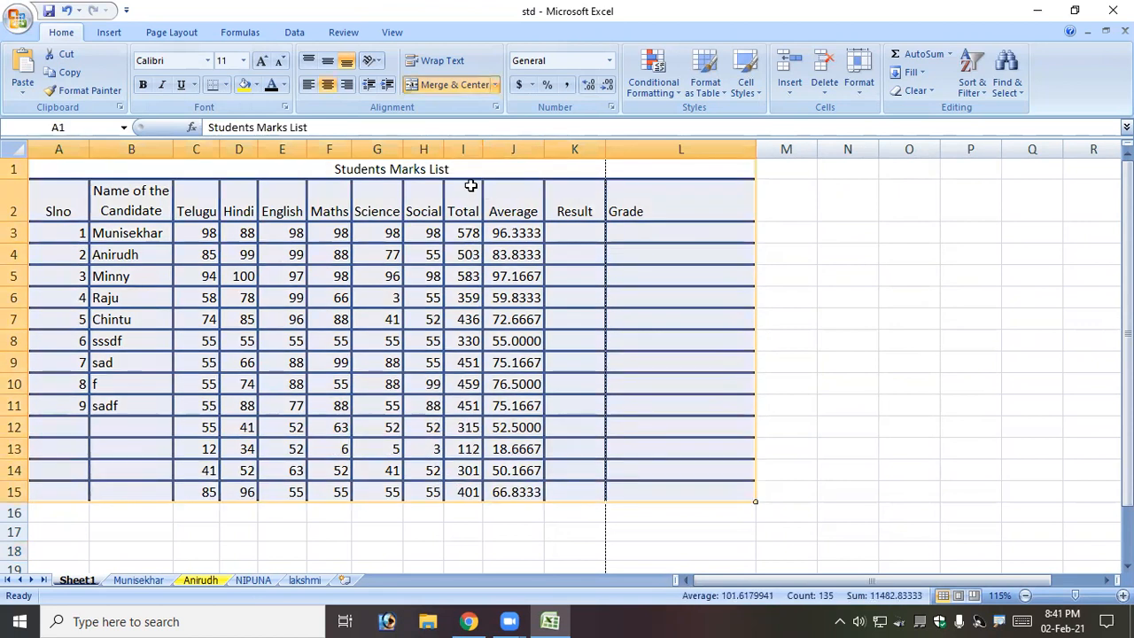
Reset the border colour to Automatic and clear all borders from the table with None.
left_click(285, 106)
left_click(729, 192)
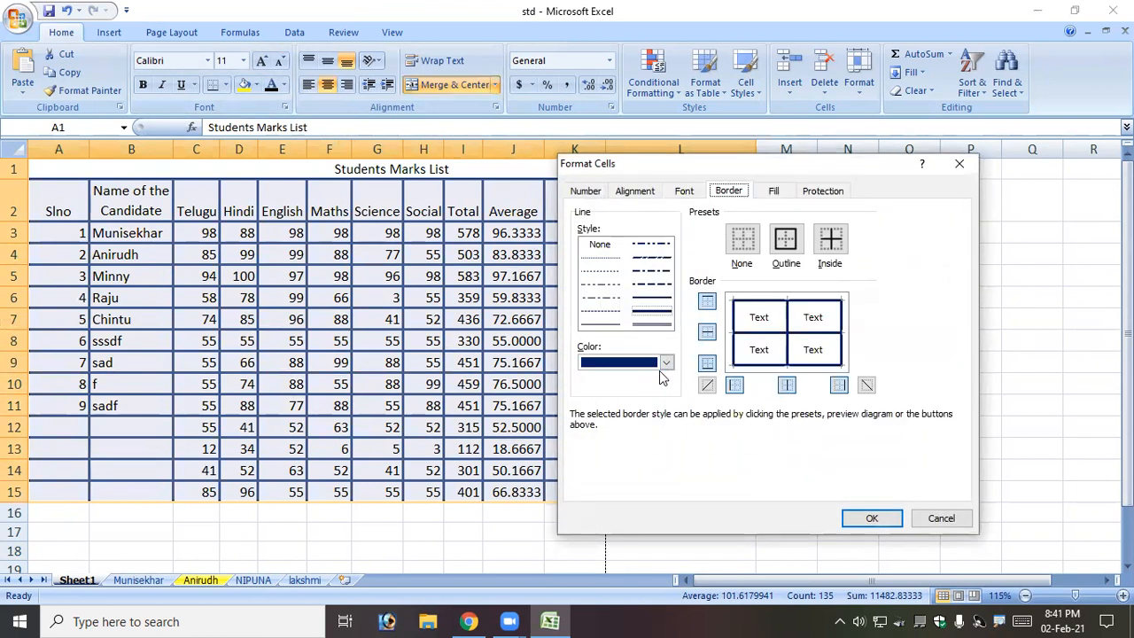
left_click(671, 362)
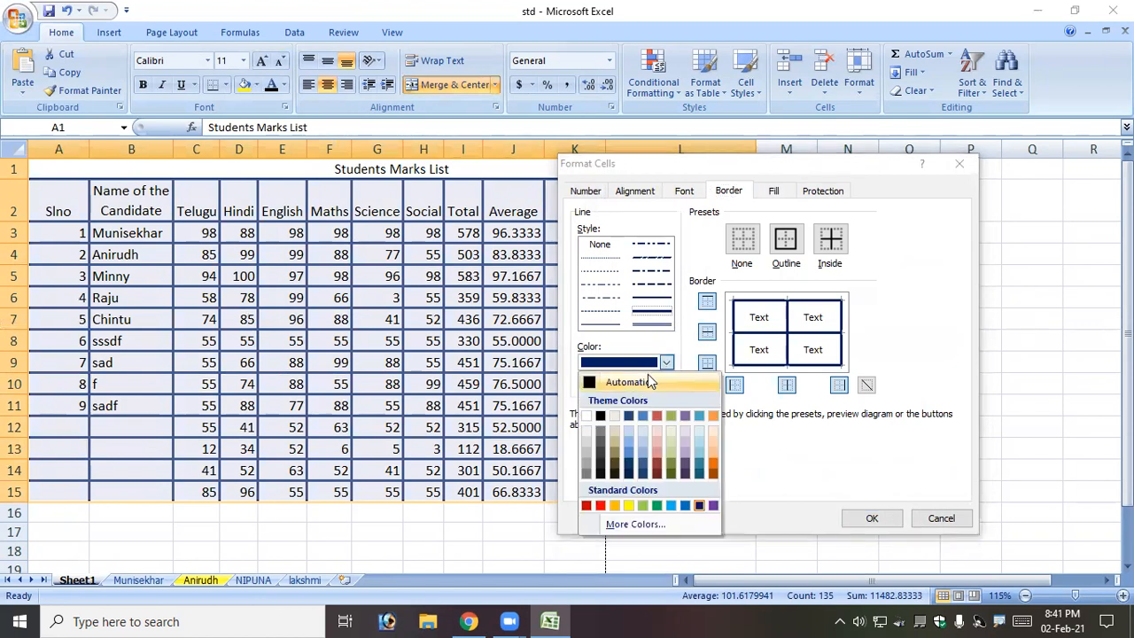
left_click(647, 374)
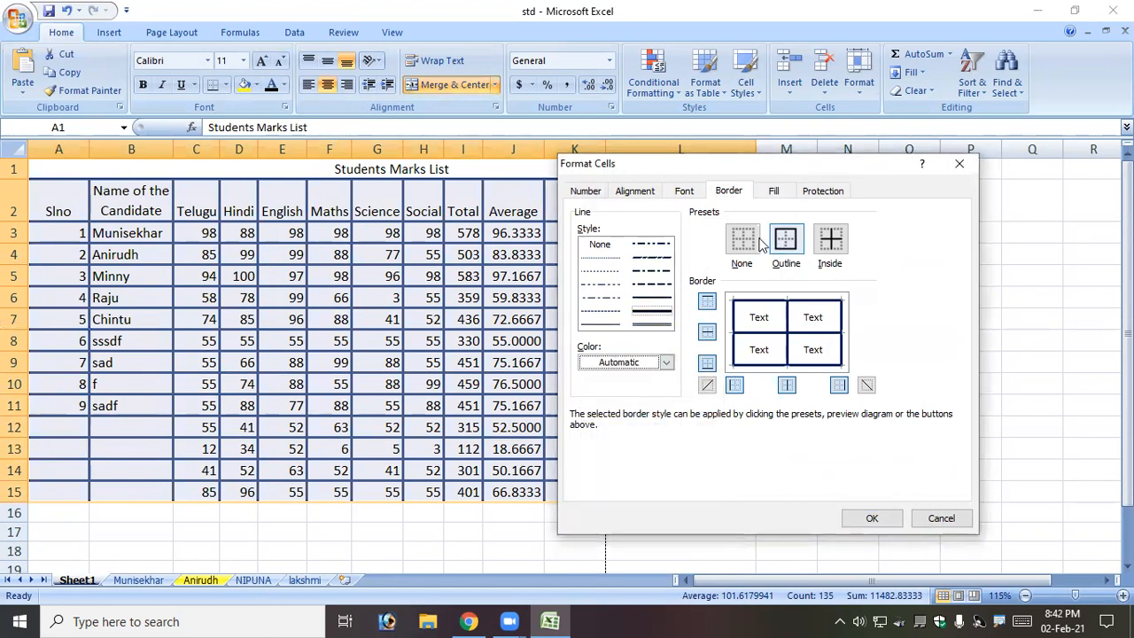
left_click(599, 324)
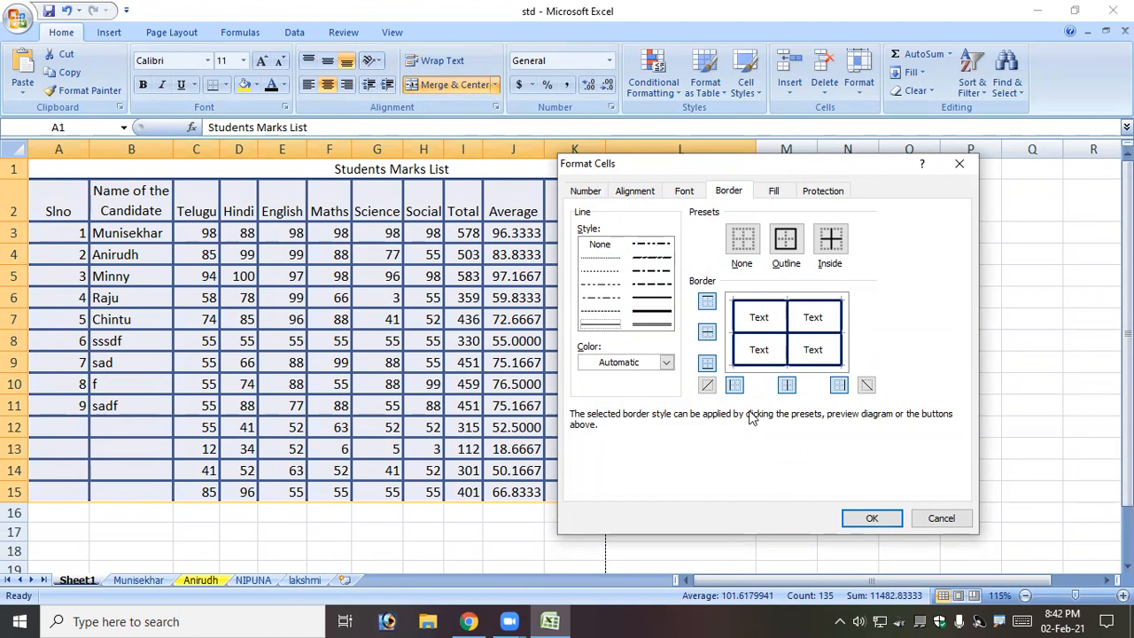
left_click(754, 245)
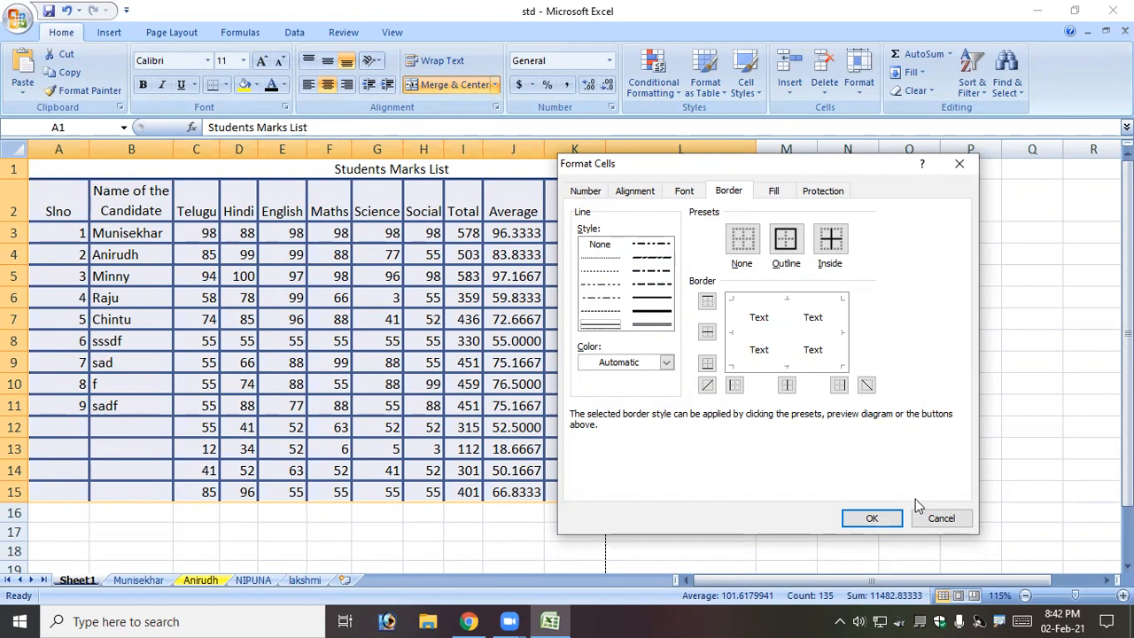
left_click(890, 523)
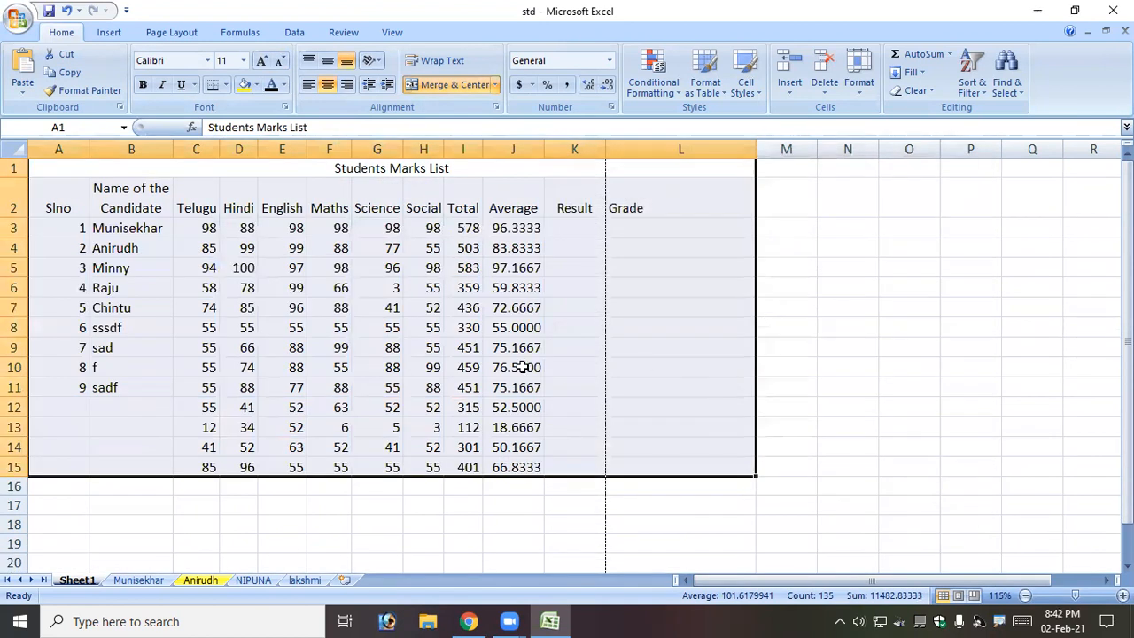
left_click(523, 367)
Apply thin black All Borders to A1:L15.
left_click_drag(267, 173, 297, 477)
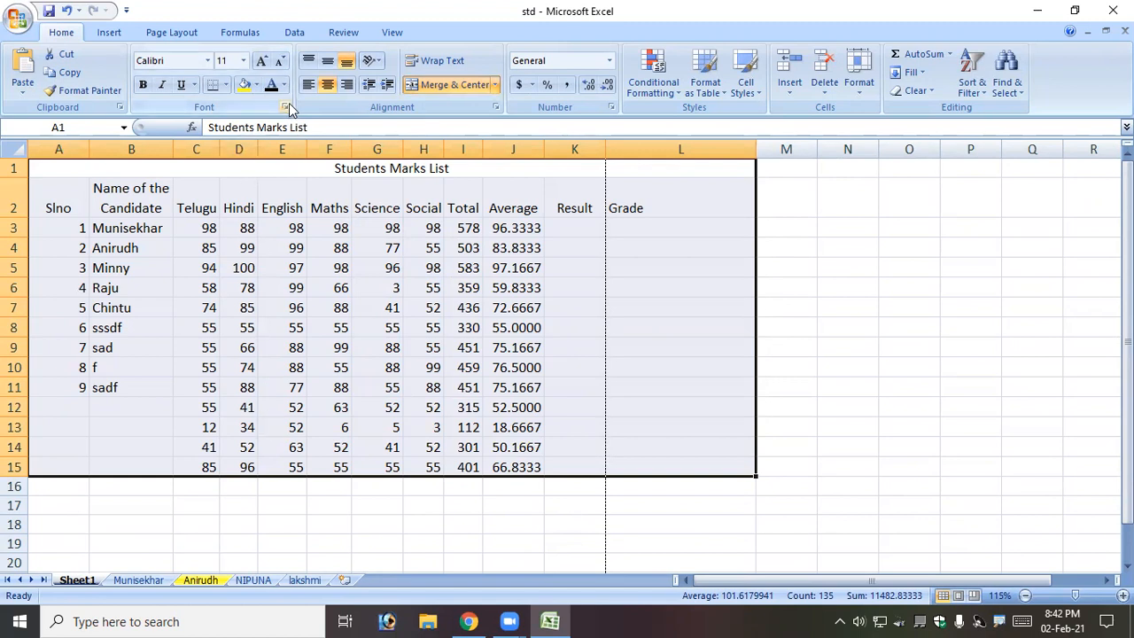
left_click(227, 85)
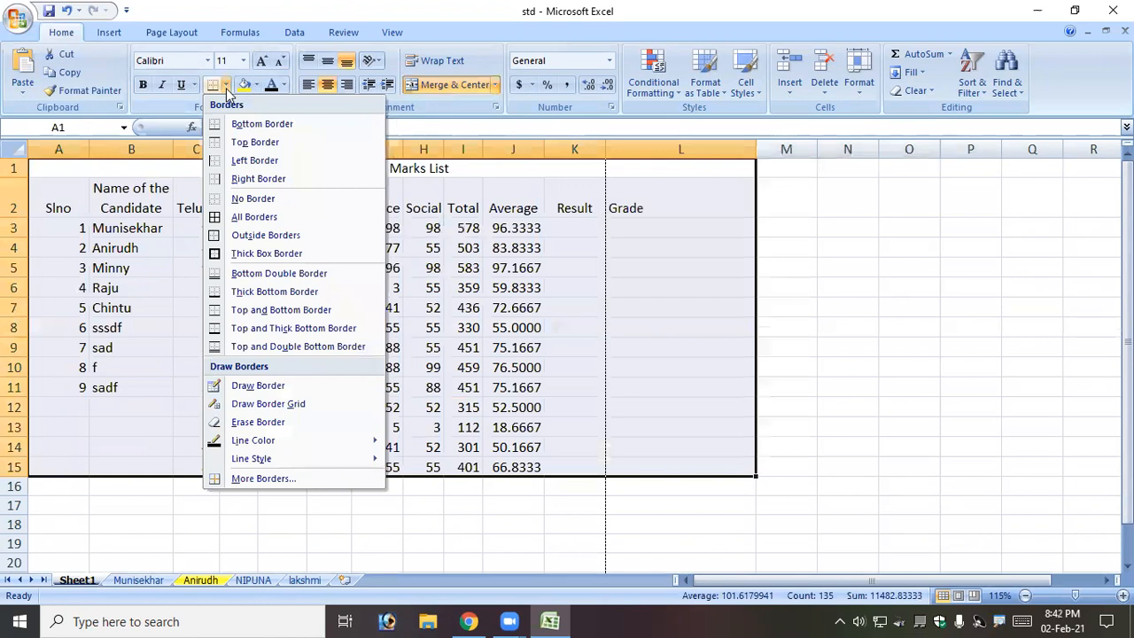
left_click(254, 217)
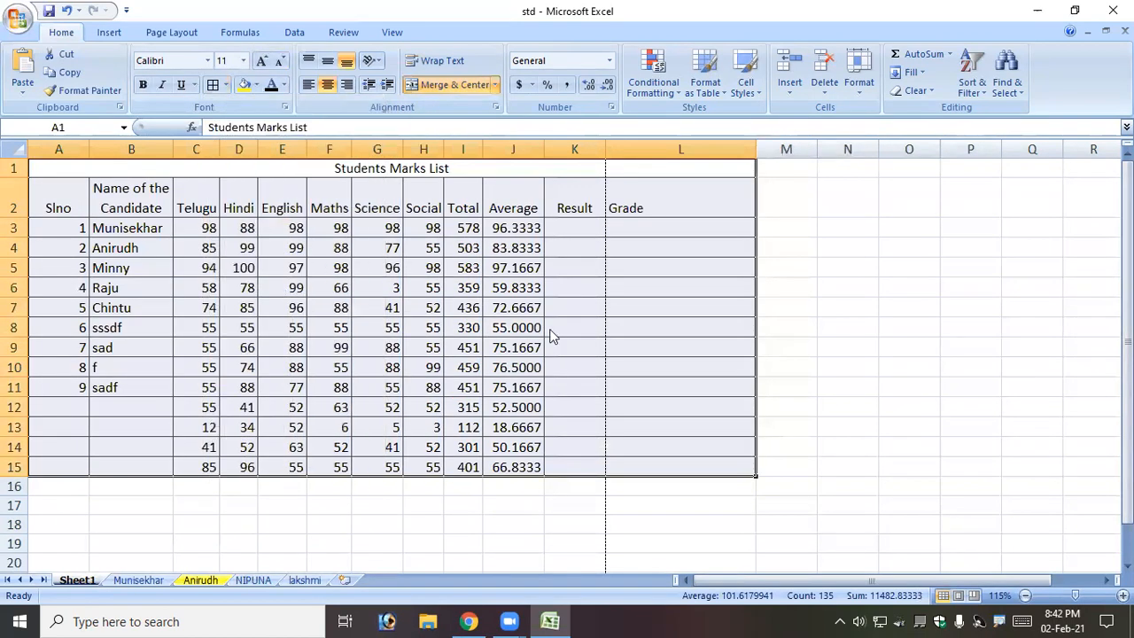
left_click(552, 329)
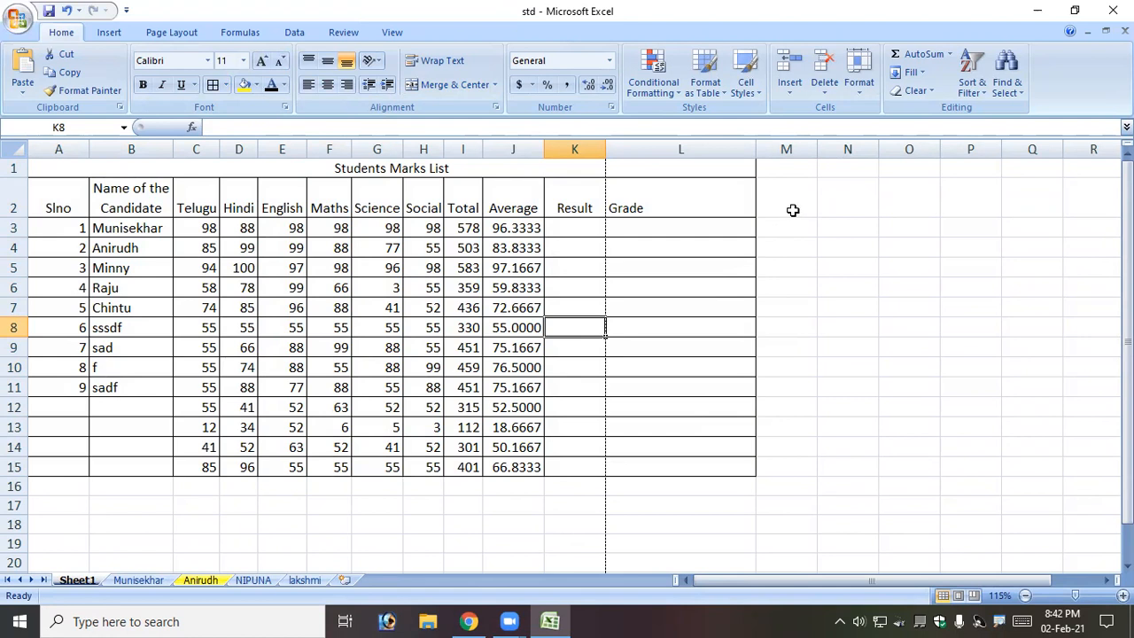
Remove all borders from header cell B2.
left_click(124, 202)
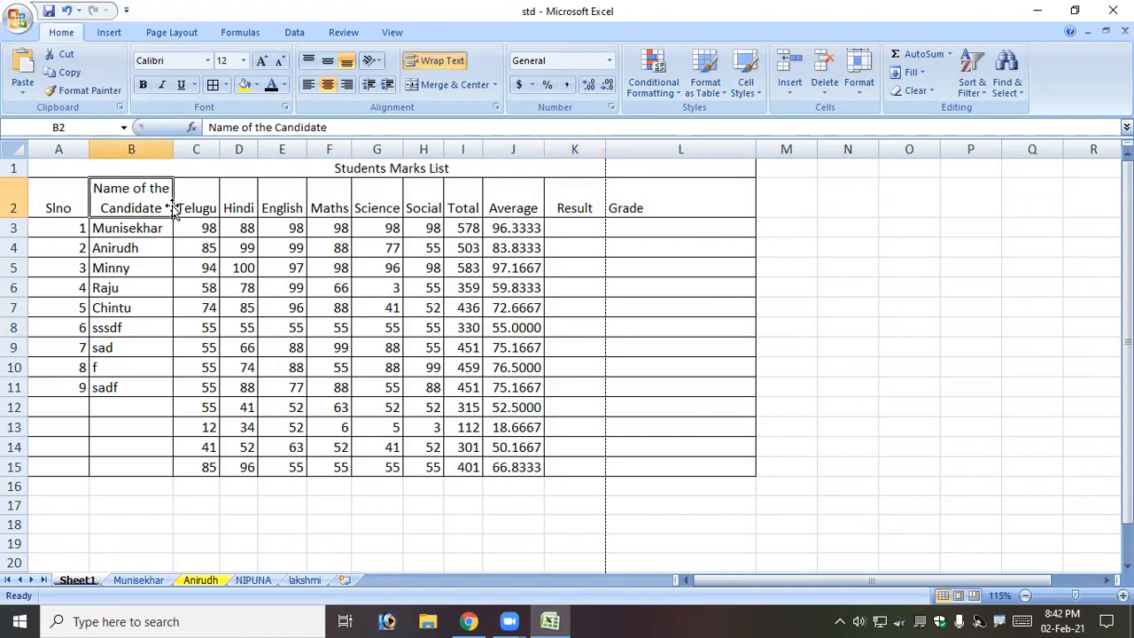
left_click(226, 84)
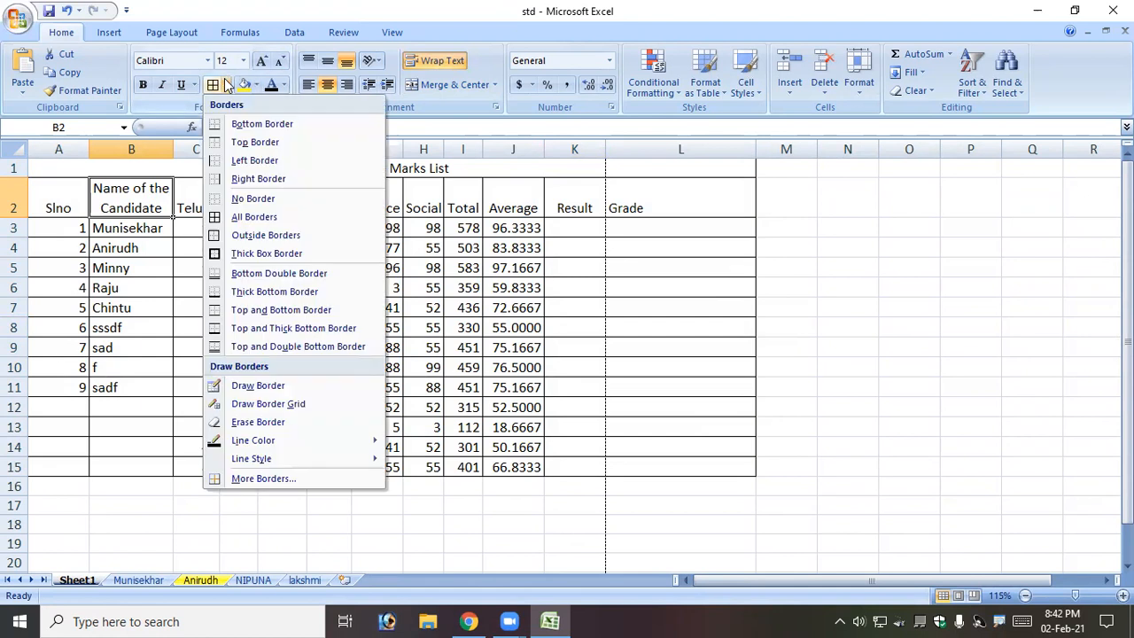
left_click(255, 202)
left_click(181, 270)
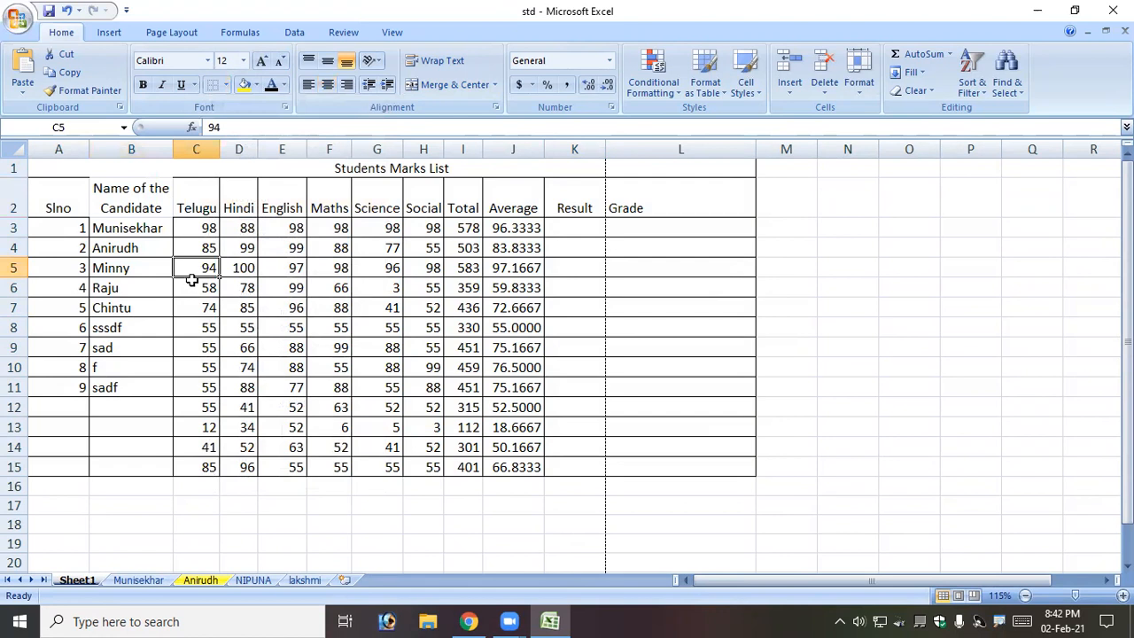
Add top, left and bottom borders back to cell B2.
left_click(126, 193)
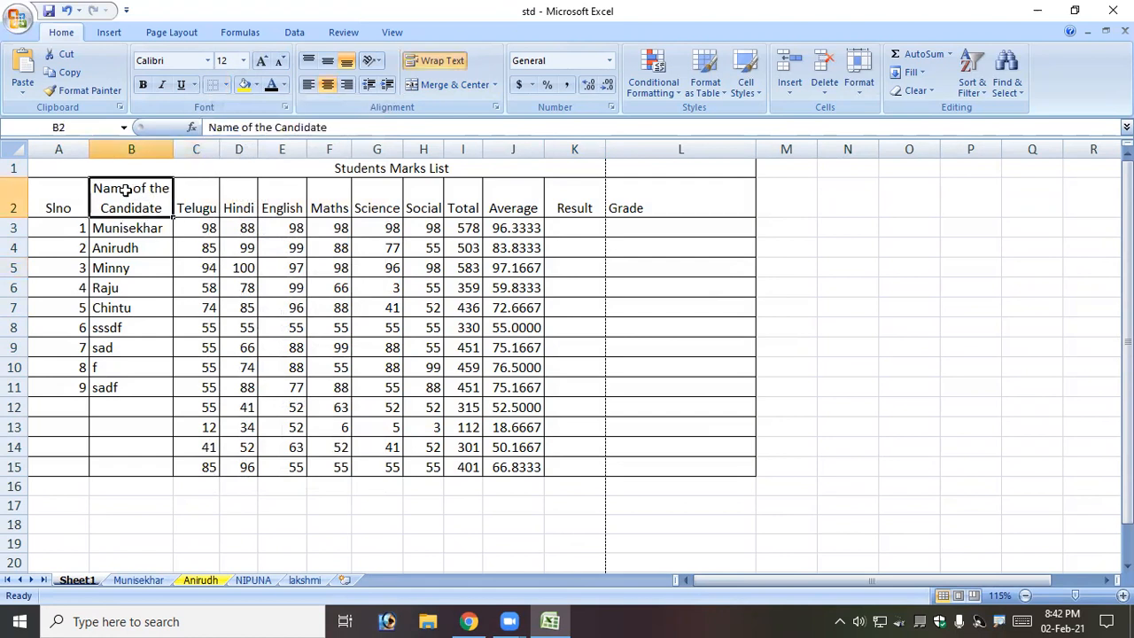
left_click(226, 86)
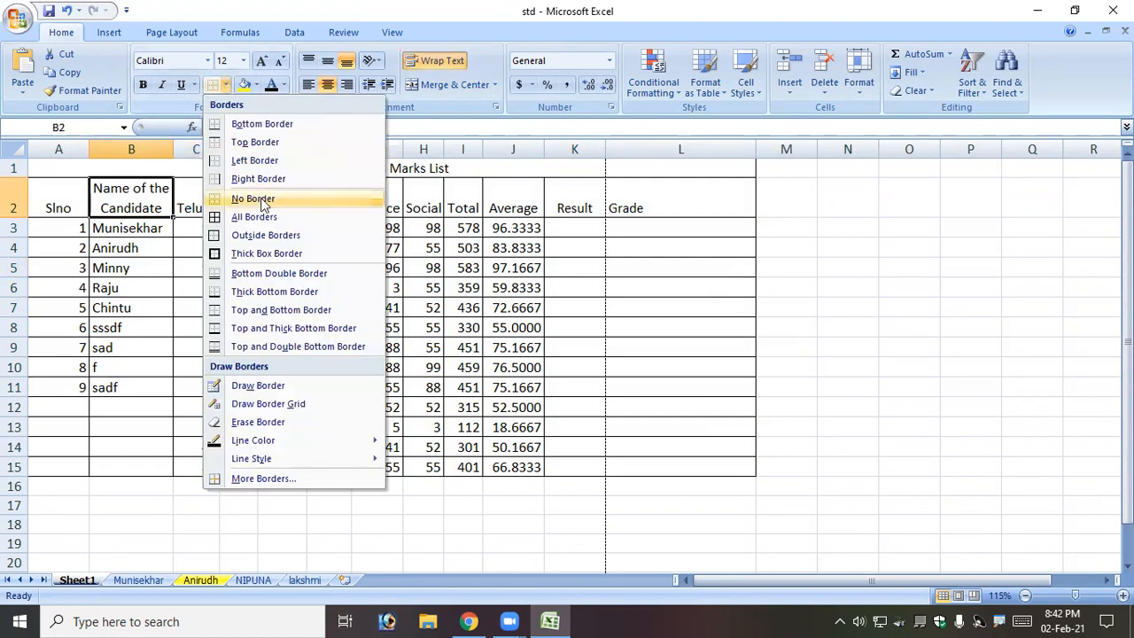
left_click(255, 142)
left_click(197, 203)
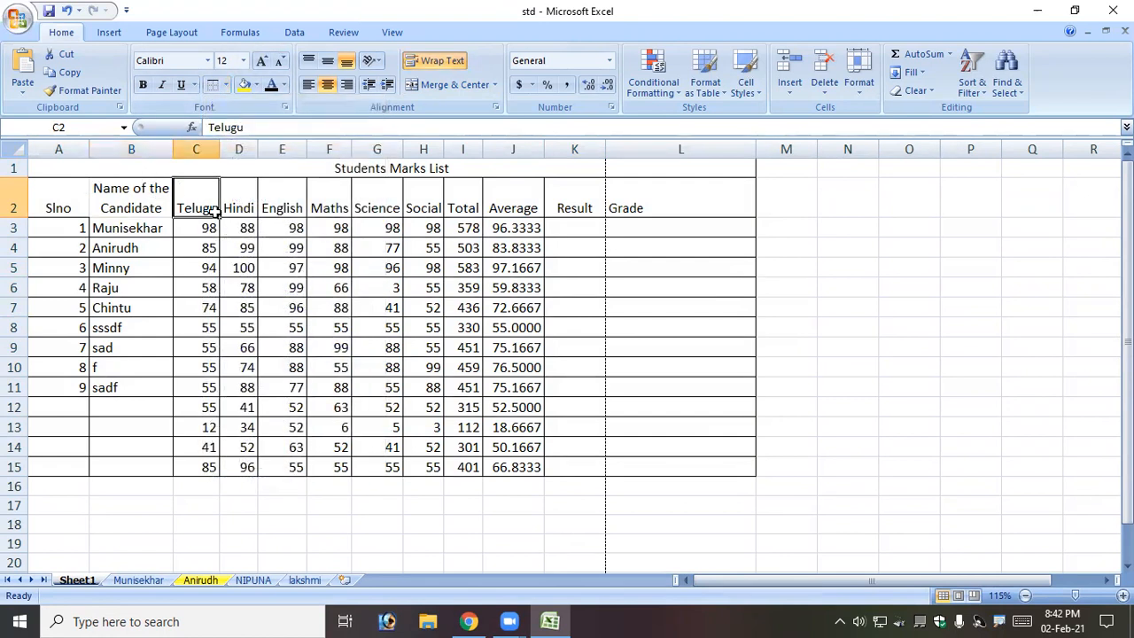
left_click(106, 204)
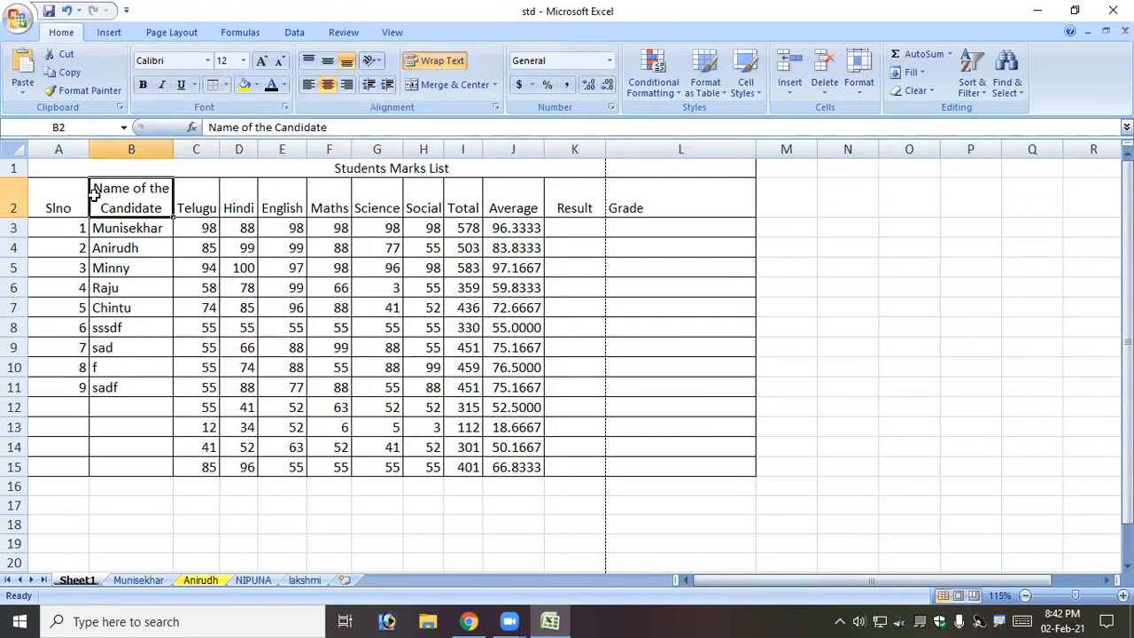
left_click(226, 85)
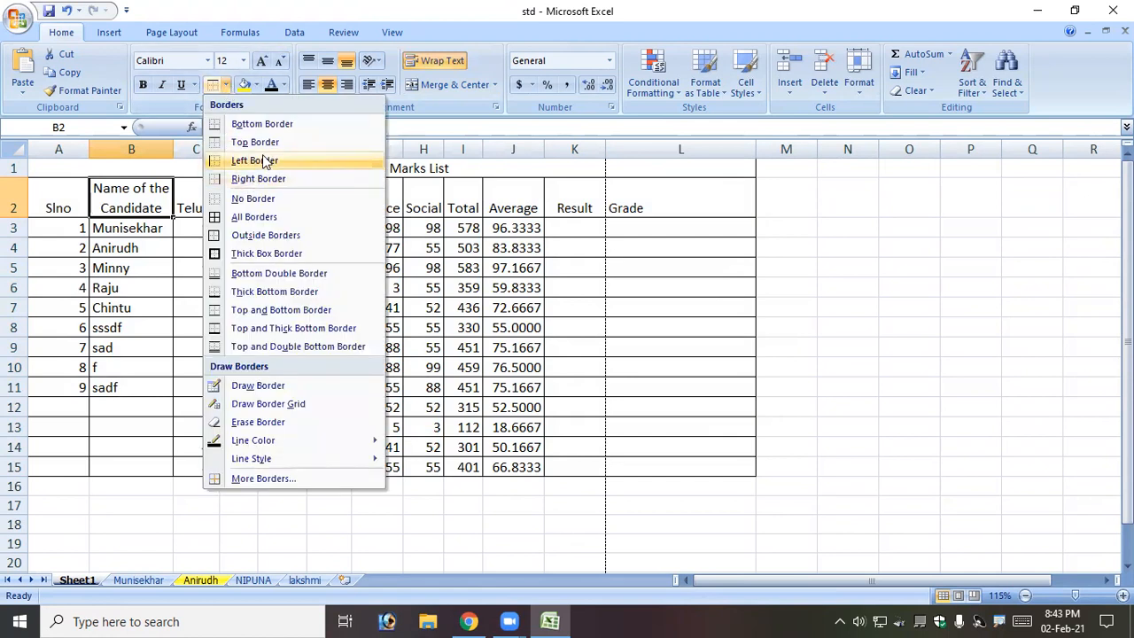
left_click(256, 159)
left_click(202, 225)
left_click(114, 213)
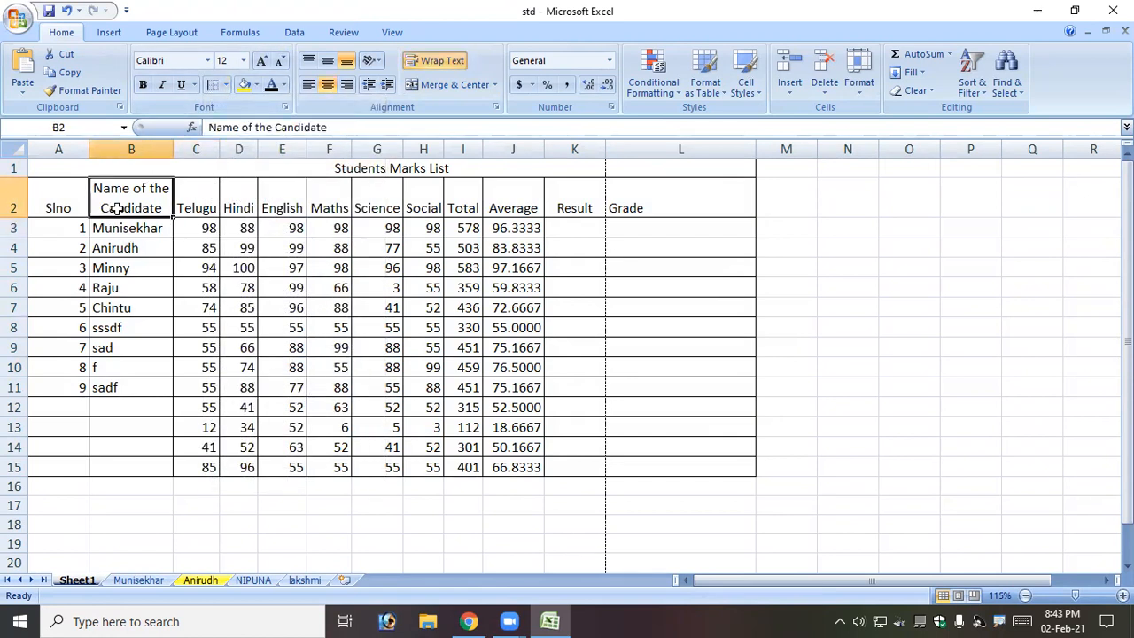
left_click(226, 85)
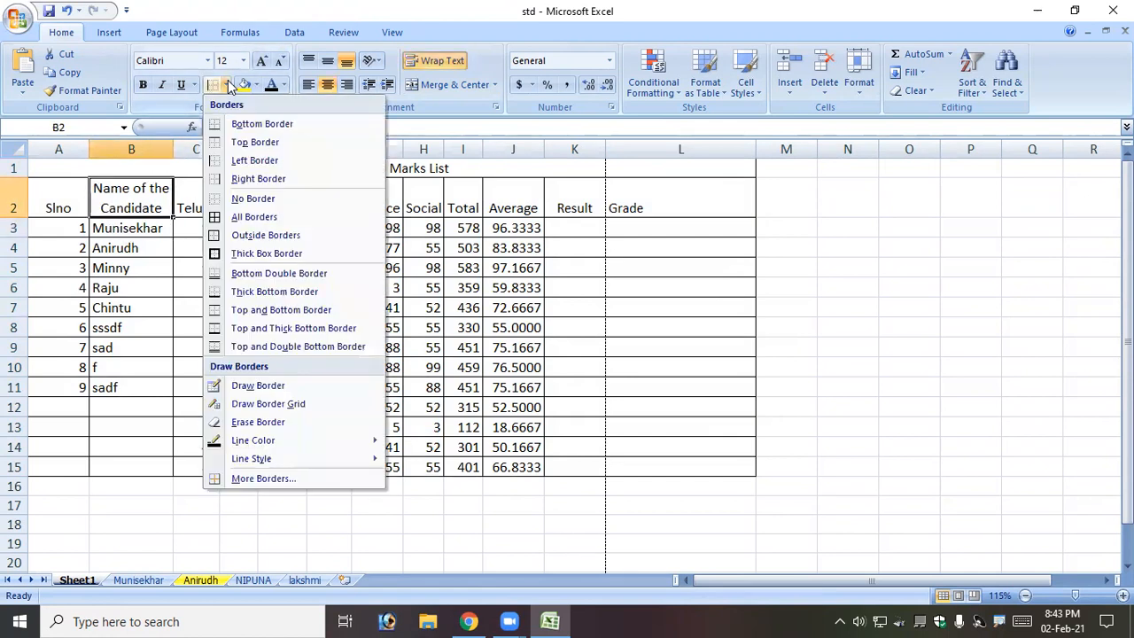
left_click(261, 124)
left_click(202, 210)
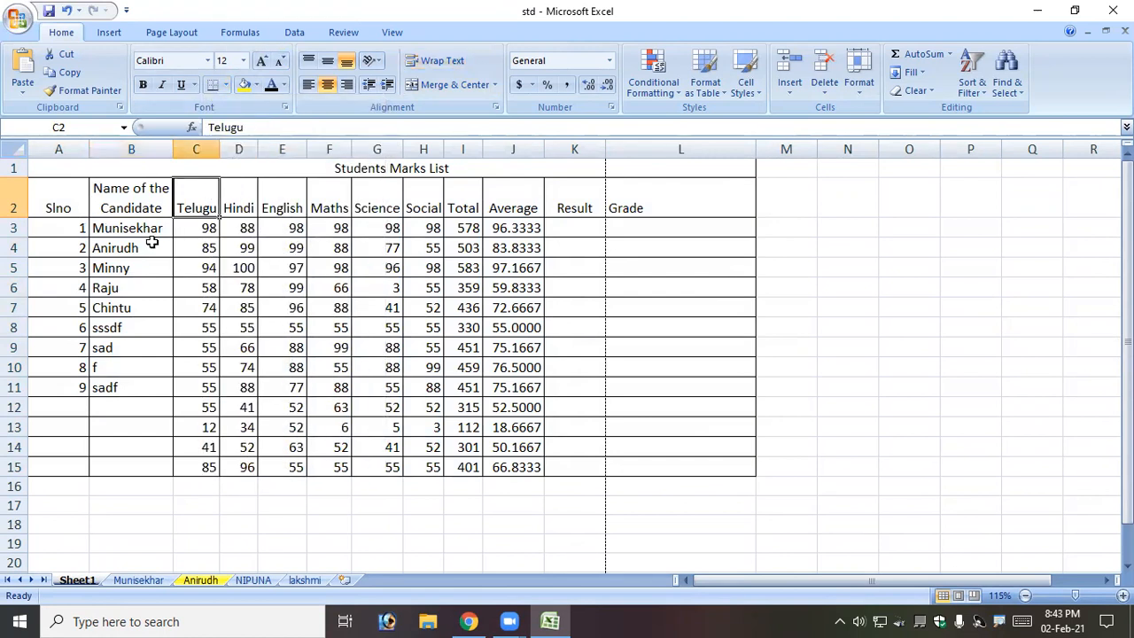
left_click(153, 242)
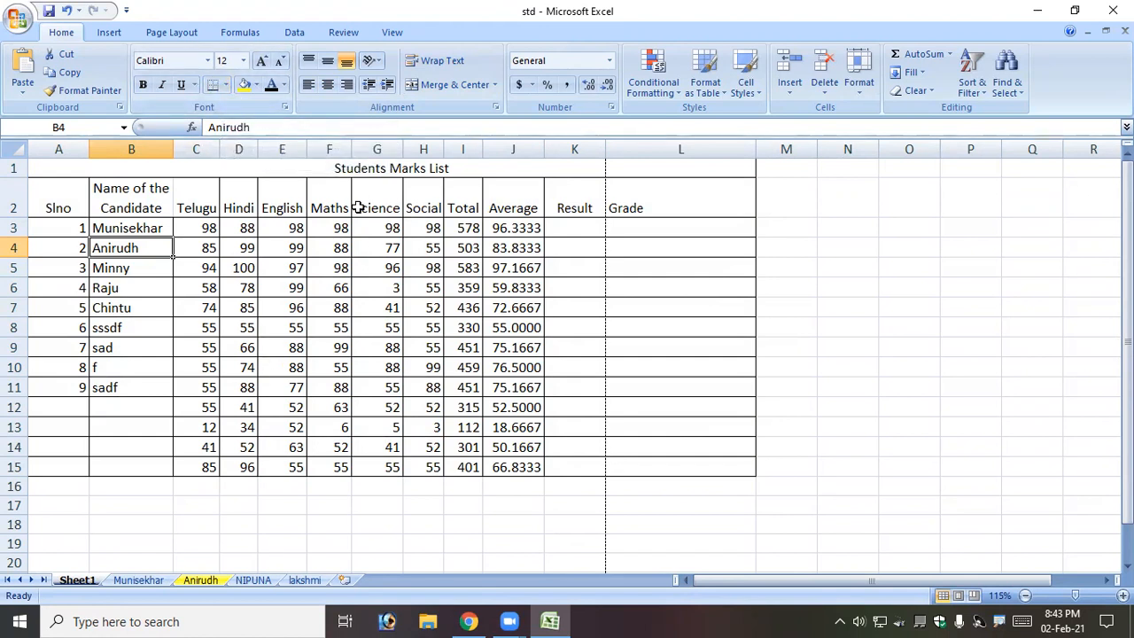
On the Munisekhar sheet, delete rows 1 to 6 to empty it.
left_click(142, 580)
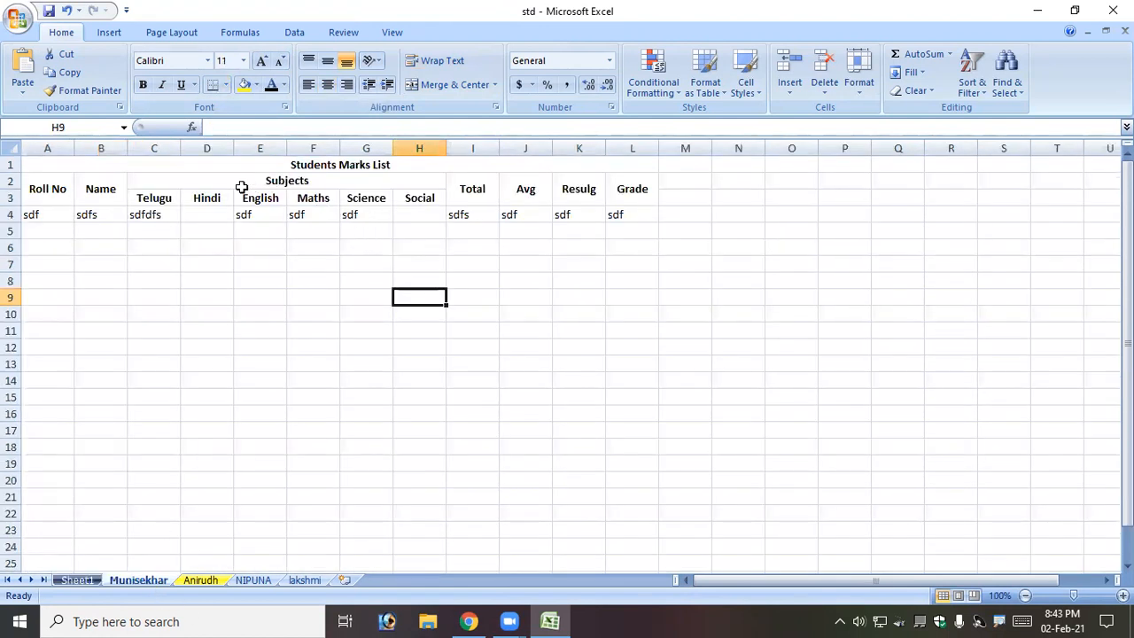
left_click(170, 218)
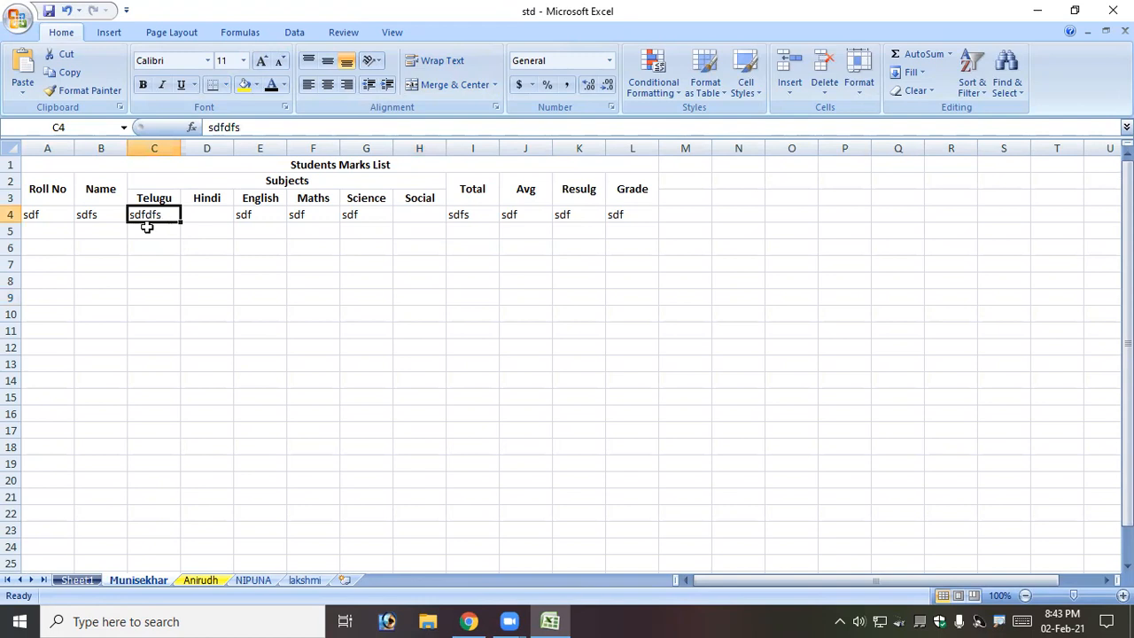
left_click_drag(12, 165, 12, 246)
right_click(8, 244)
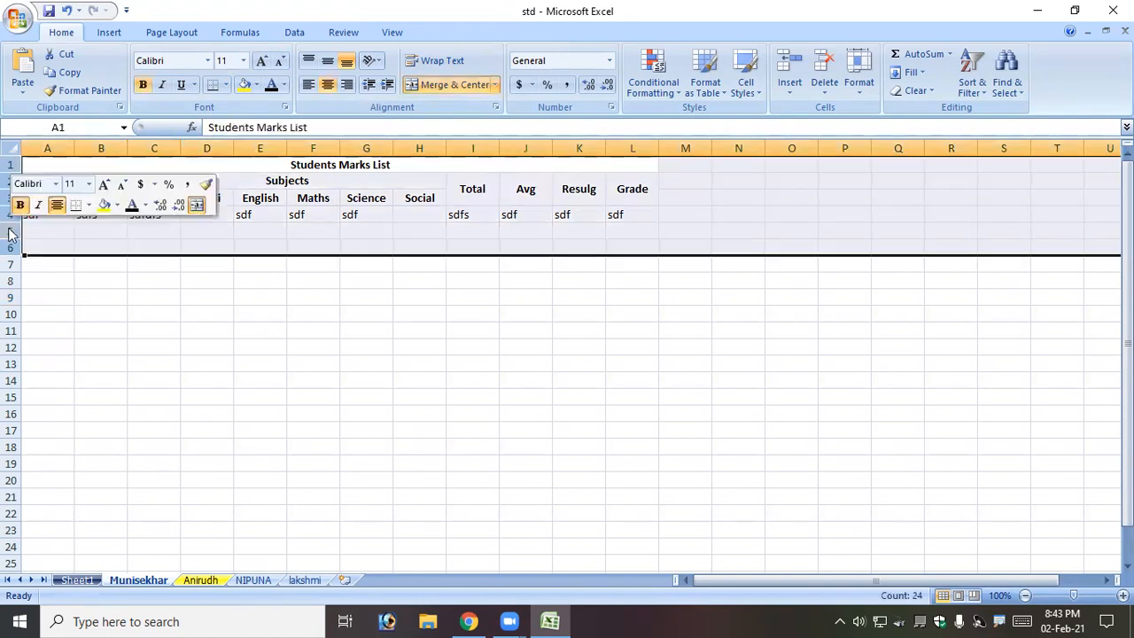
left_click(71, 329)
left_click(56, 164)
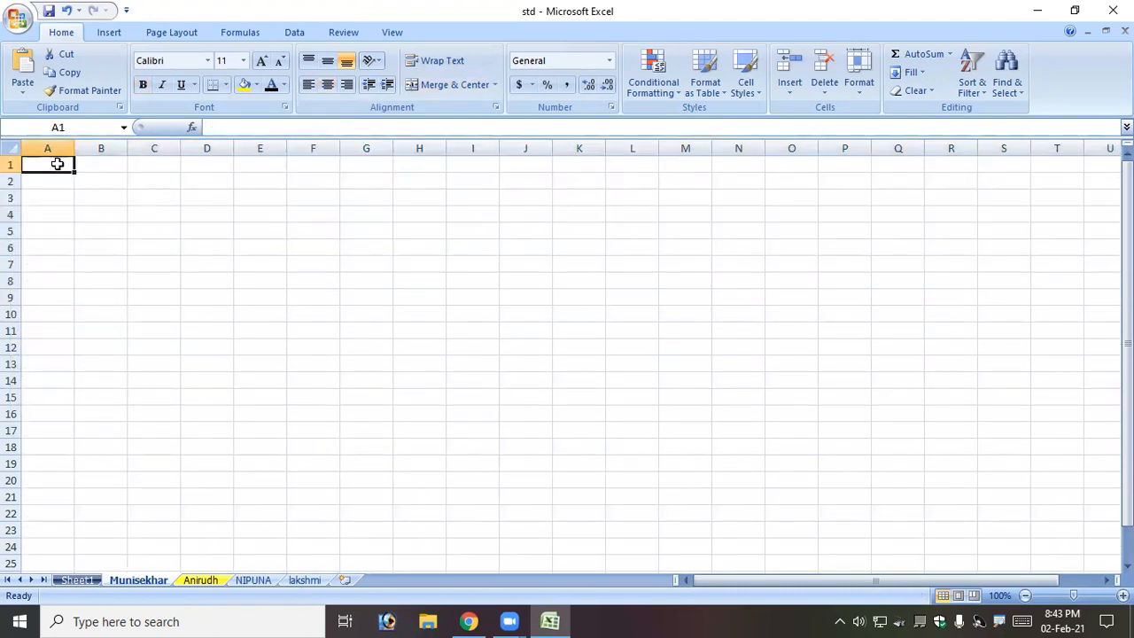
Enter the title 'Students Mars List' in A1 and headings Roll No, Name of the Candidate, Subjects in row 2.
type("Students Mars List")
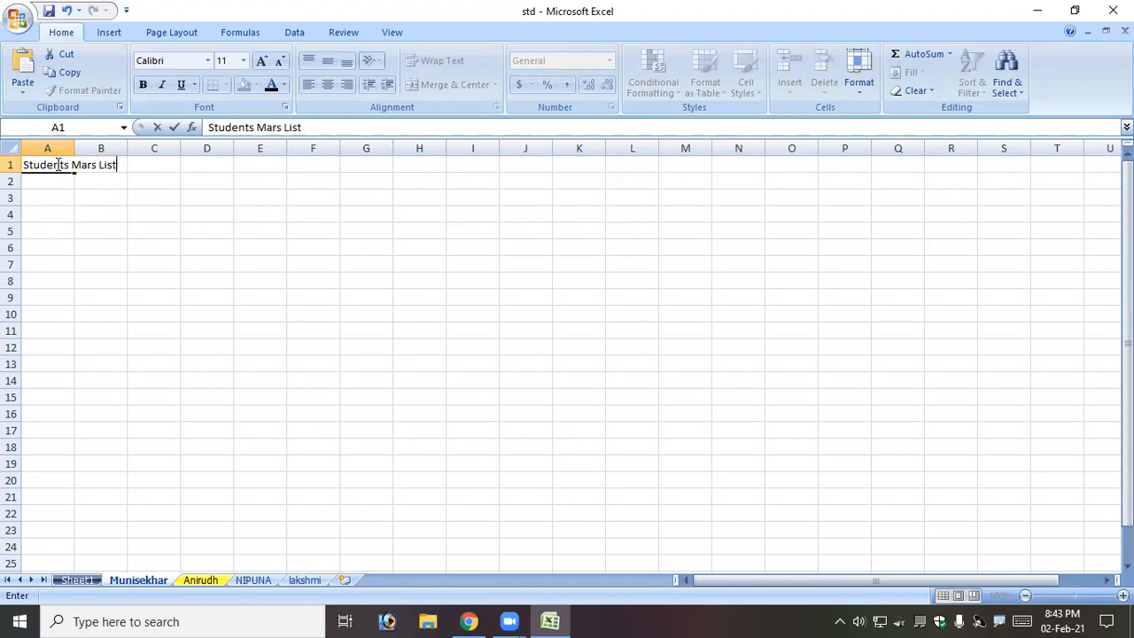
key("Return")
type("Roll No")
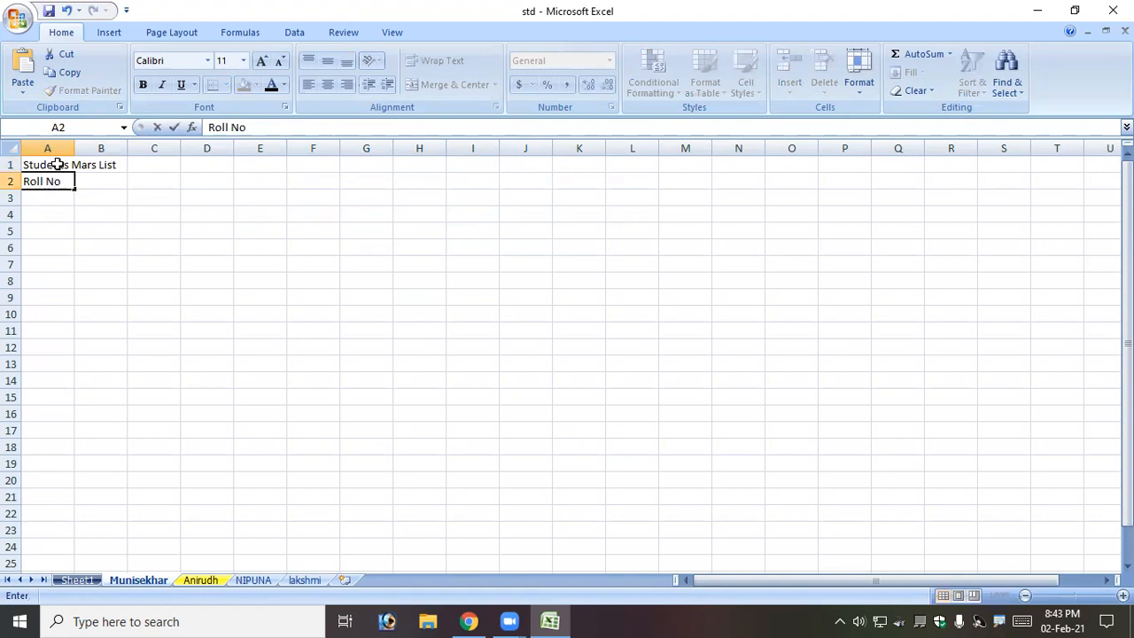
key("Tab")
type("Name of the Candidate")
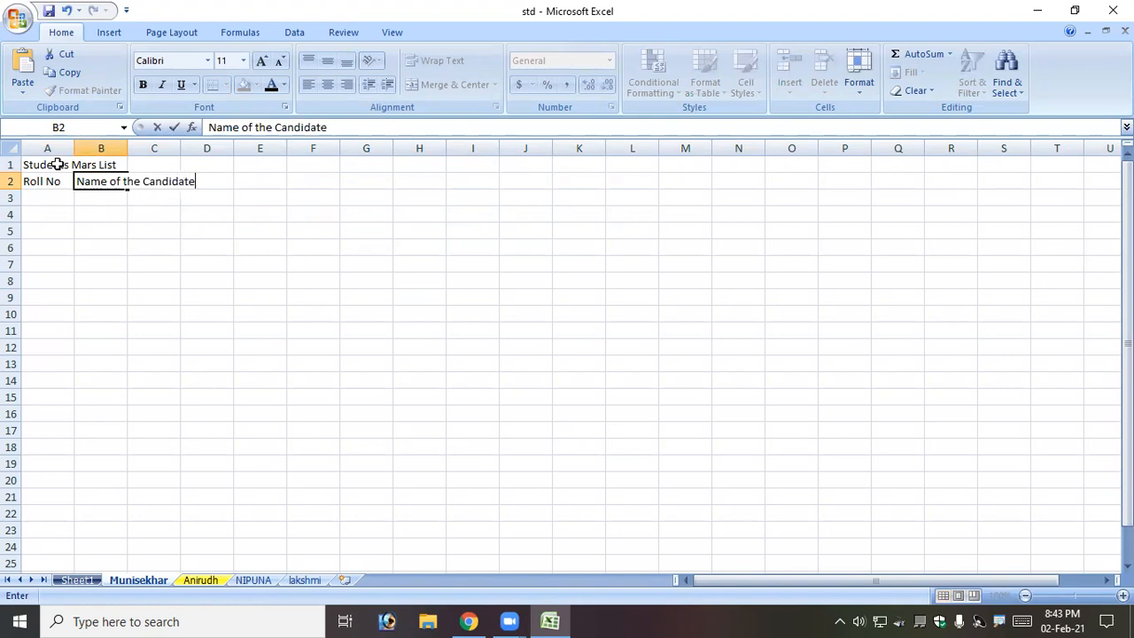
key("Tab")
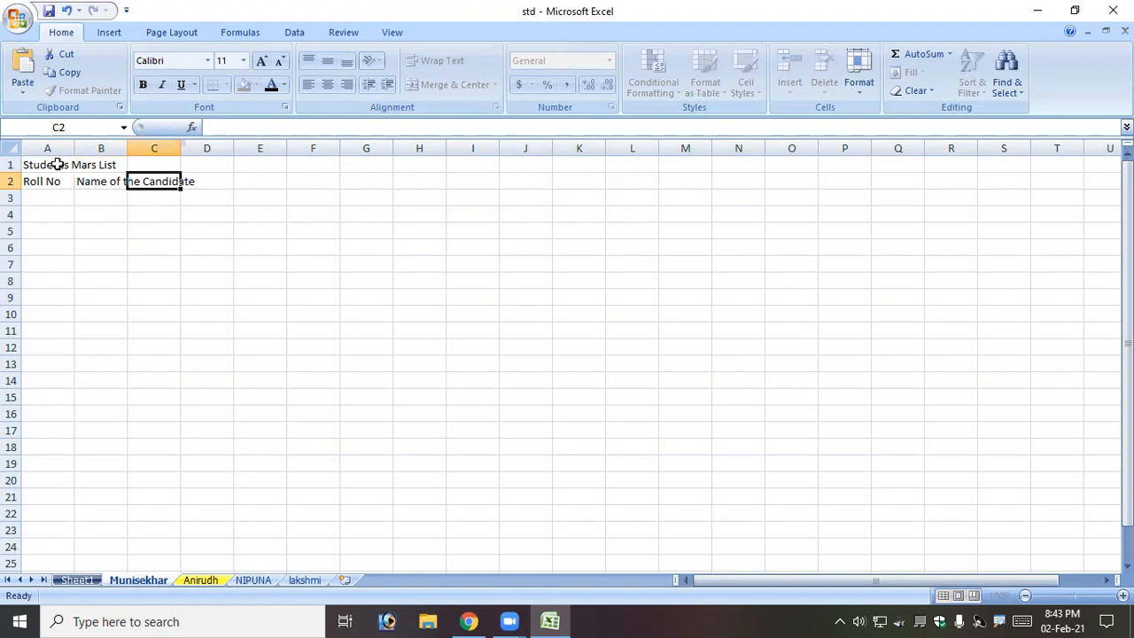
type("Subjects")
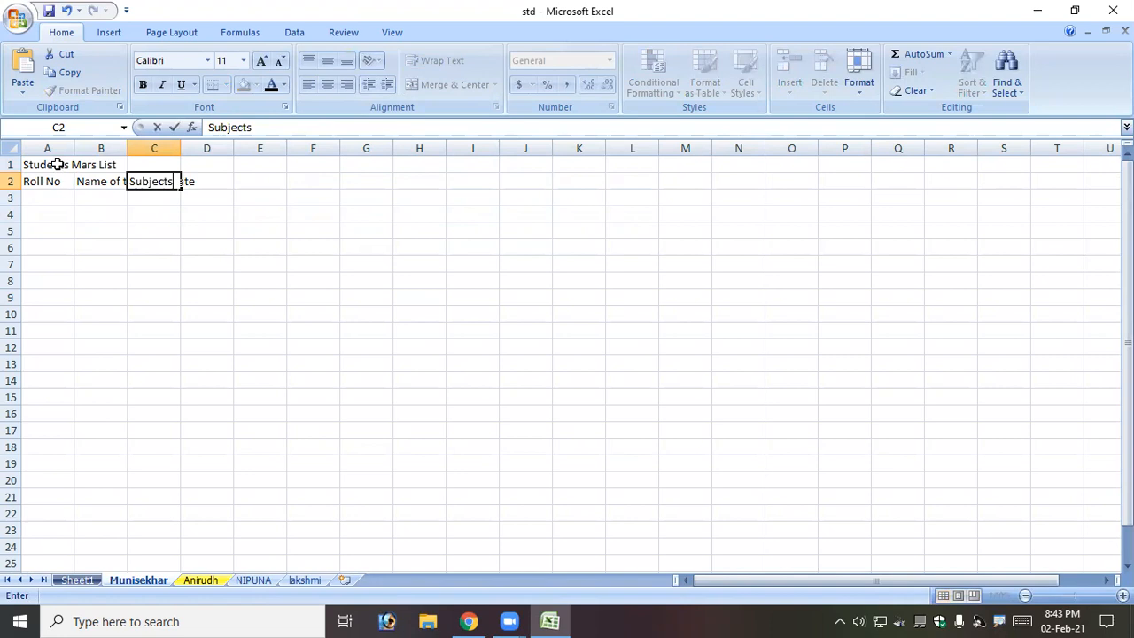
key("Return")
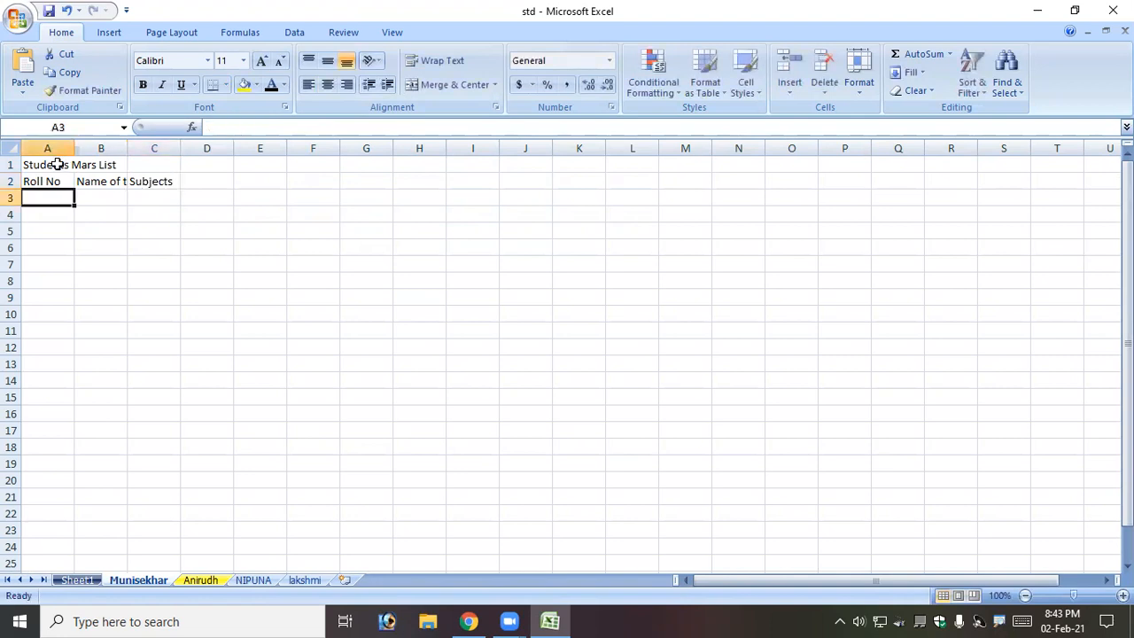
Enter the subjects Telugu, Hindi, English, Maths, Science and Social across C3:H3.
key("Tab")
key("Tab")
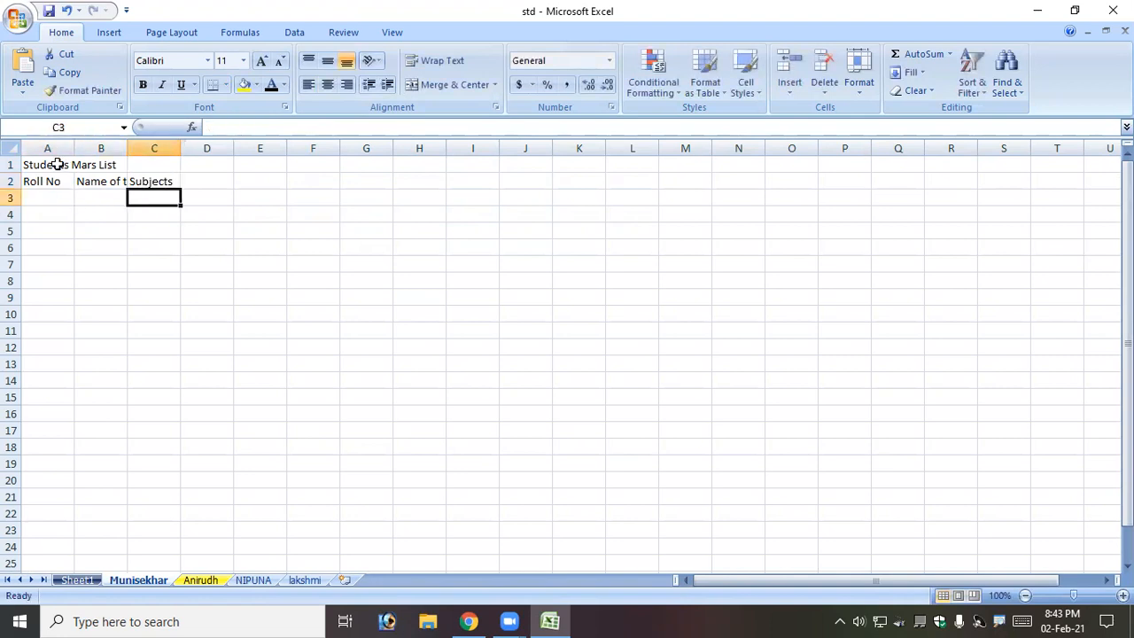
type("Telugu")
key("Tab")
type("Hindi")
key("Tab")
type("Englis")
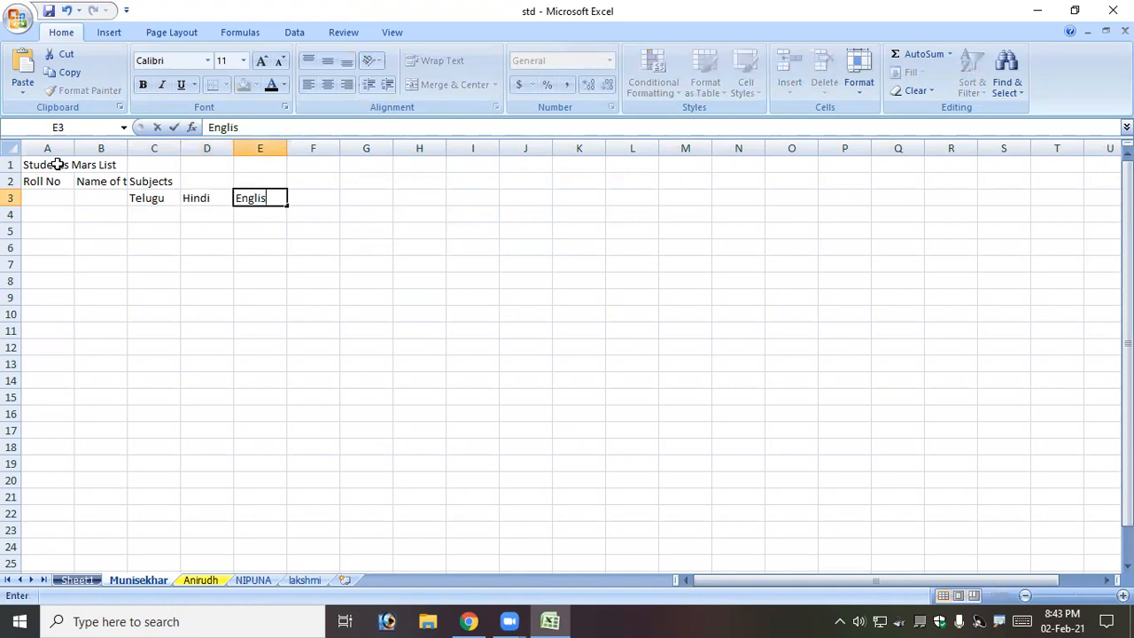
type("h")
key("Tab")
type("Maths")
key("Tab")
type("Science")
key("Tab")
type("S")
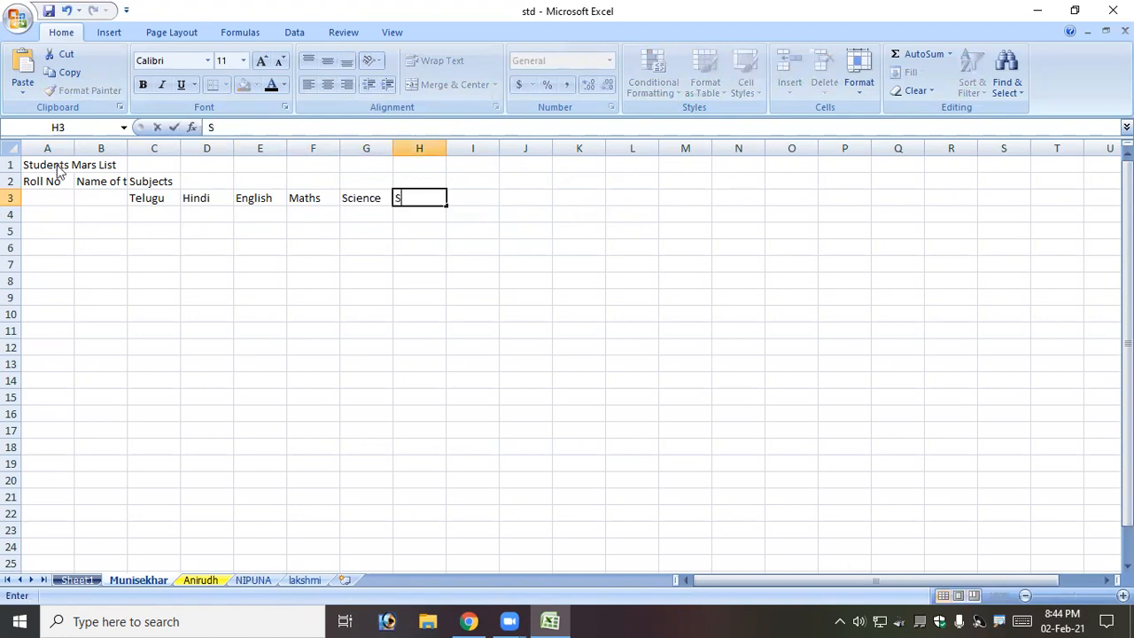
type("ocial")
key("Tab")
Add the Total, Avg, Result and Grade headings in I2:L2.
type("To")
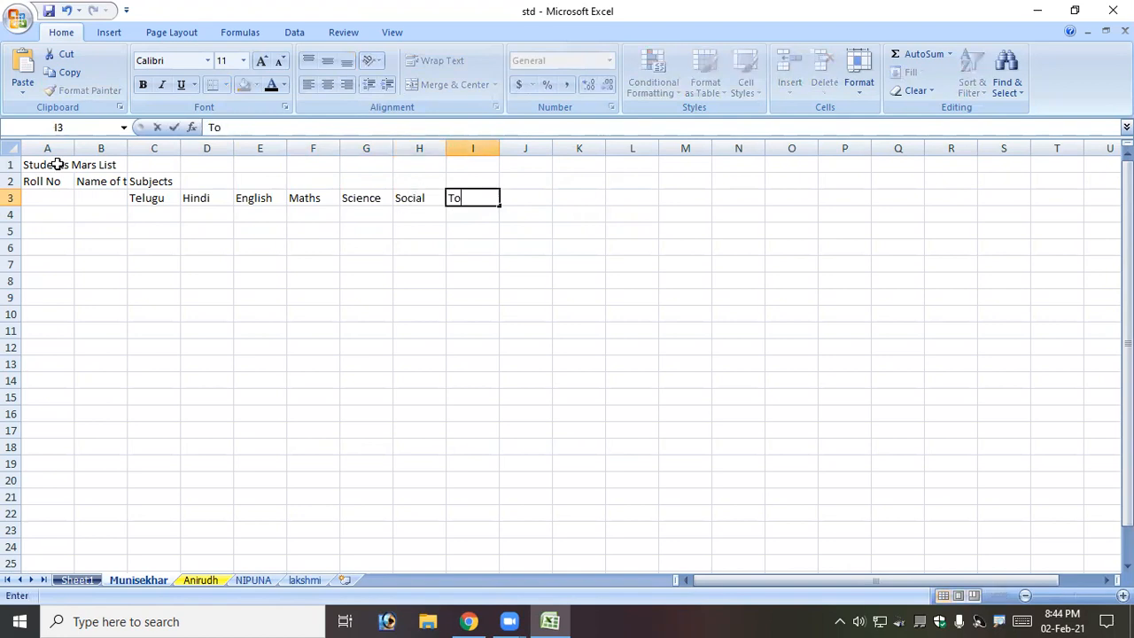
key("Up")
type("Total")
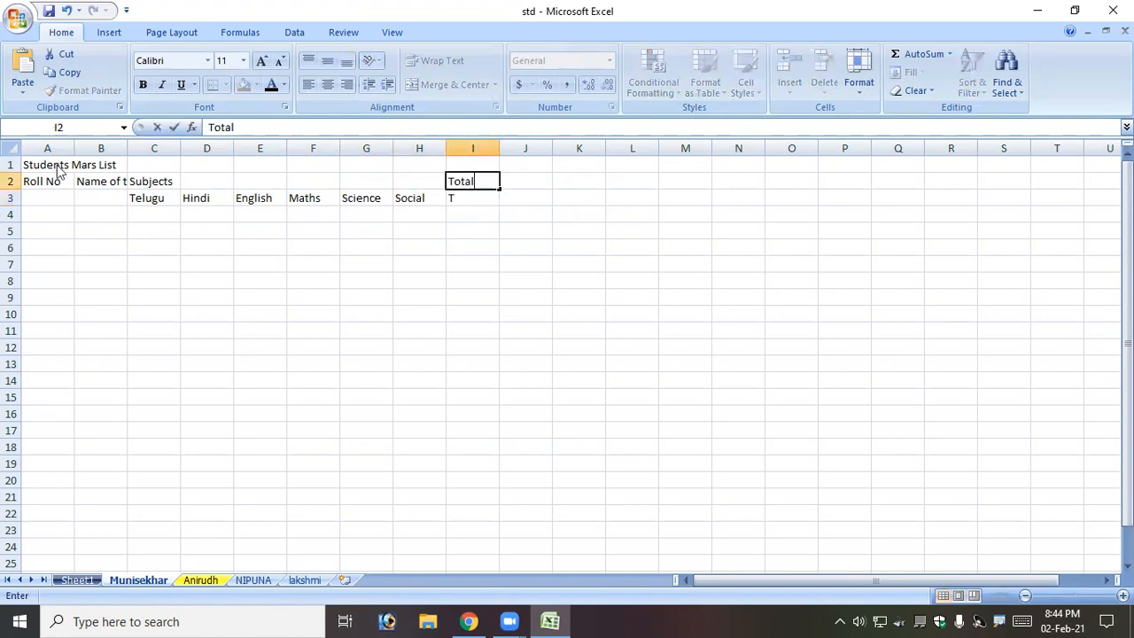
key("Tab")
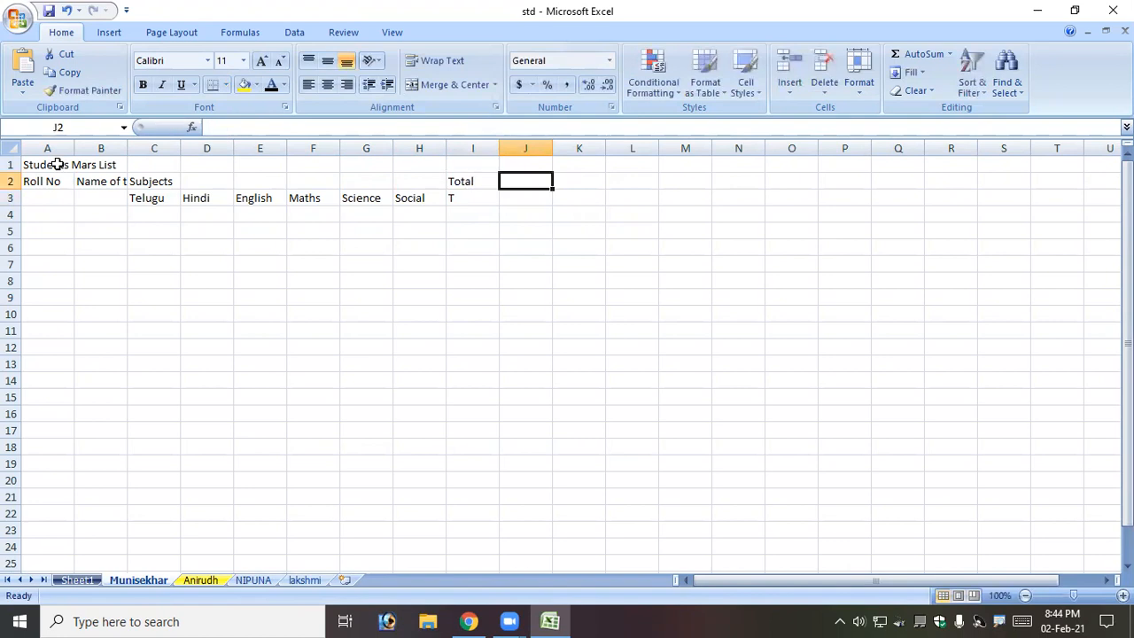
type("Avg")
key("Tab")
type("Result")
key("Tab")
type("Grade")
key("Return")
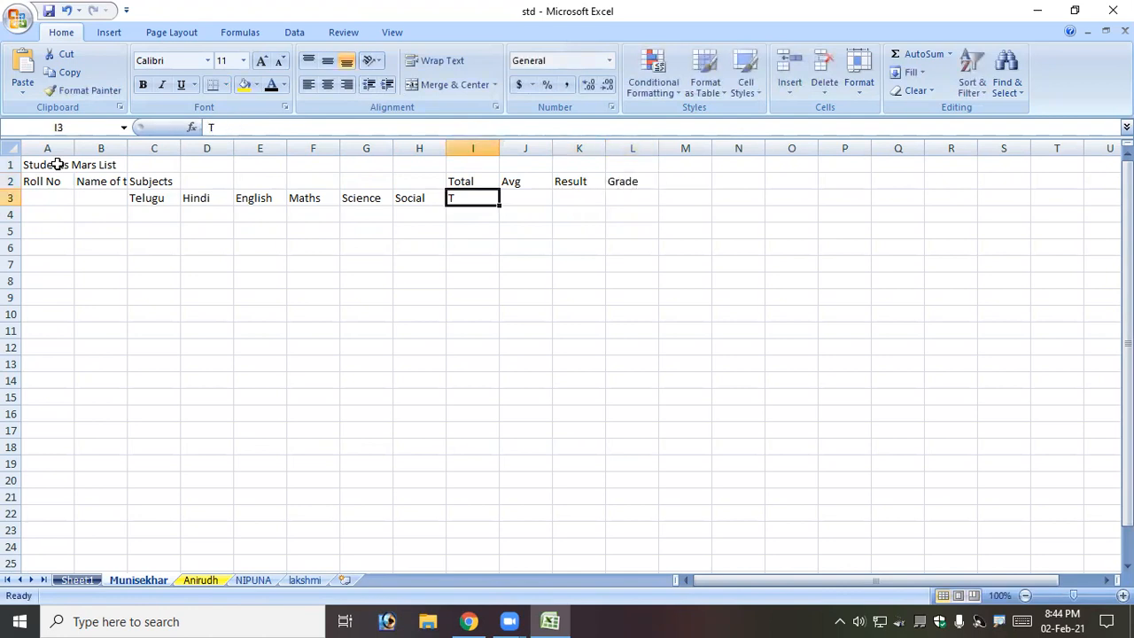
key("Left")
key("Left")
key("Left")
key("Up")
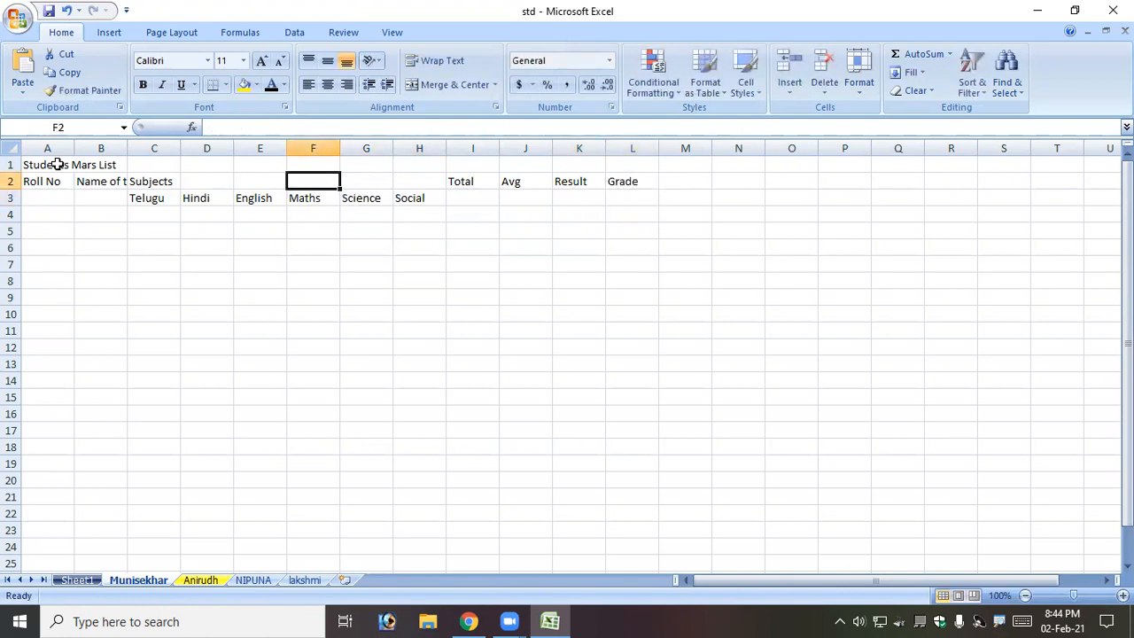
key("Left")
key("Left")
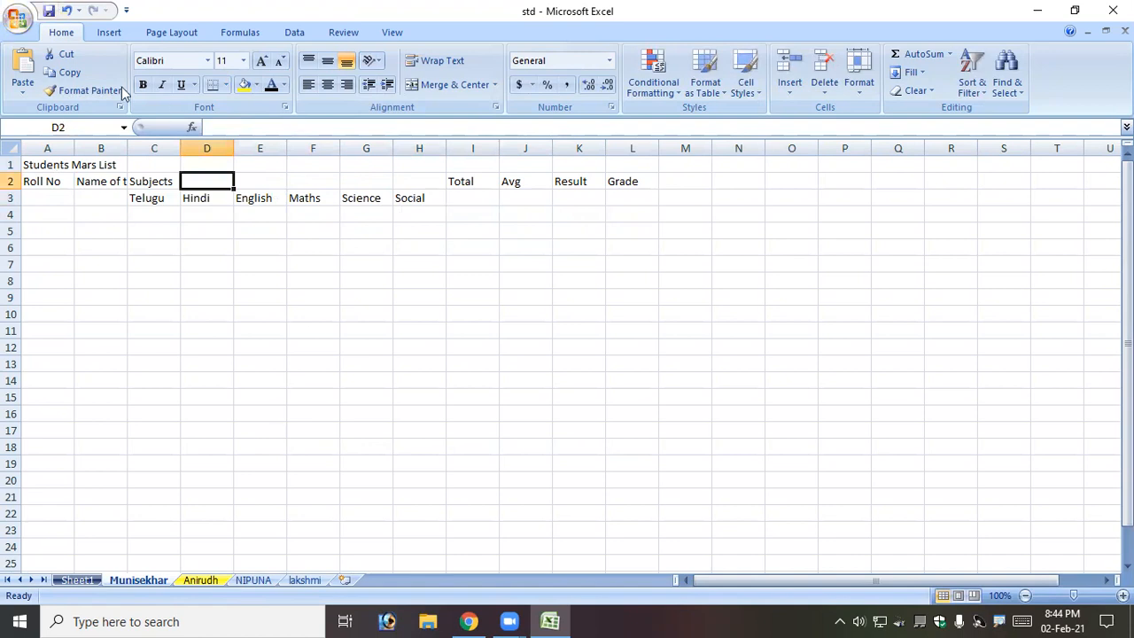
Apply All Borders to A1:L12, then select row 1 across the table width.
left_click_drag(56, 167, 611, 346)
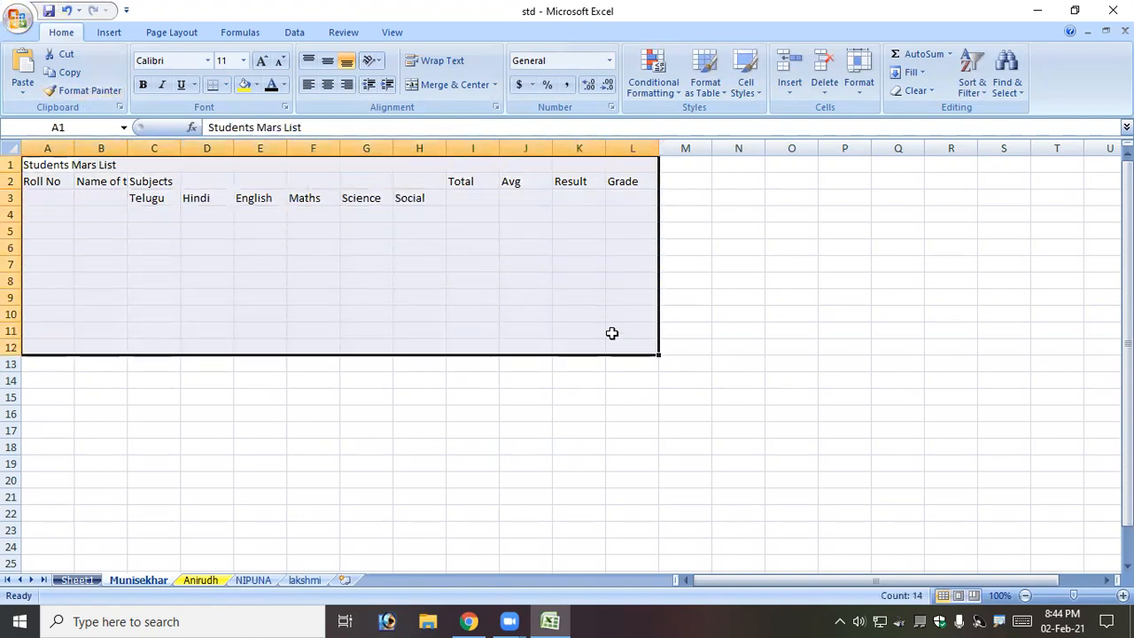
left_click(227, 84)
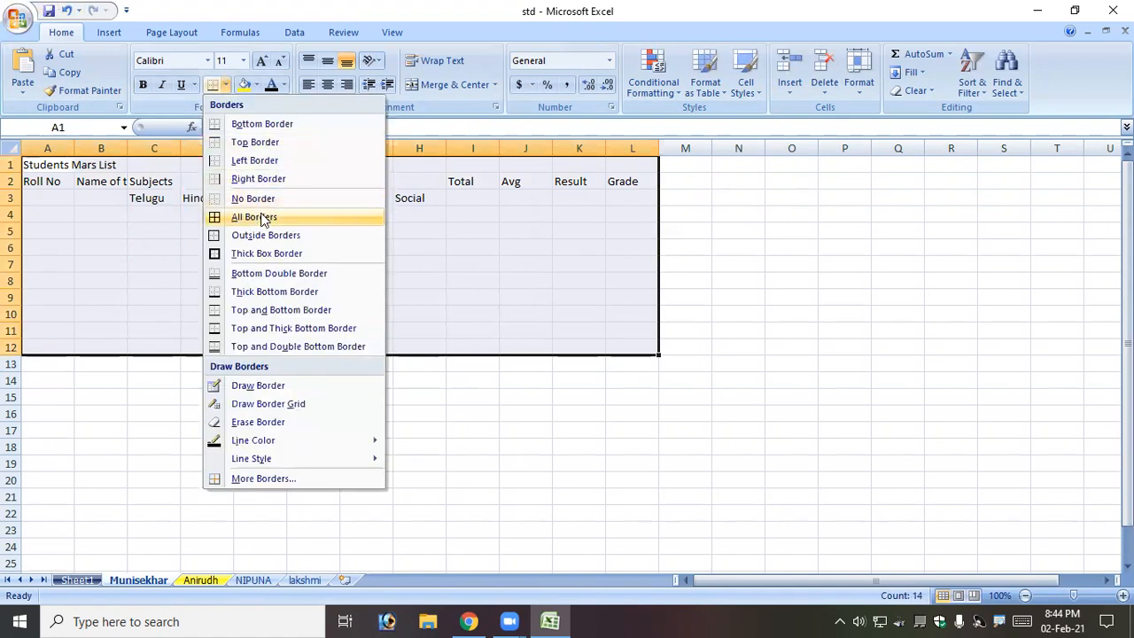
left_click(261, 217)
left_click(346, 312)
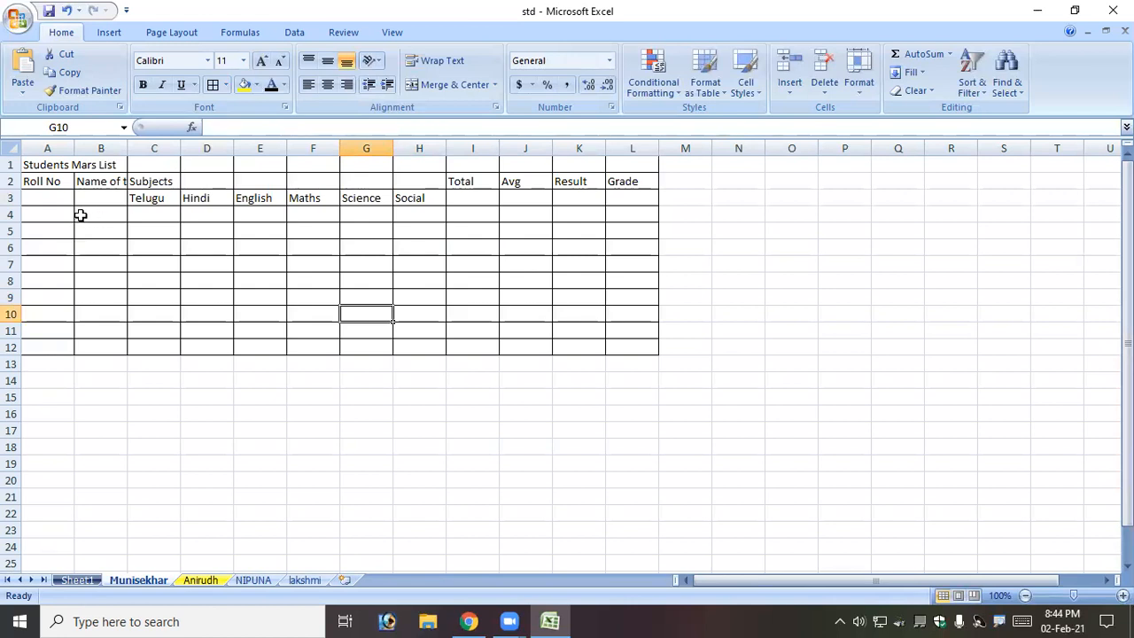
left_click_drag(29, 165, 639, 164)
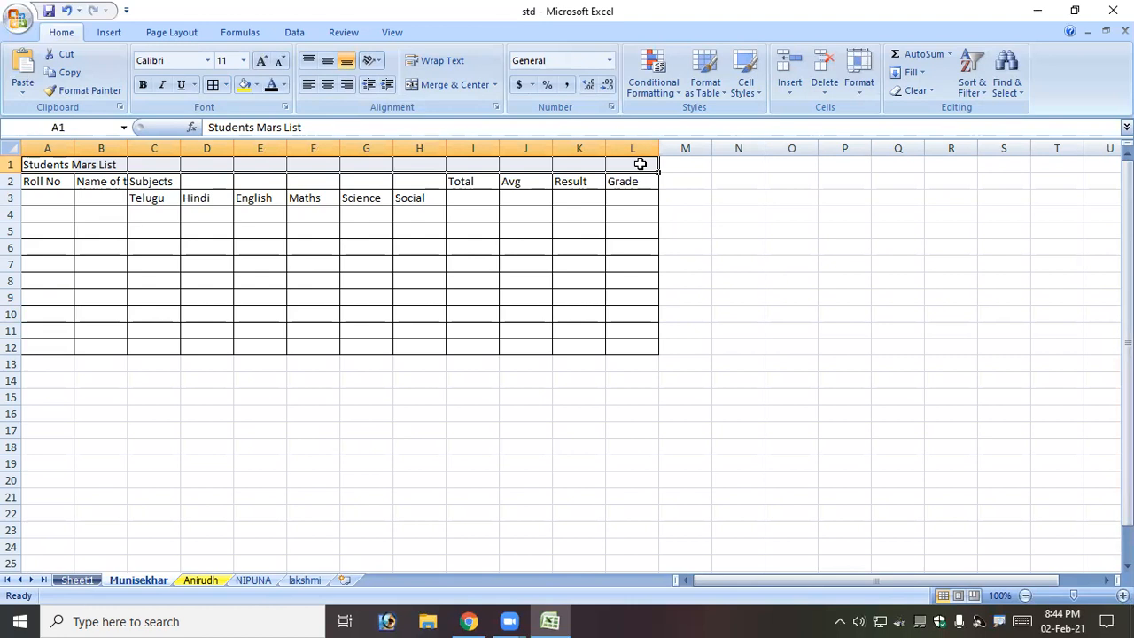
Merge and centre the title across A1:L1 and Subjects over C2:H2.
left_click(445, 87)
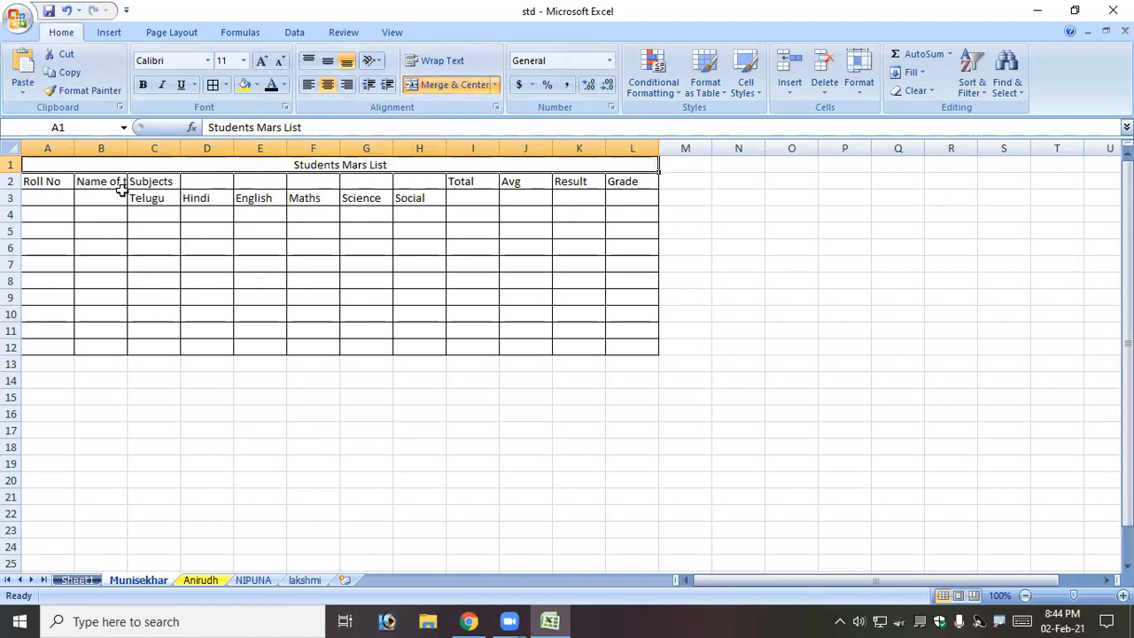
left_click(480, 282)
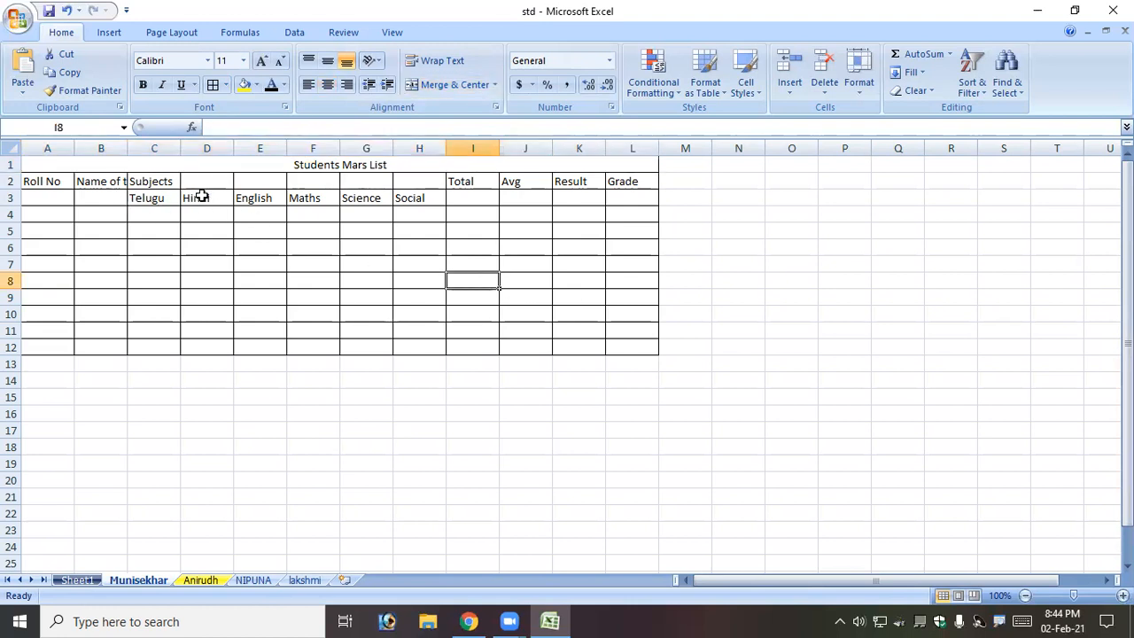
left_click_drag(139, 180, 423, 181)
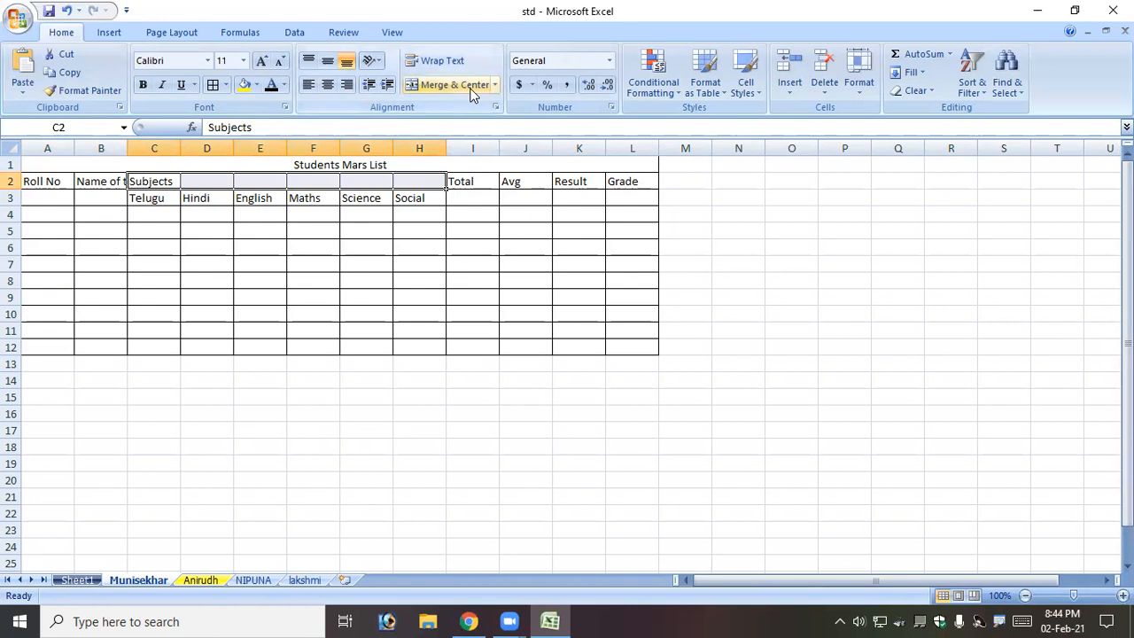
left_click(470, 94)
left_click(434, 234)
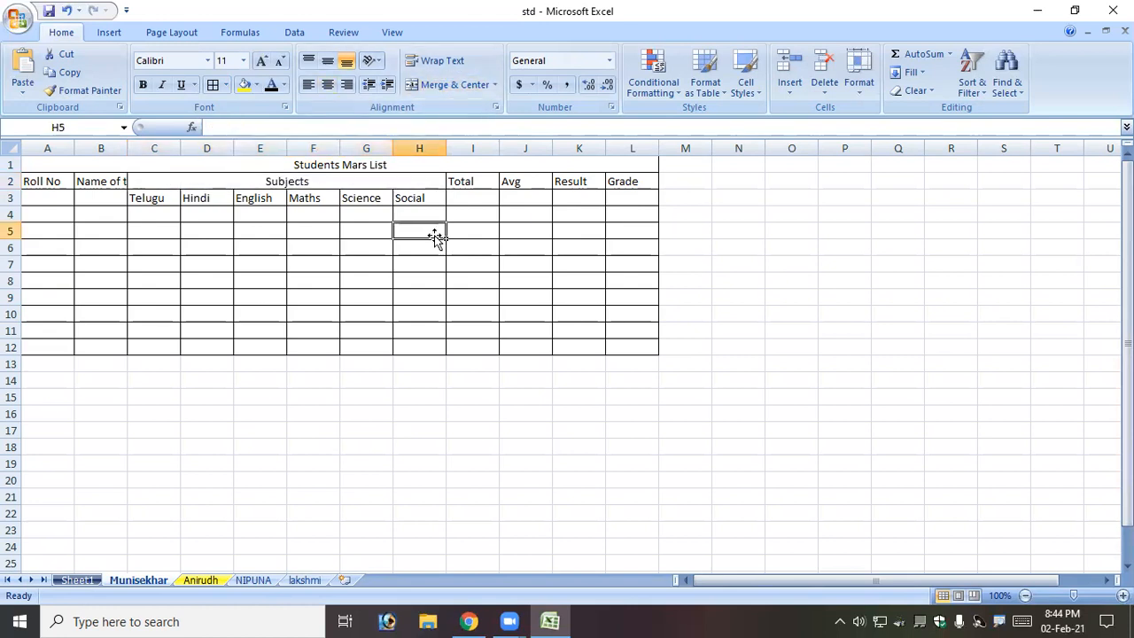
Merge A2:A3 for Roll No and B2:B3 for the candidate name heading.
left_click(49, 178)
left_click_drag(48, 184, 46, 196)
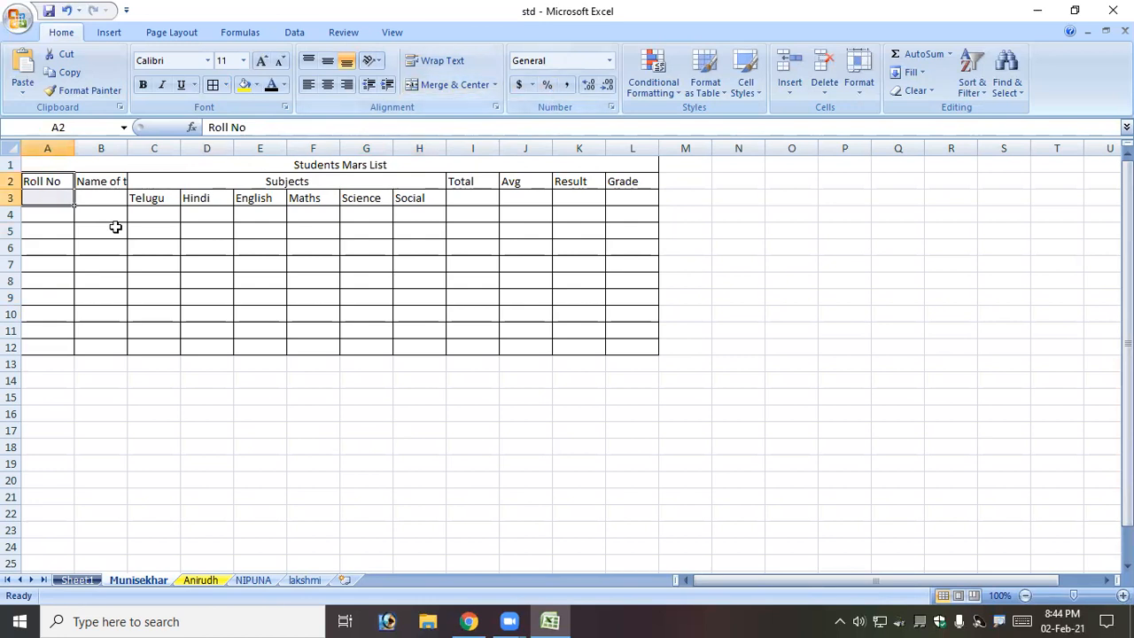
left_click(55, 231)
left_click(56, 214)
left_click(94, 221)
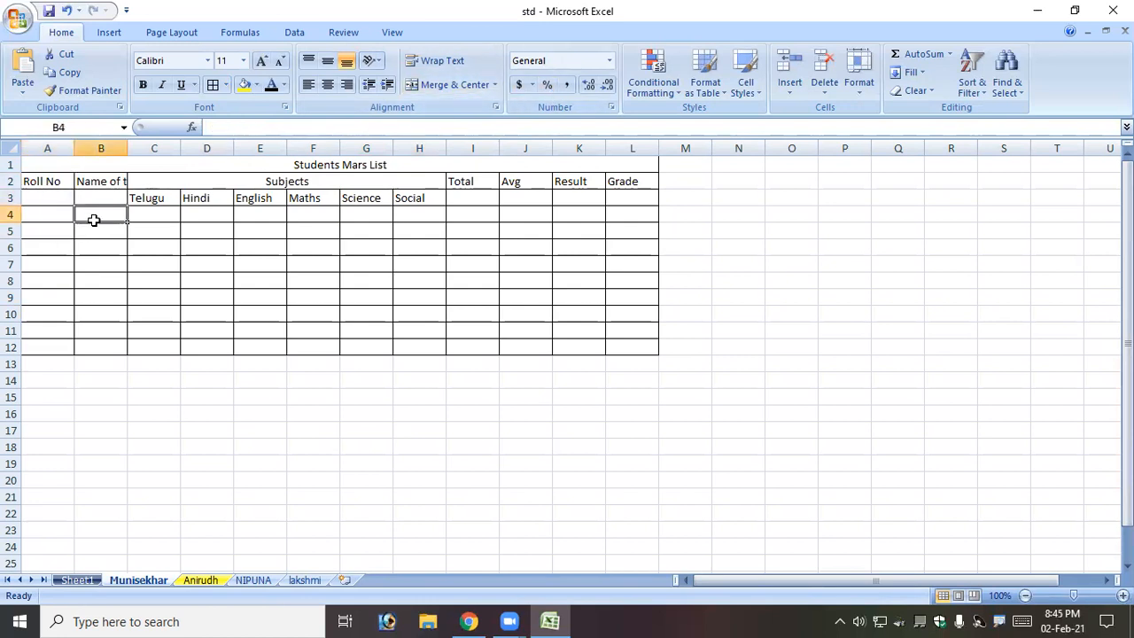
left_click(135, 223)
left_click(68, 202)
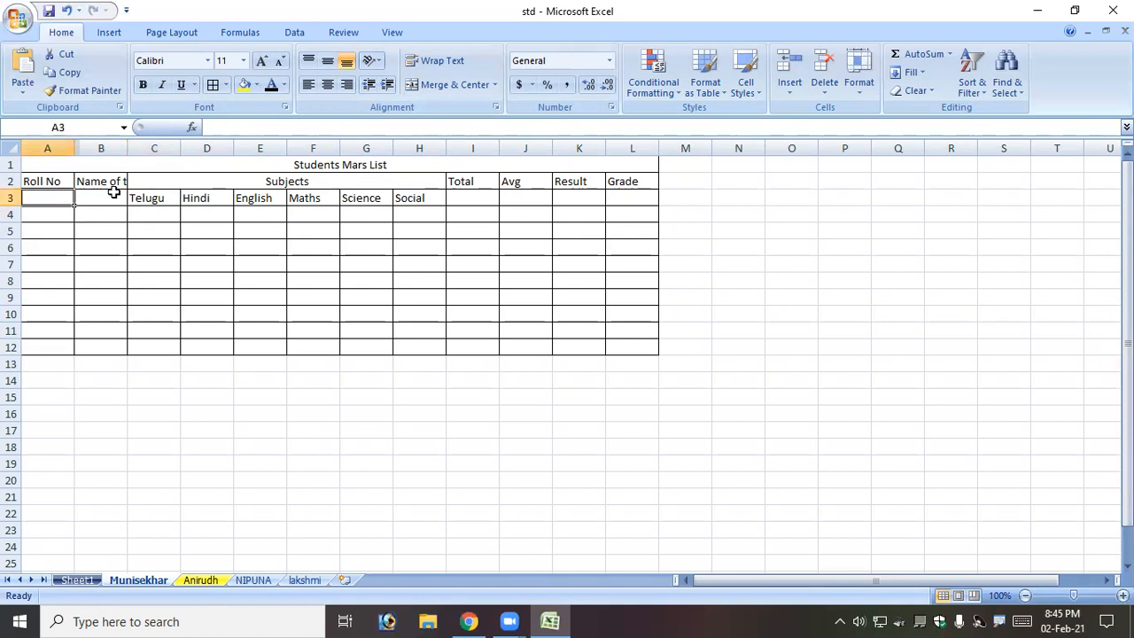
left_click(82, 198)
left_click_drag(51, 178, 66, 193)
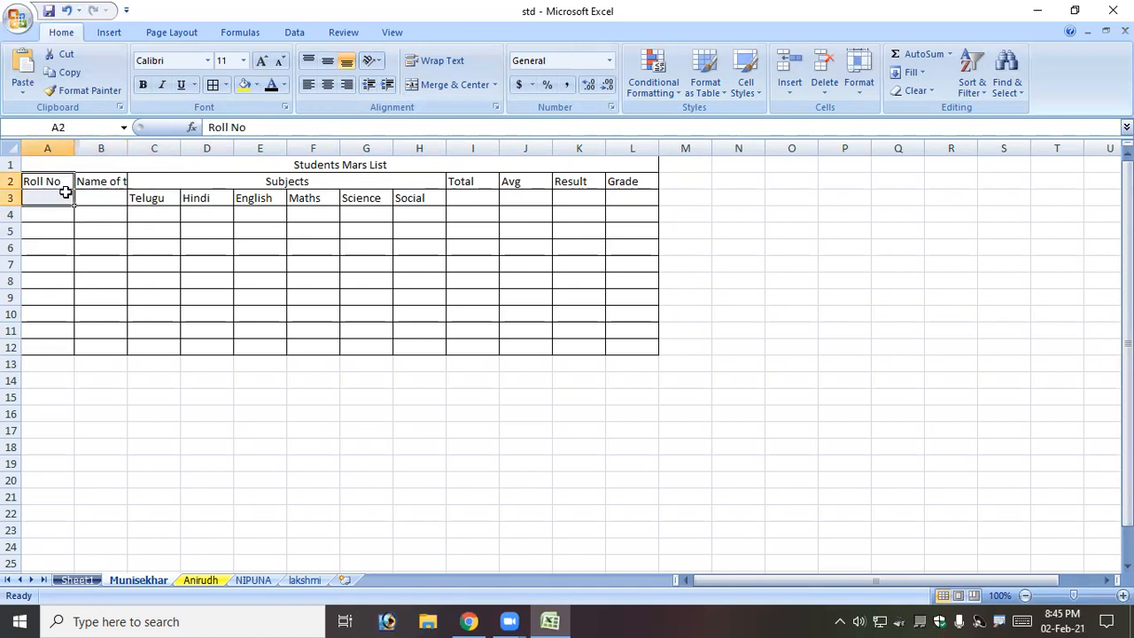
left_click(459, 83)
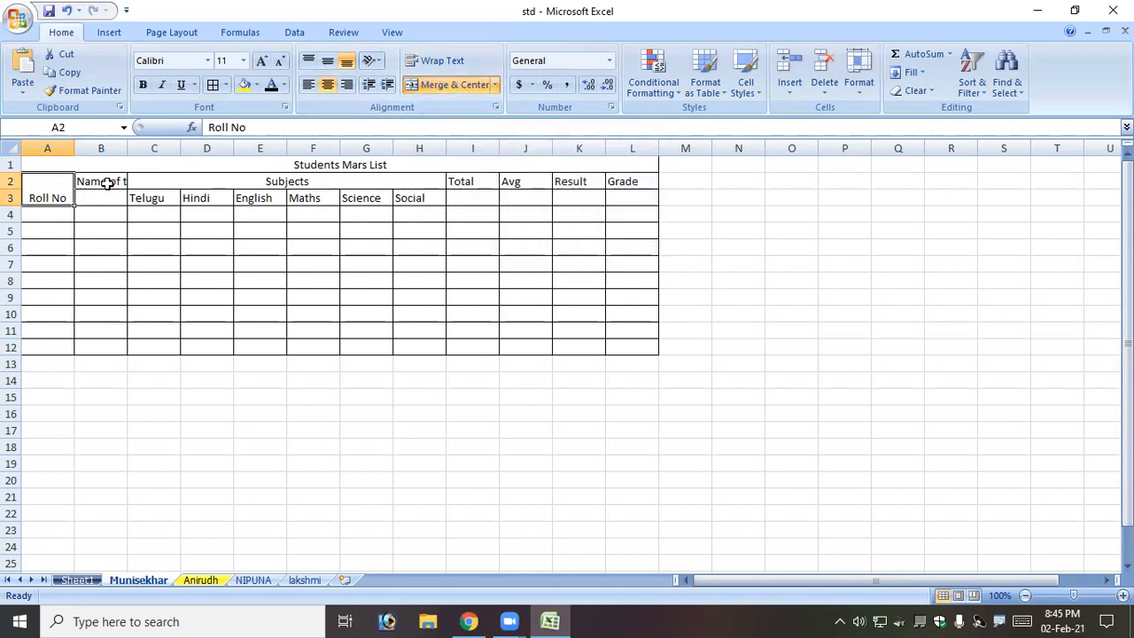
left_click_drag(84, 183, 110, 201)
left_click(443, 85)
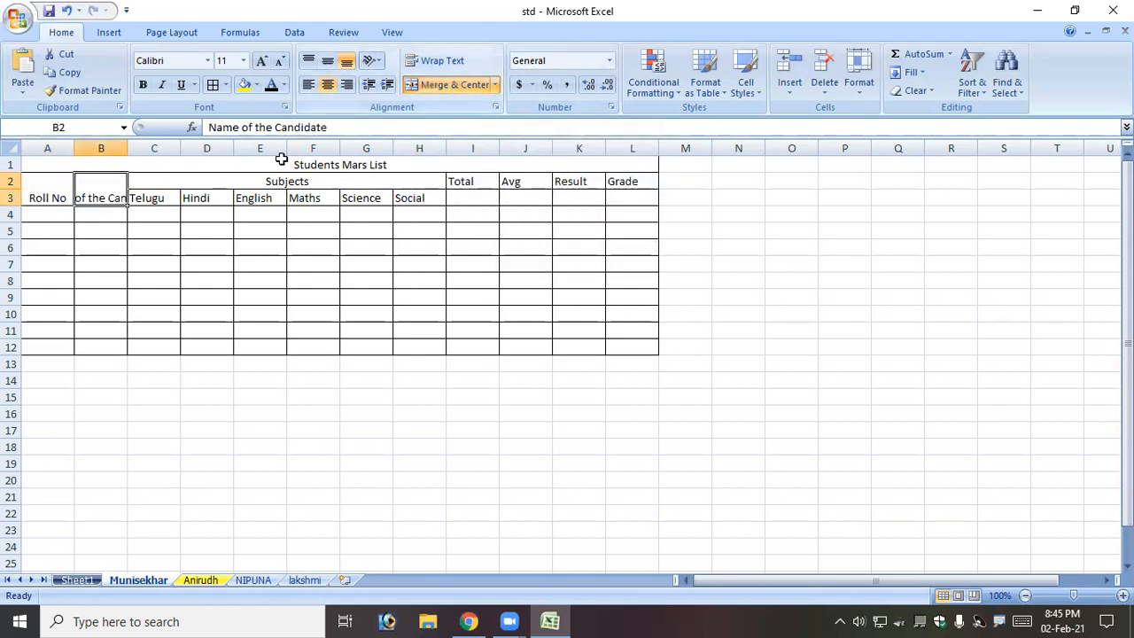
Merge the Total, Avg, Result and Grade headings each across rows 2 and 3.
left_click_drag(487, 181, 629, 197)
left_click(460, 86)
left_click(452, 86)
left_click(452, 85)
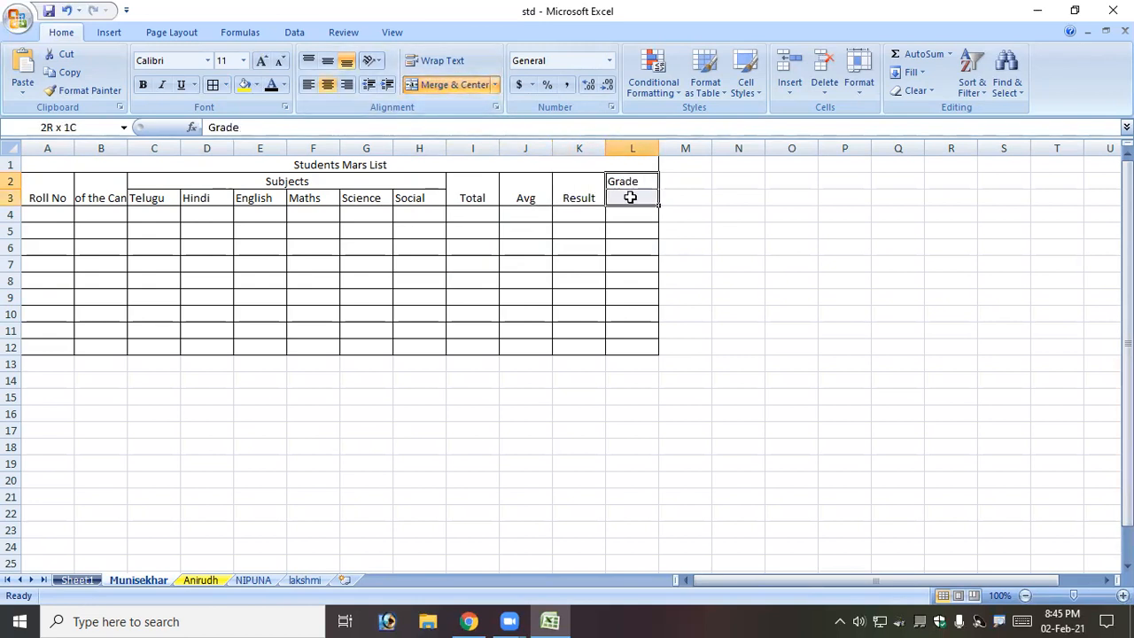
left_click(452, 85)
Middle-align the I2:L3 and A2:B3 headings and centre the subject names in C3:H3.
left_click_drag(463, 187, 629, 193)
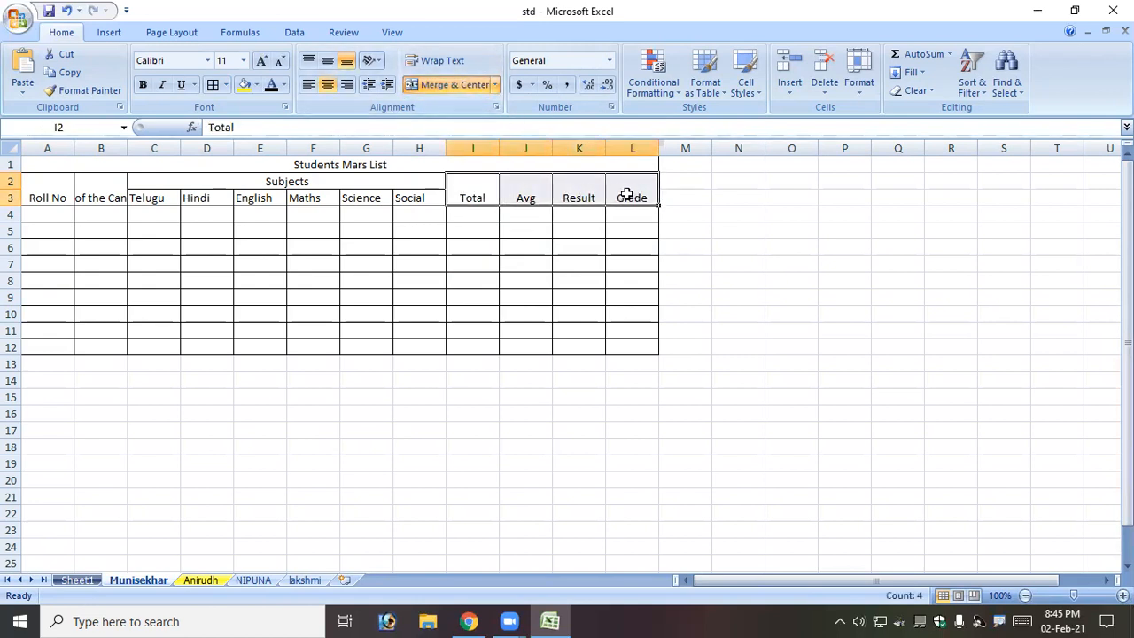
left_click(327, 60)
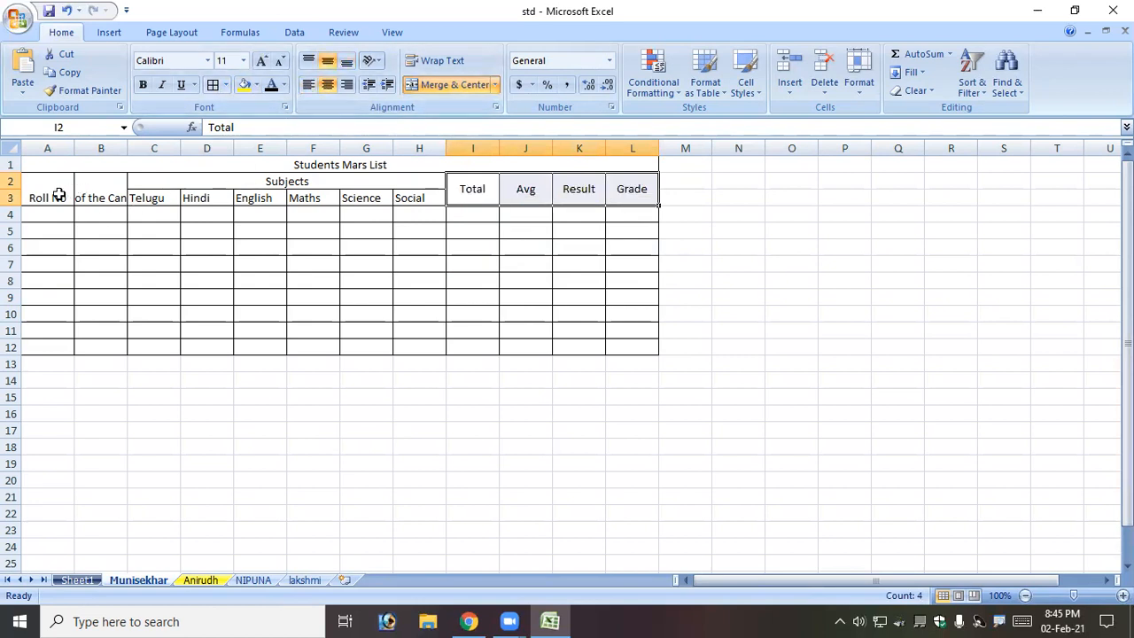
left_click_drag(61, 192, 119, 192)
left_click(327, 60)
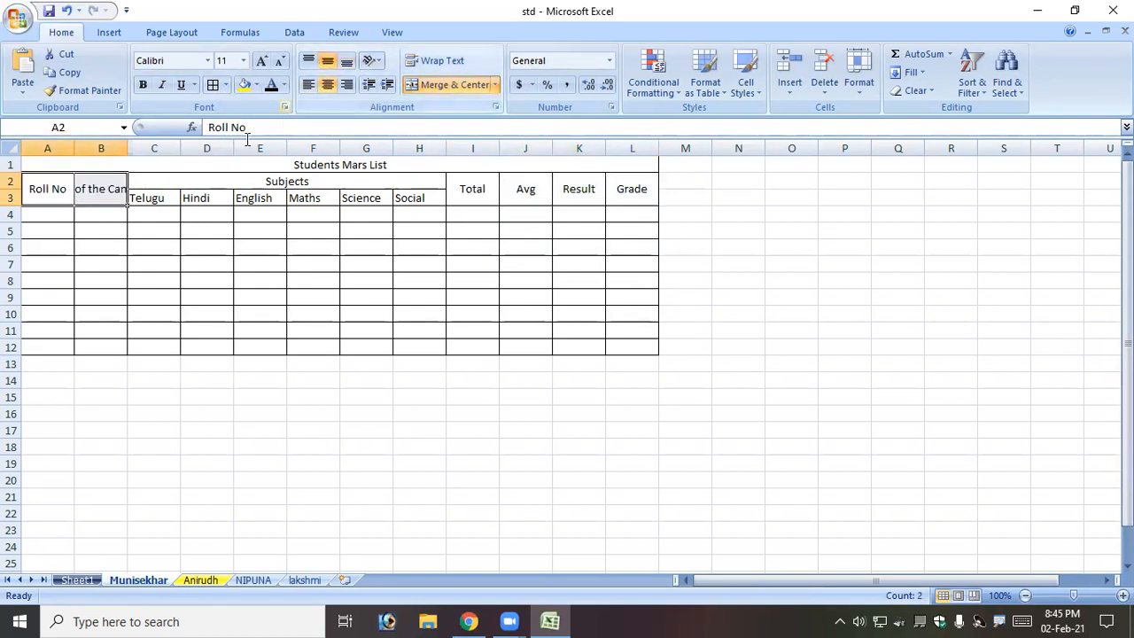
left_click_drag(137, 201, 408, 196)
left_click(327, 84)
Widen column B and wrap 'Name of the Candidate' onto two lines.
left_click(101, 197)
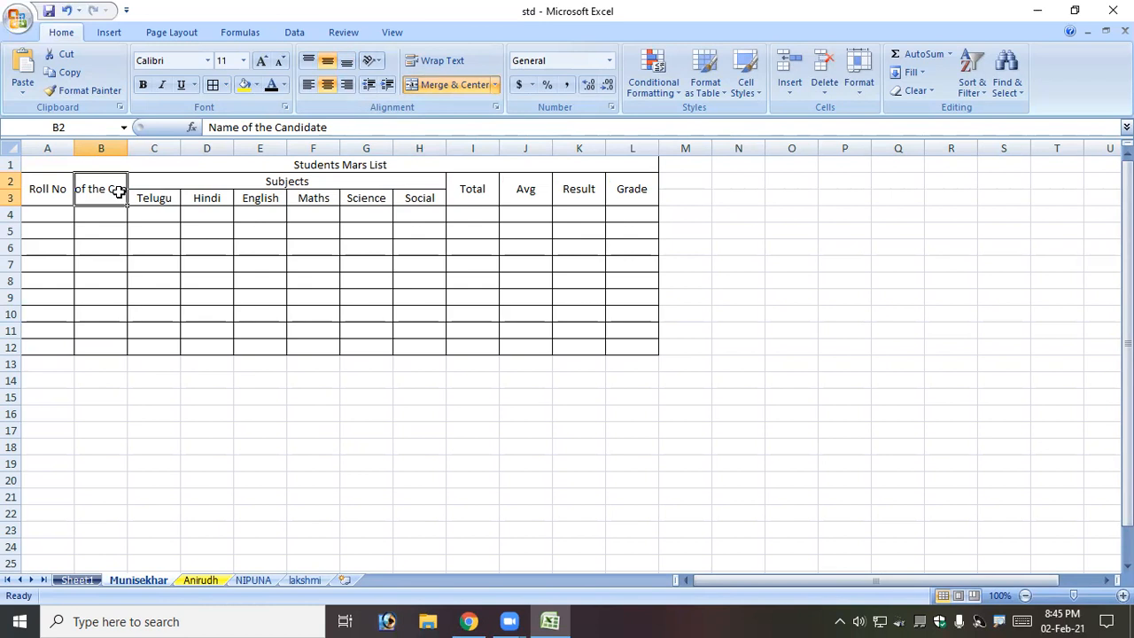
left_click_drag(125, 147, 166, 150)
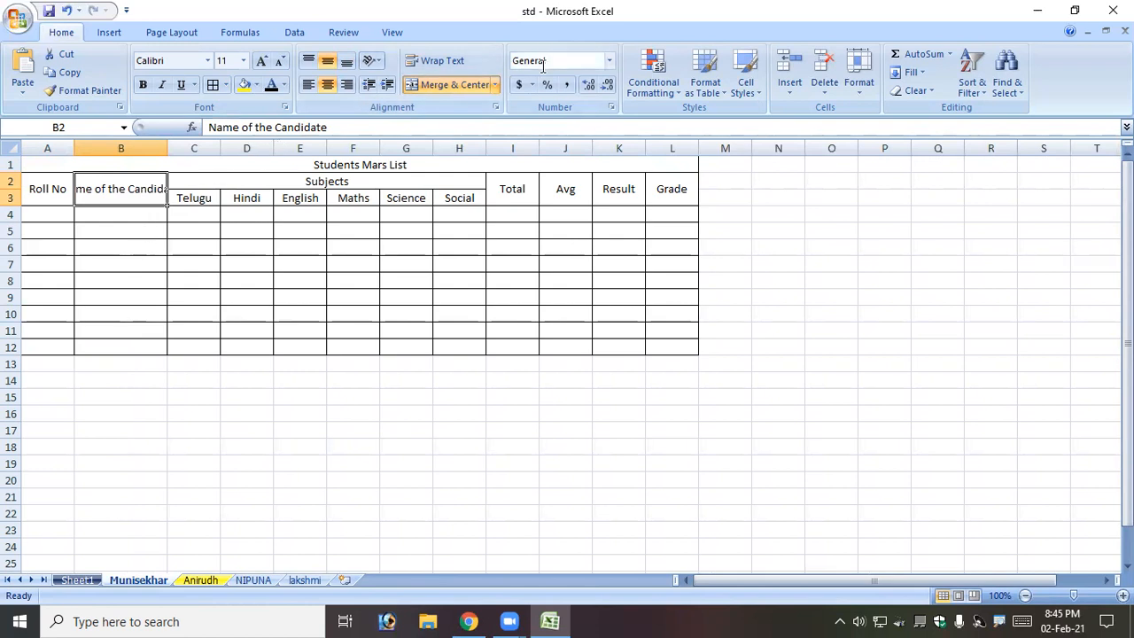
left_click(440, 67)
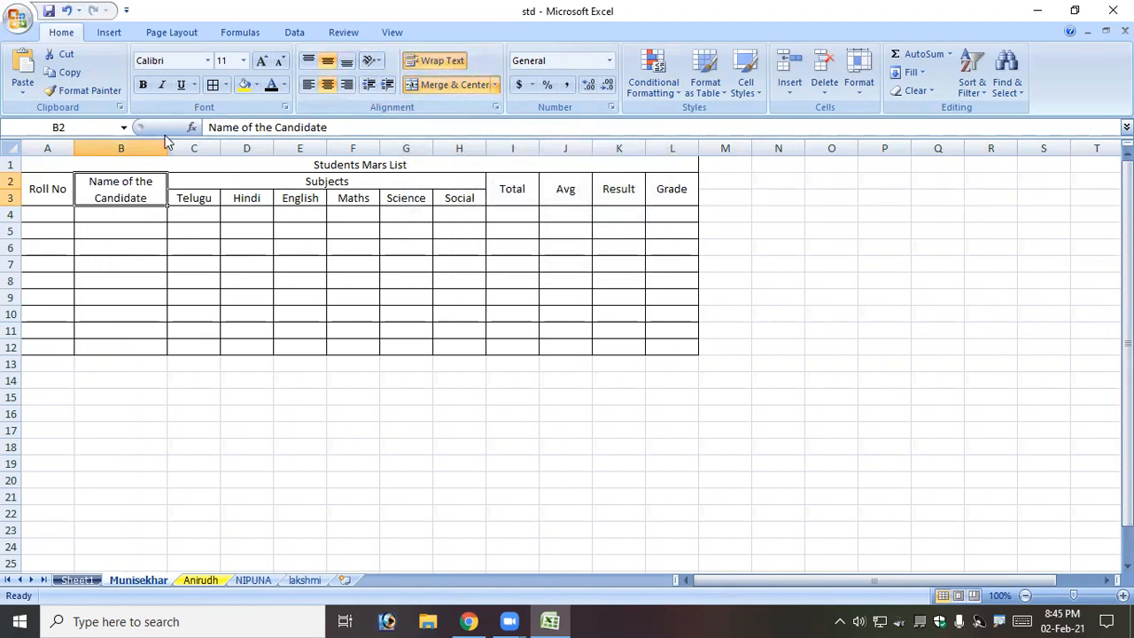
left_click_drag(167, 145, 179, 153)
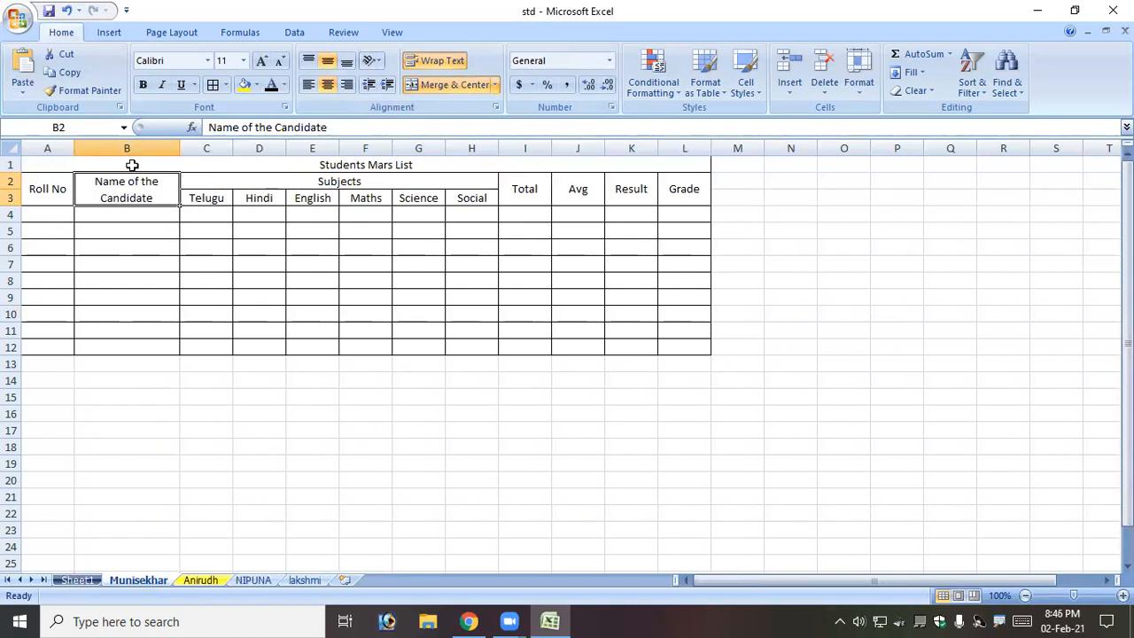
left_click_drag(132, 164, 137, 179)
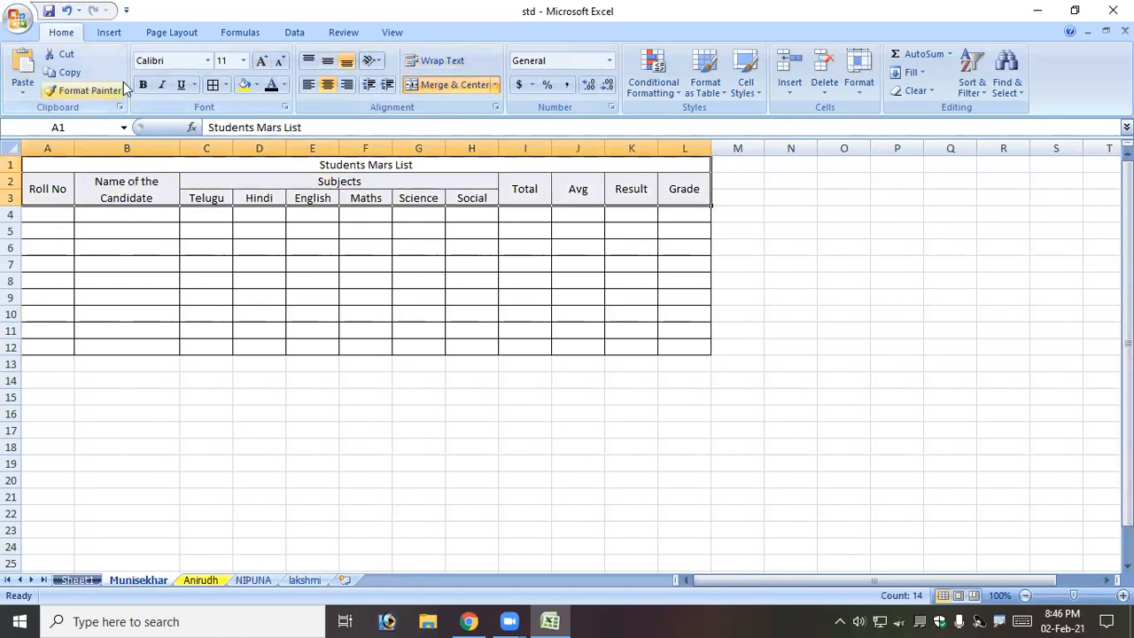
Bold A1:L3, then fill the Roll No heading tan and the name heading blue.
left_click(143, 84)
left_click(197, 214)
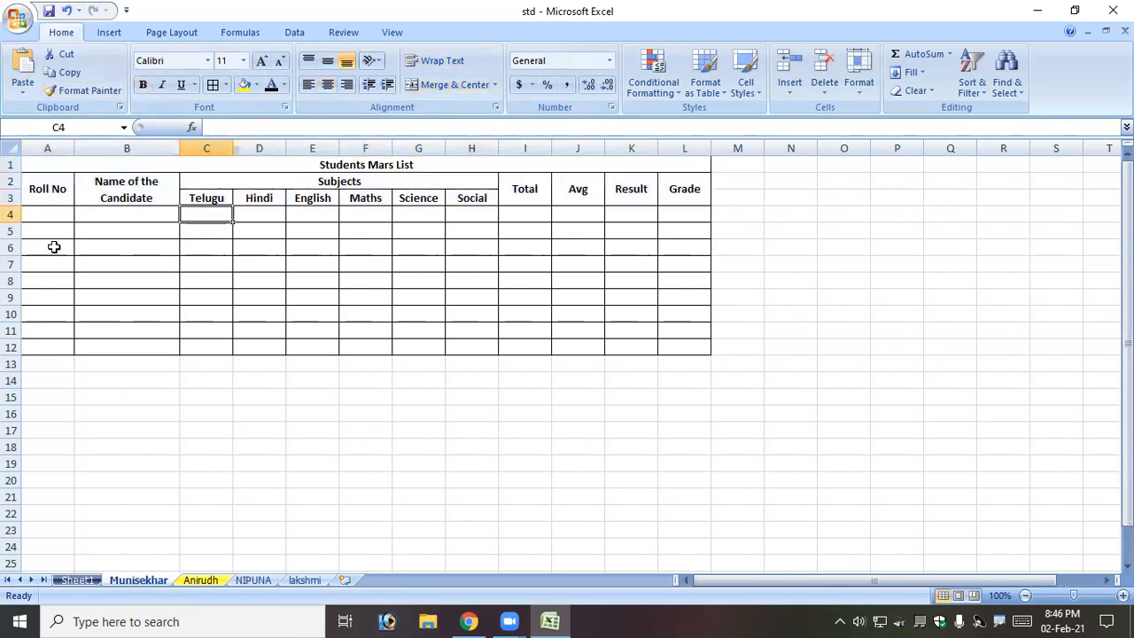
left_click(64, 203)
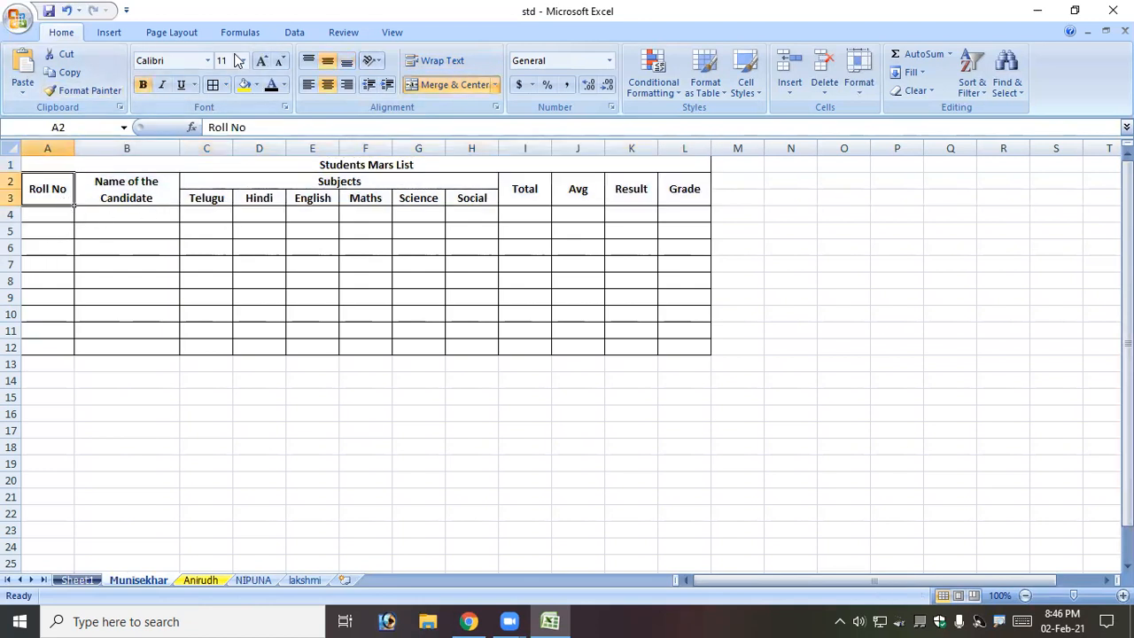
left_click(254, 87)
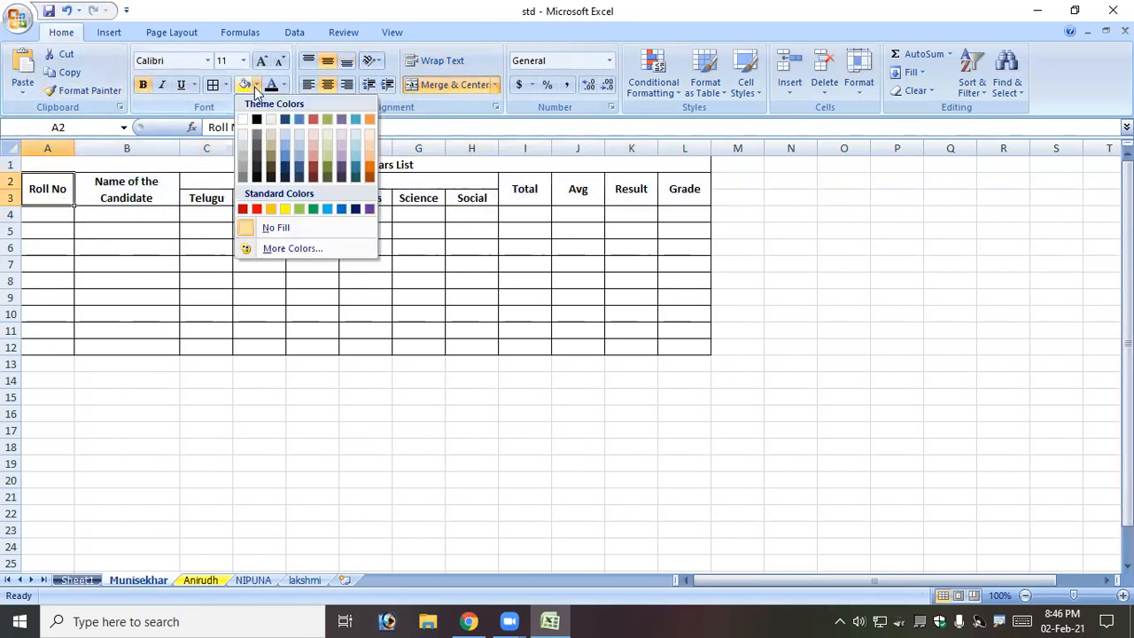
left_click(270, 154)
left_click(139, 189)
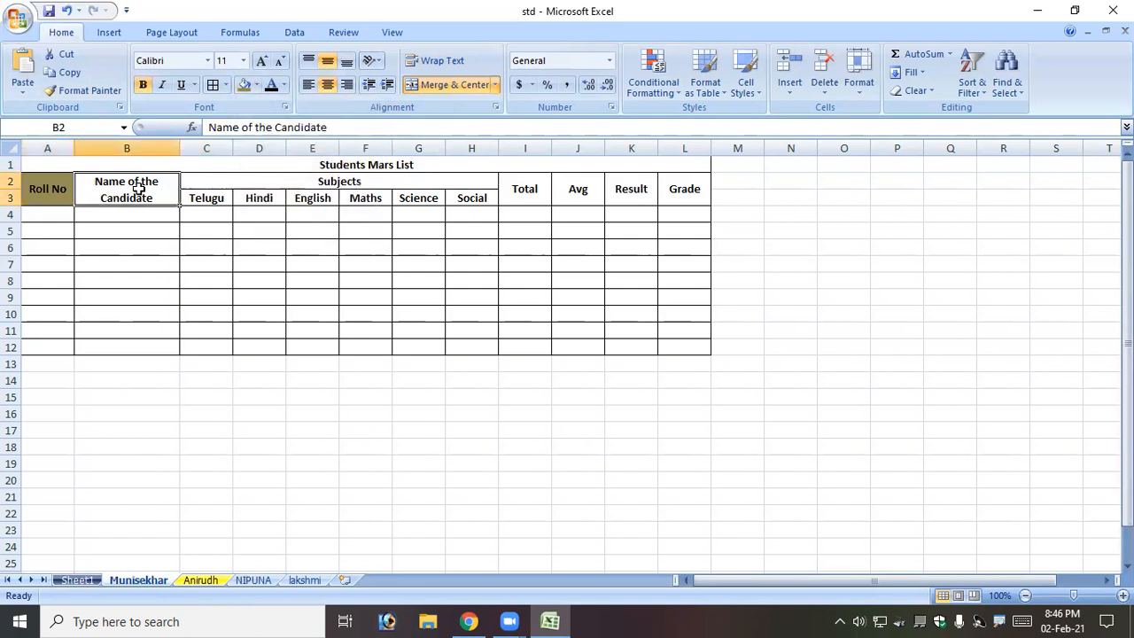
left_click(255, 85)
left_click(341, 210)
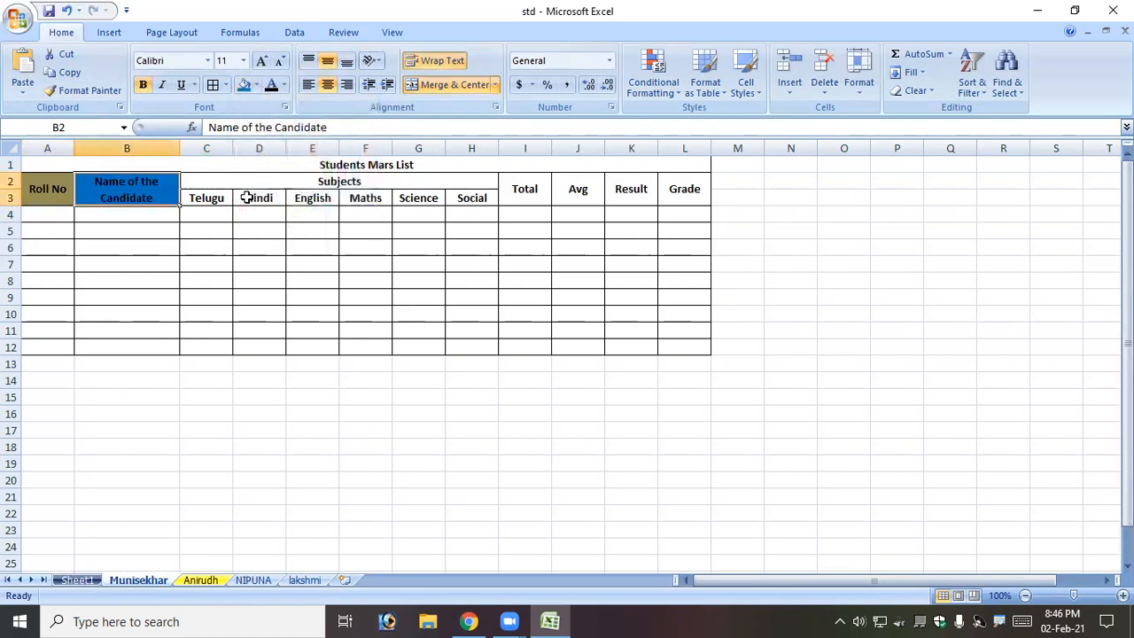
Fill Subjects purple, the six subject names yellow, and Total a dark colour.
left_click(341, 179)
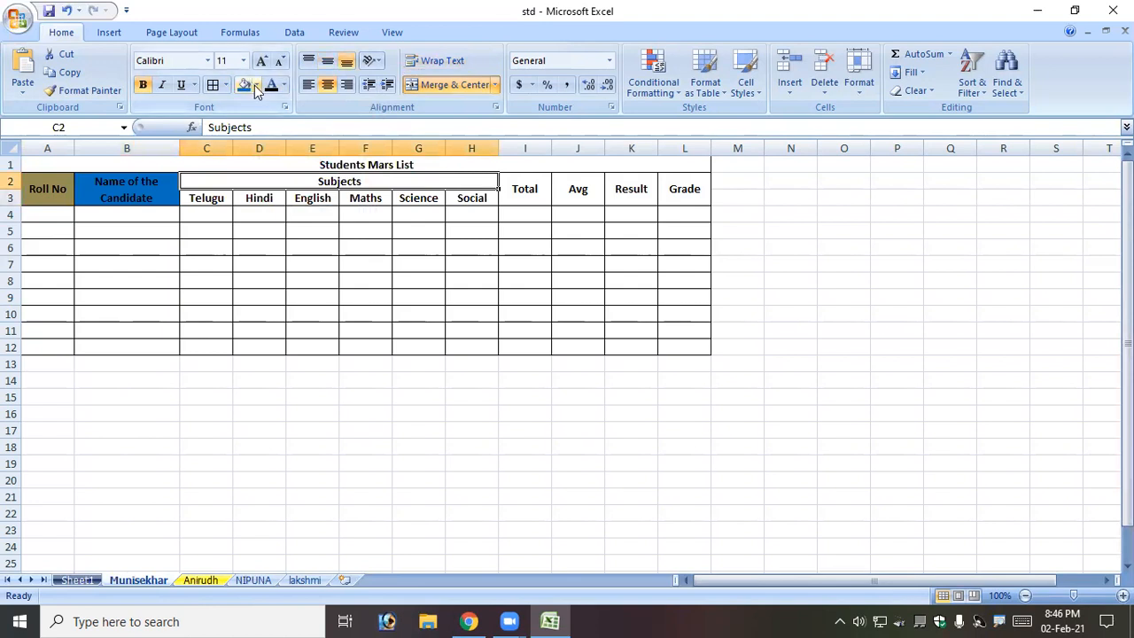
left_click(256, 85)
left_click(369, 210)
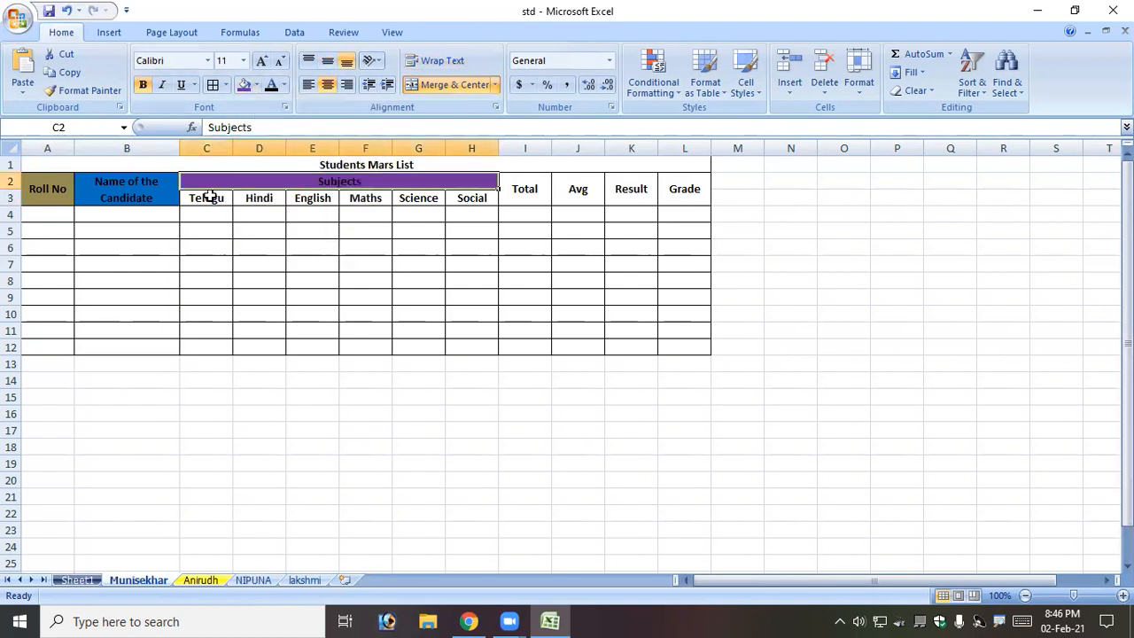
left_click(208, 196)
left_click_drag(260, 195, 450, 196)
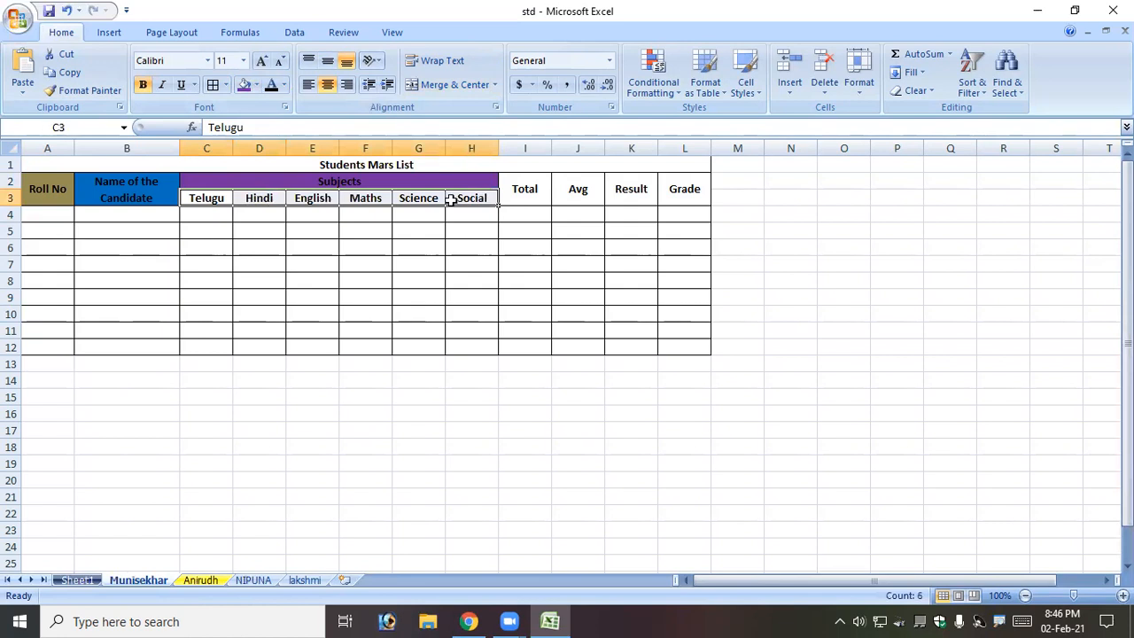
left_click(255, 84)
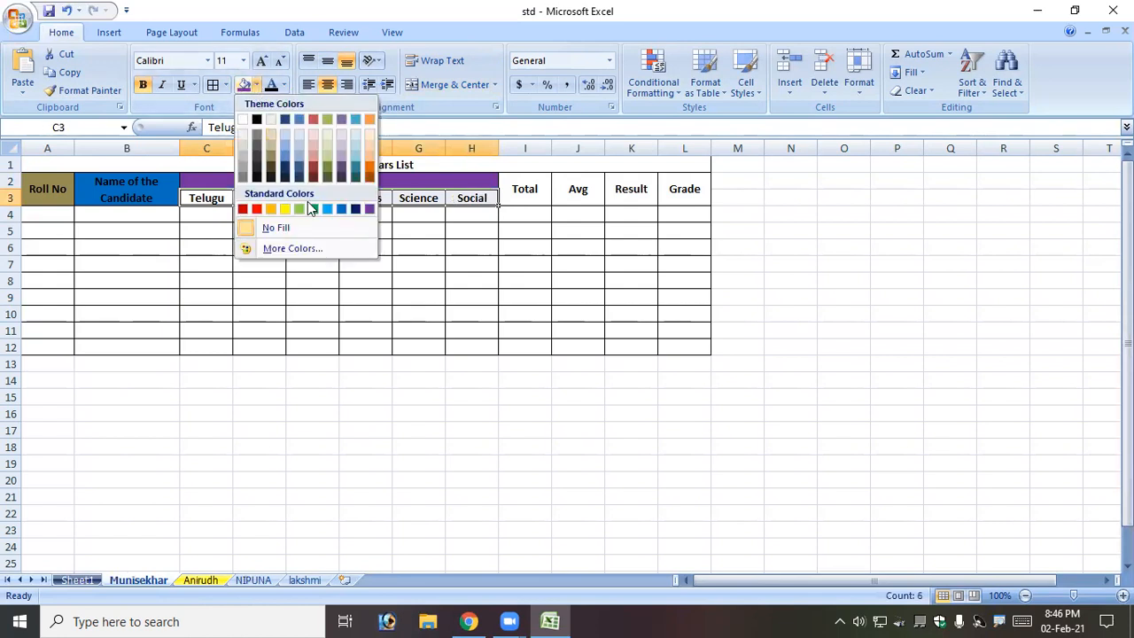
left_click(285, 209)
left_click(525, 189)
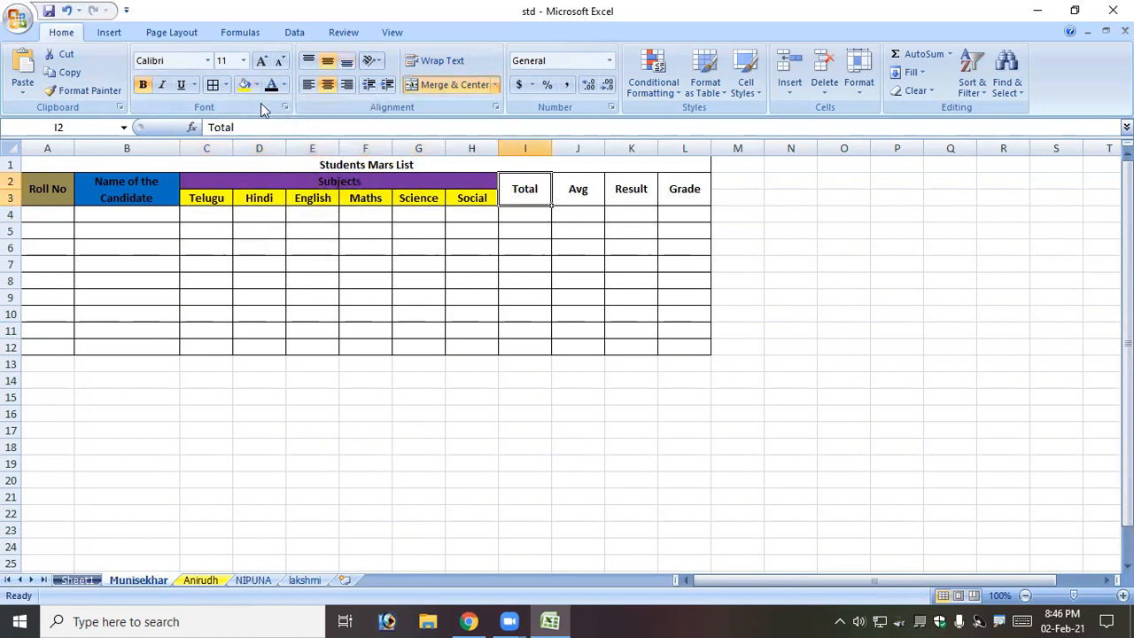
left_click(255, 84)
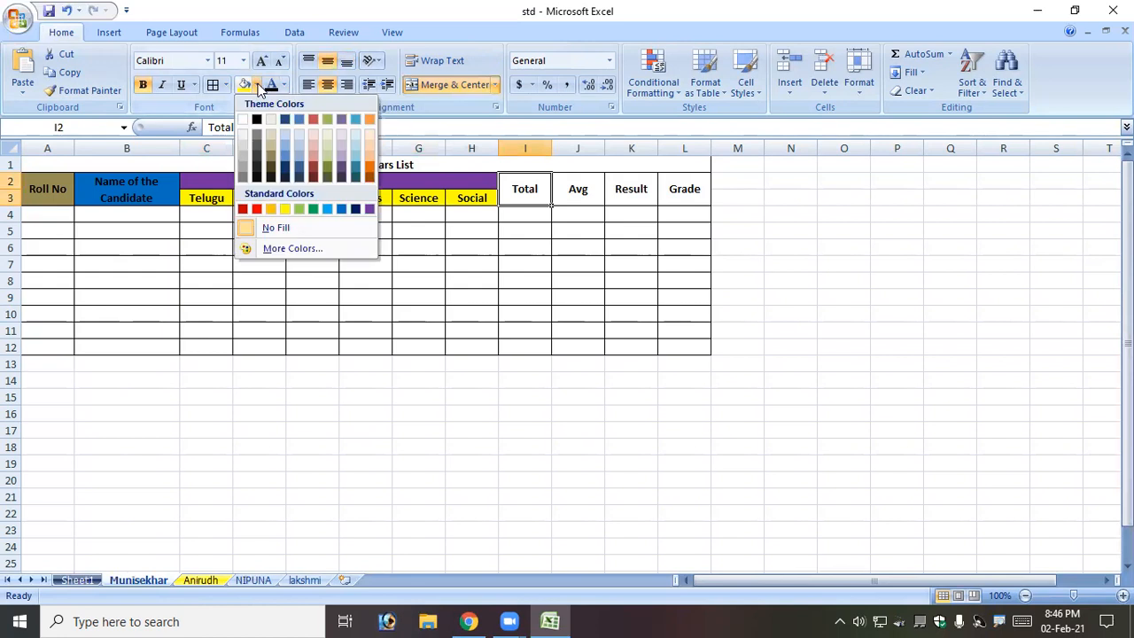
left_click(270, 177)
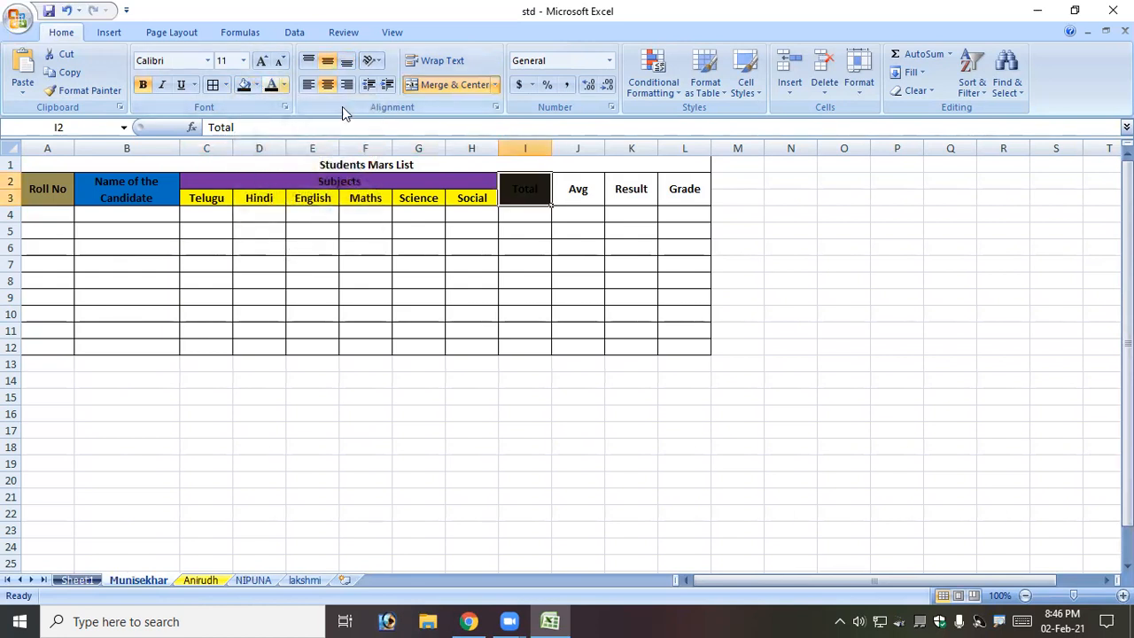
Fill Avg light green, Result purple and the title olive green, leaving Grade unfilled.
left_click(591, 197)
left_click(256, 85)
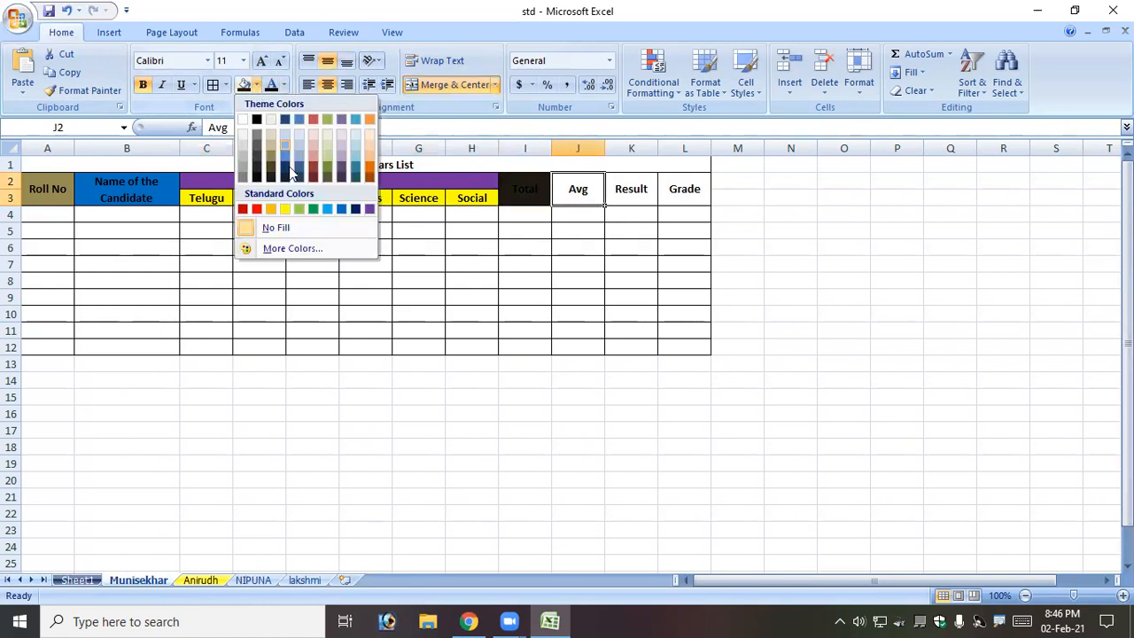
left_click(299, 208)
left_click(631, 193)
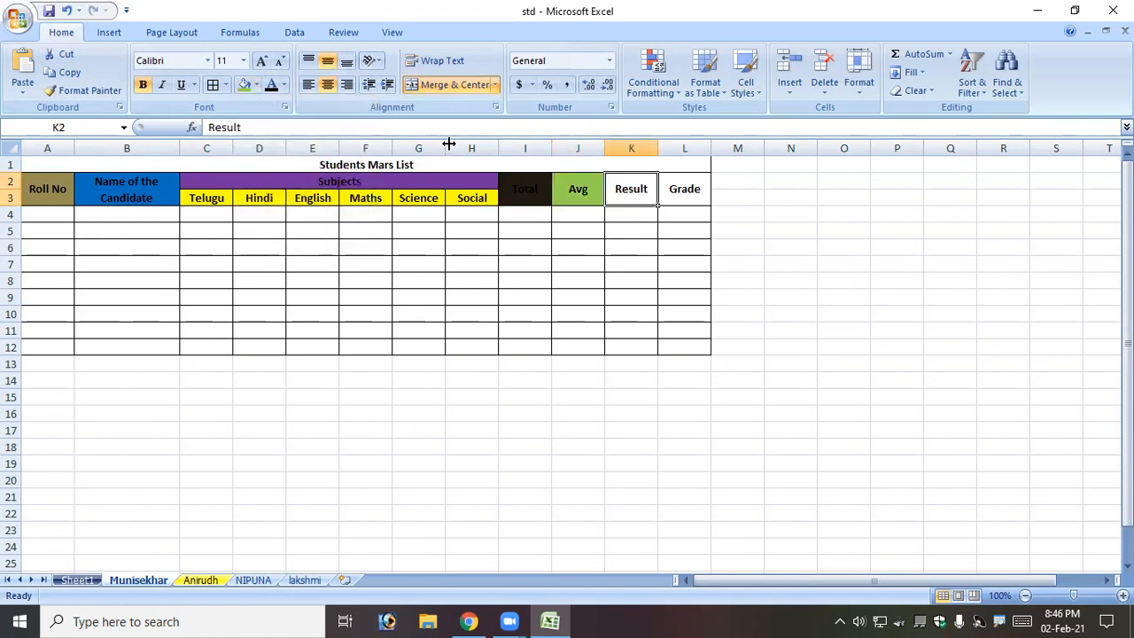
left_click(256, 84)
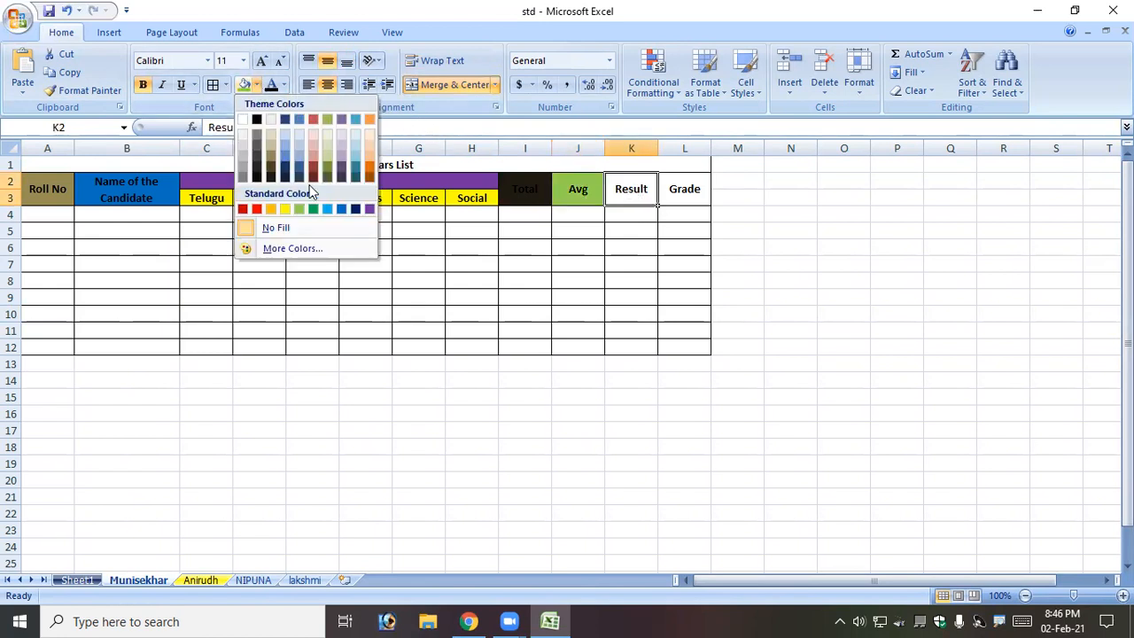
left_click(368, 209)
left_click(668, 186)
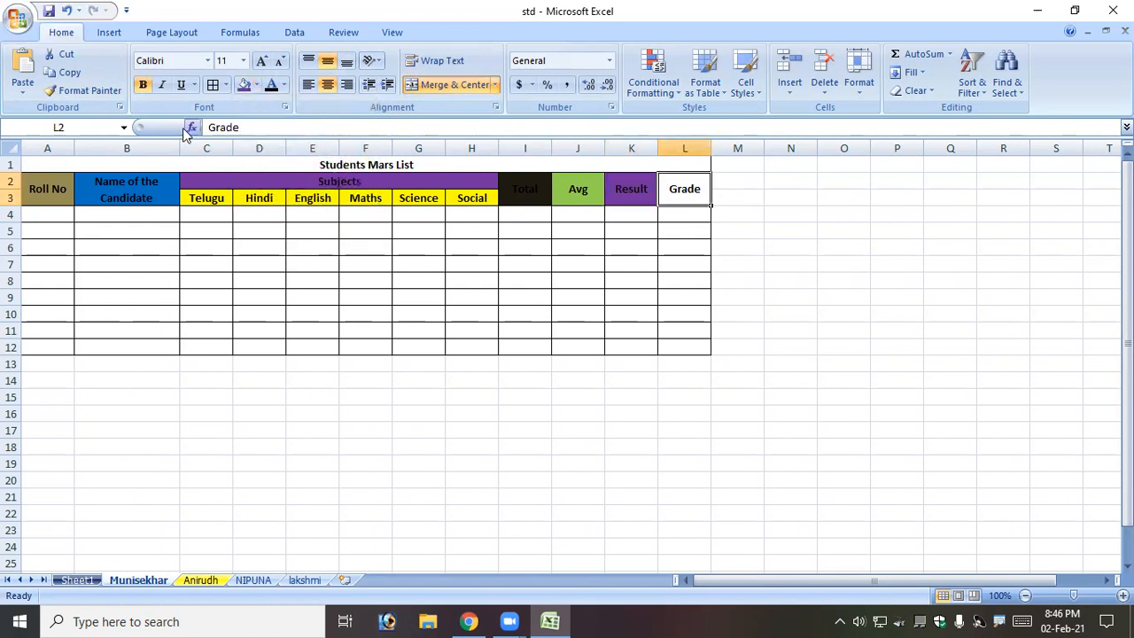
left_click(256, 84)
left_click(586, 264)
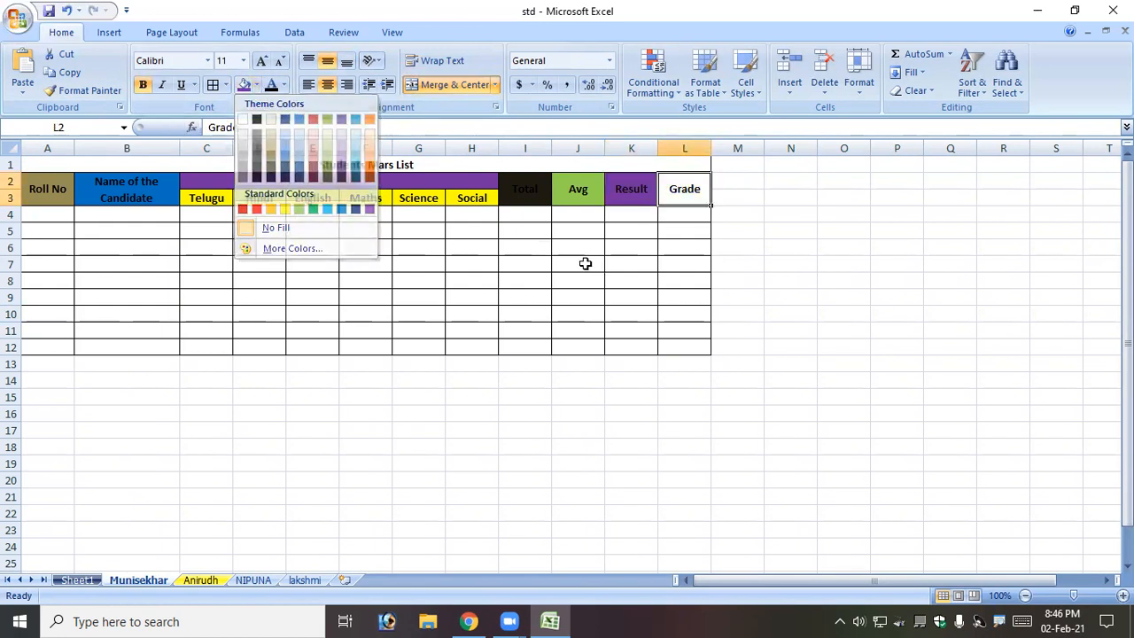
left_click(412, 160)
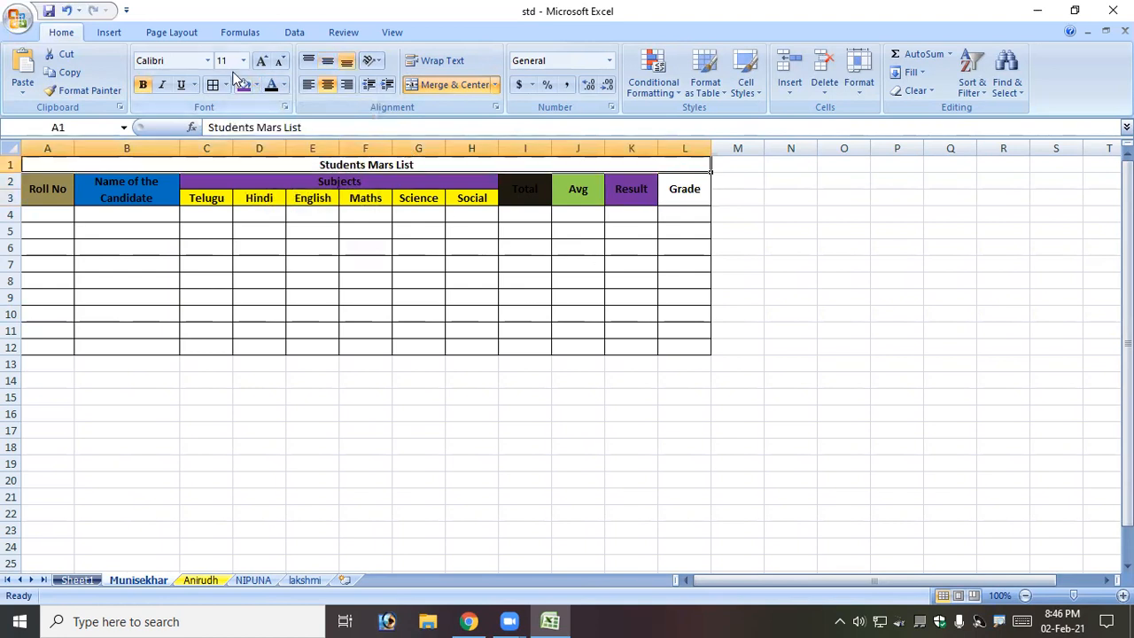
left_click(256, 84)
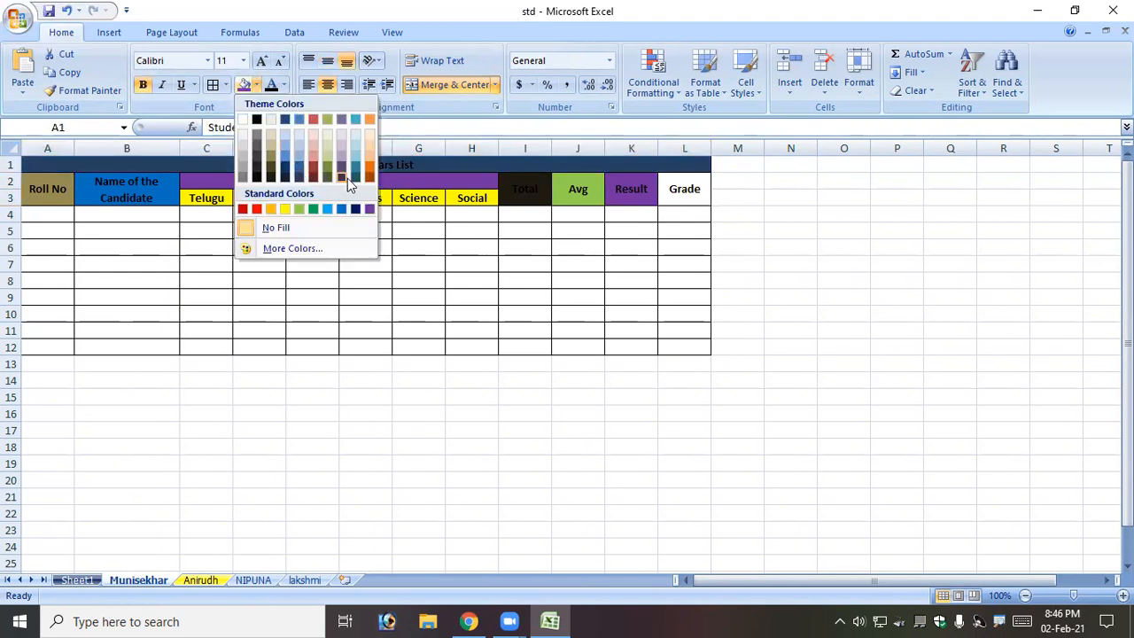
left_click(331, 178)
left_click(532, 261)
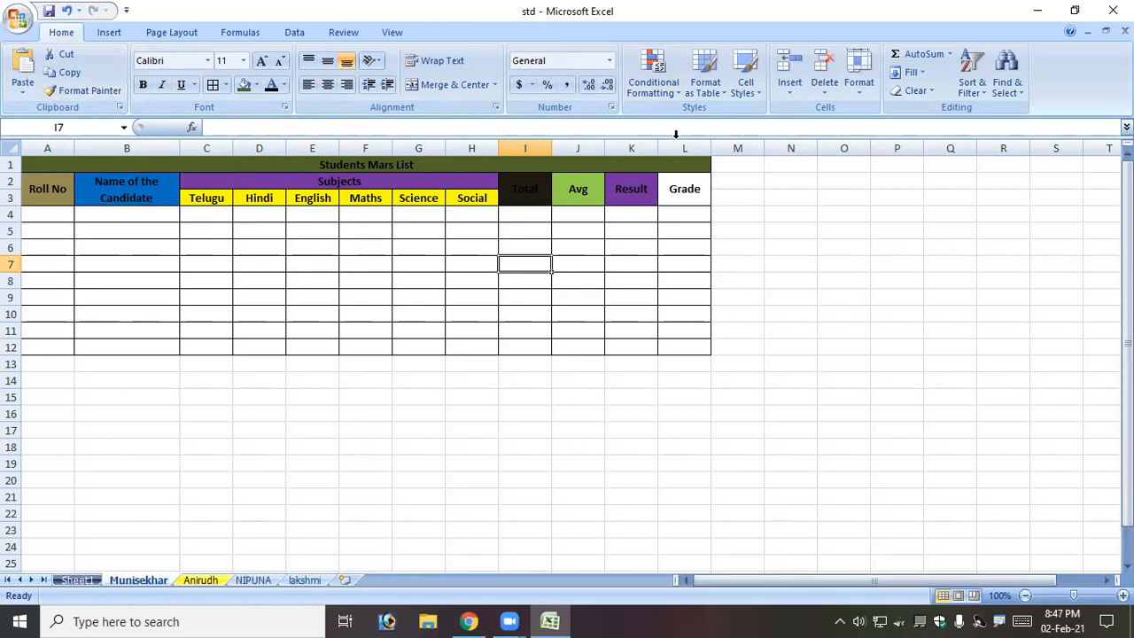
Switch to Sheet1, which holds the filled-in Students Marks List table.
left_click(384, 231)
left_click_drag(390, 168, 454, 356)
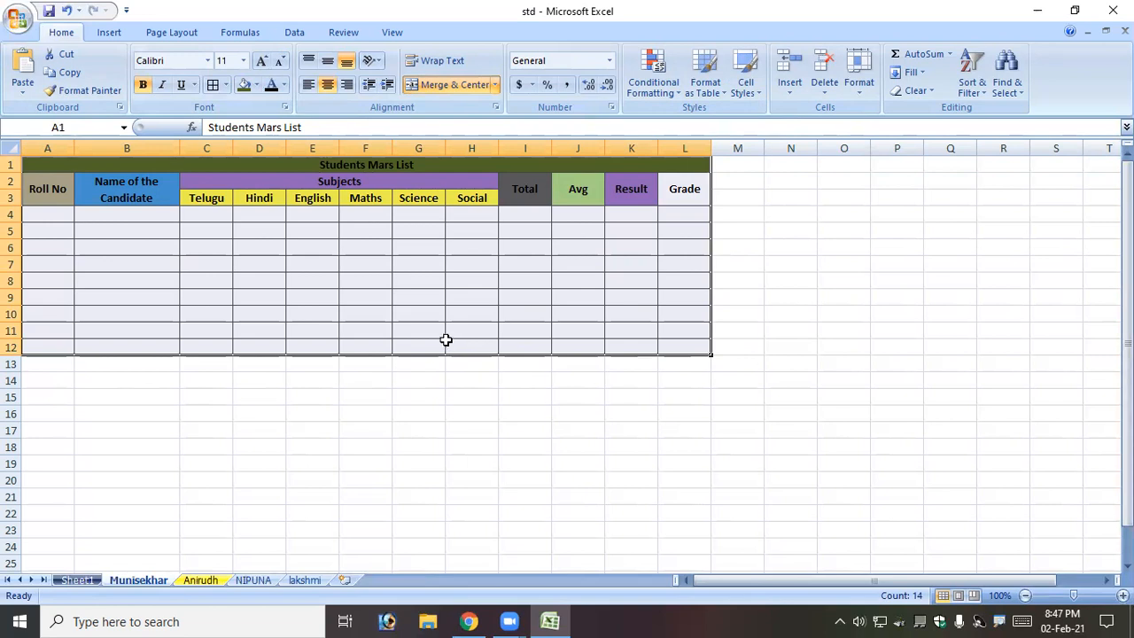
left_click(609, 466)
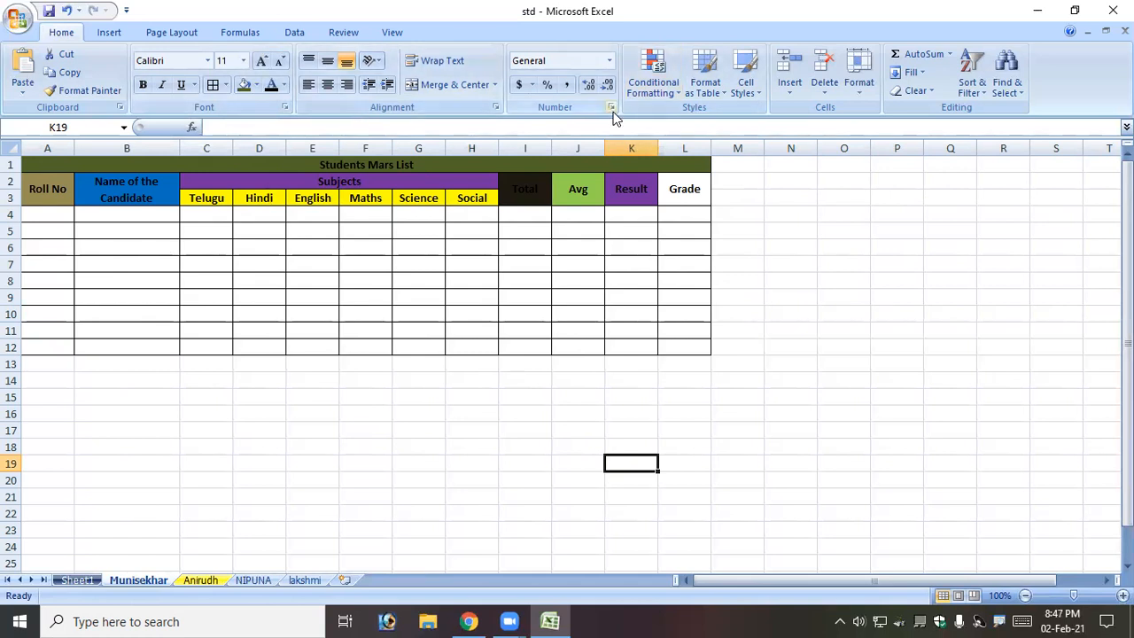
left_click(203, 528)
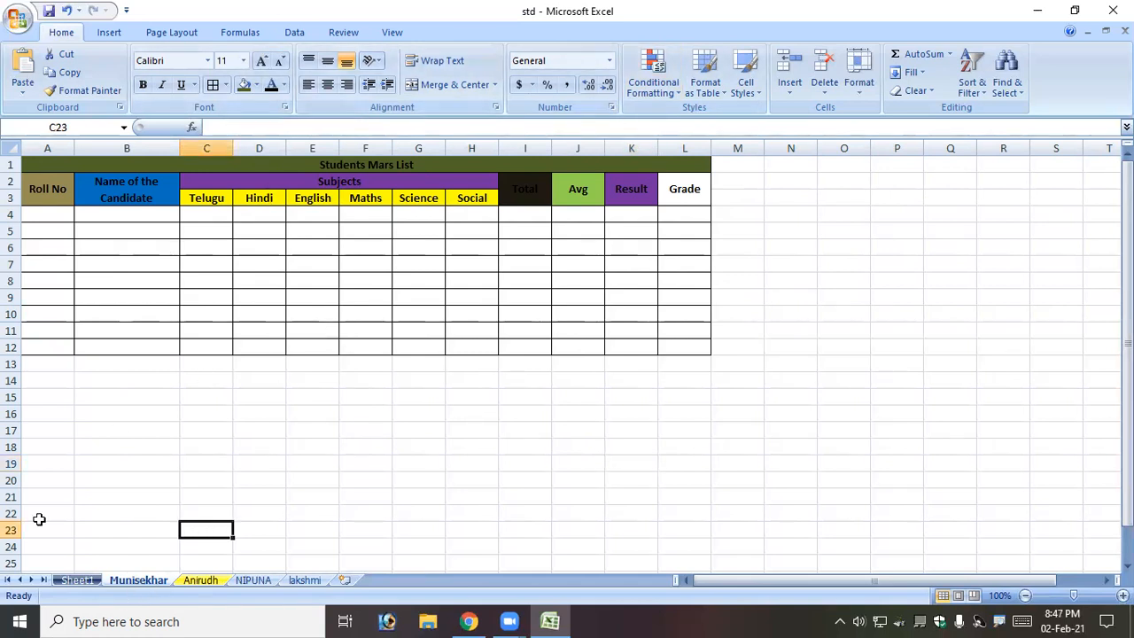
left_click(77, 580)
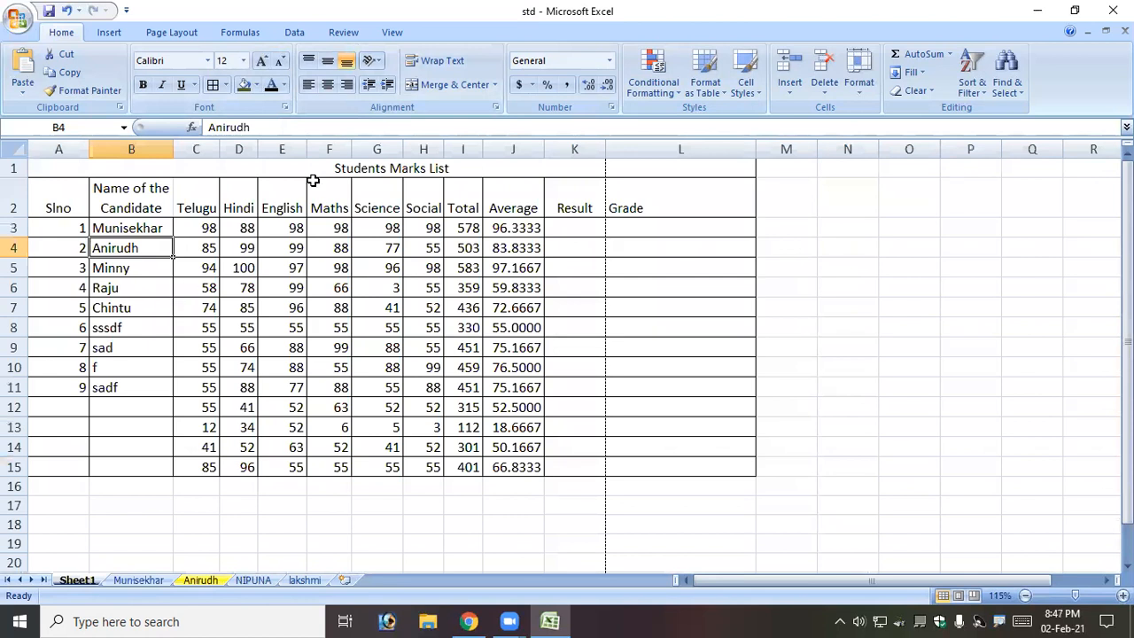
Give the marks table A1:L15 a light lavender background through Format Cells.
left_click_drag(326, 175, 387, 464)
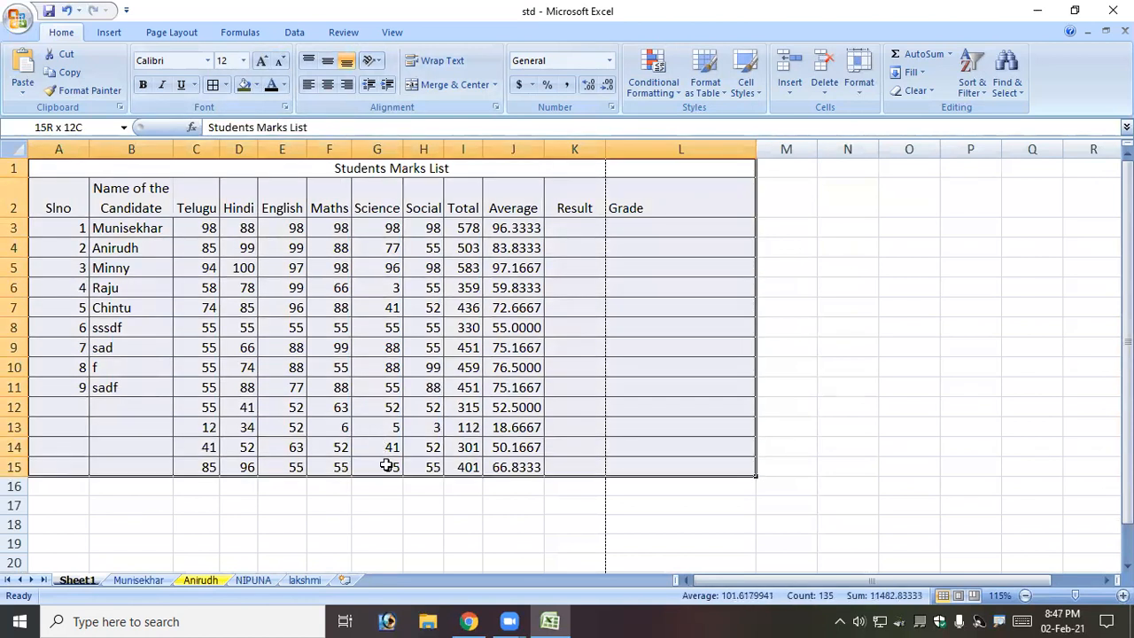
left_click(285, 107)
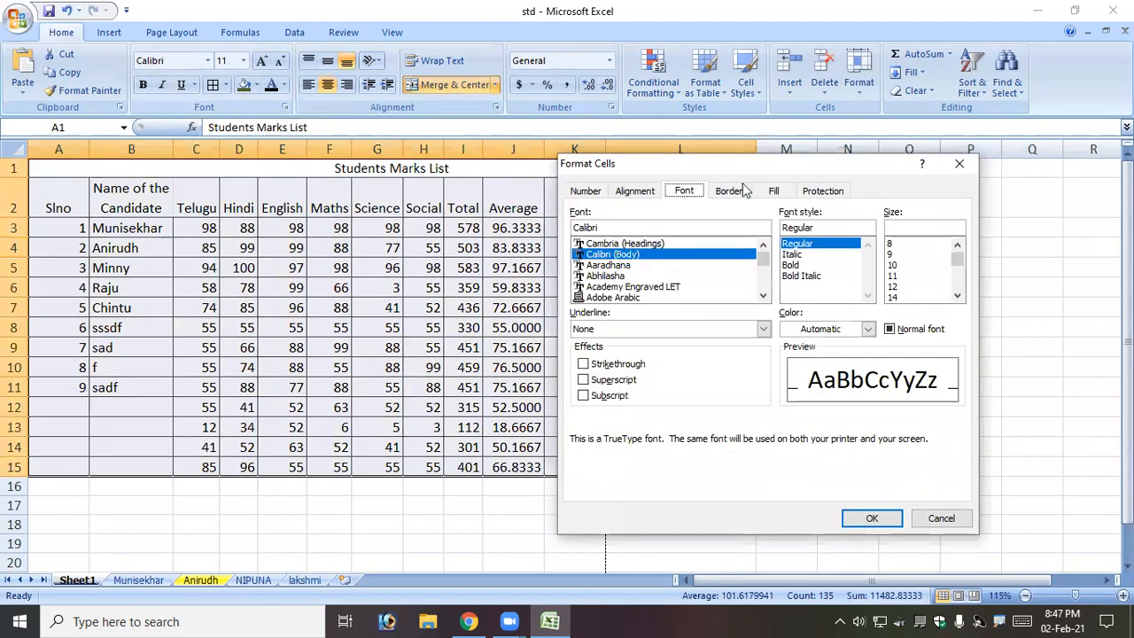
left_click(728, 192)
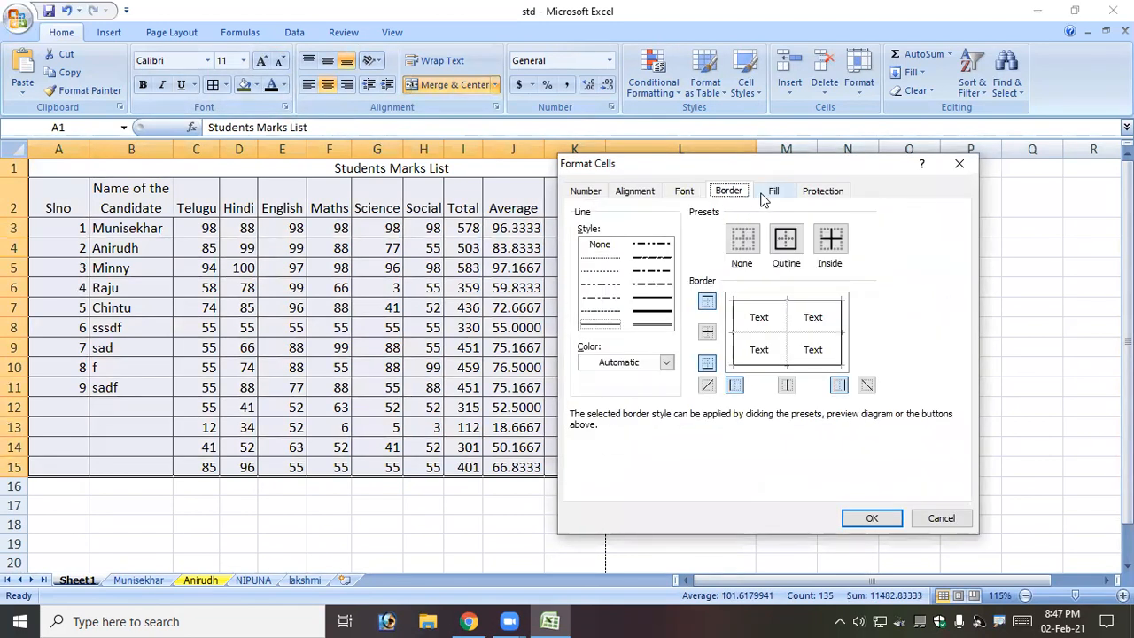
left_click(764, 193)
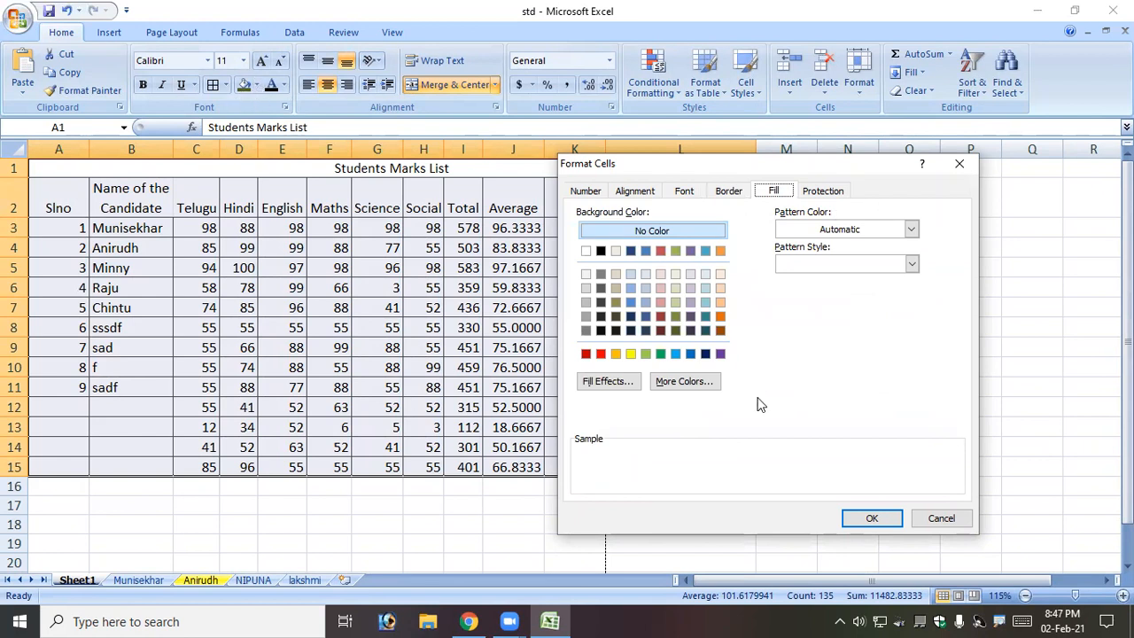
left_click(690, 288)
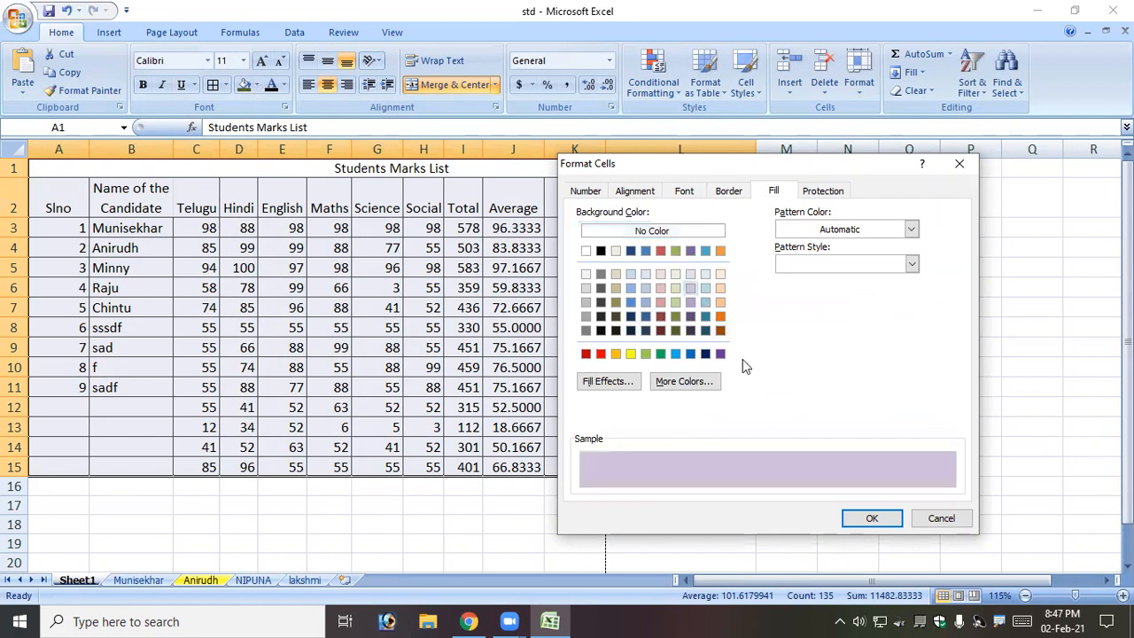
left_click(886, 518)
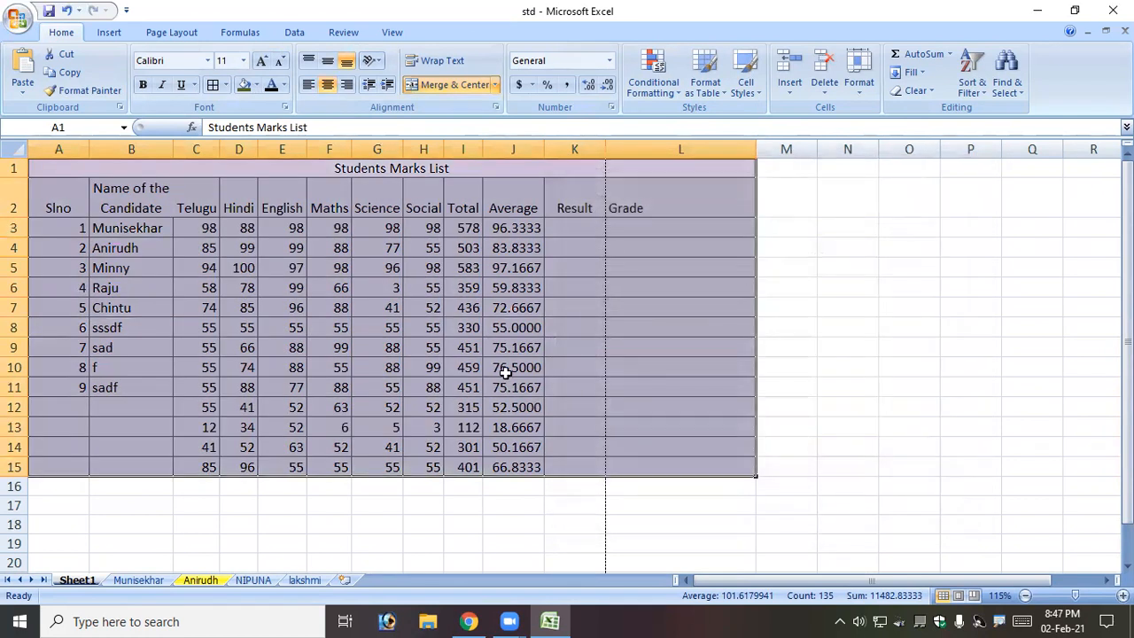
left_click(509, 371)
Set the table A1:L15 background to No Color in Format Cells.
left_click_drag(379, 168, 412, 463)
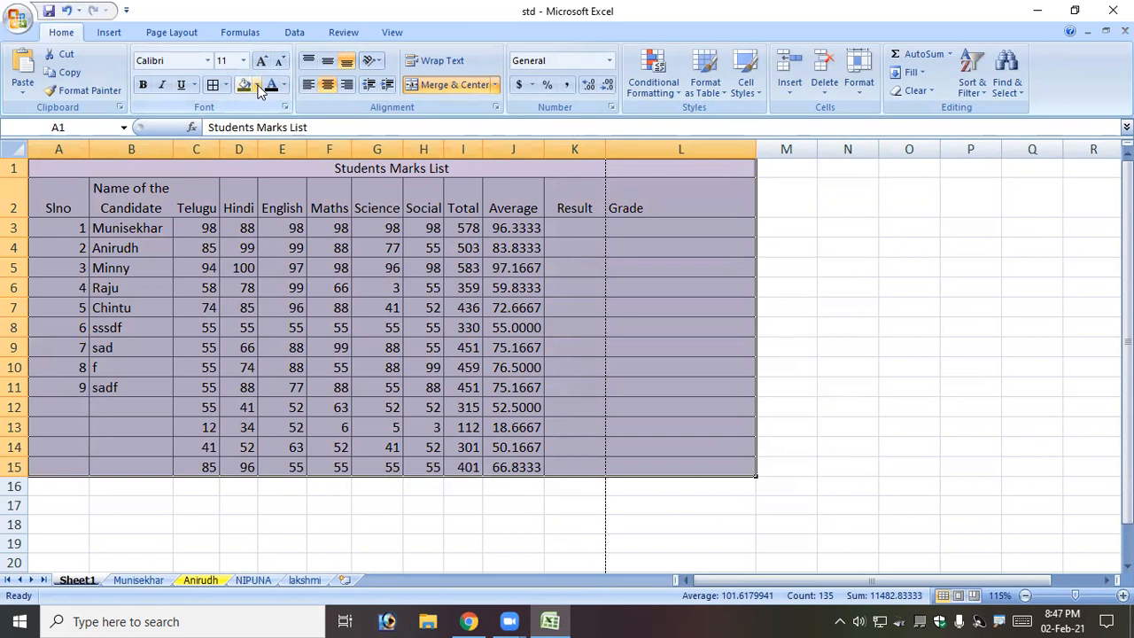
left_click(255, 85)
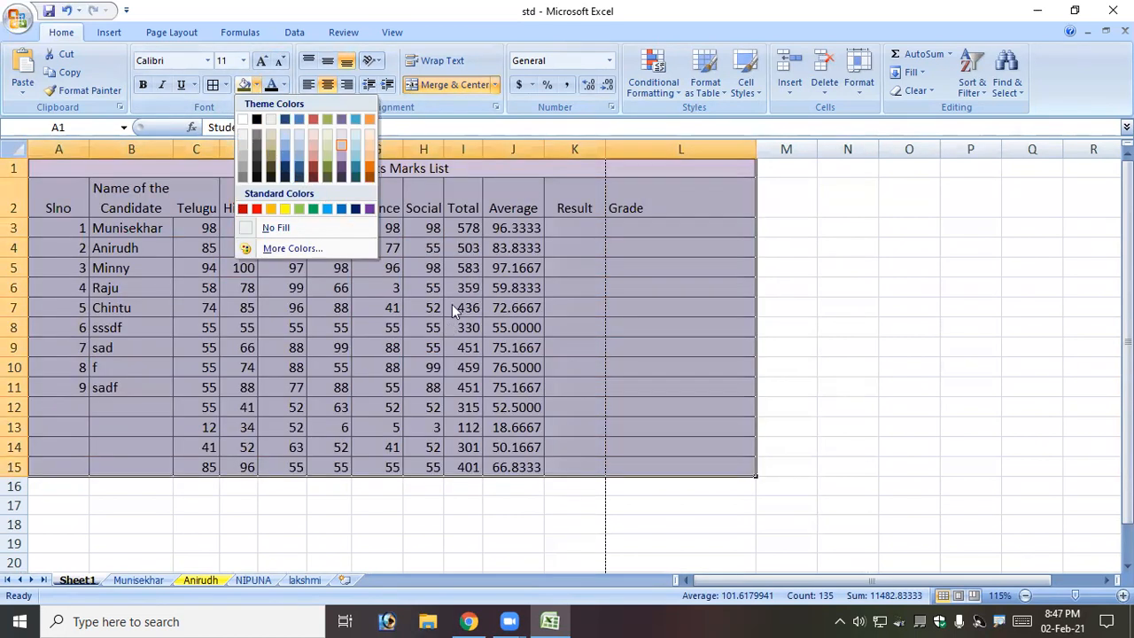
left_click(447, 109)
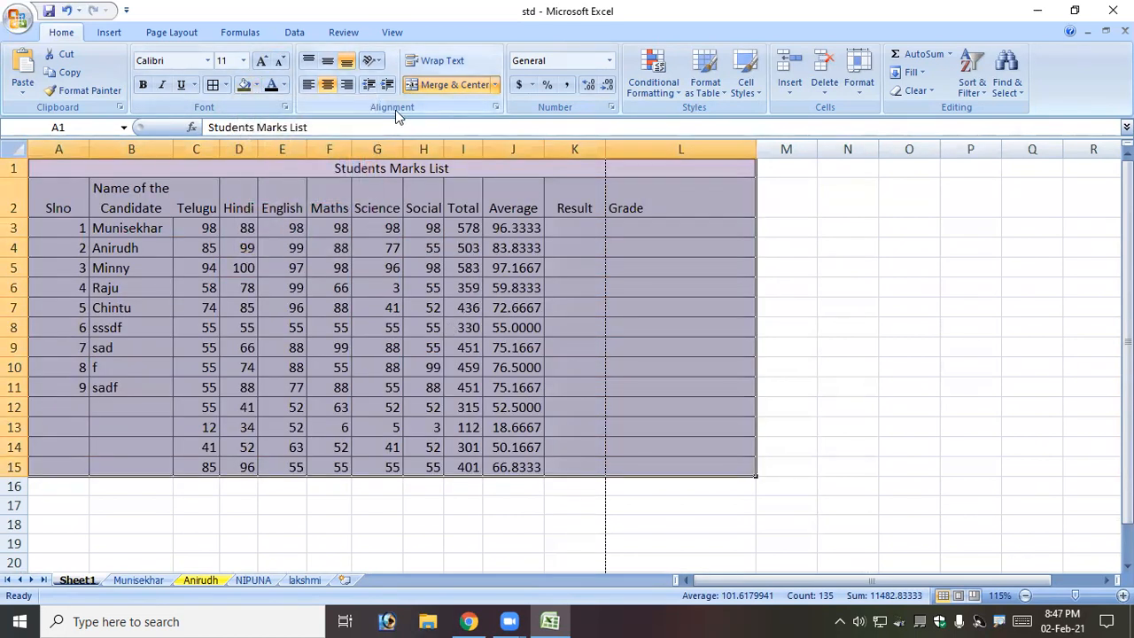
left_click(285, 107)
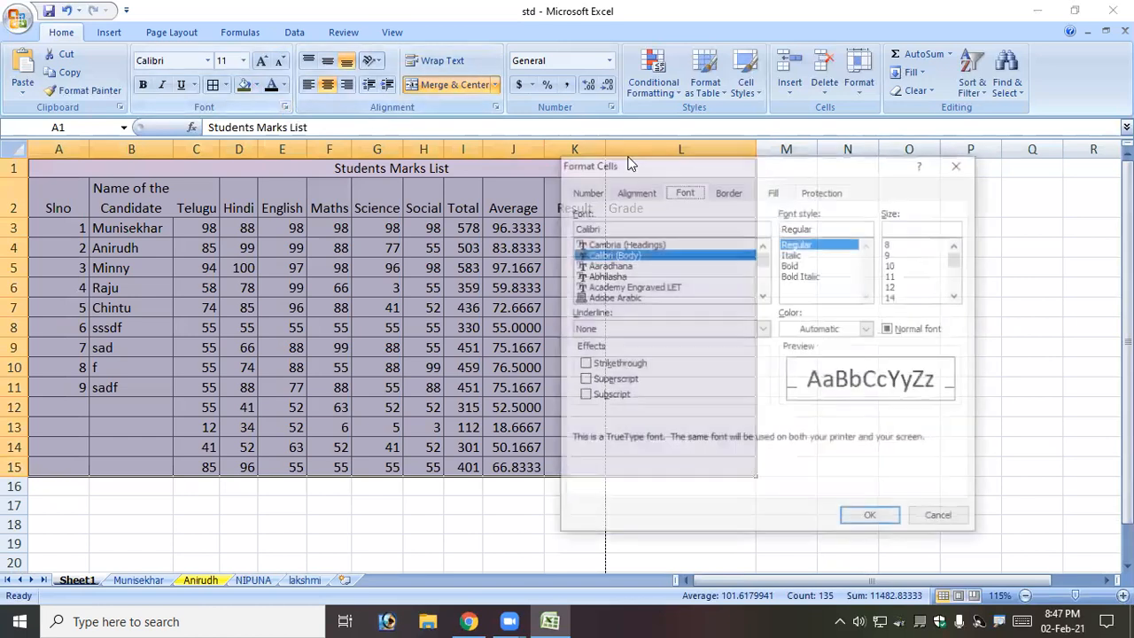
left_click(742, 192)
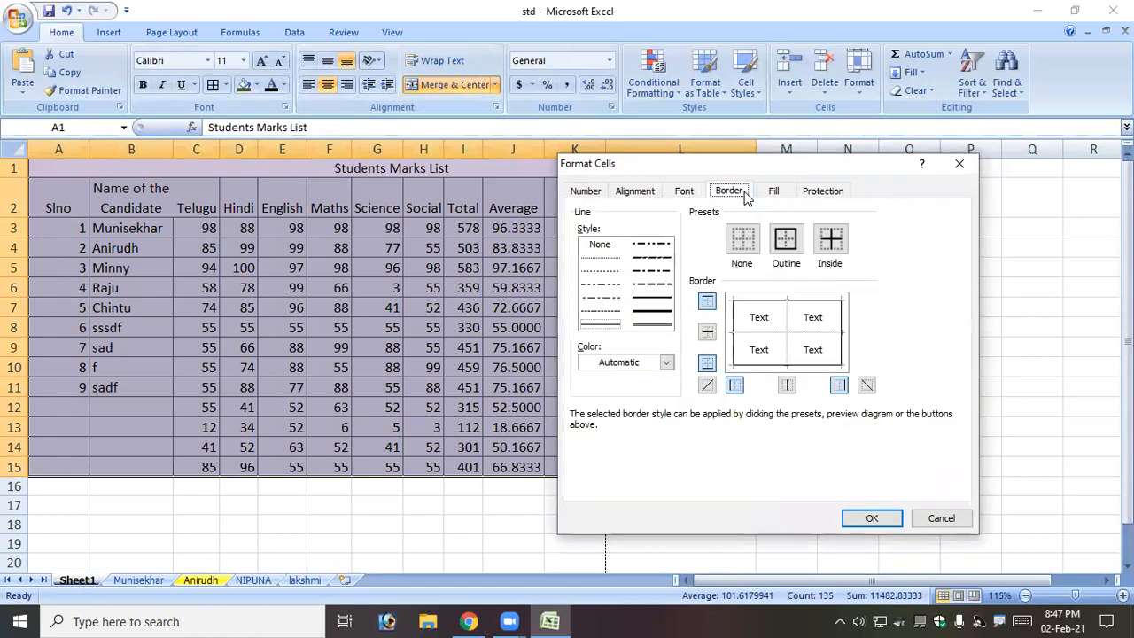
left_click(774, 192)
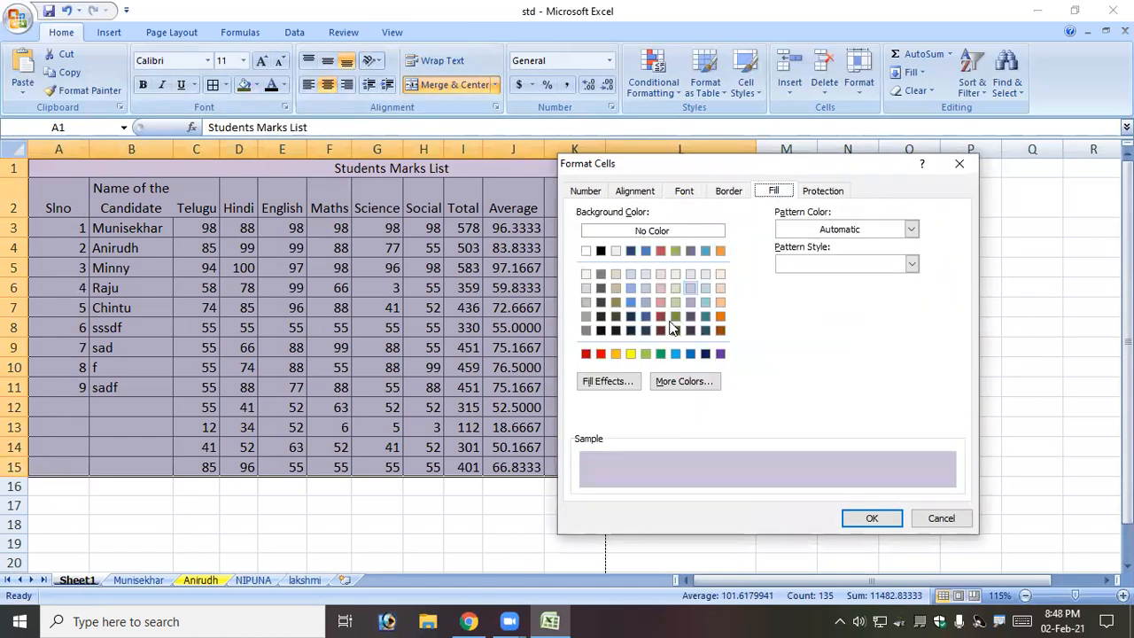
left_click(657, 233)
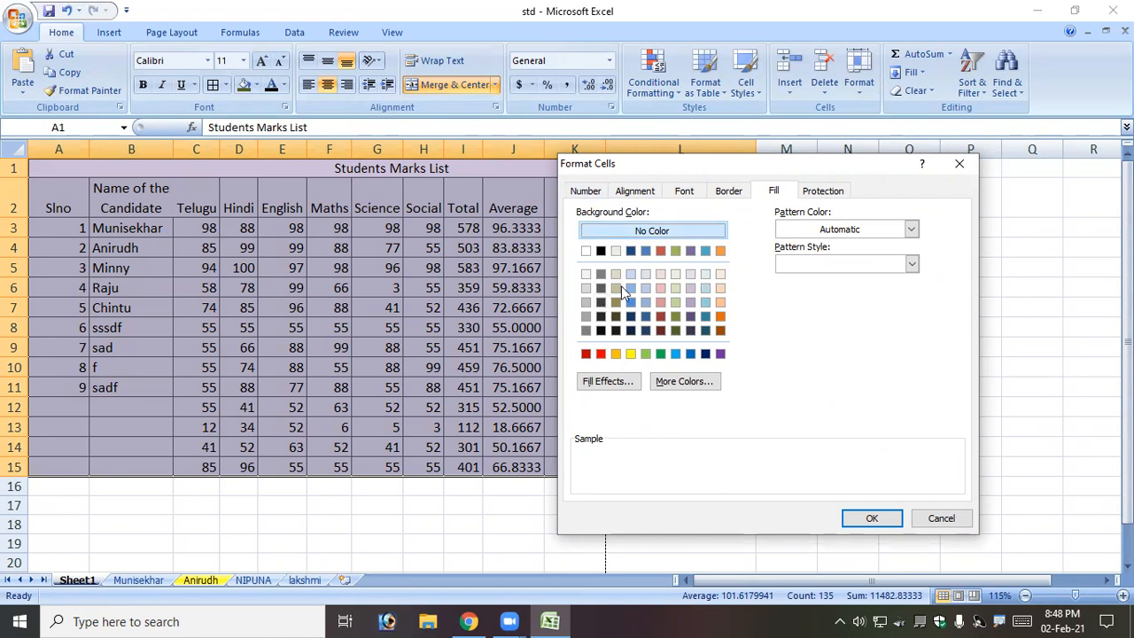
Apply a grid pattern style with a red pattern colour to the table.
left_click(910, 229)
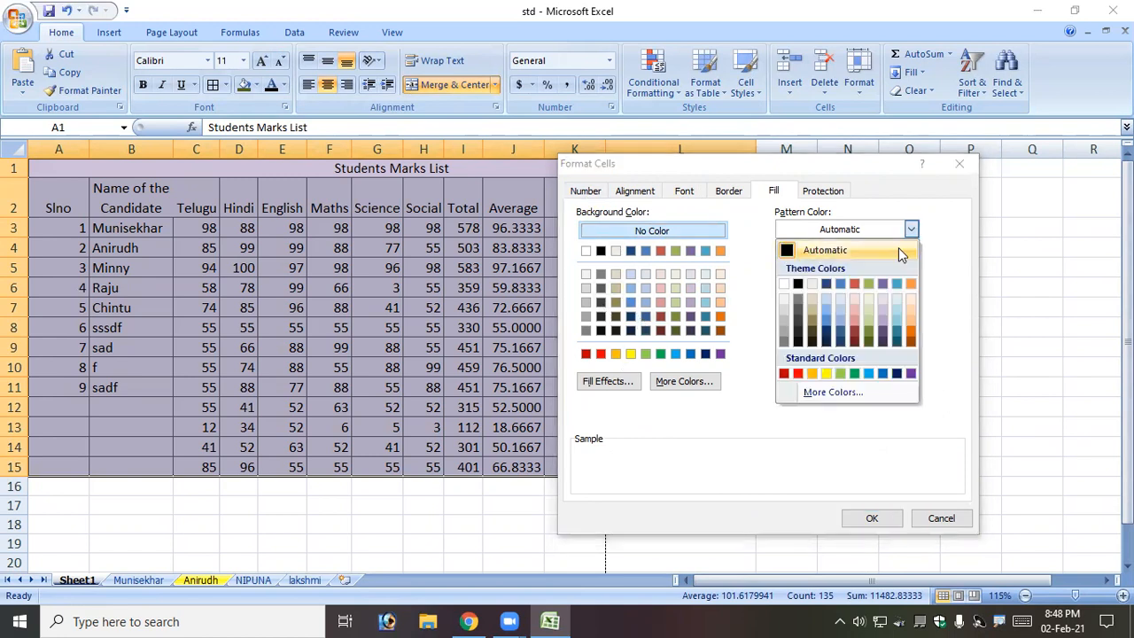
left_click(867, 325)
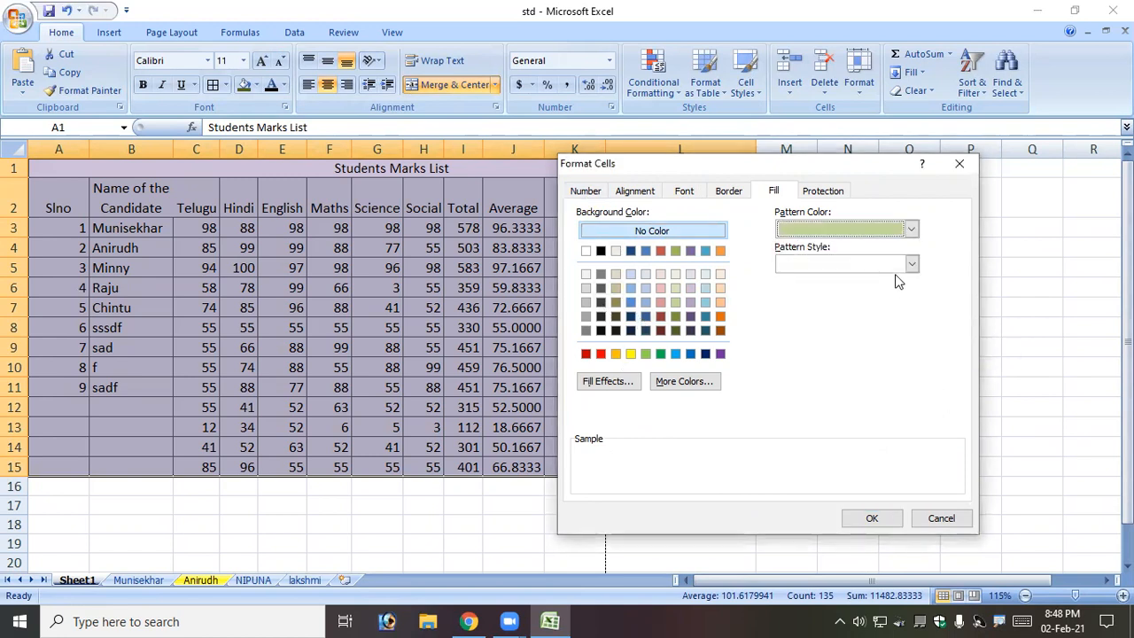
left_click(900, 265)
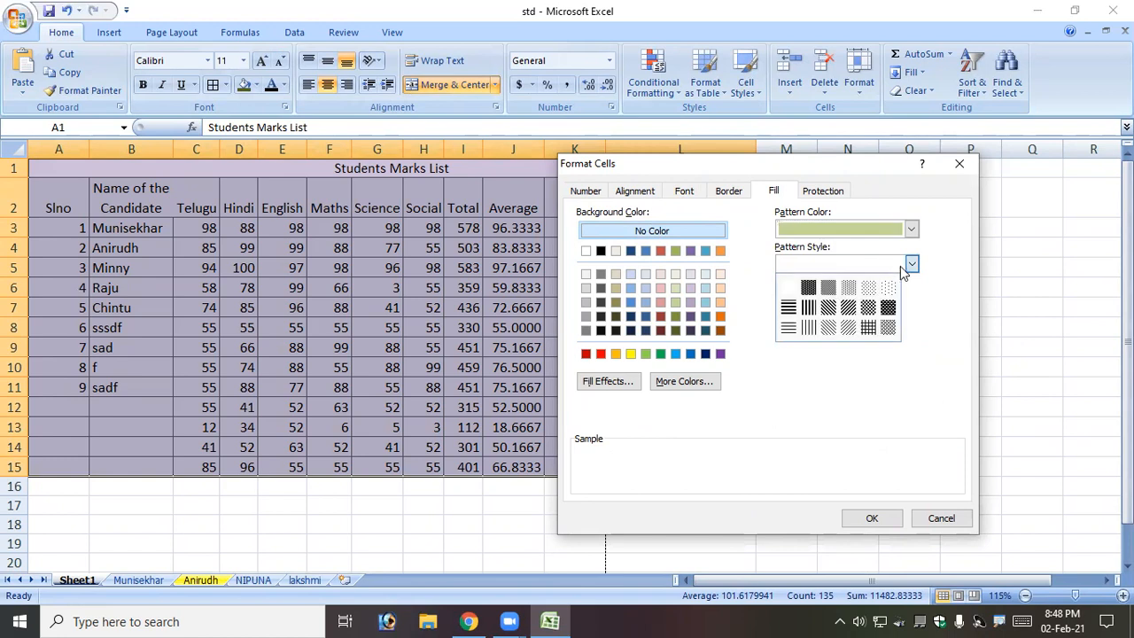
left_click(827, 309)
left_click(849, 270)
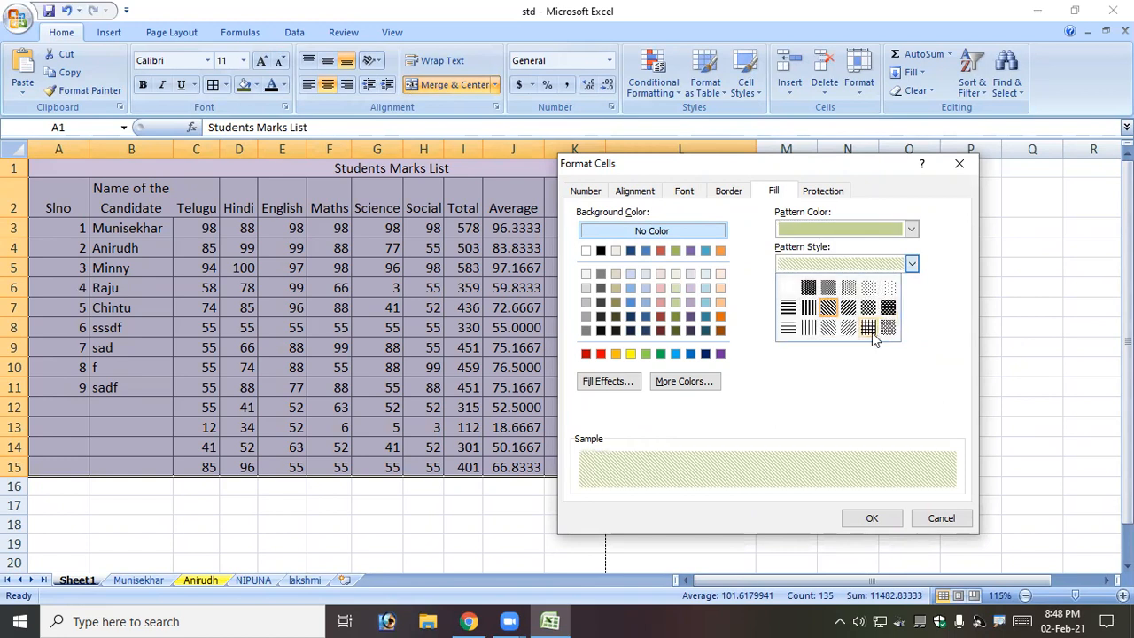
left_click(872, 332)
left_click(910, 230)
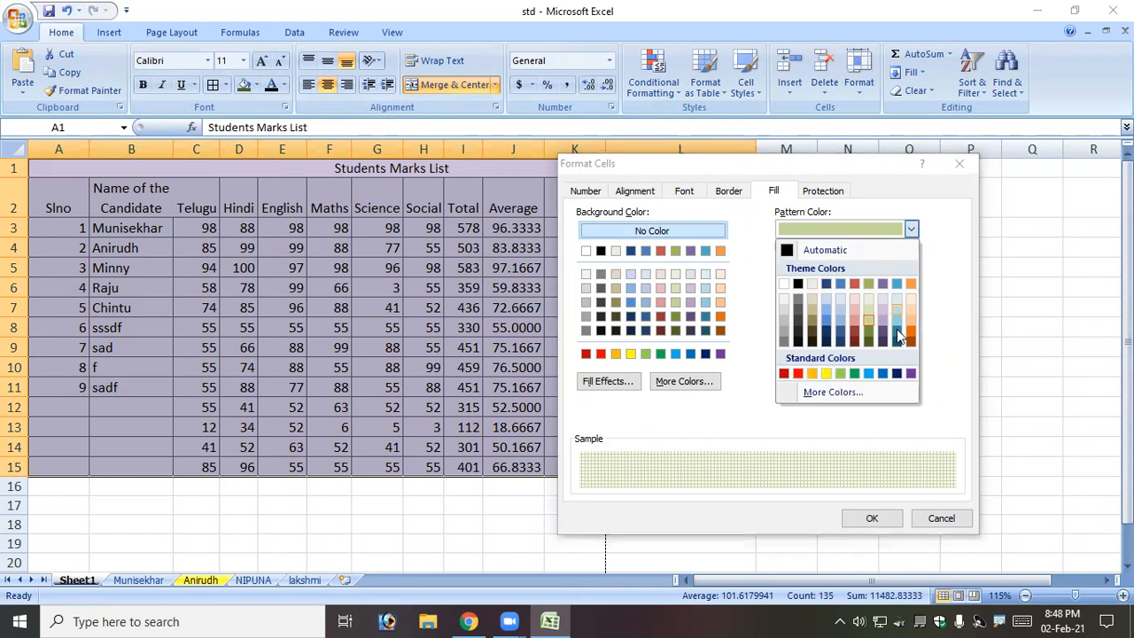
left_click(798, 373)
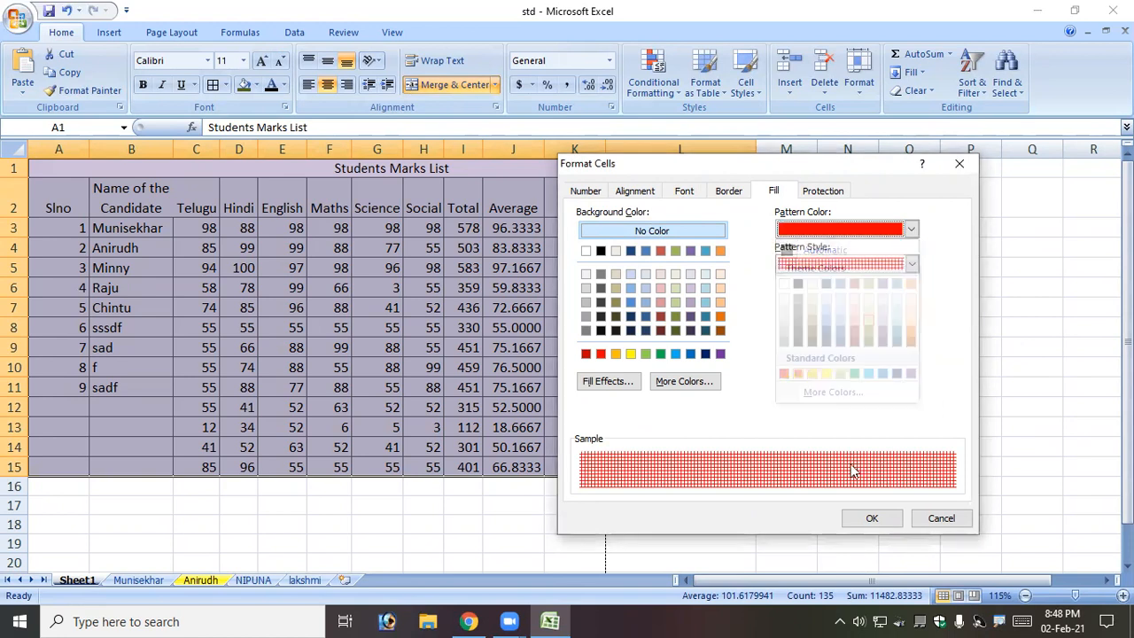
left_click(871, 519)
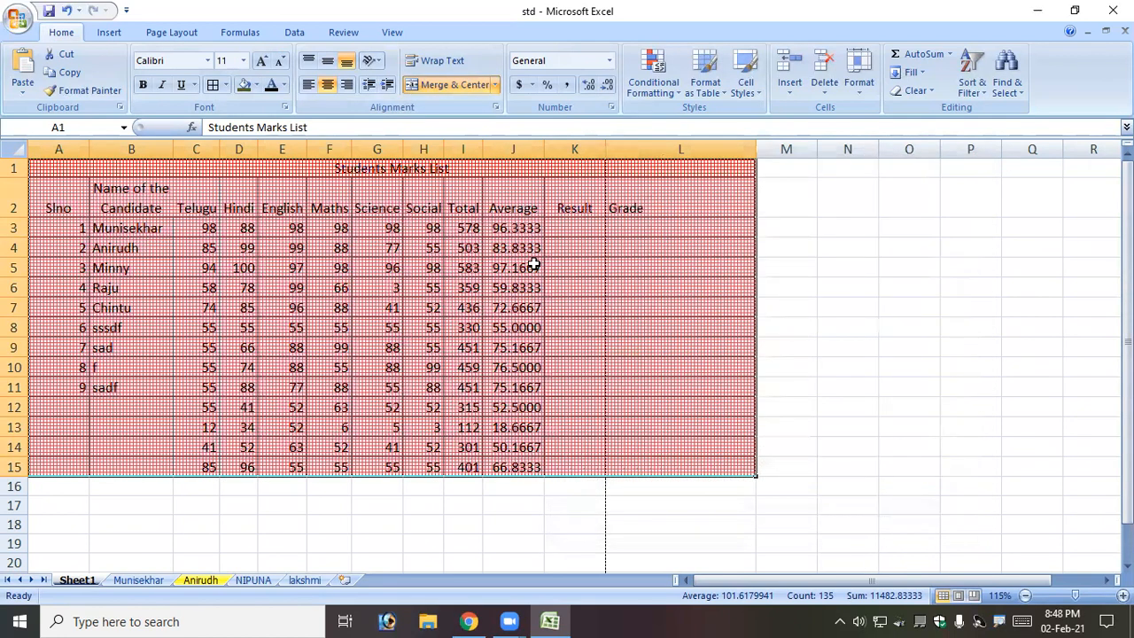
left_click(534, 264)
Clear the red grid pattern from A1:L15, setting no pattern style and an Automatic pattern colour.
left_click_drag(296, 168, 374, 461)
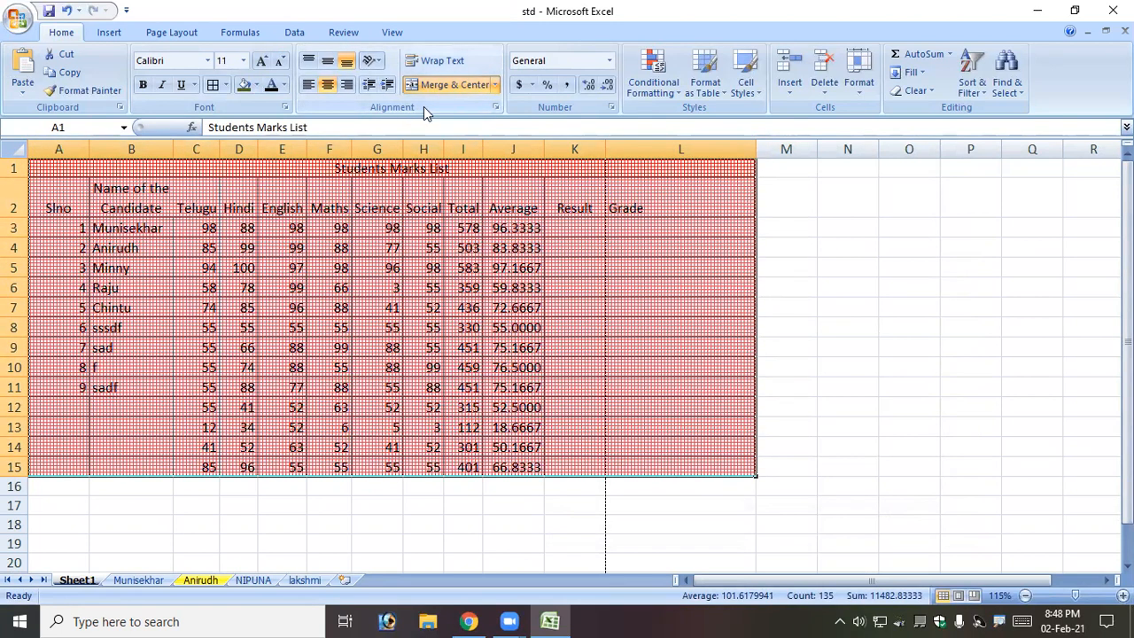
left_click(283, 108)
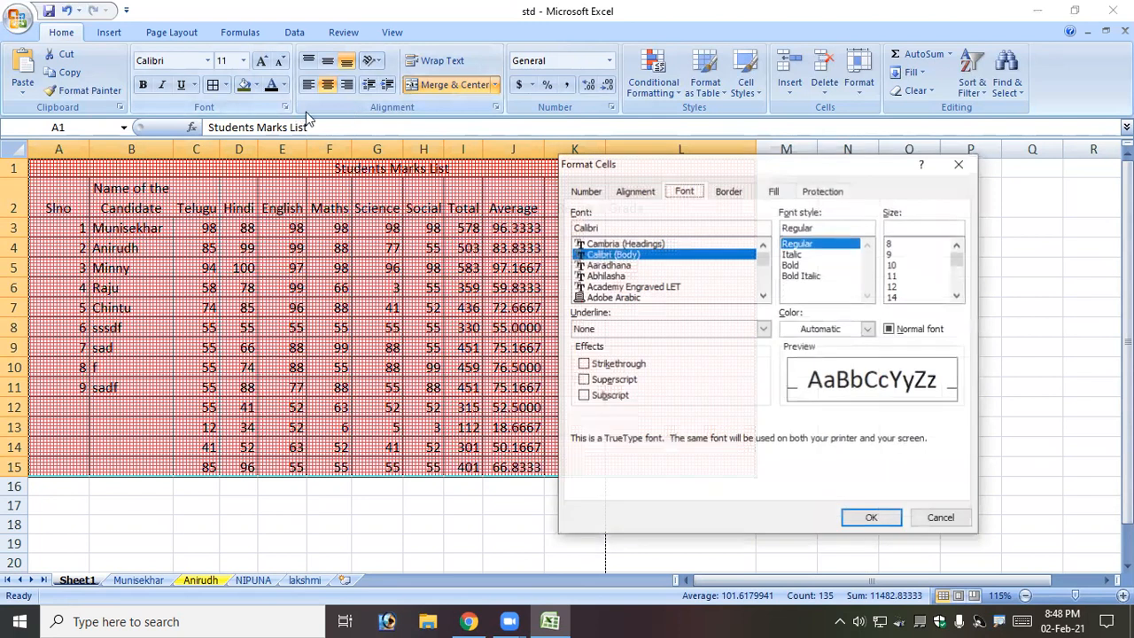
left_click(773, 191)
left_click(912, 263)
left_click(789, 287)
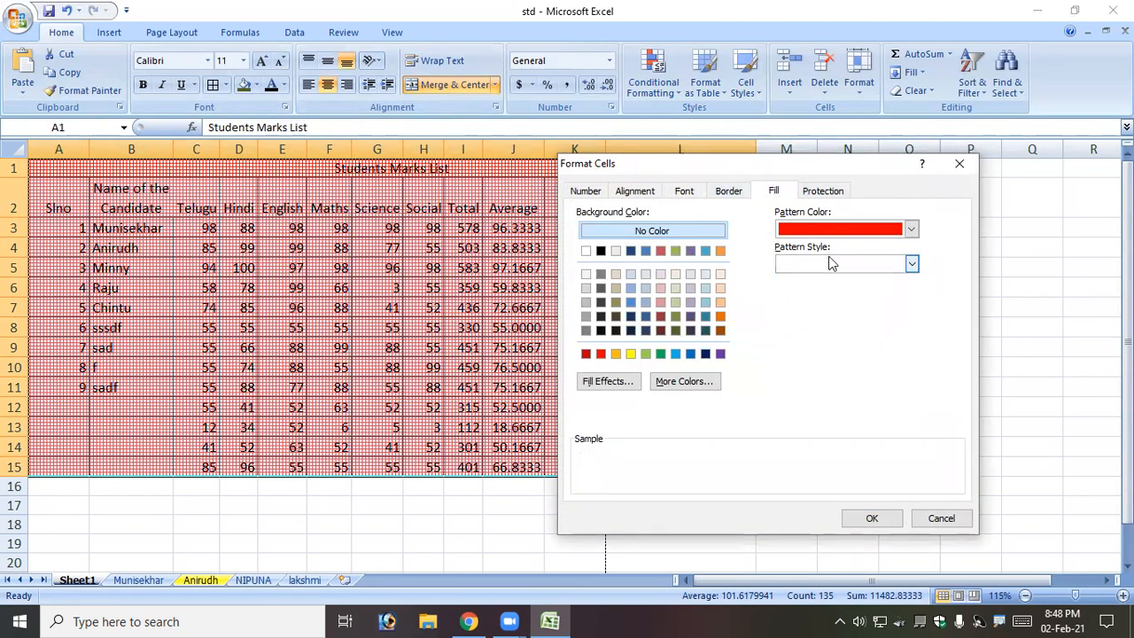
left_click(849, 233)
left_click(841, 255)
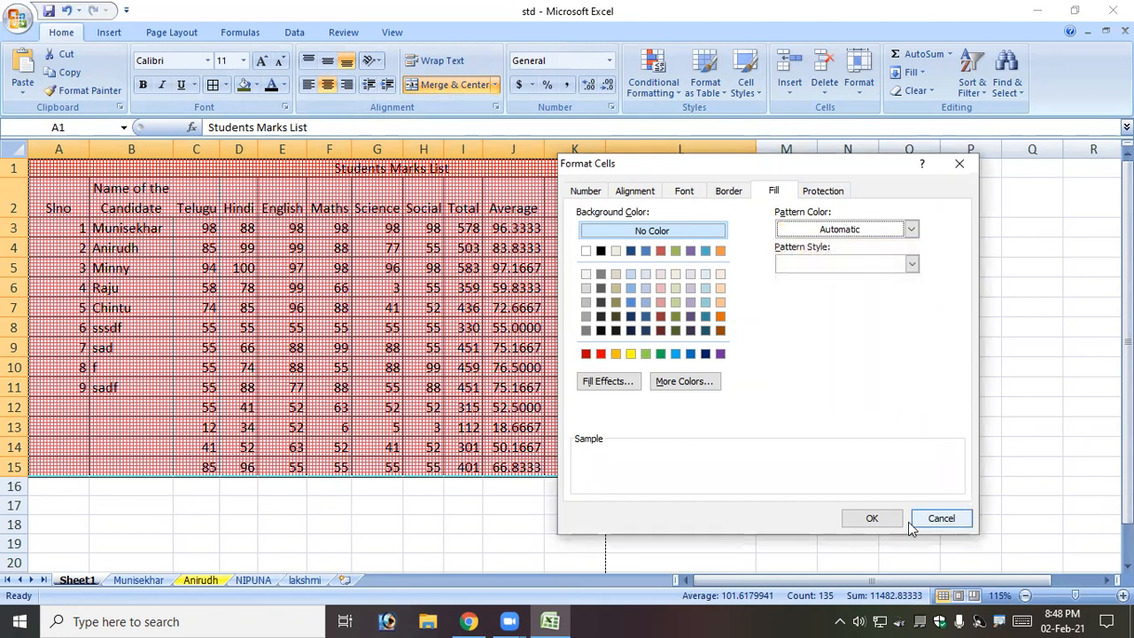
left_click(872, 519)
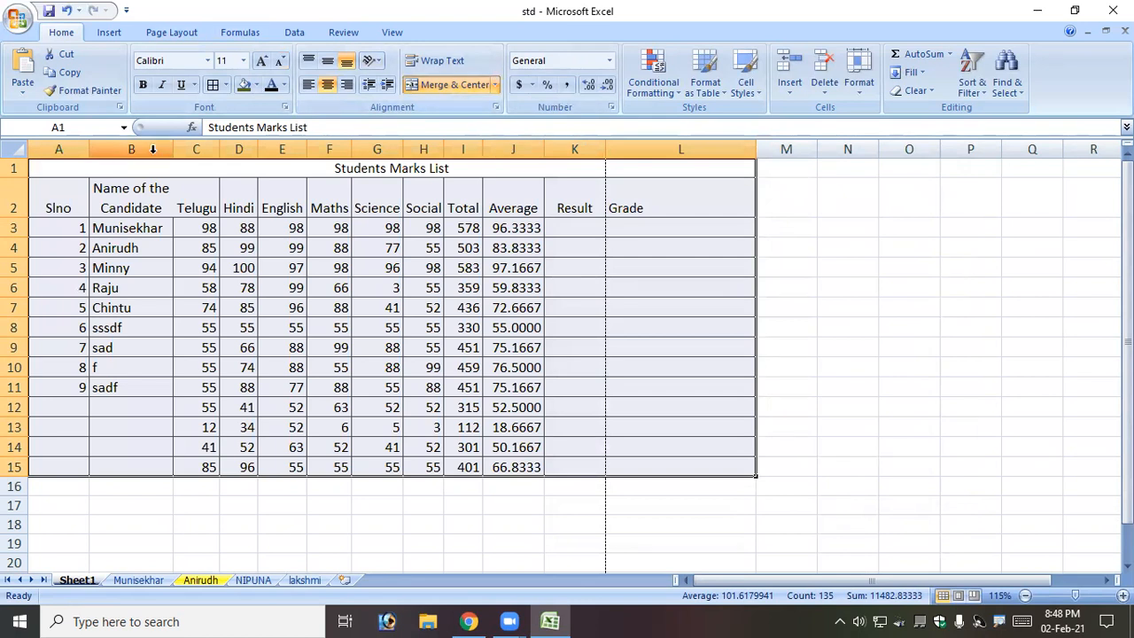
left_click(225, 291)
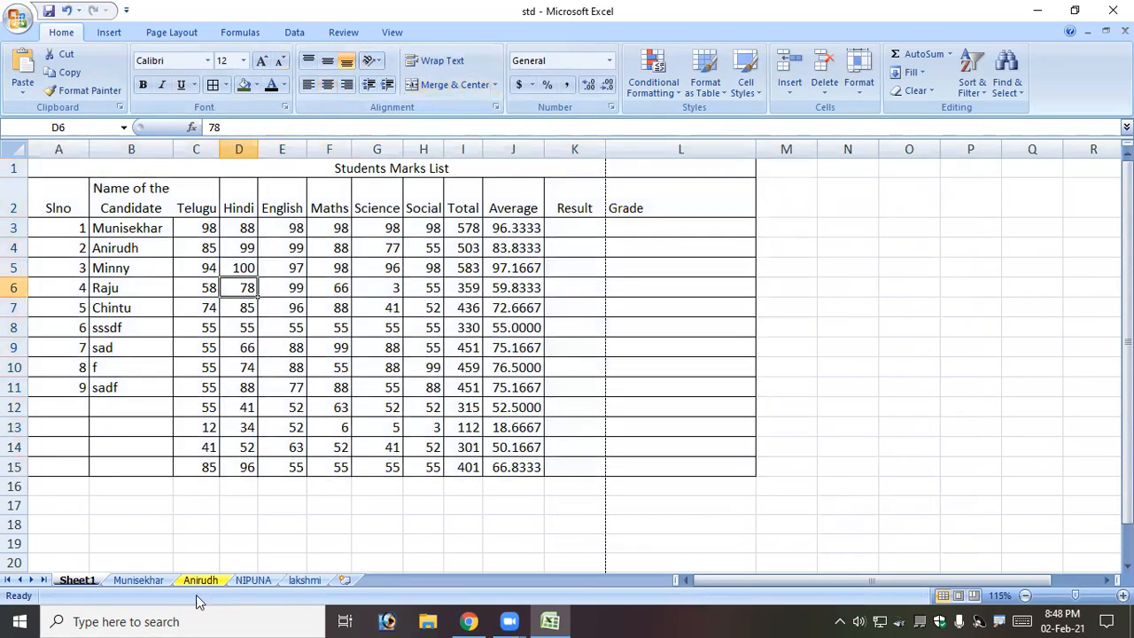
Switch to the other marks sheet and inspect its coloured template range A1:L13.
left_click(142, 580)
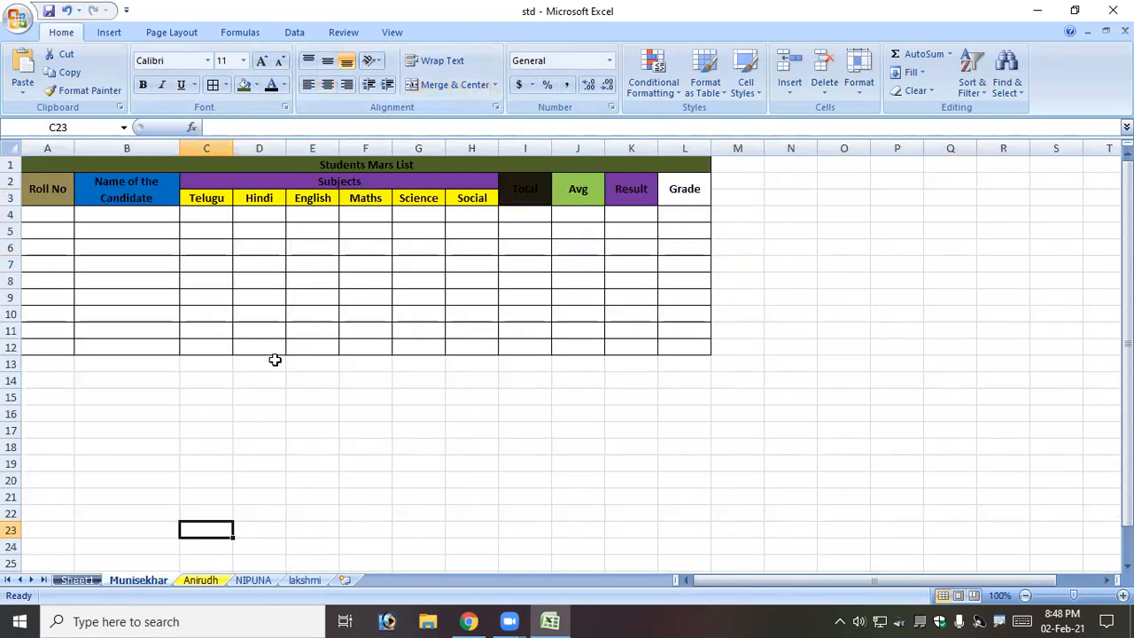
left_click_drag(200, 165, 256, 360)
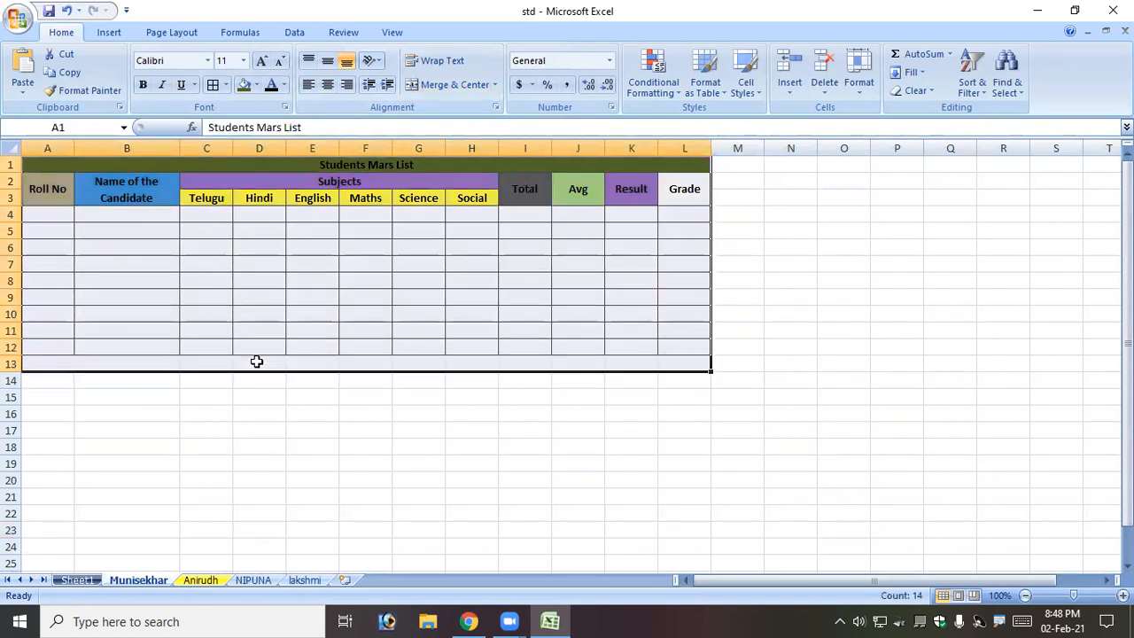
left_click(253, 414)
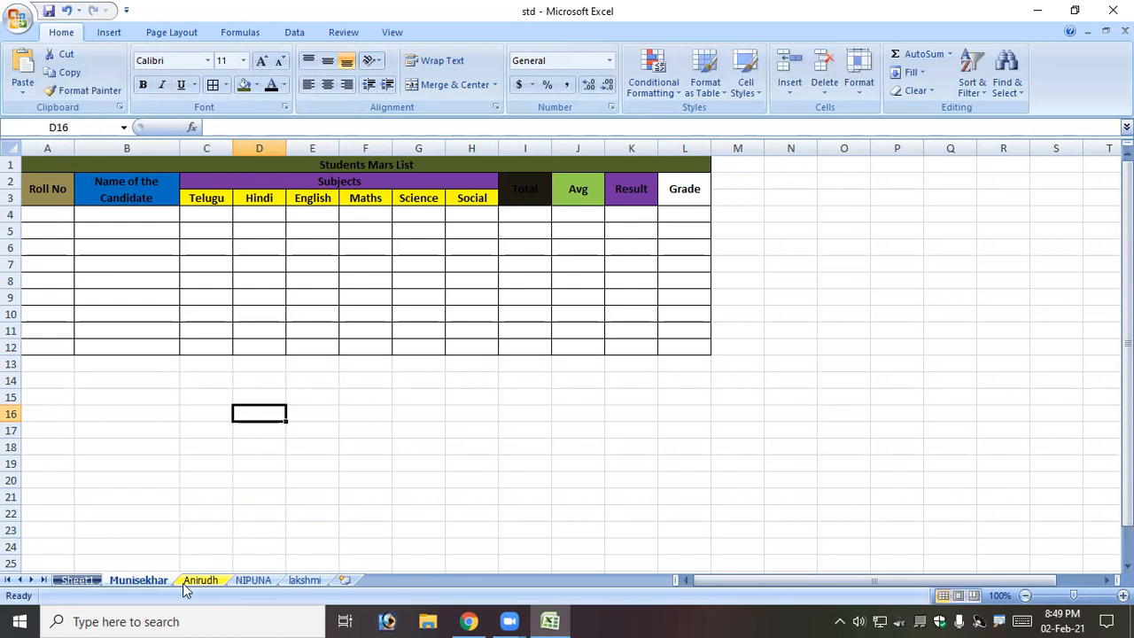
Return to Sheet1's marks table, look over the AutoSum and Fill menus, and select empty cell B12.
left_click(71, 580)
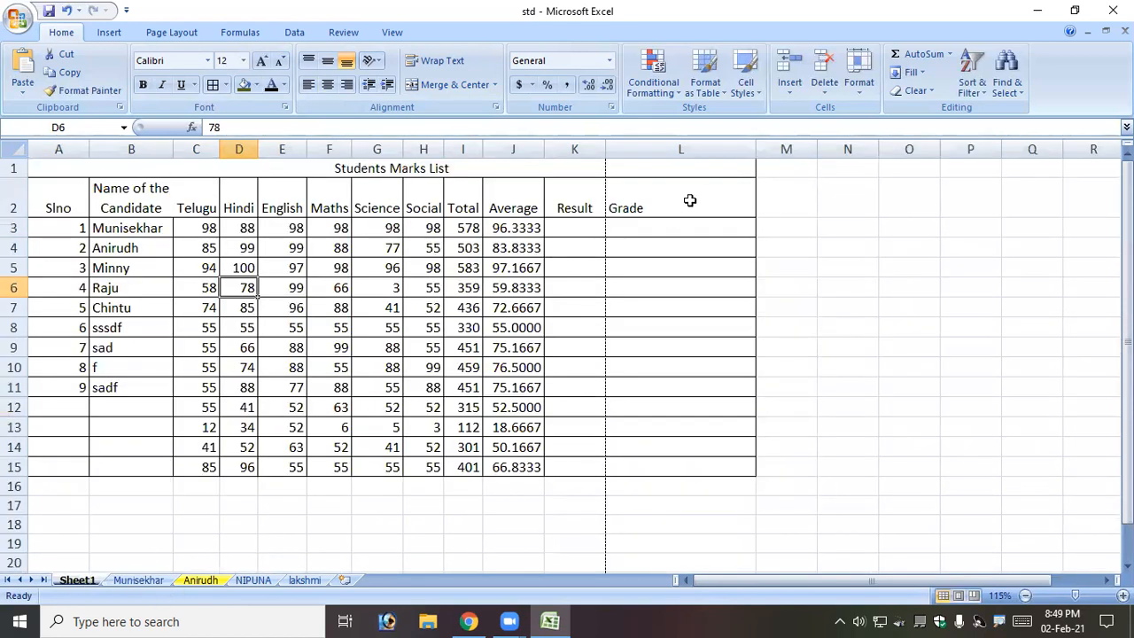
left_click(948, 55)
left_click(944, 57)
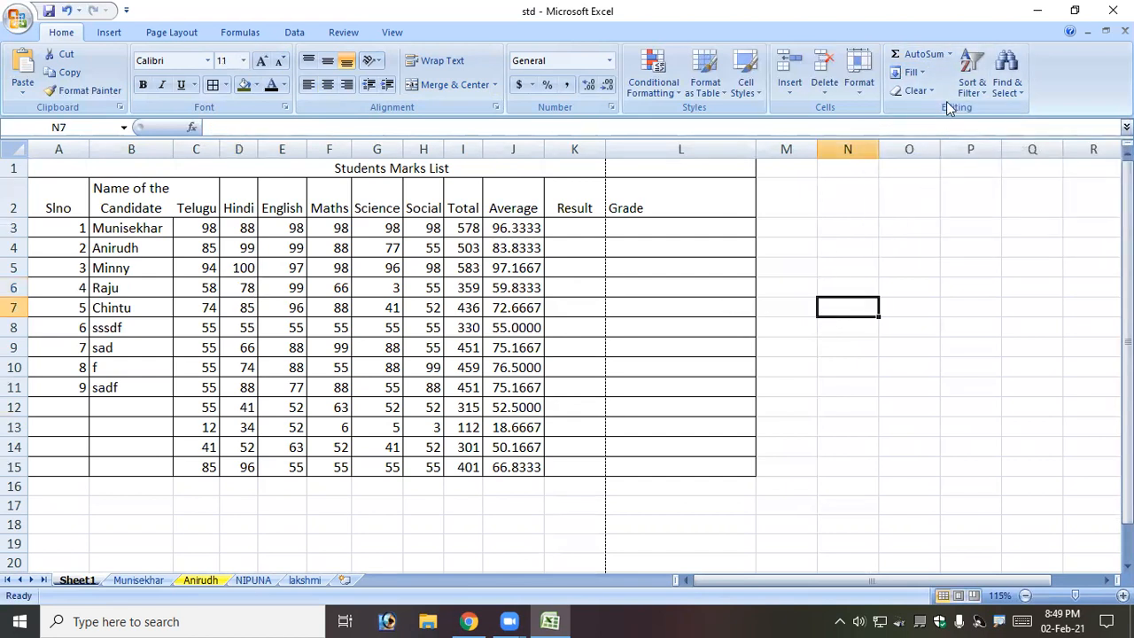
left_click(922, 71)
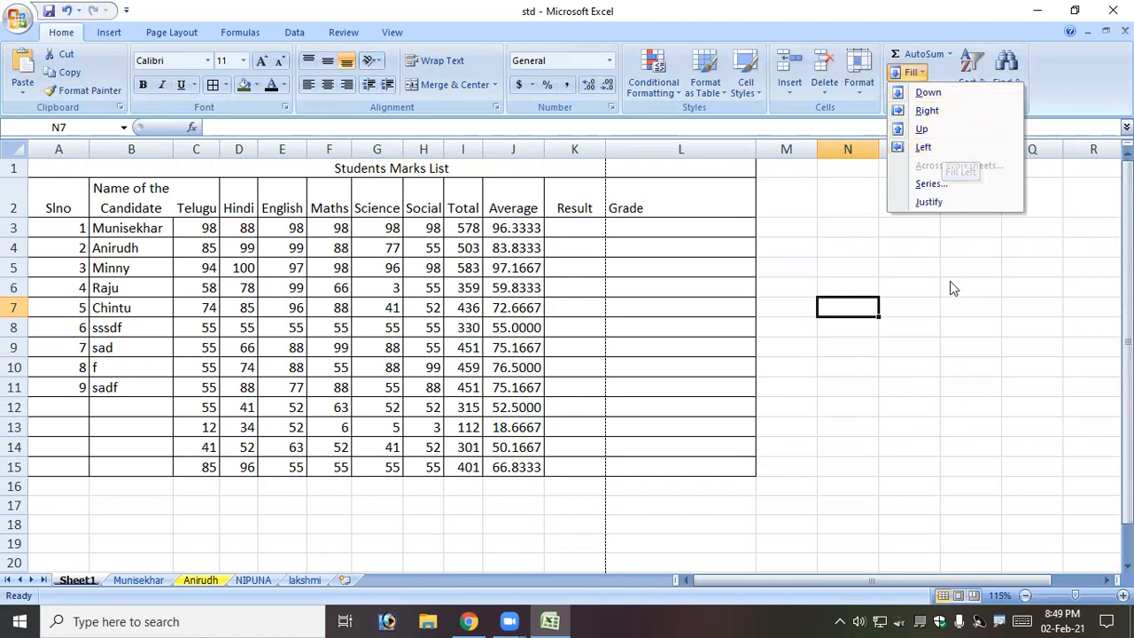
left_click(202, 387)
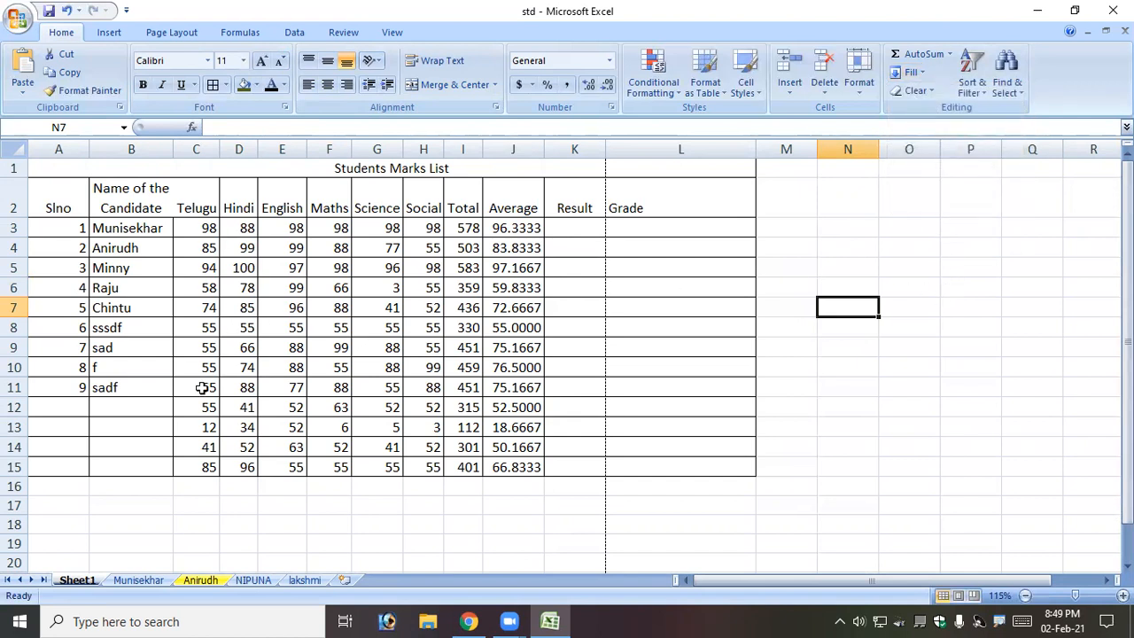
left_click(128, 409)
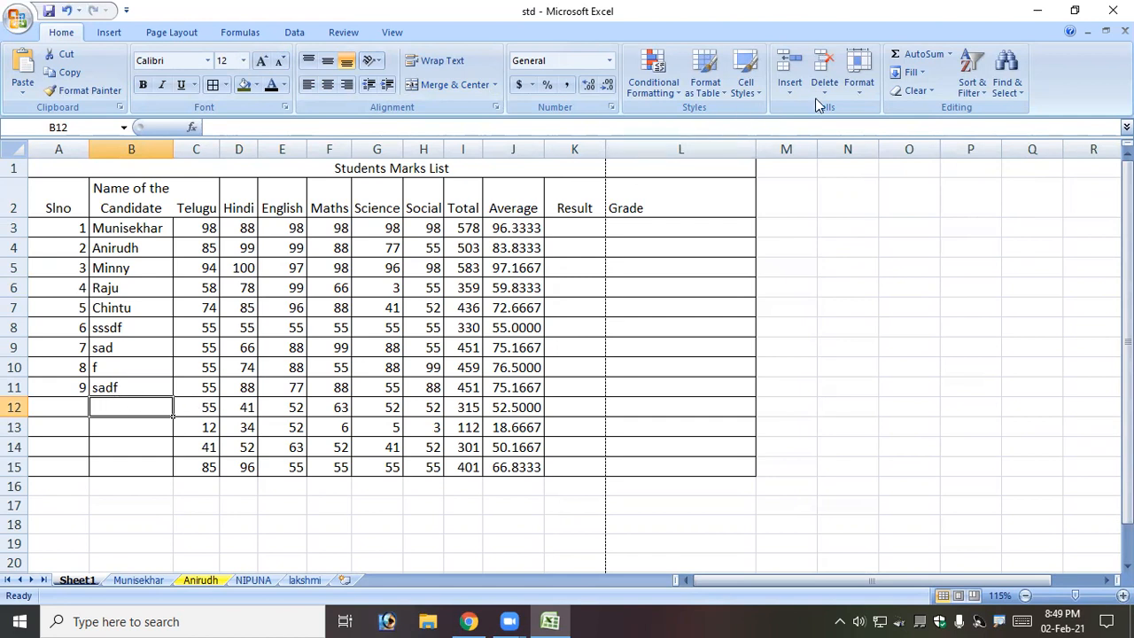
Fill B12 from the right and B13 downward so both hold 55.
left_click(911, 72)
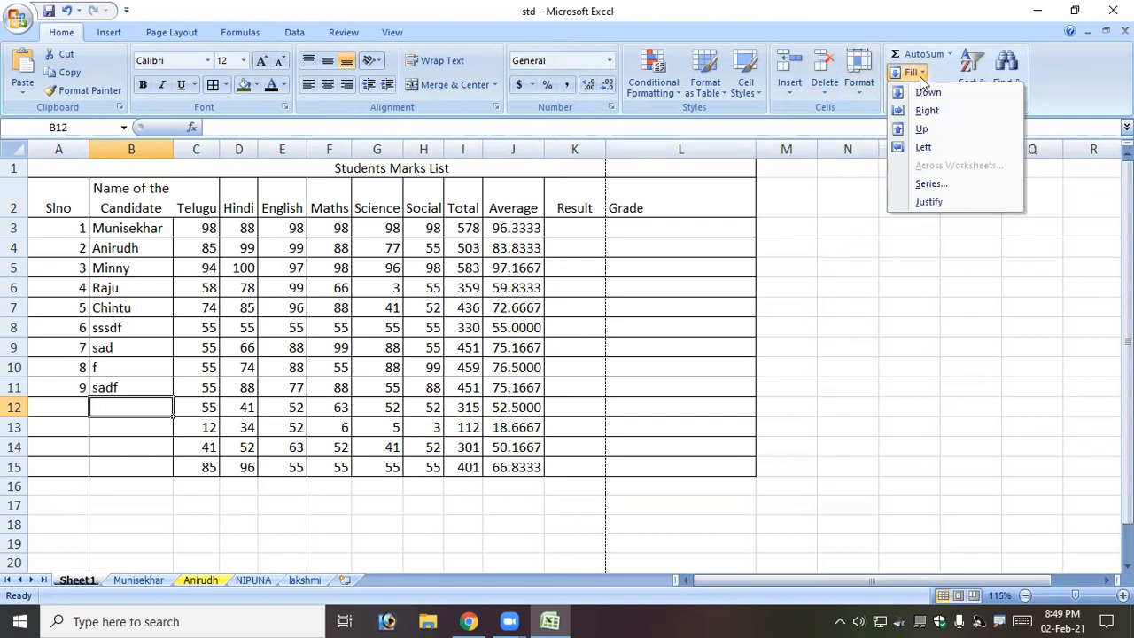
left_click(920, 149)
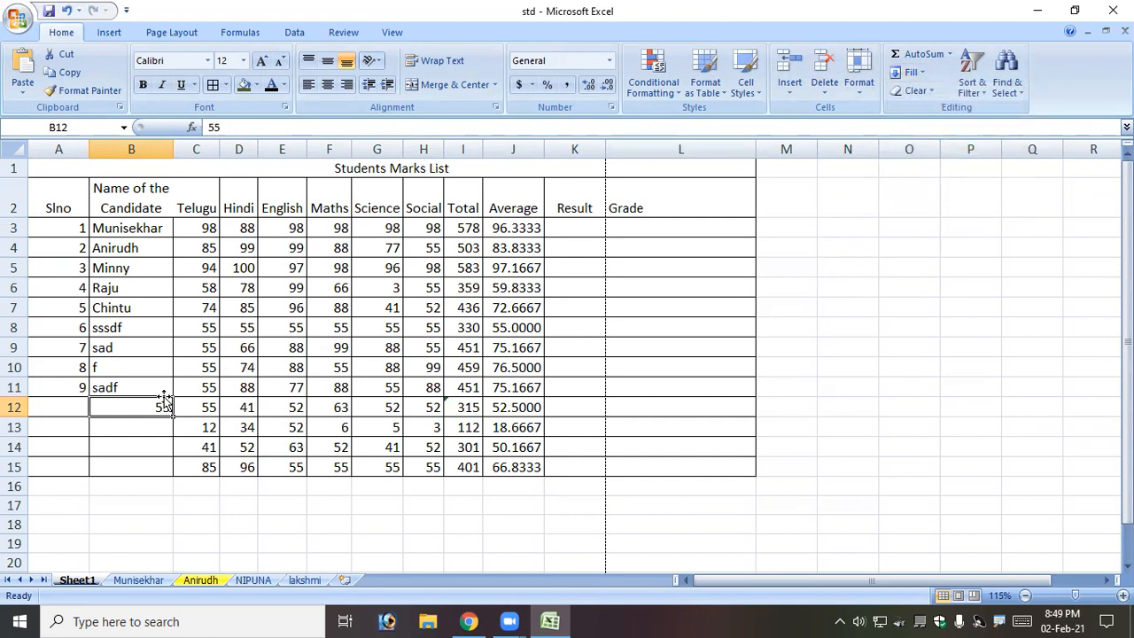
left_click(115, 426)
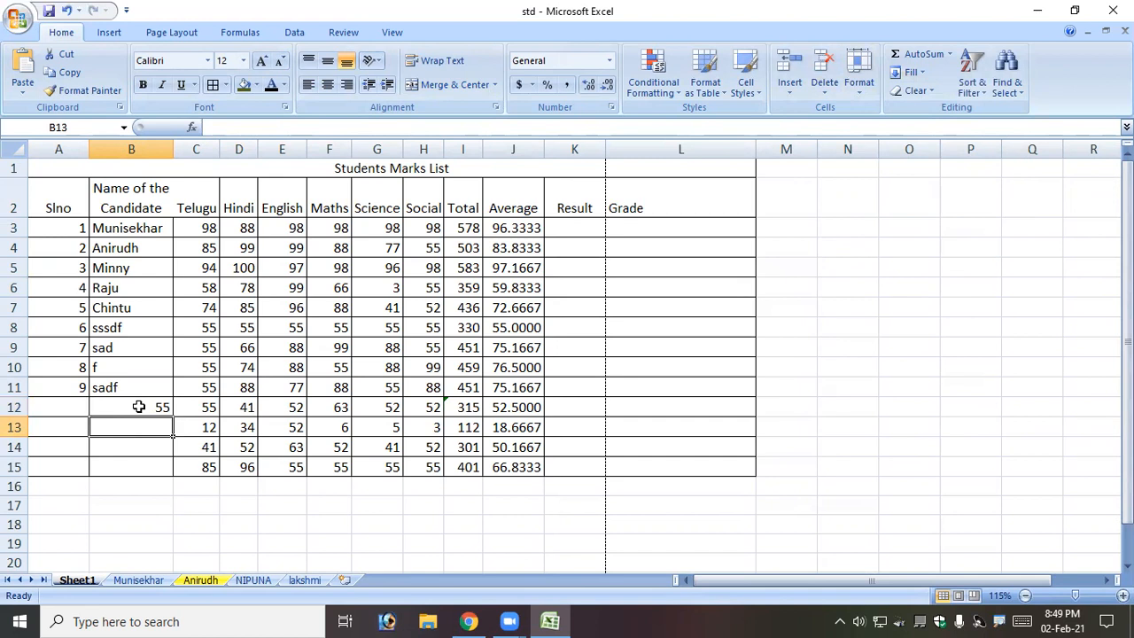
left_click(919, 72)
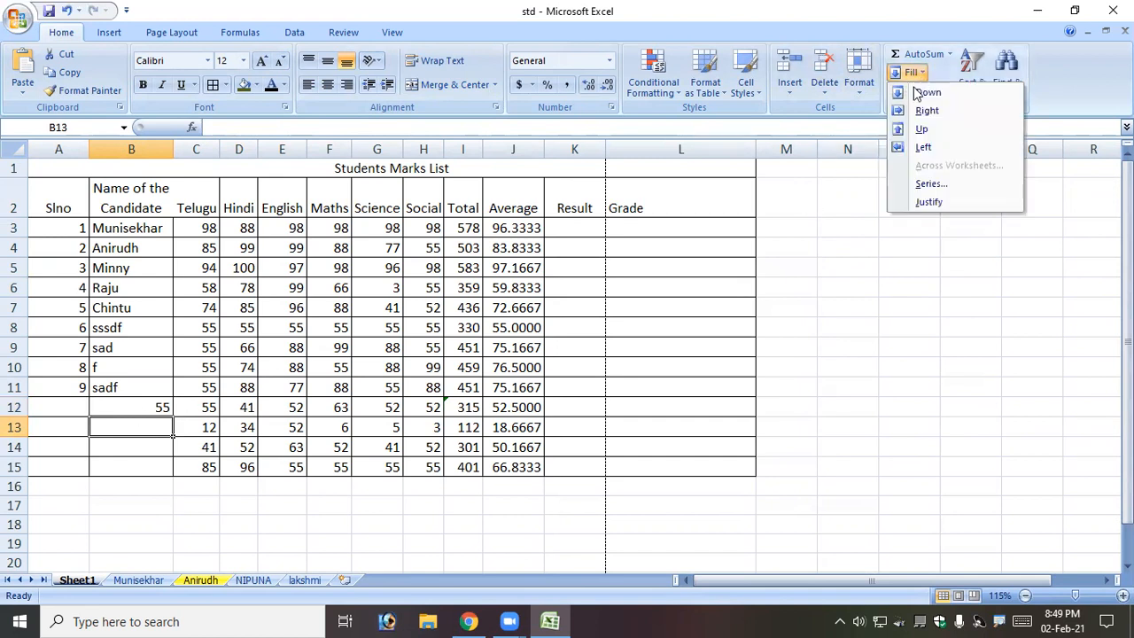
left_click(923, 93)
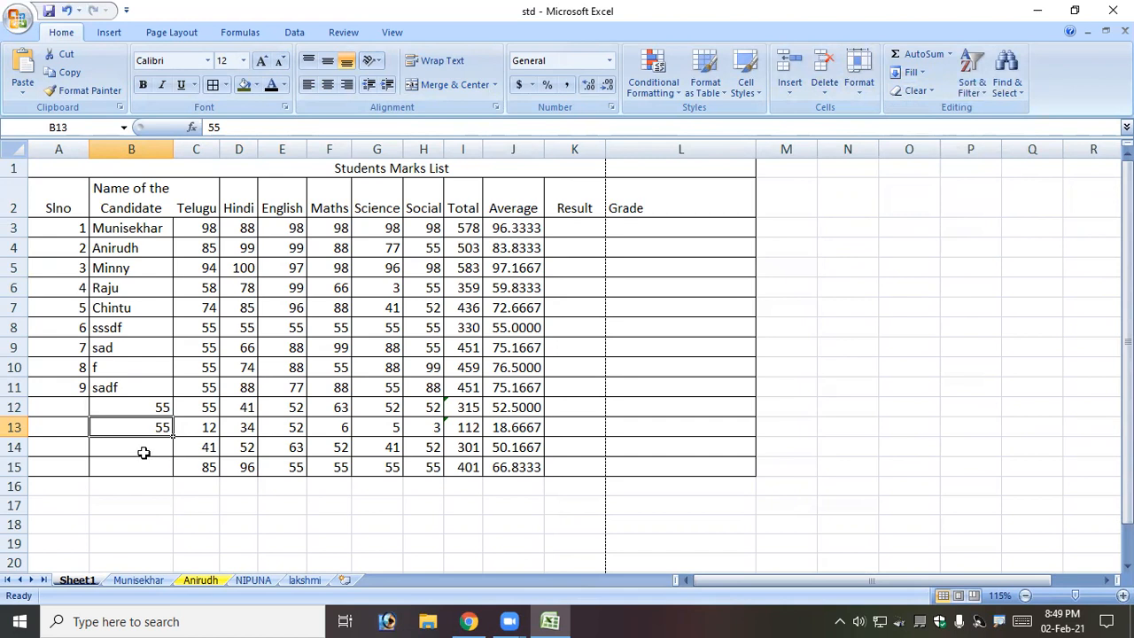
Fill B11 from the left and B10 upward so both hold 9.
left_click(115, 390)
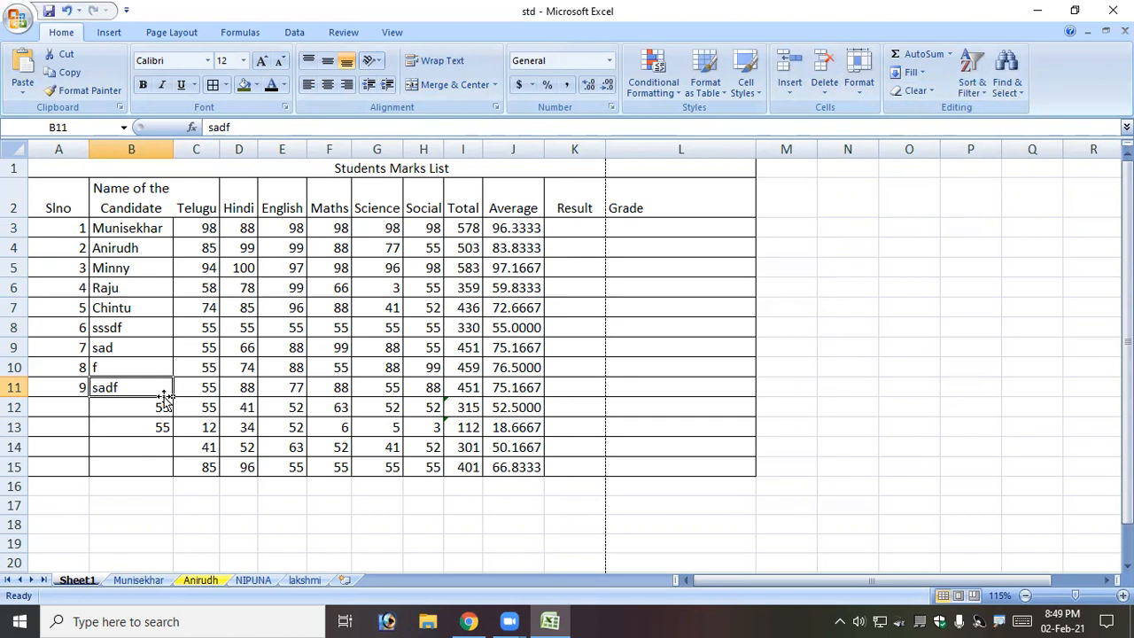
left_click(910, 72)
left_click(927, 115)
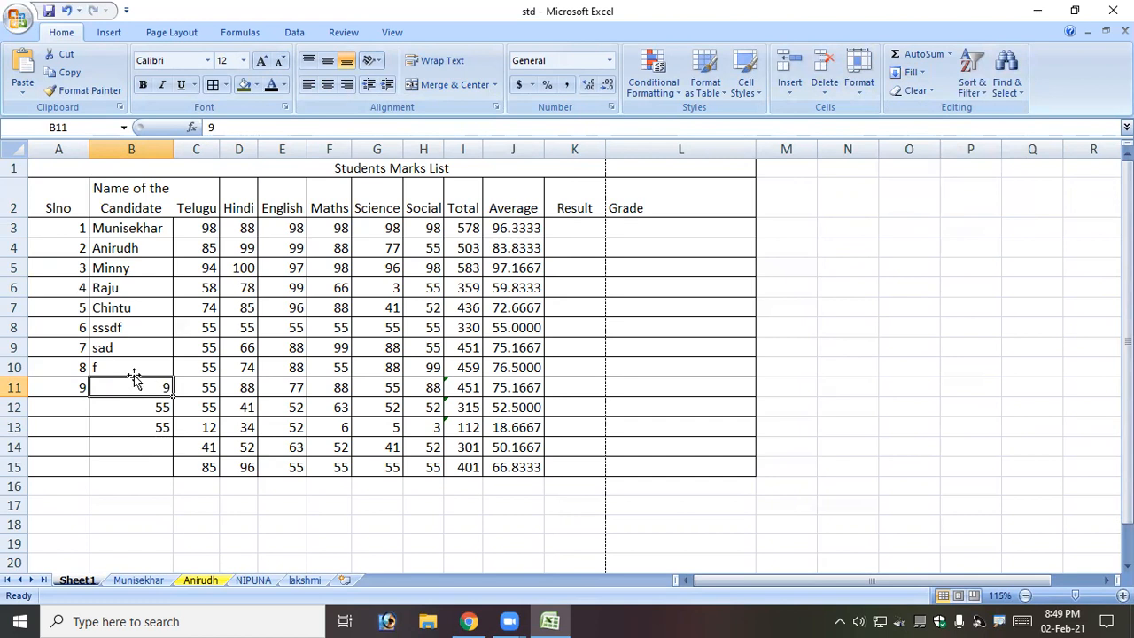
left_click(137, 368)
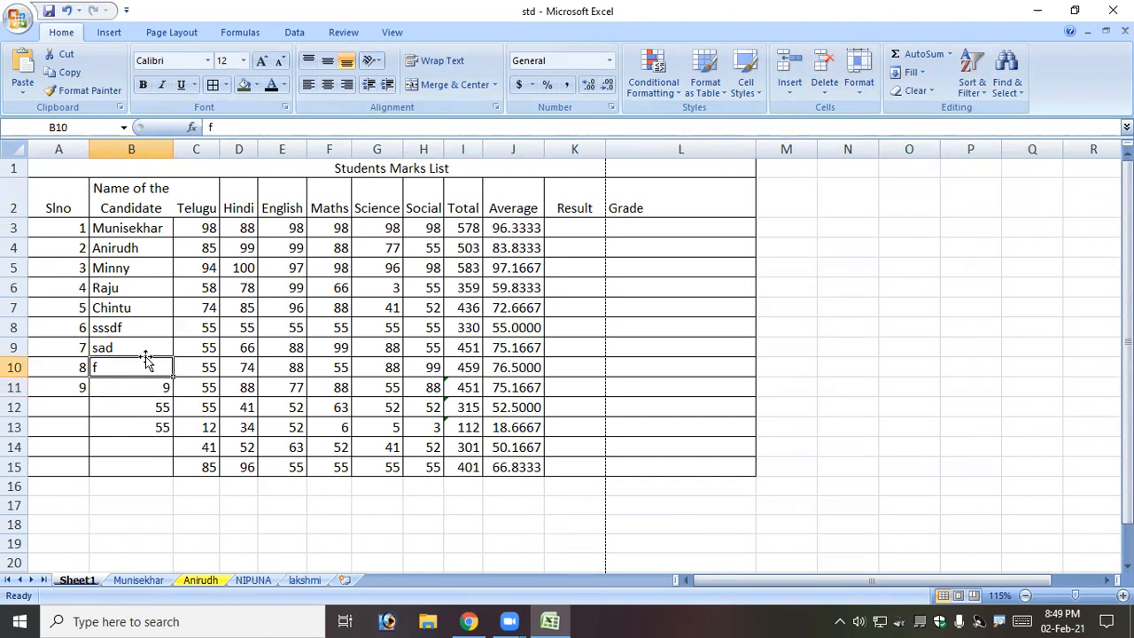
left_click(915, 90)
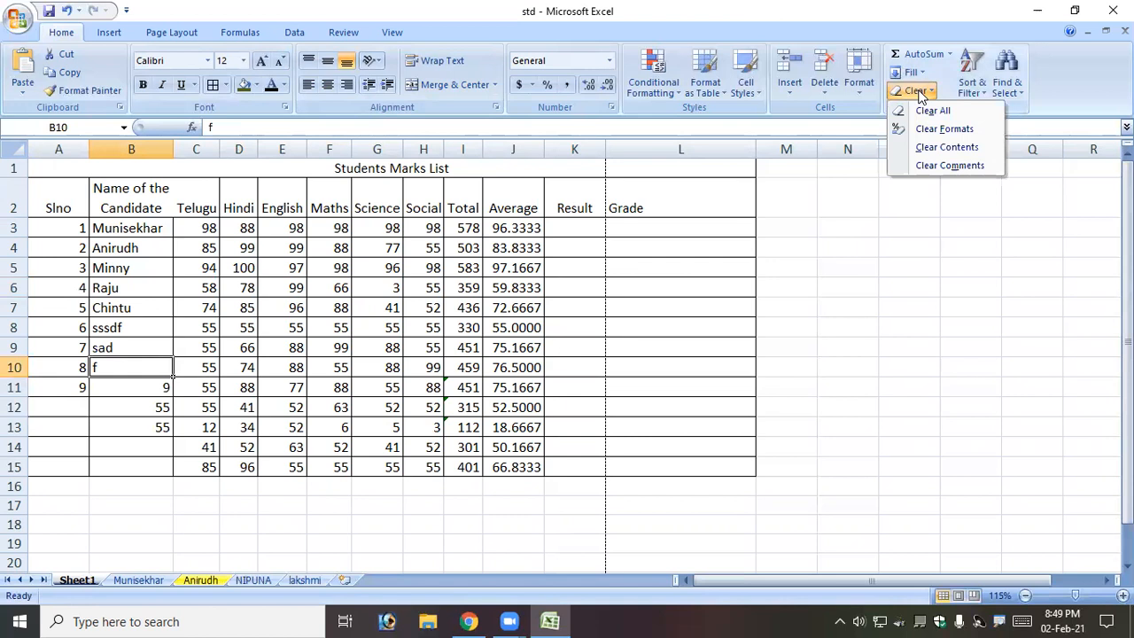
left_click(910, 72)
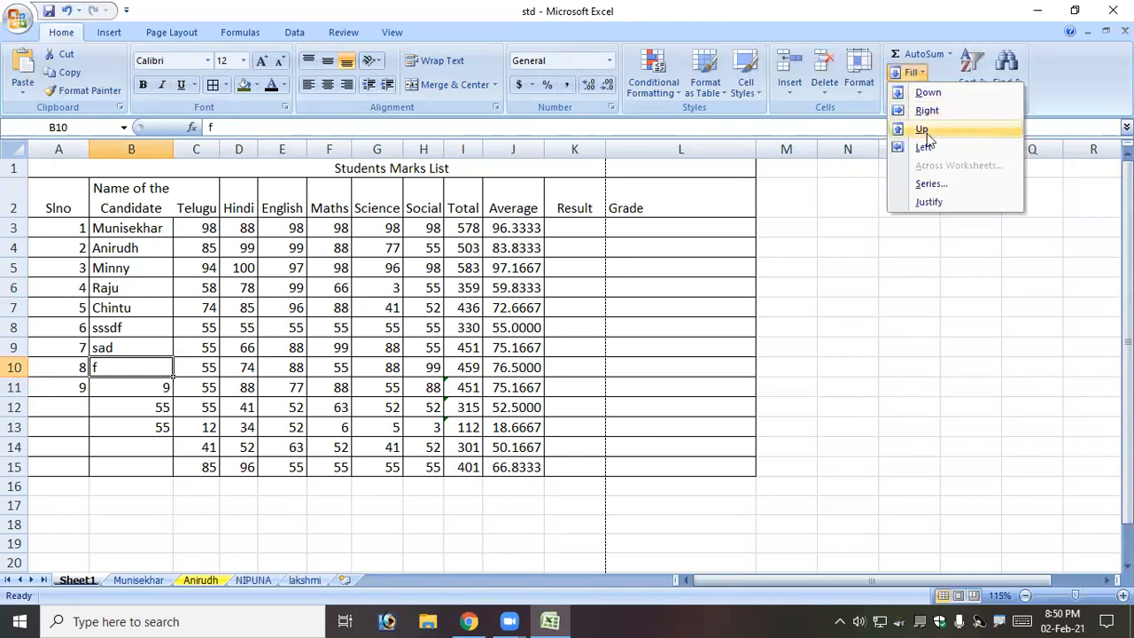
left_click(924, 132)
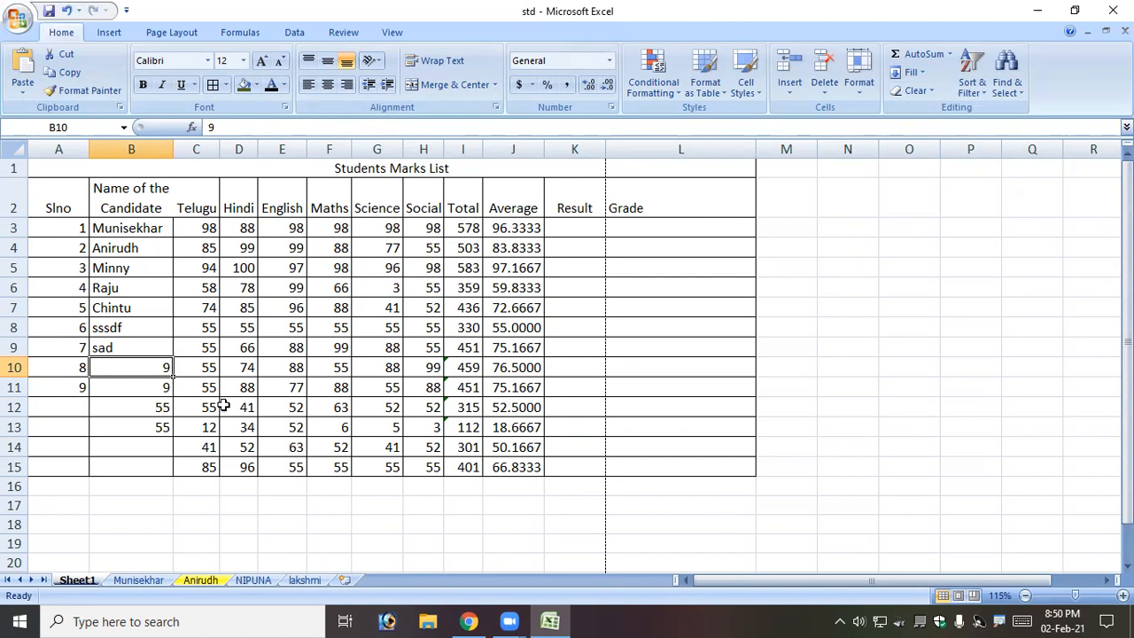
Copy 41 from C14 into B14, B15, B13 and A13 with the fill handle.
left_click(183, 449)
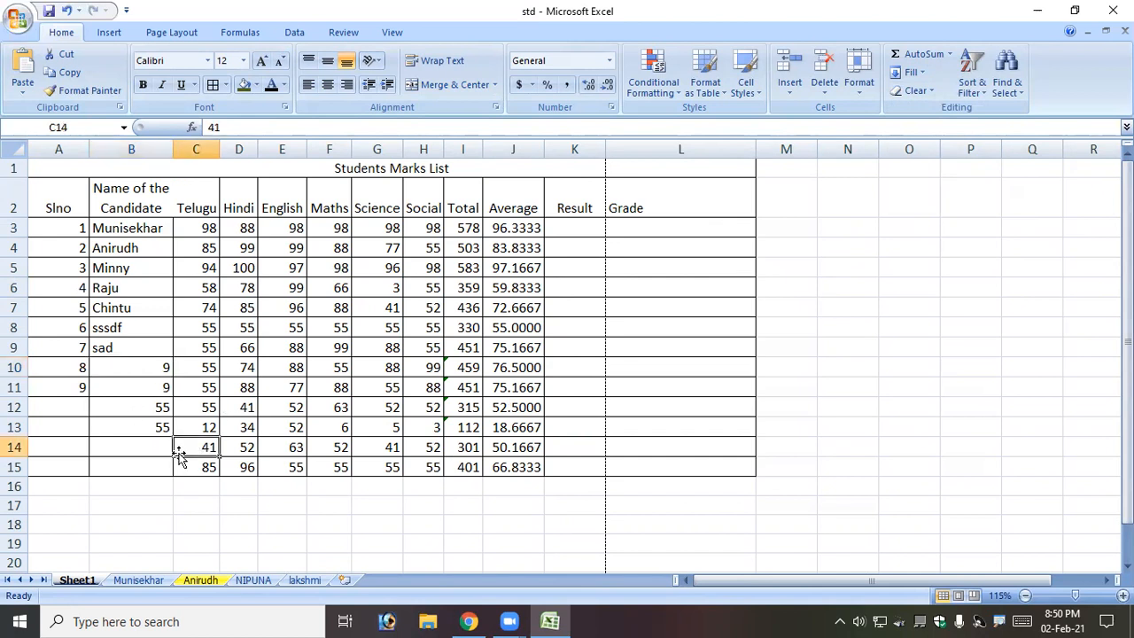
left_click_drag(132, 459, 55, 432)
left_click(112, 447)
left_click(159, 466)
left_click(166, 451)
left_click(165, 426)
left_click(80, 463)
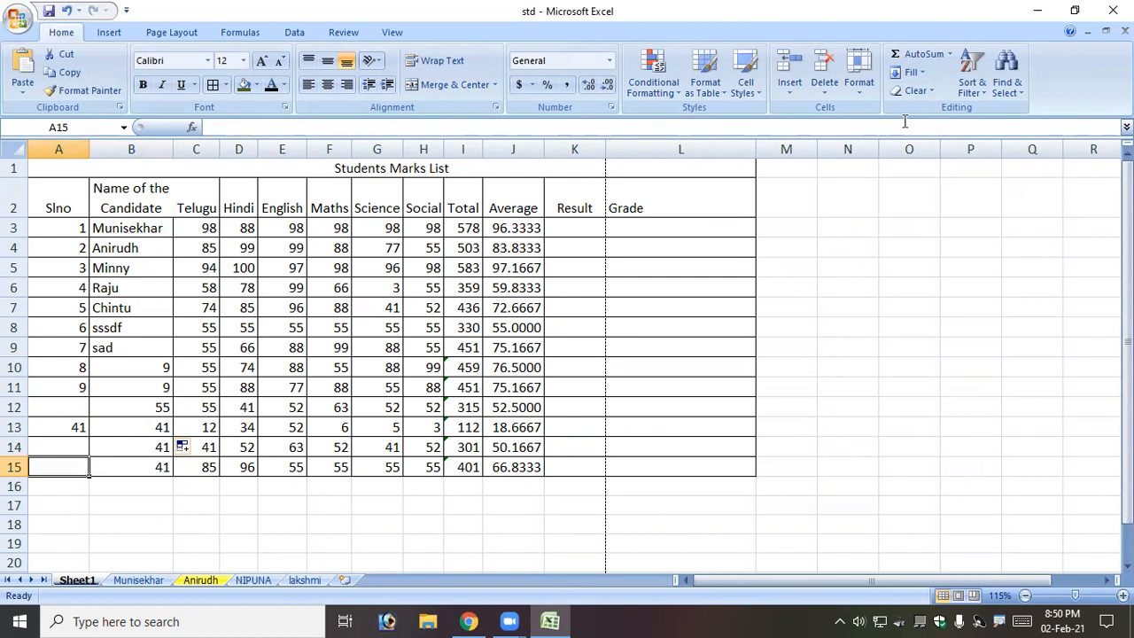
Look at the Fill Series dialog, close it unapplied, and select empty cells below the table.
left_click(914, 72)
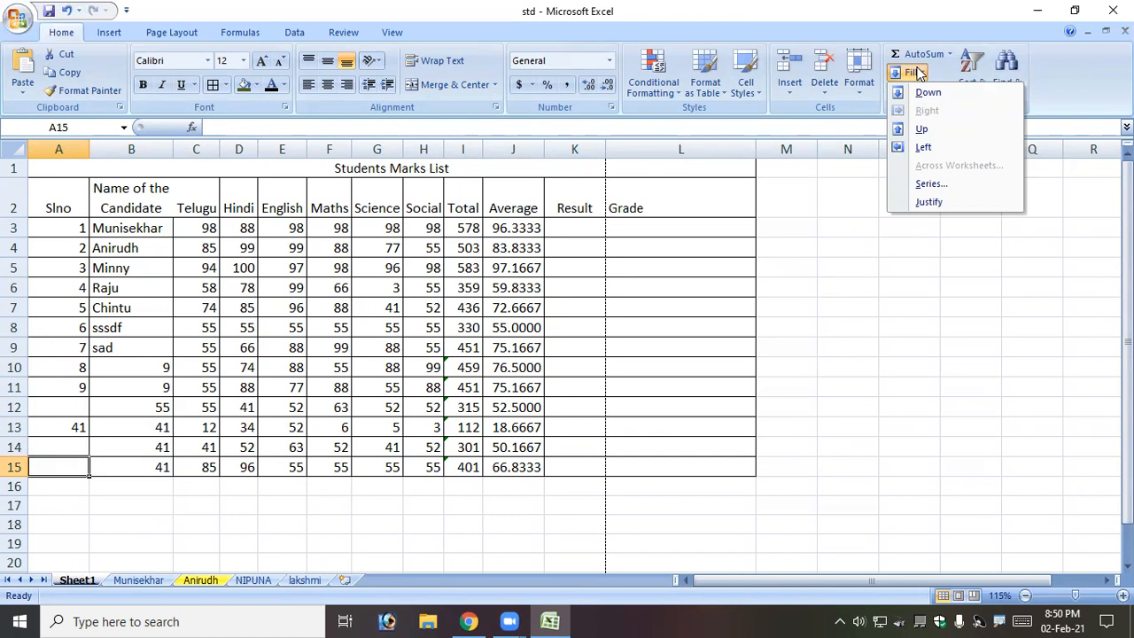
left_click(931, 183)
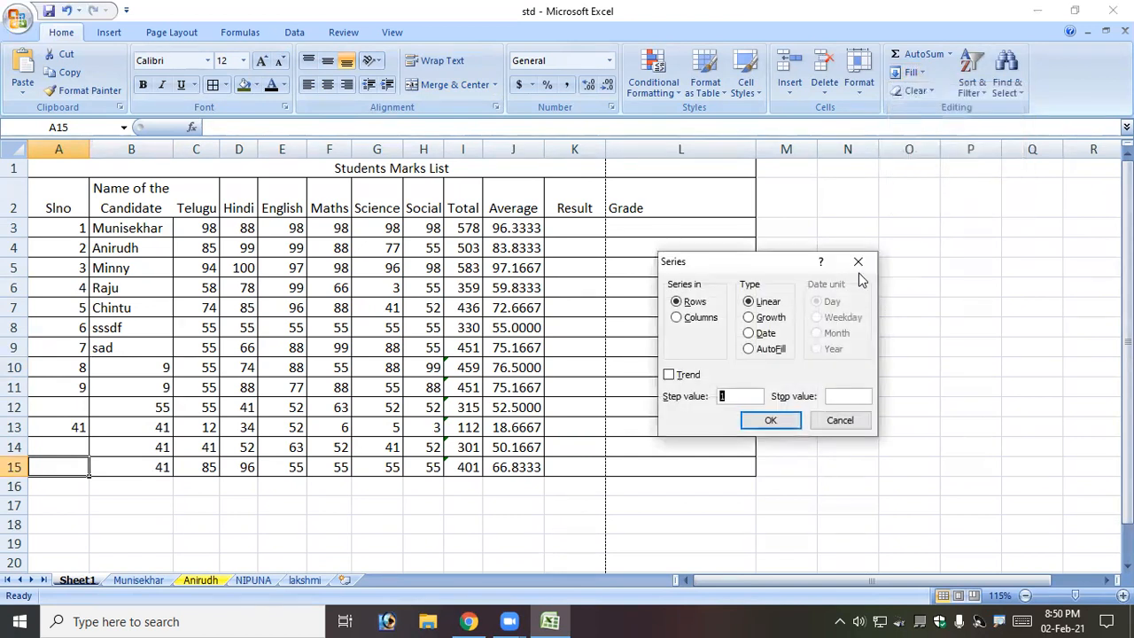
scroll(108, 329, "down", 3)
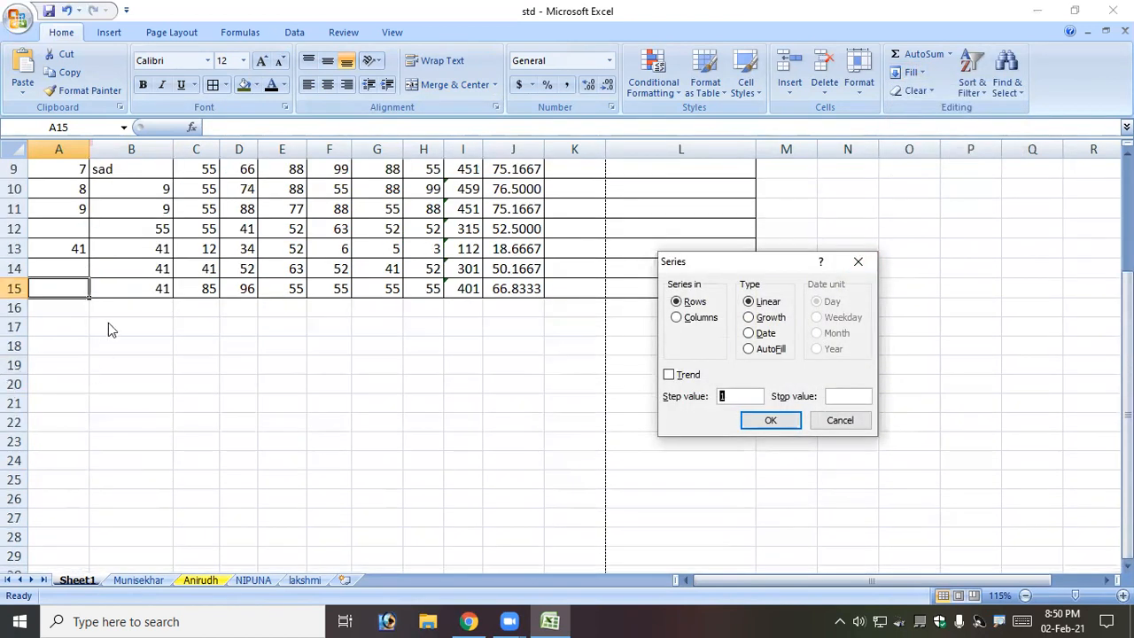
left_click(857, 261)
left_click_drag(81, 327, 925, 358)
left_click(98, 477)
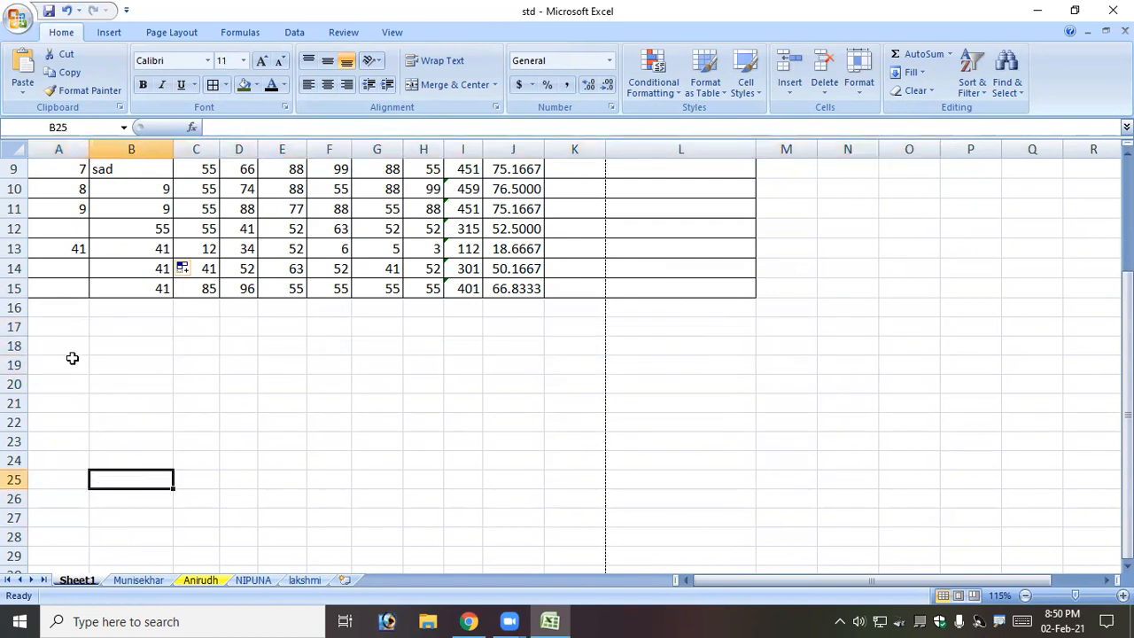
Enter 1 in cell A18 below the marks list.
left_click(75, 345)
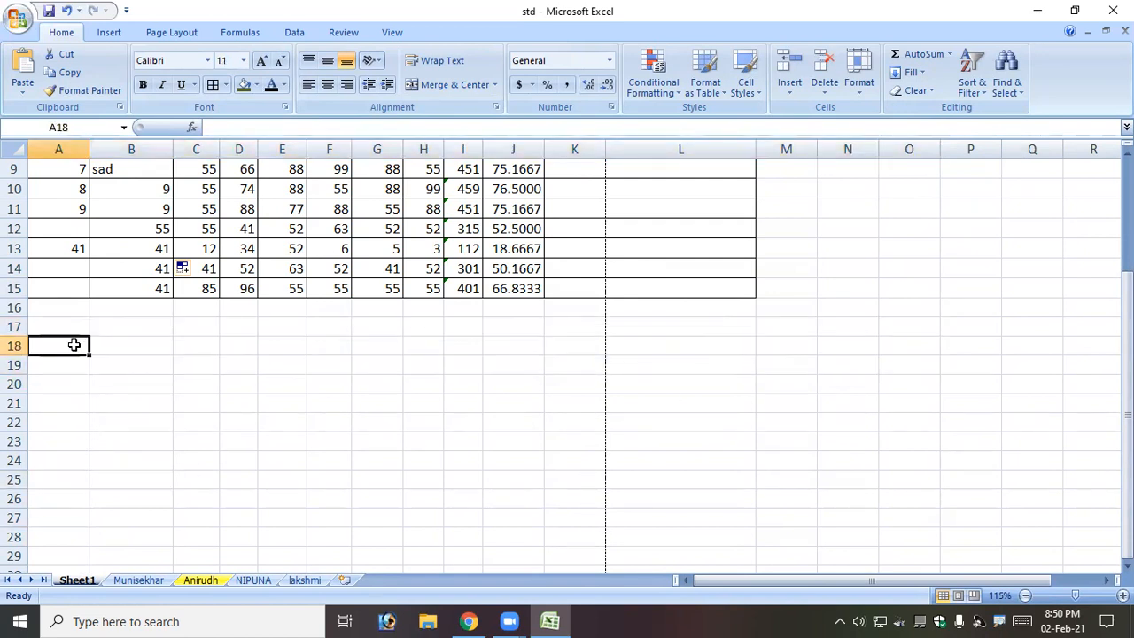
type("1")
key("Return")
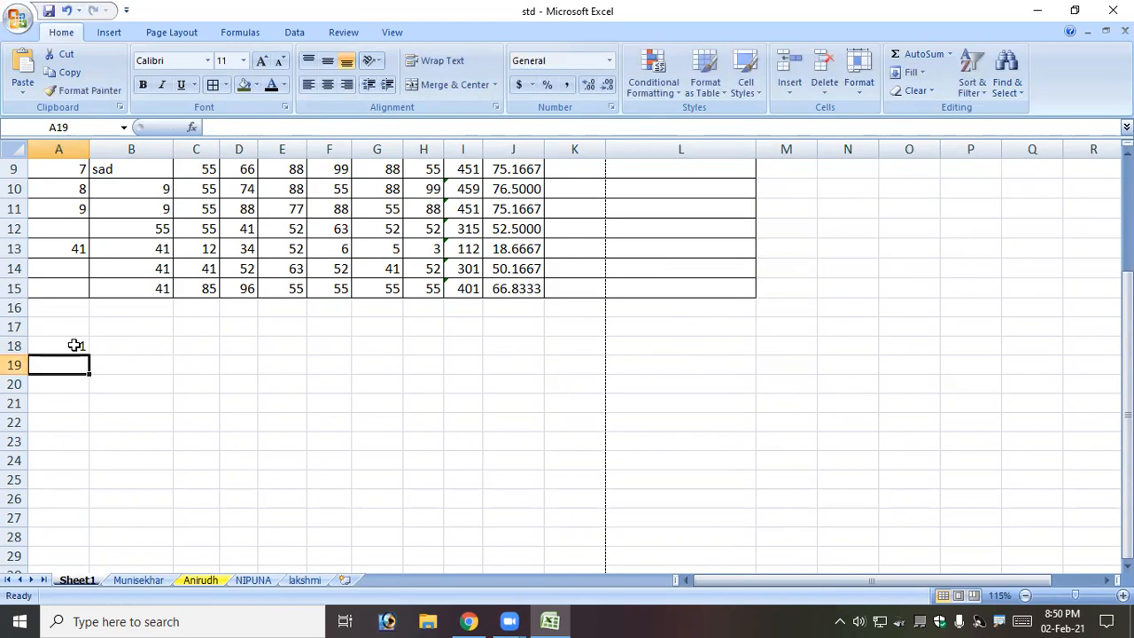
scroll(69, 552, "down", 3)
scroll(69, 552, "up", 1)
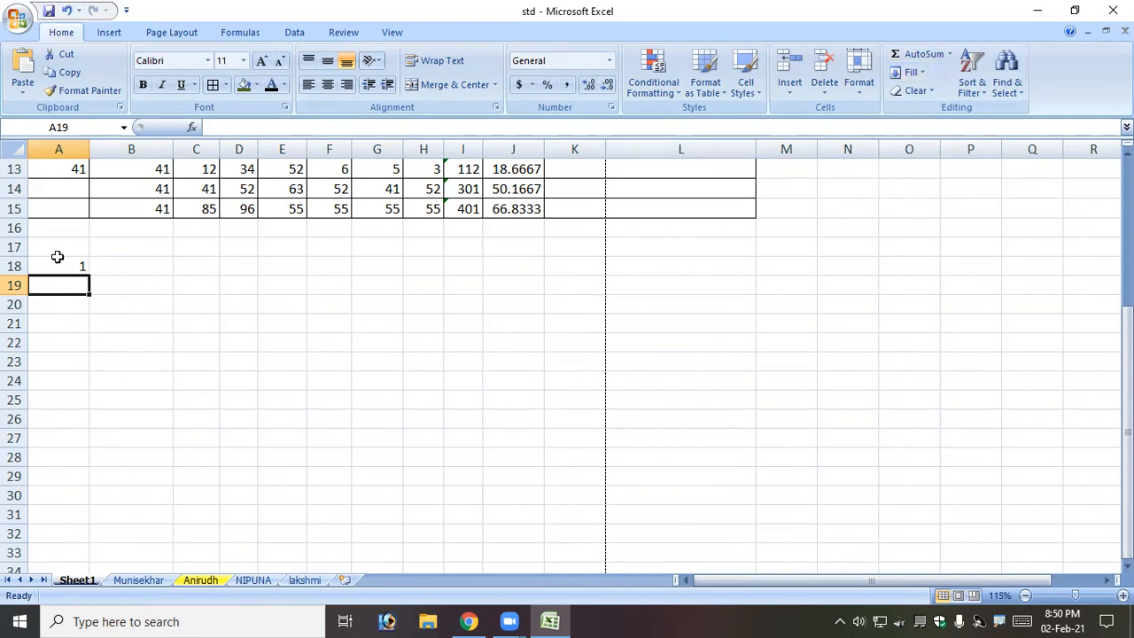
Try Fill > Justify on A18 and dismiss the cannot-justify warning.
left_click(87, 264)
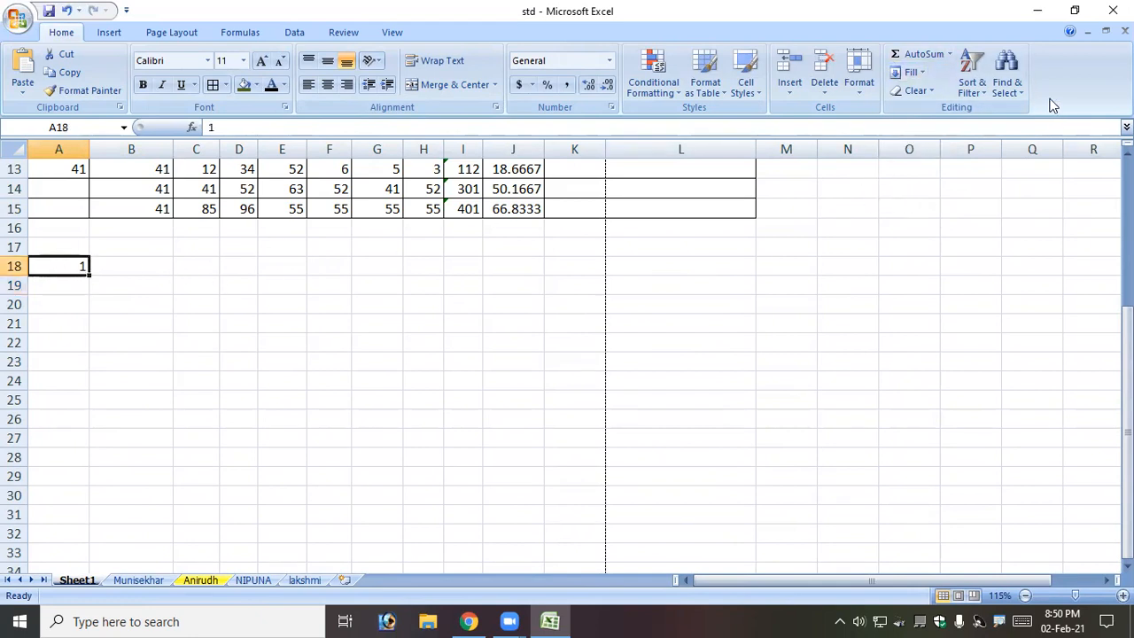
left_click(921, 76)
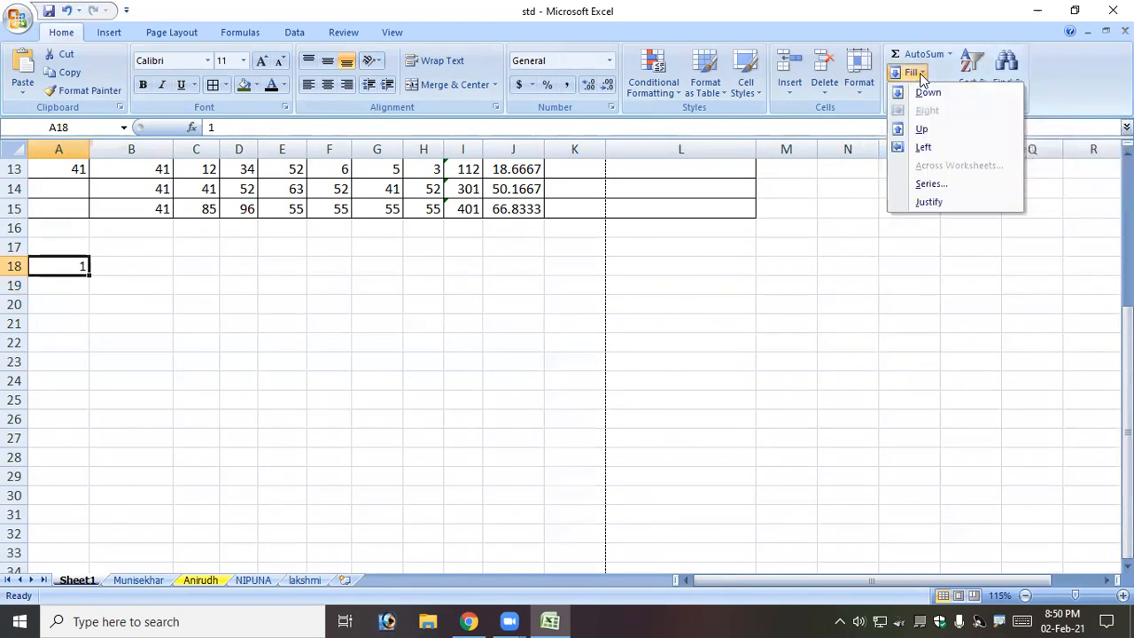
left_click(929, 203)
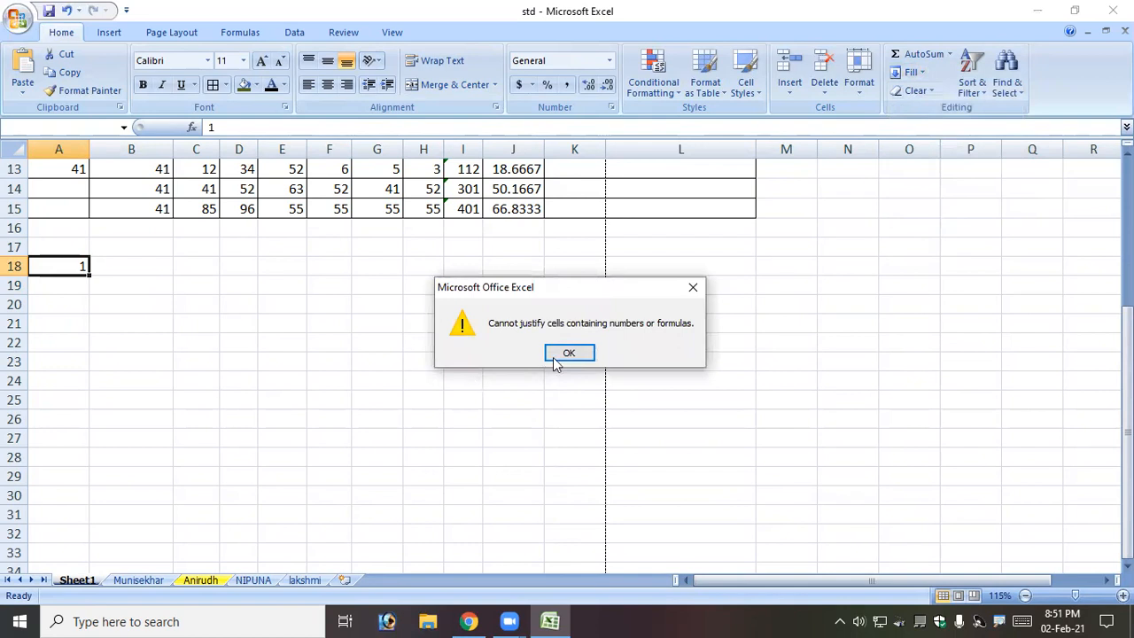
left_click(589, 353)
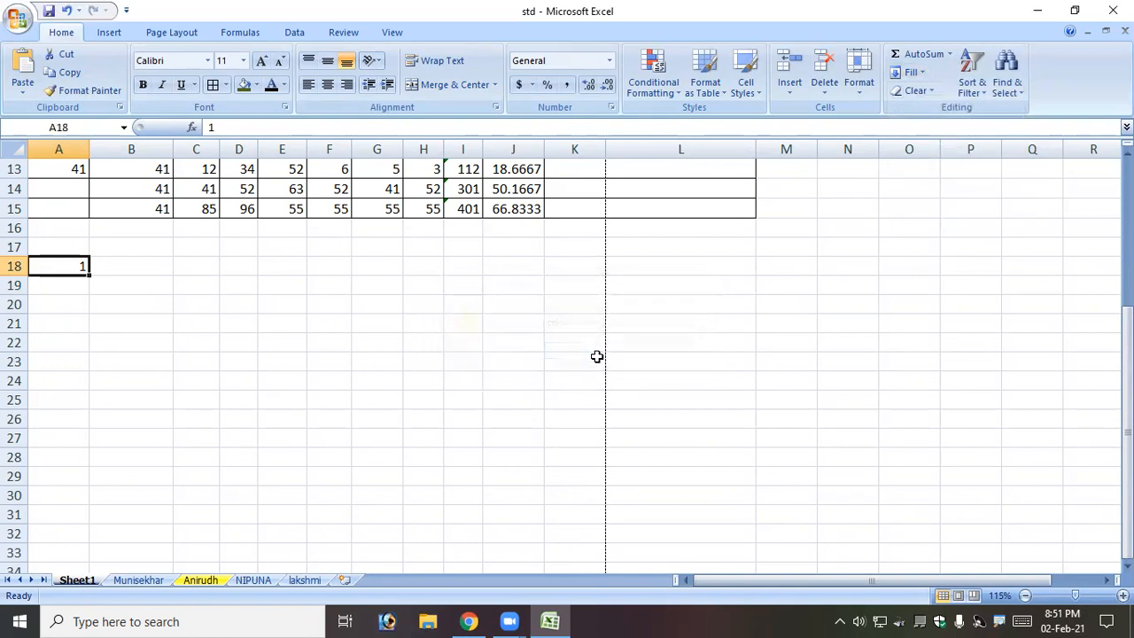
left_click(79, 288)
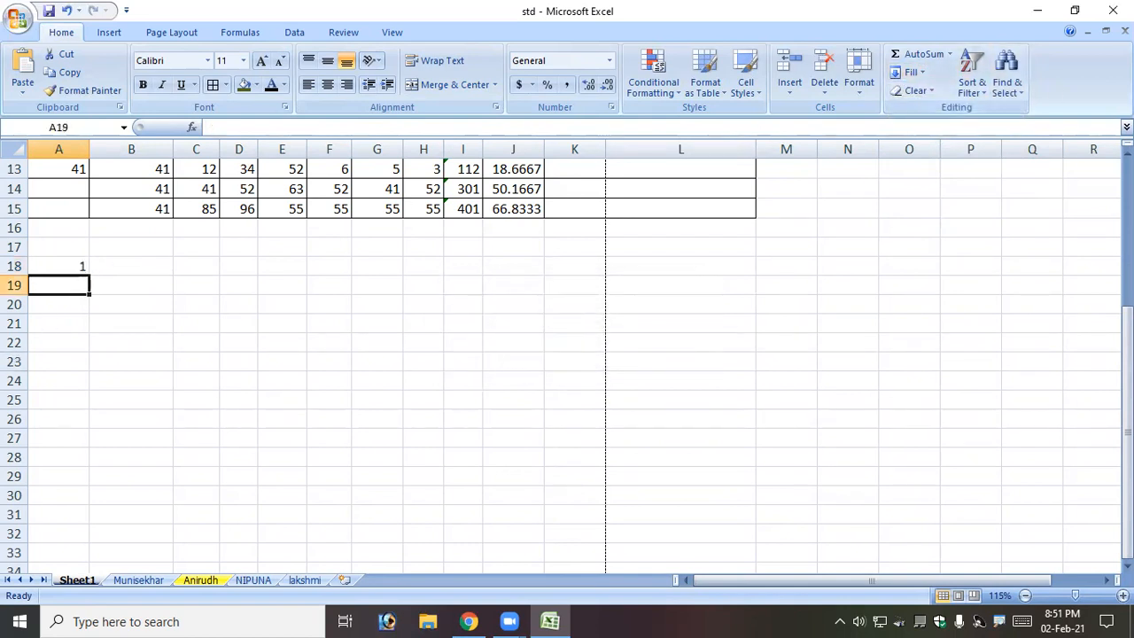
left_click(910, 72)
left_click(941, 203)
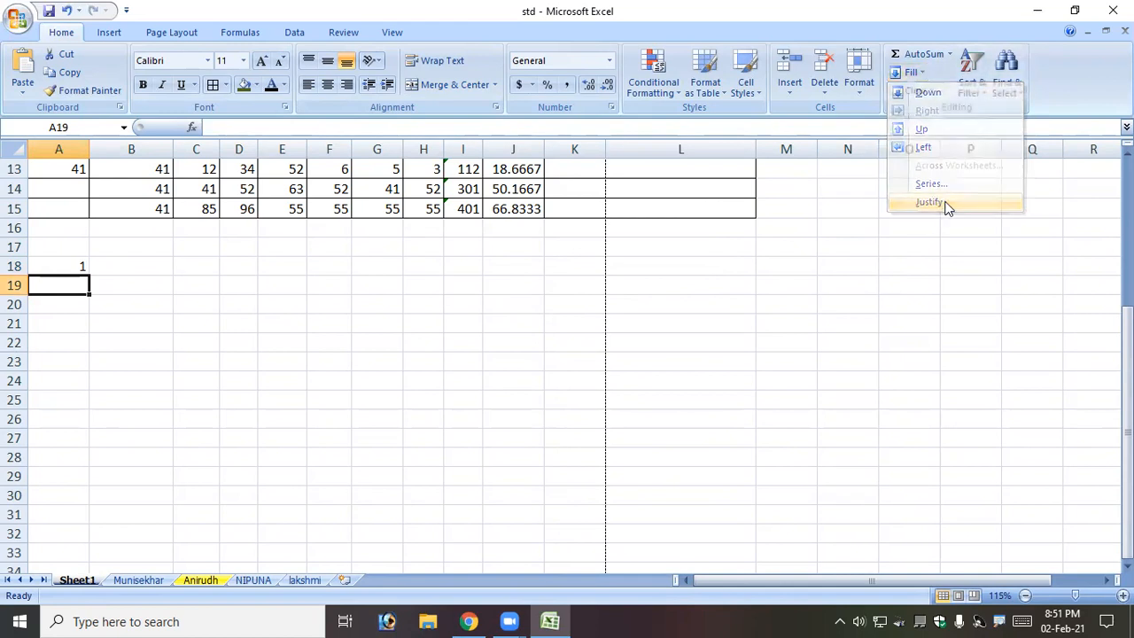
left_click(910, 73)
left_click(939, 184)
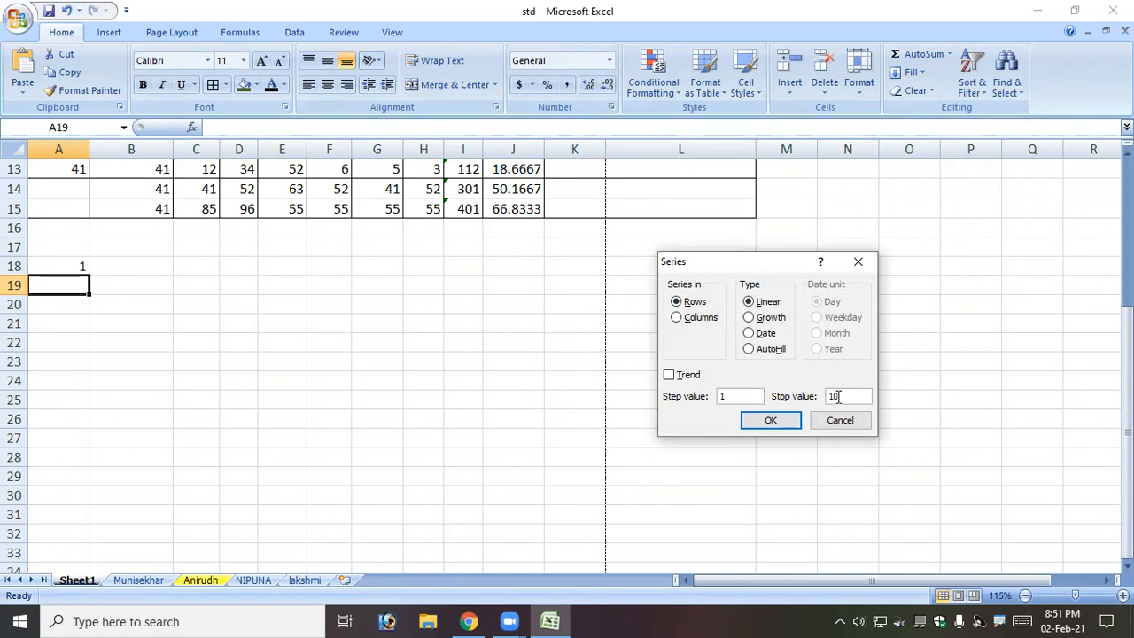
left_click(767, 422)
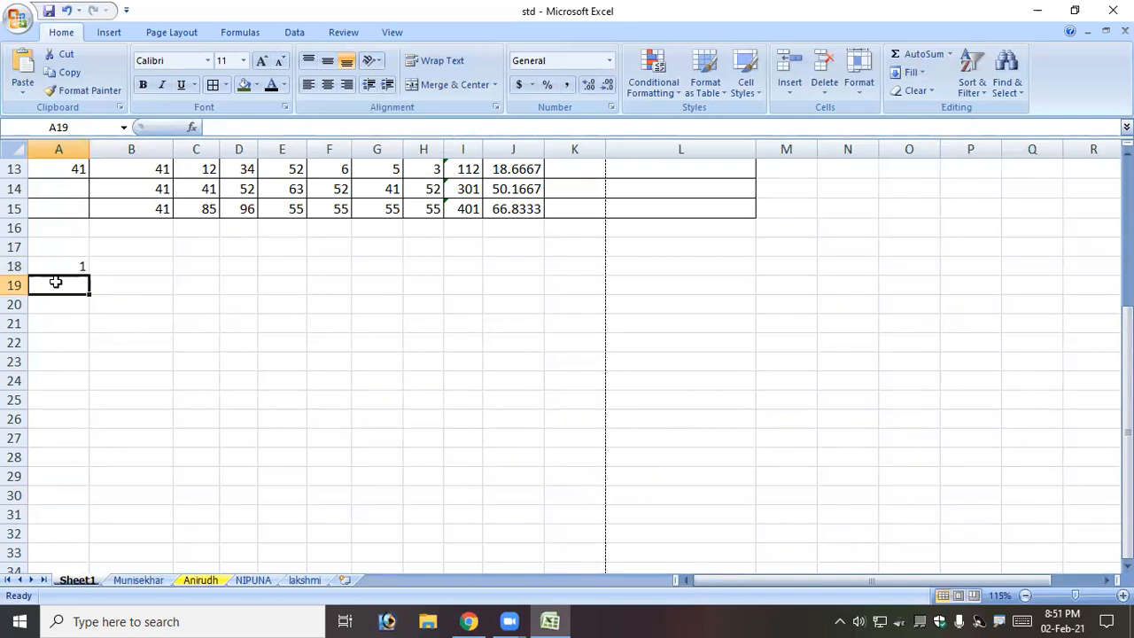
left_click(910, 72)
left_click(918, 184)
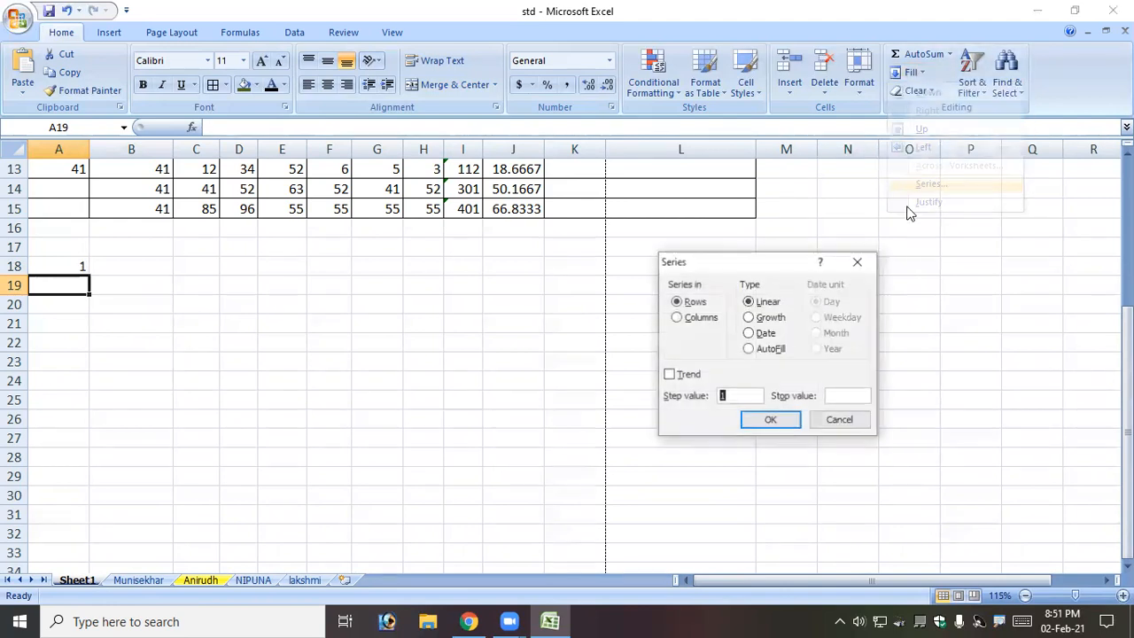
left_click(715, 321)
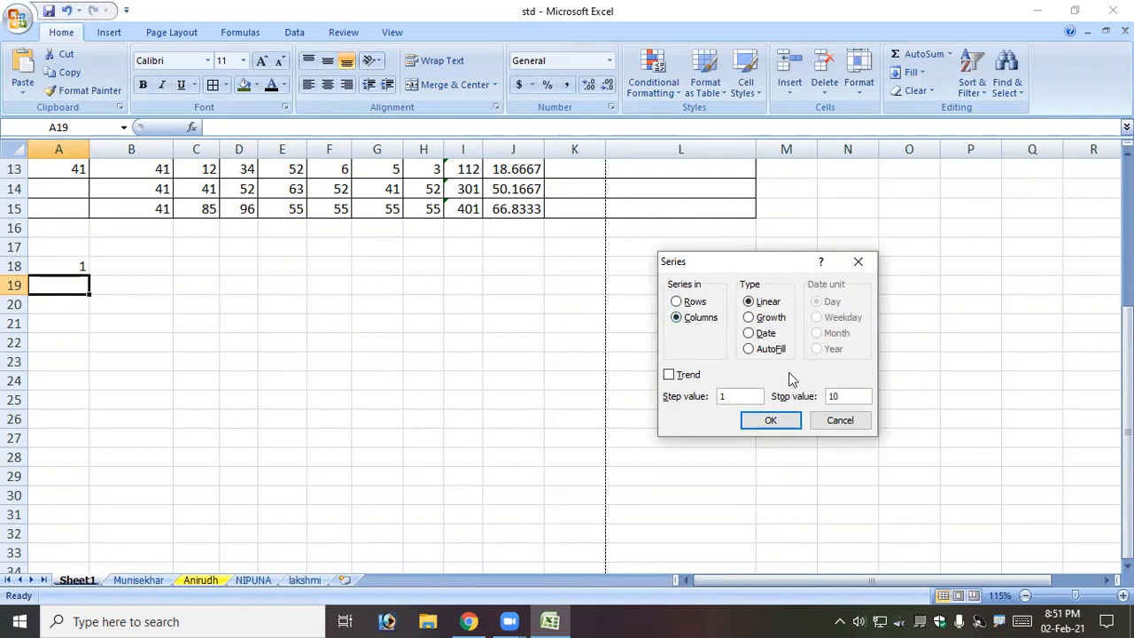
left_click(794, 420)
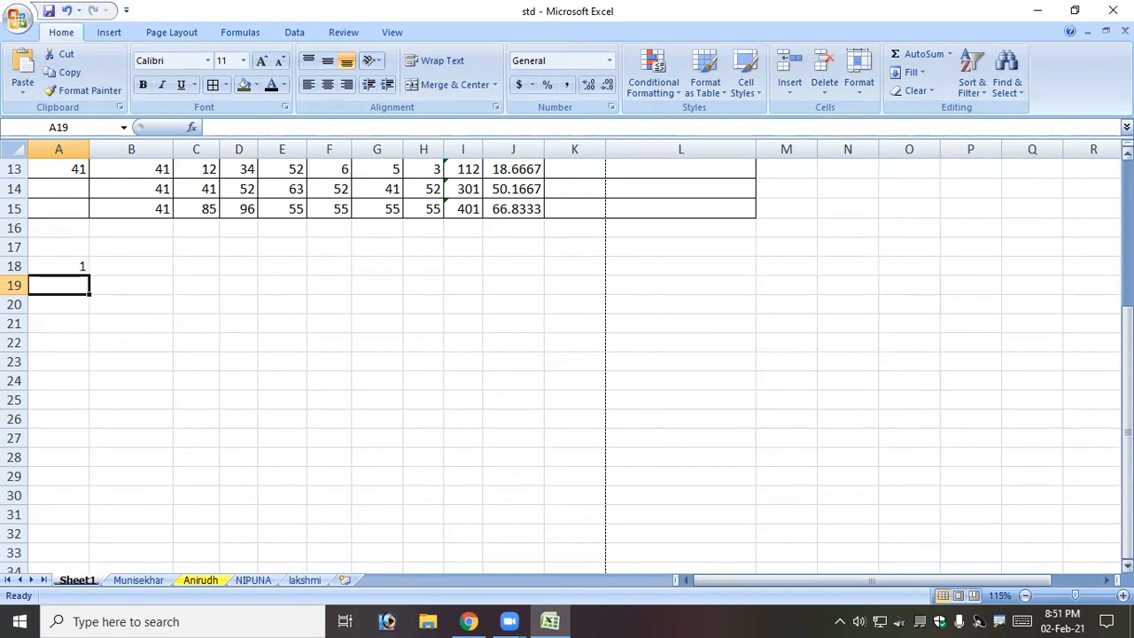
Fill A18:A27 with a column series from 1 to stop value 10.
left_click(58, 268)
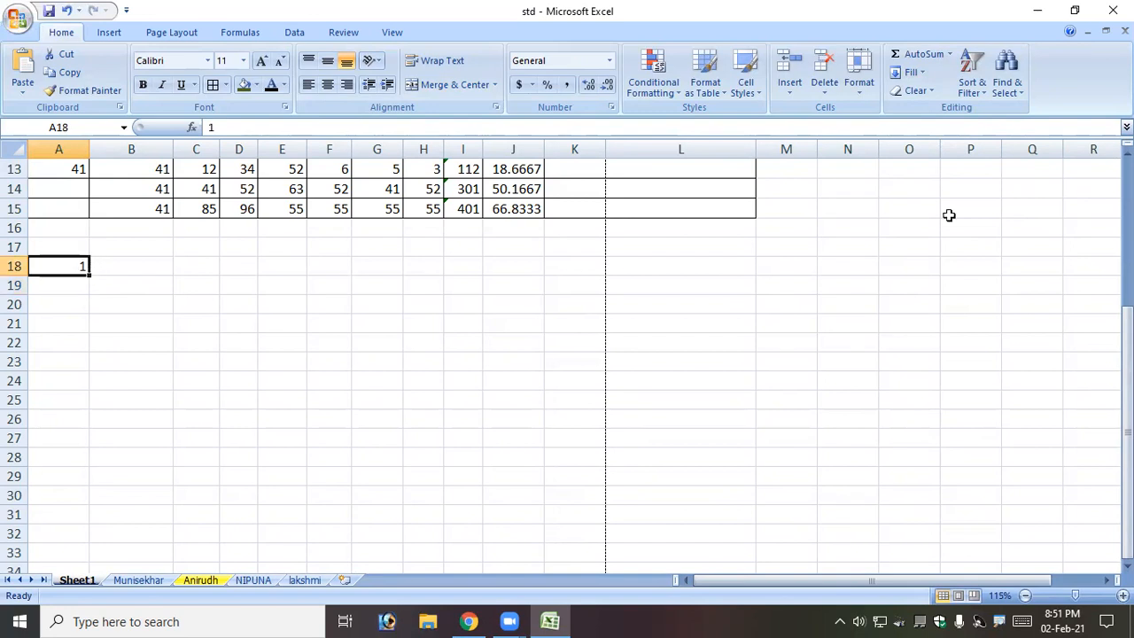
left_click(911, 72)
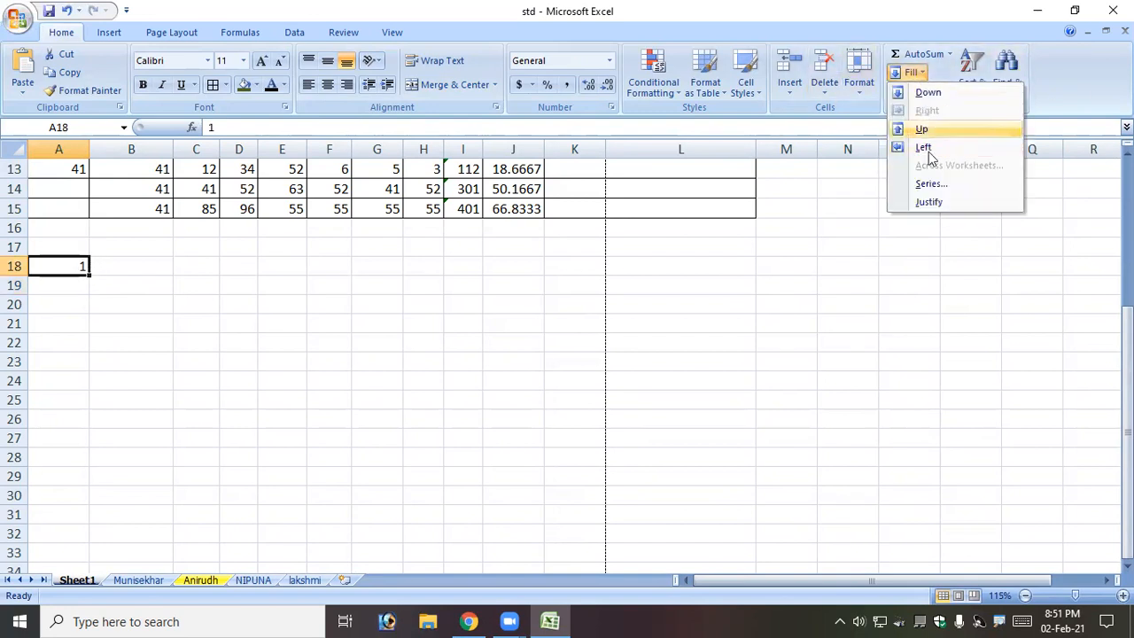
left_click(928, 184)
left_click(698, 319)
left_click(839, 395)
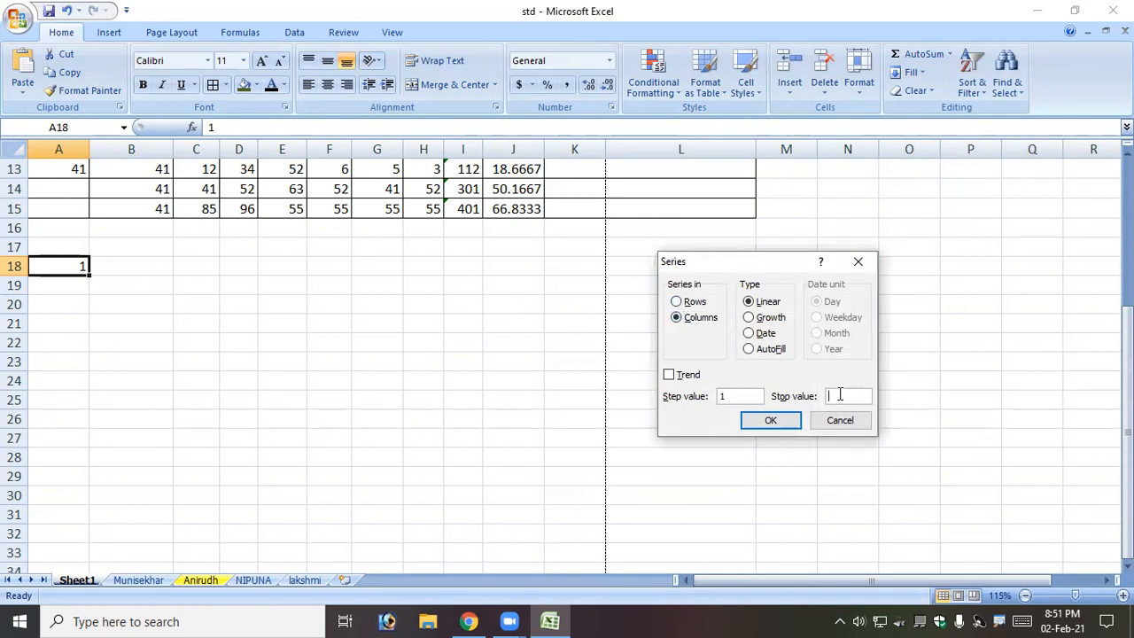
key("Return")
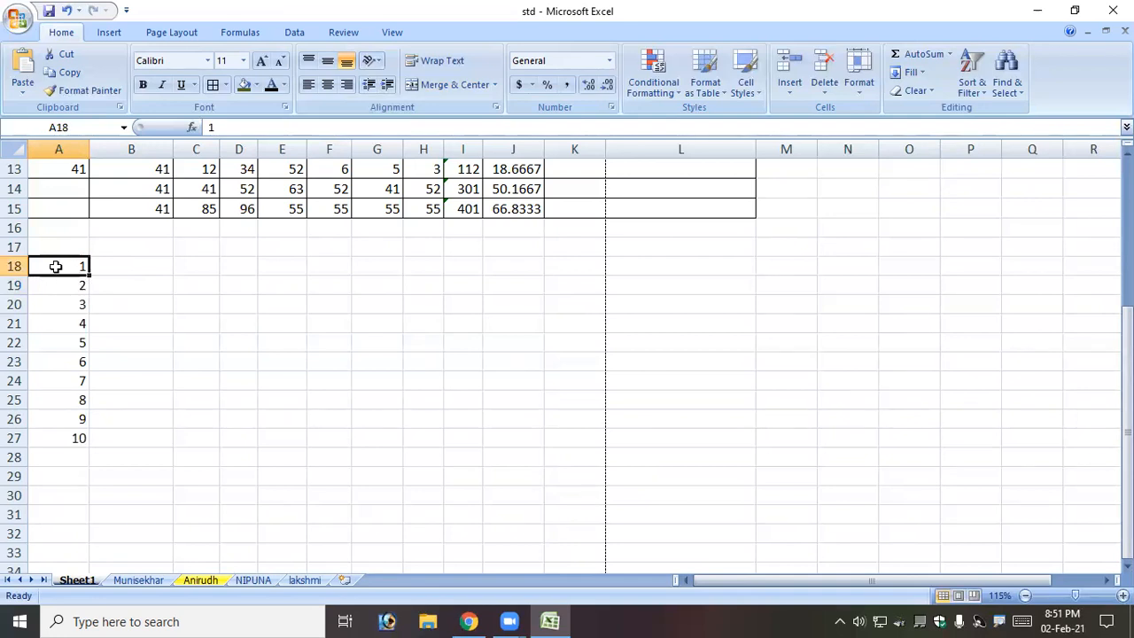
Enter 1 in cell C18 as the start of a second series.
left_click(207, 268)
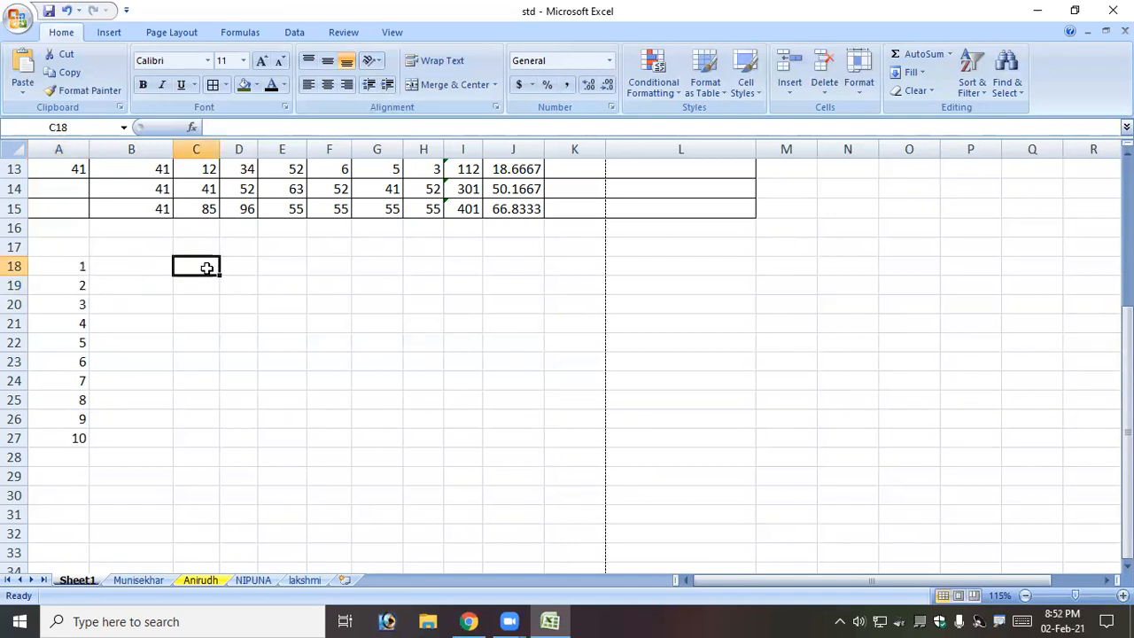
type("1")
key("Tab")
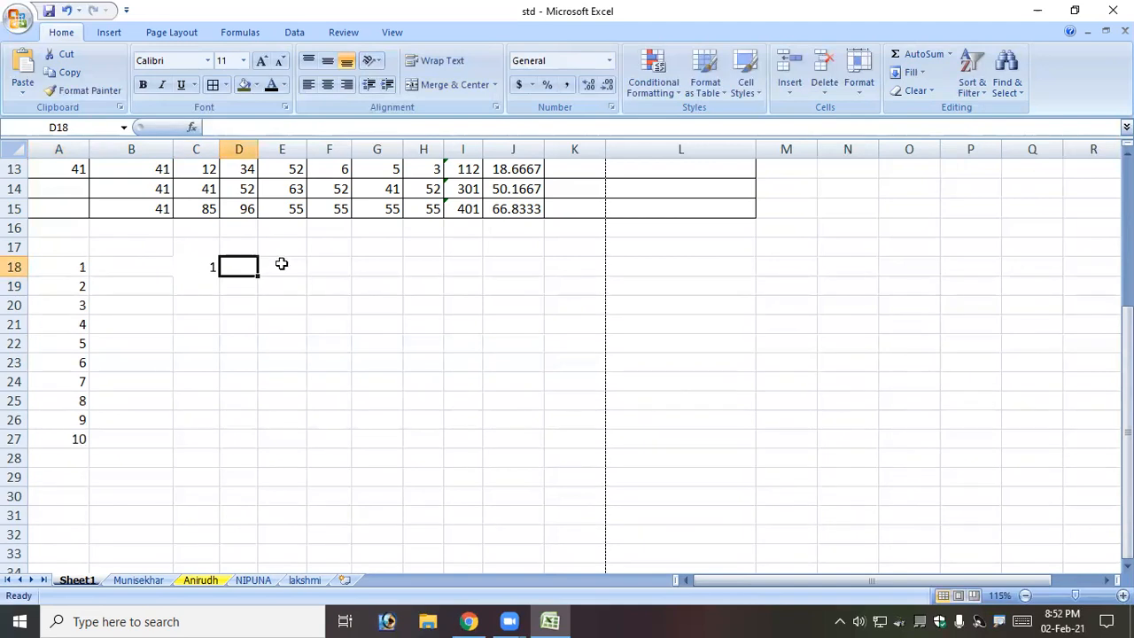
left_click(204, 267)
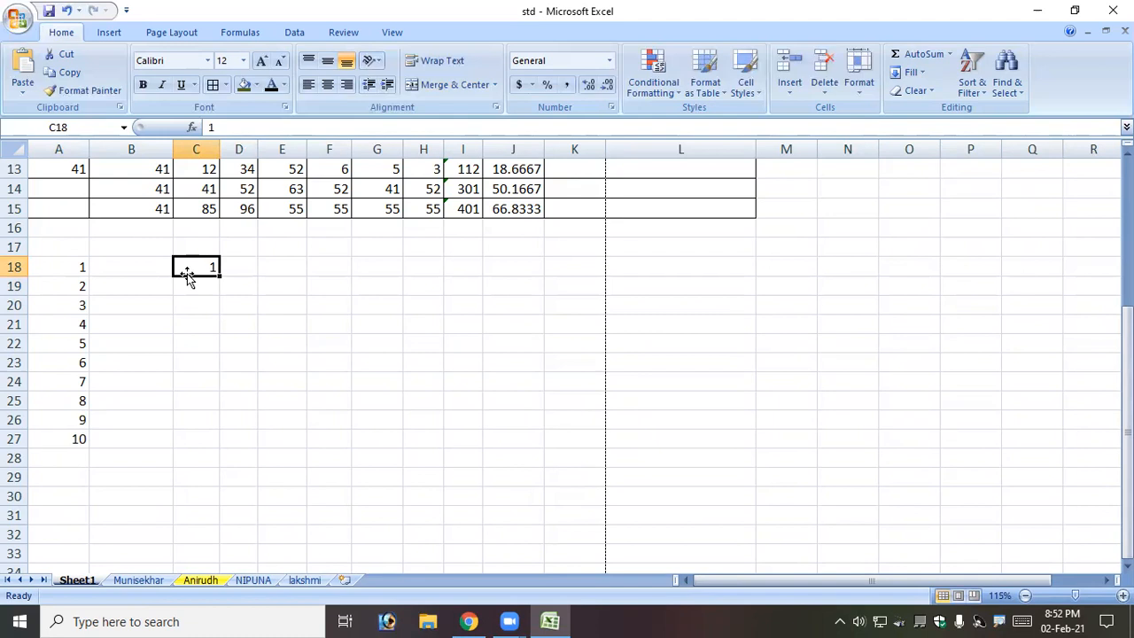
Fill C18:L18 with a 1–10 row series, then select A18:L27 and erase A18.
left_click(914, 73)
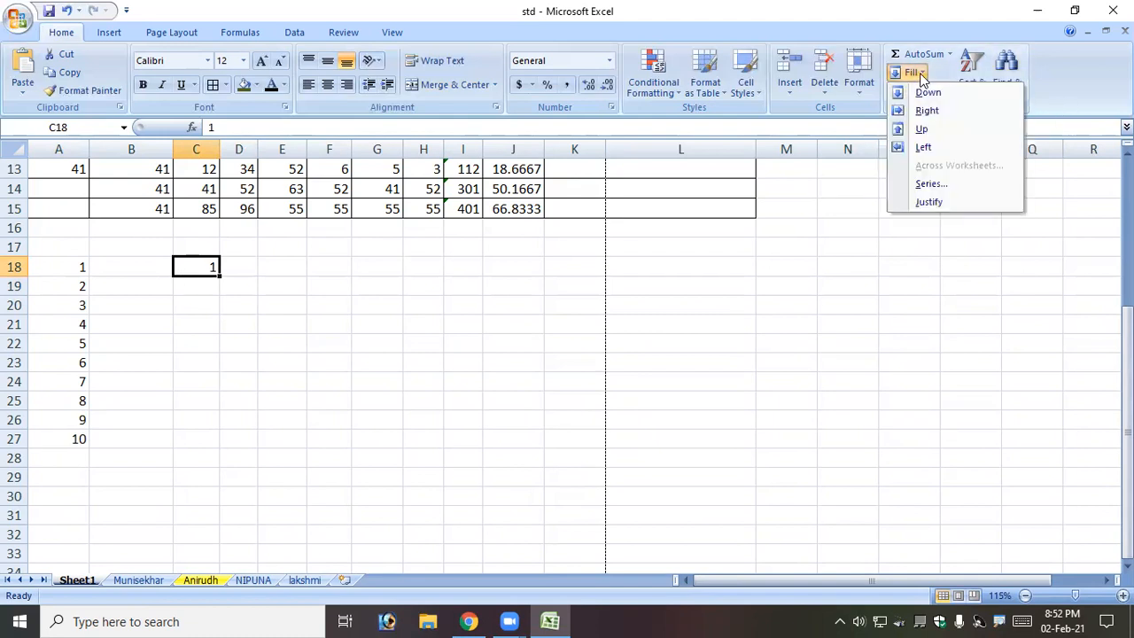
left_click(929, 184)
left_click(676, 301)
left_click(857, 396)
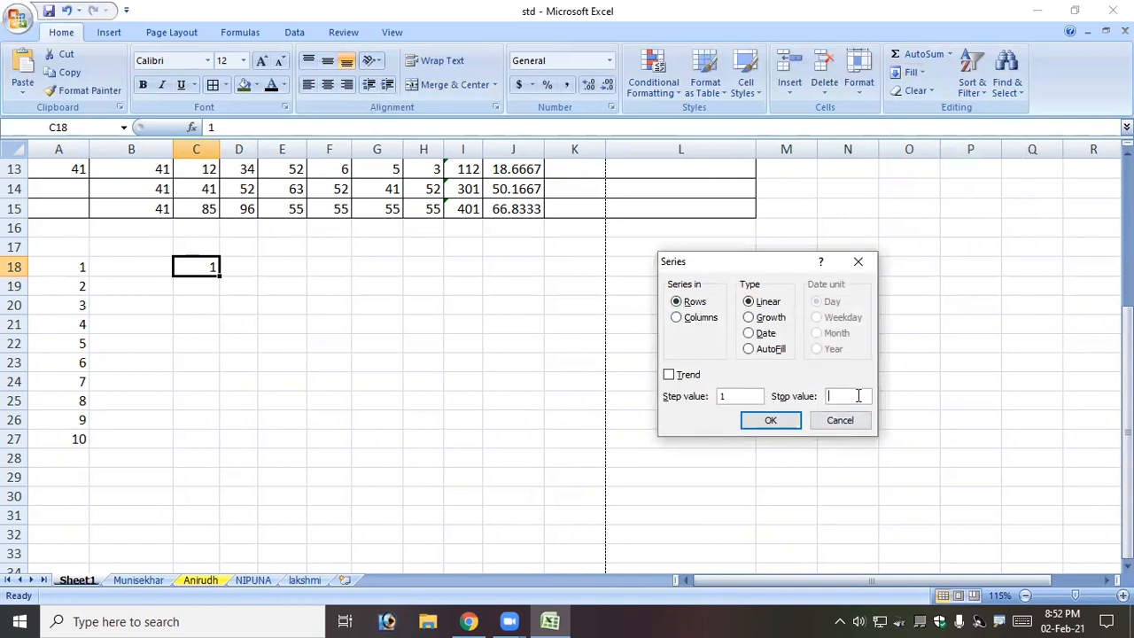
key("Return")
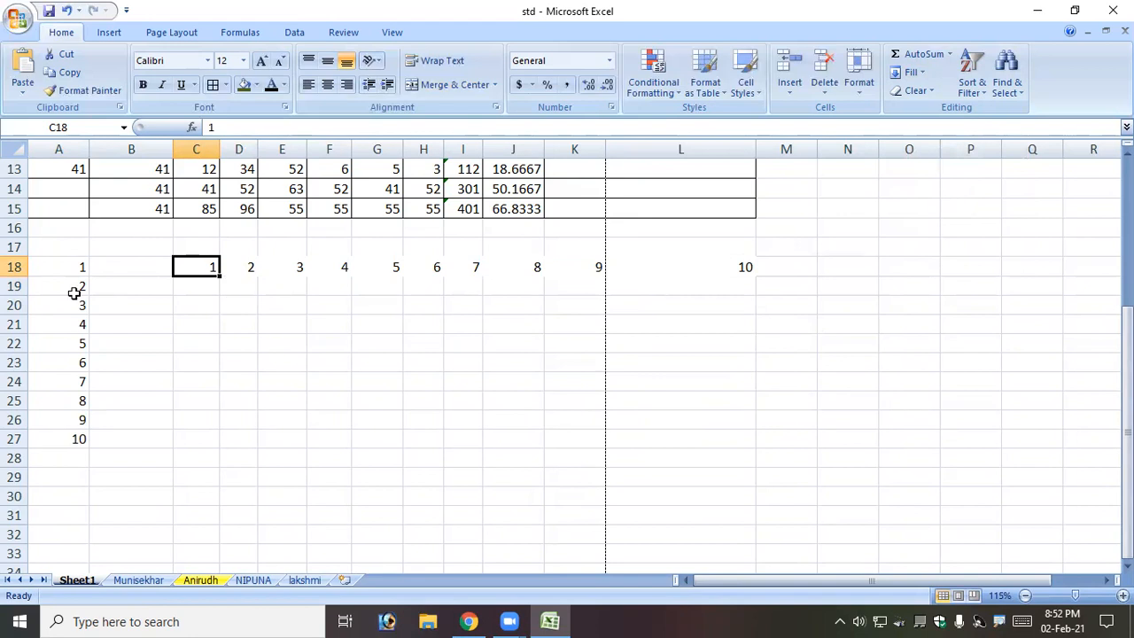
left_click_drag(76, 257, 711, 455)
key("BackSpace")
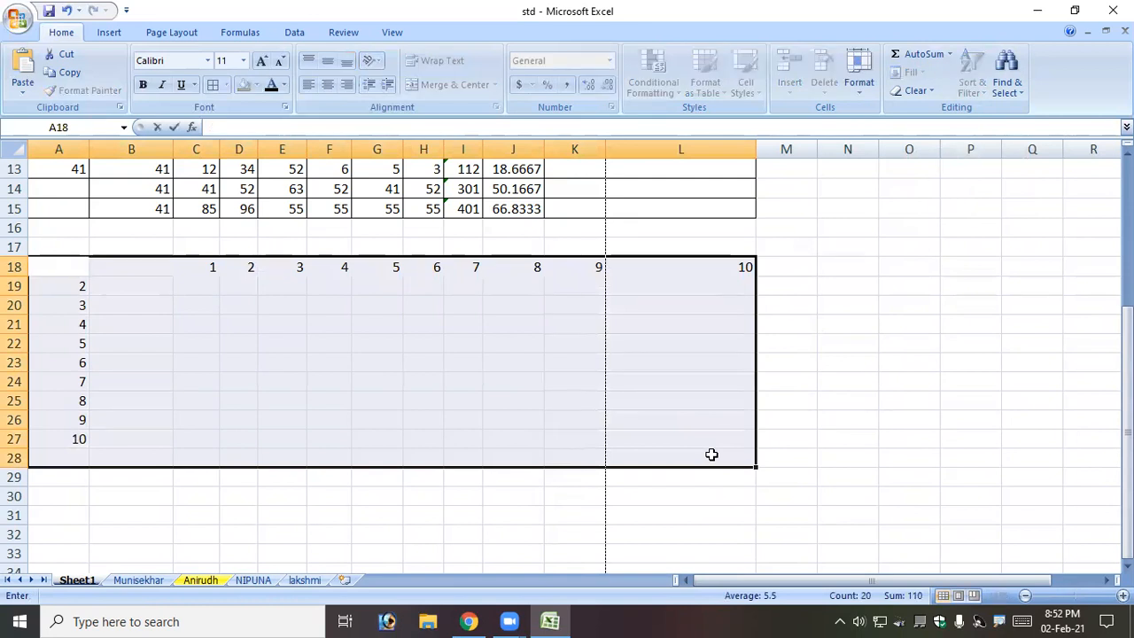
Clear the remaining series numbers from A18 through O30.
left_click(620, 383)
left_click(72, 268)
left_click_drag(83, 282, 893, 495)
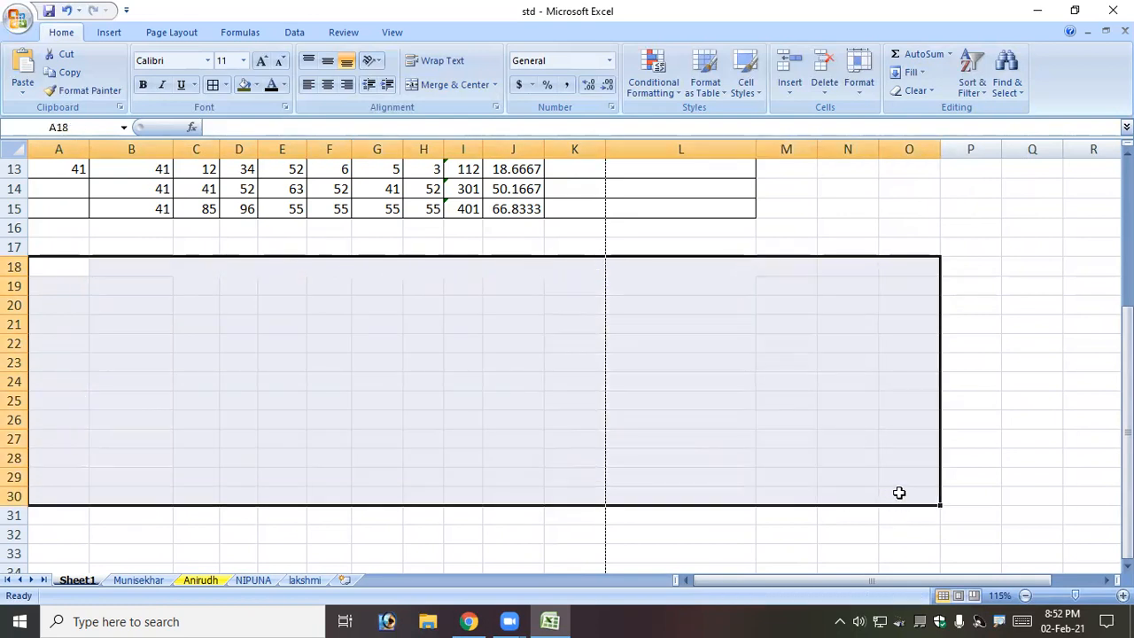
left_click(777, 341)
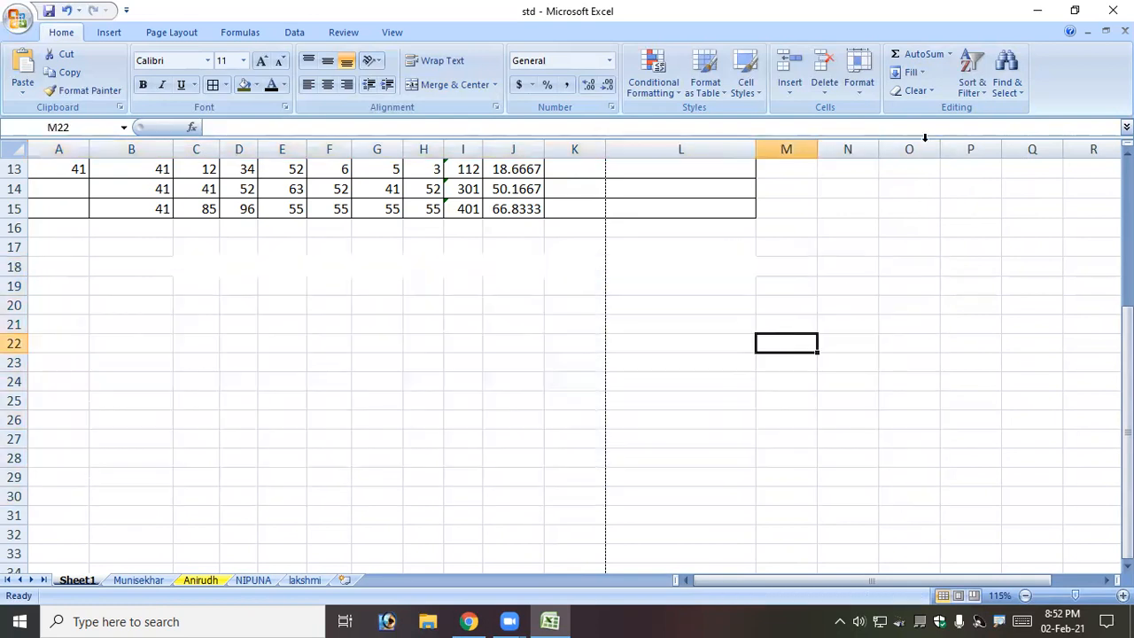
Look at the Fill and Clear menus without applying anything, then select header row A2:L2.
left_click(921, 72)
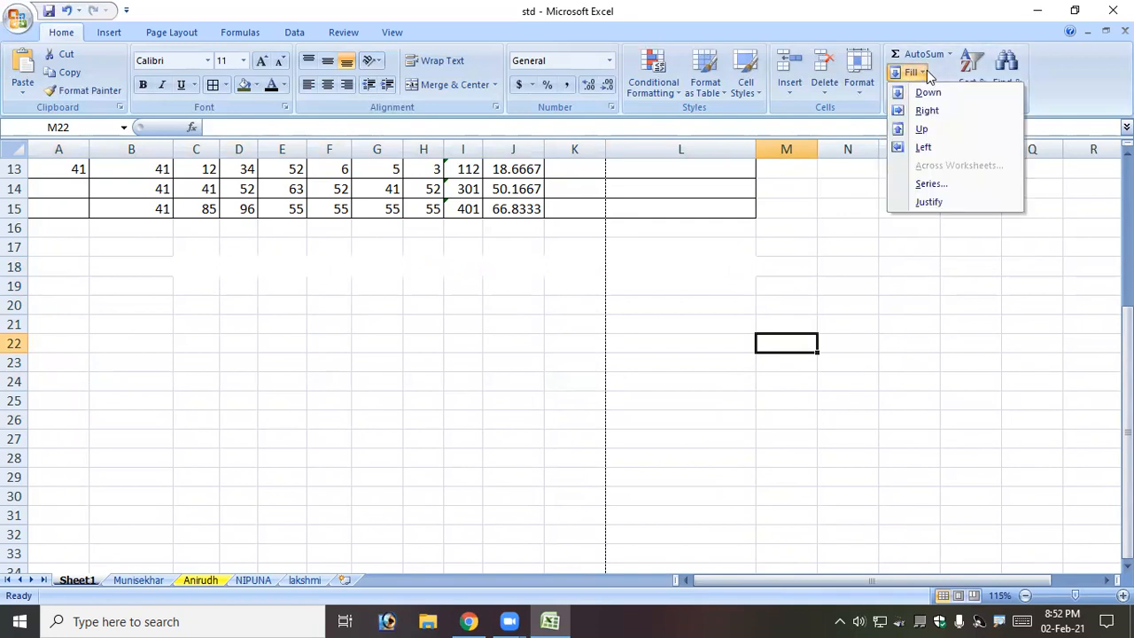
left_click(928, 75)
left_click(918, 91)
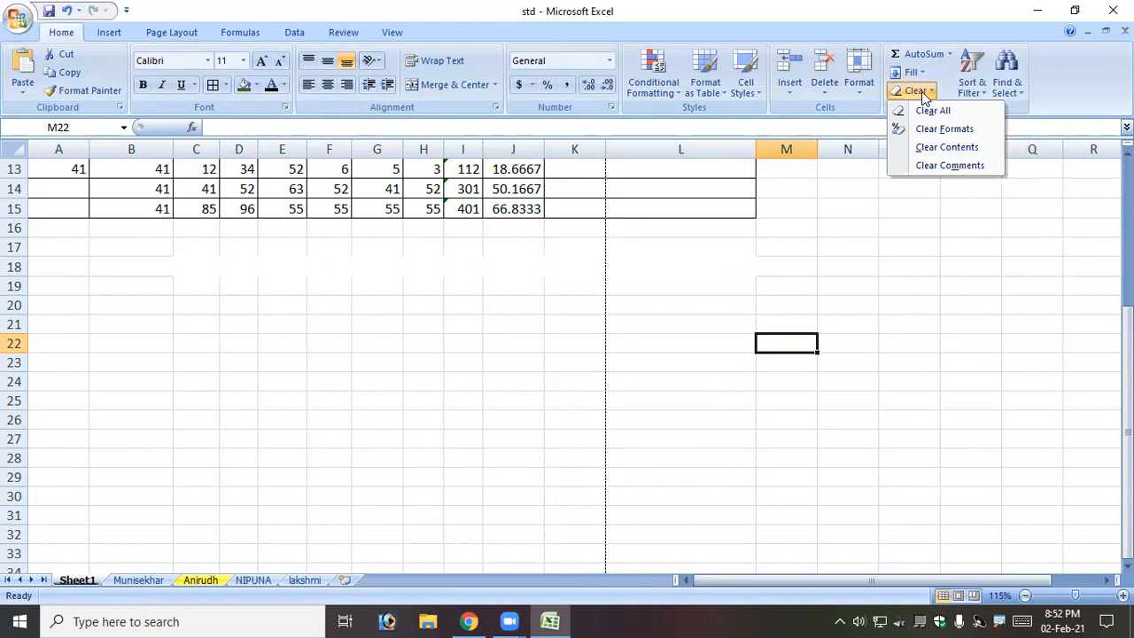
key("Escape")
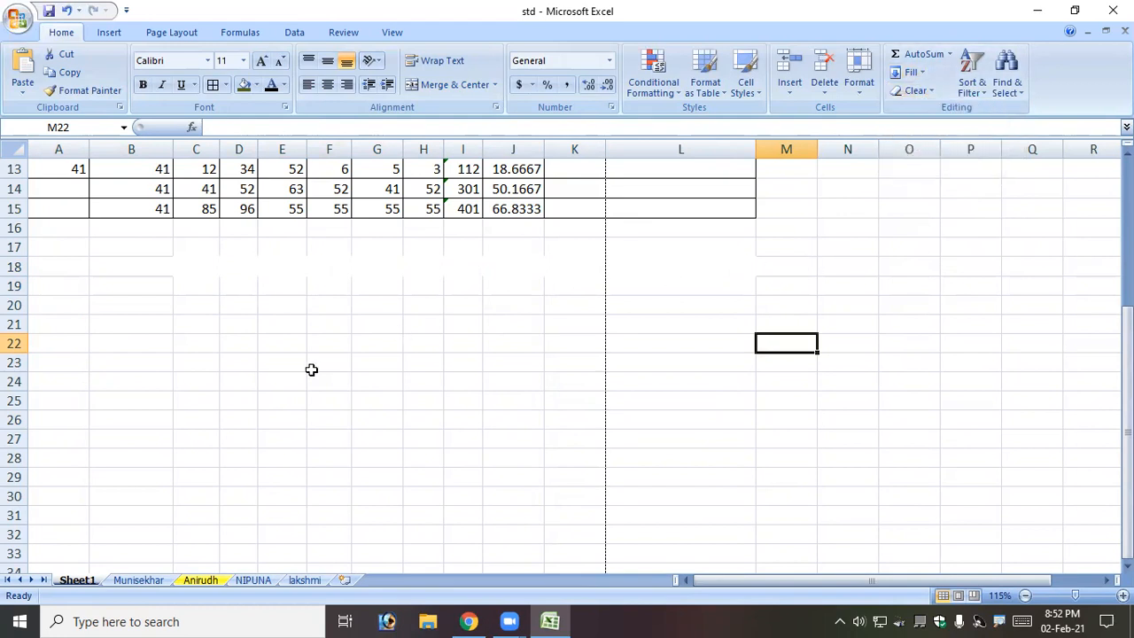
scroll(305, 367, "up", 4)
left_click_drag(31, 203, 655, 197)
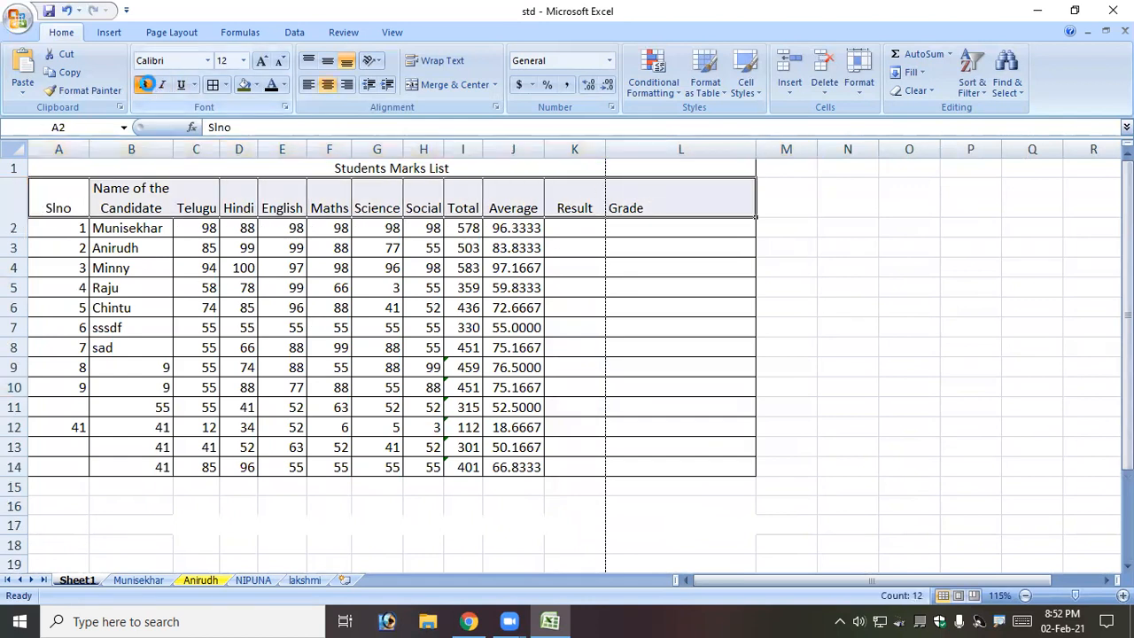
Make the header row bold, italic and underlined in Abhilasha font with green text.
left_click(145, 84)
left_click(162, 85)
left_click(176, 86)
left_click(208, 60)
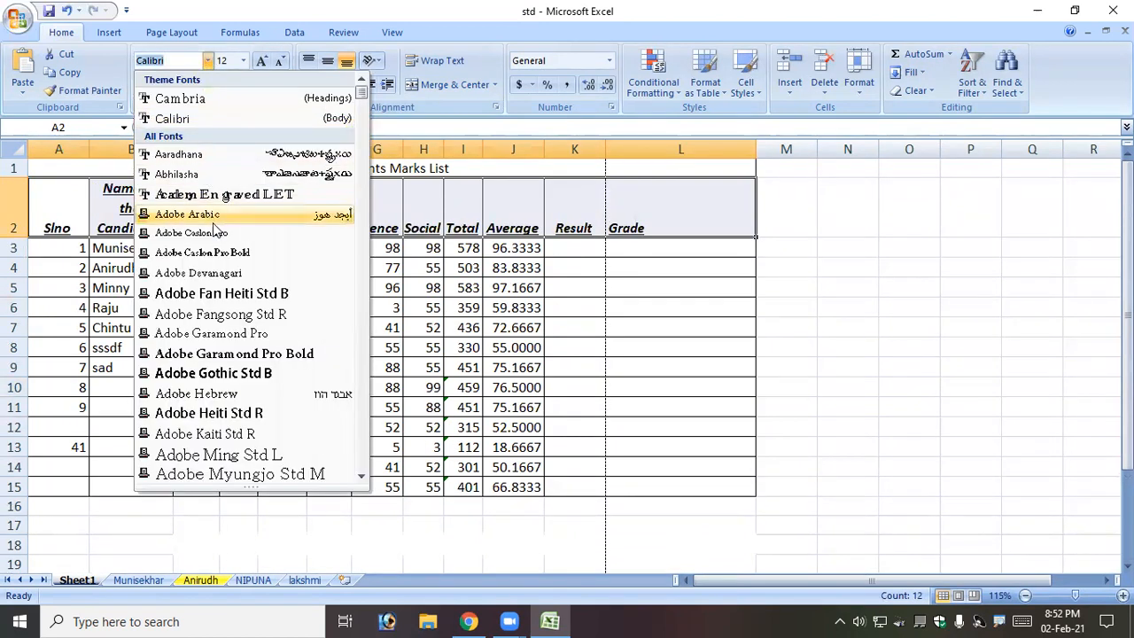
left_click(190, 174)
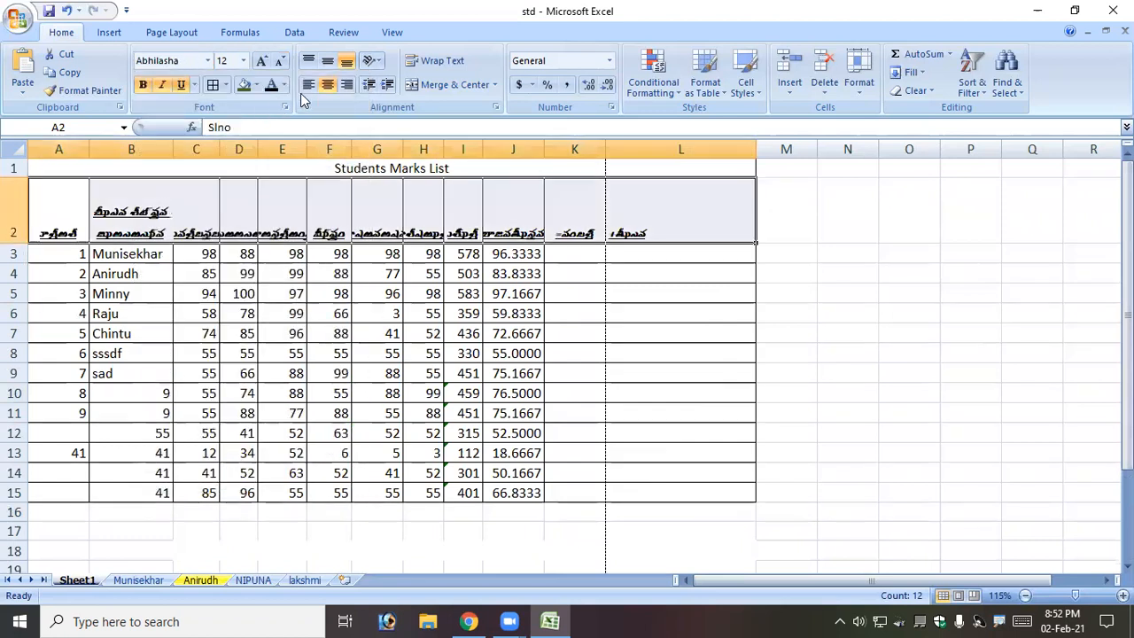
left_click(284, 85)
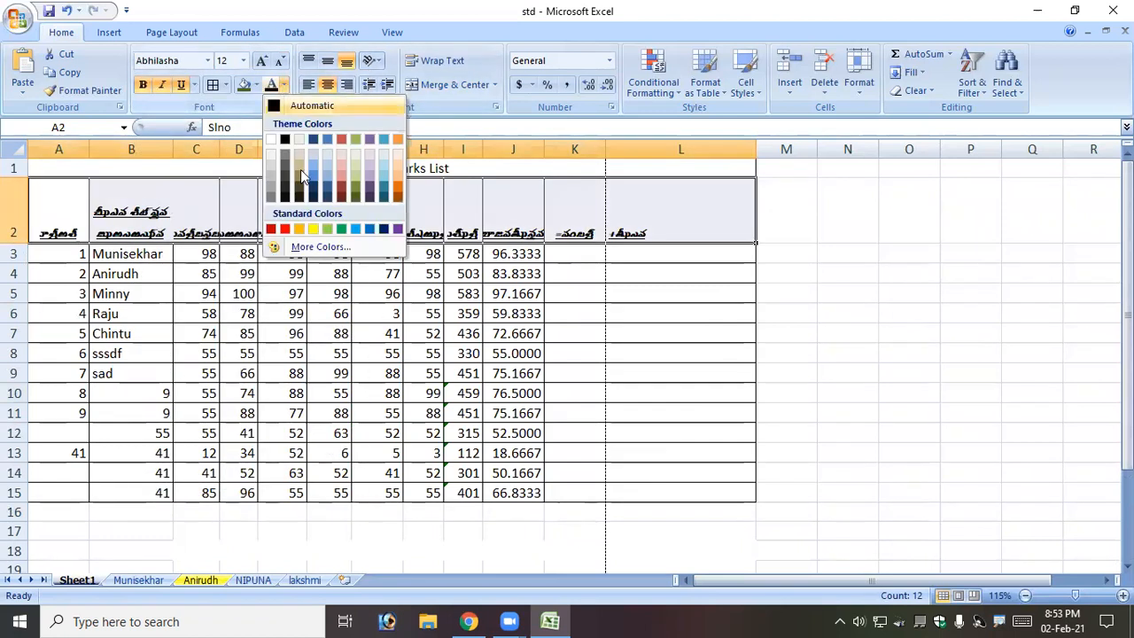
left_click(341, 230)
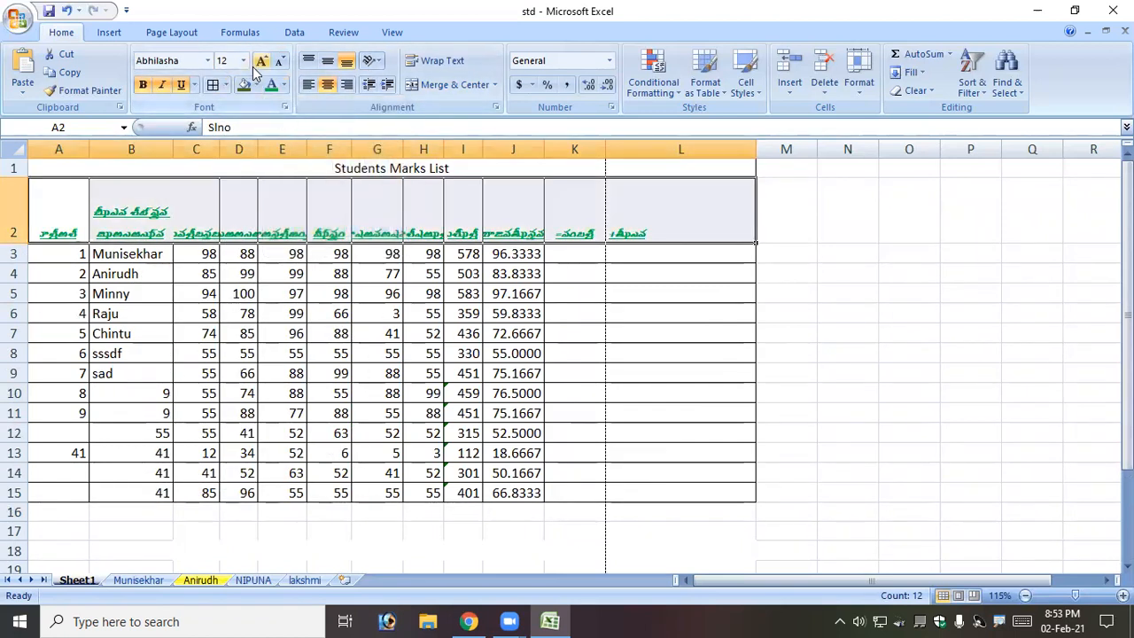
Set the headings to size 20 Academy Engraved LET and check them, ending on B2.
left_click(243, 61)
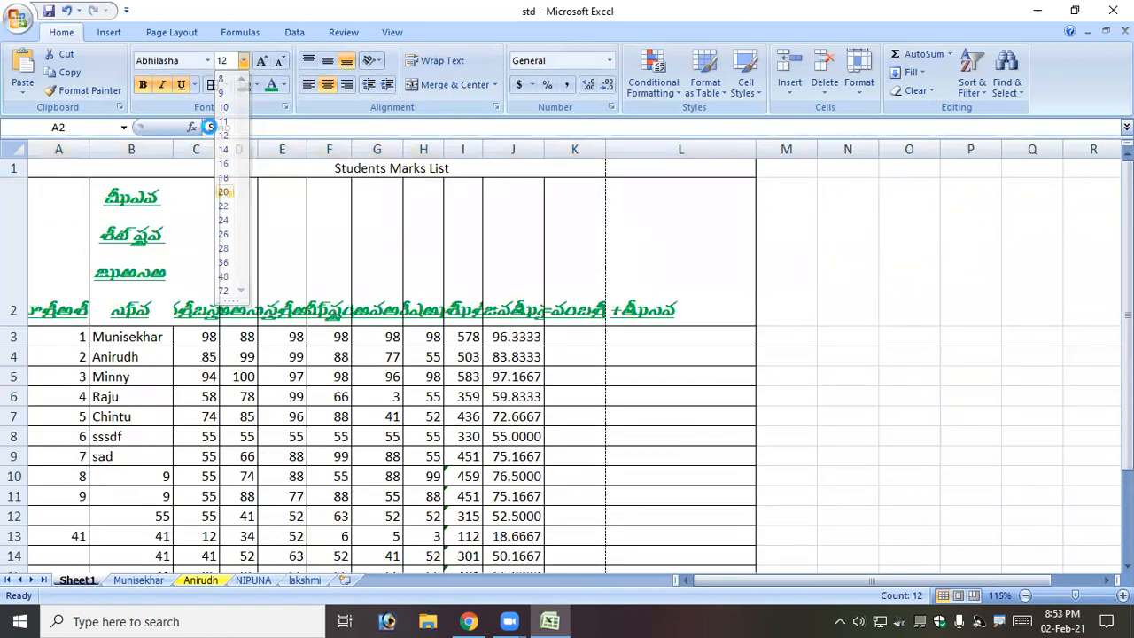
left_click(223, 191)
left_click(207, 60)
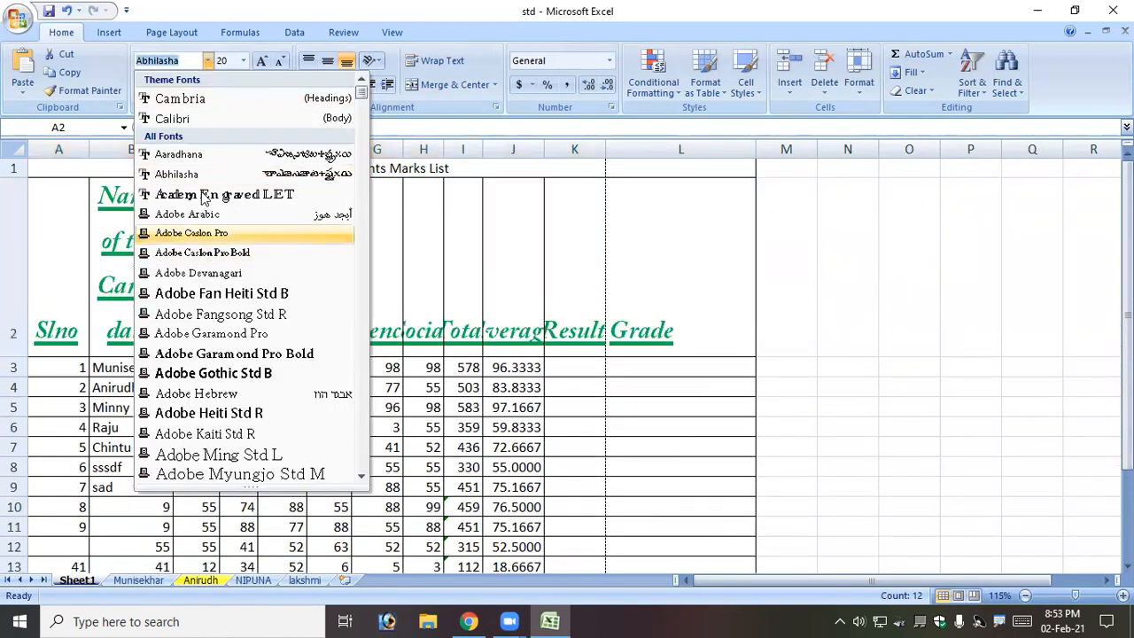
left_click(207, 195)
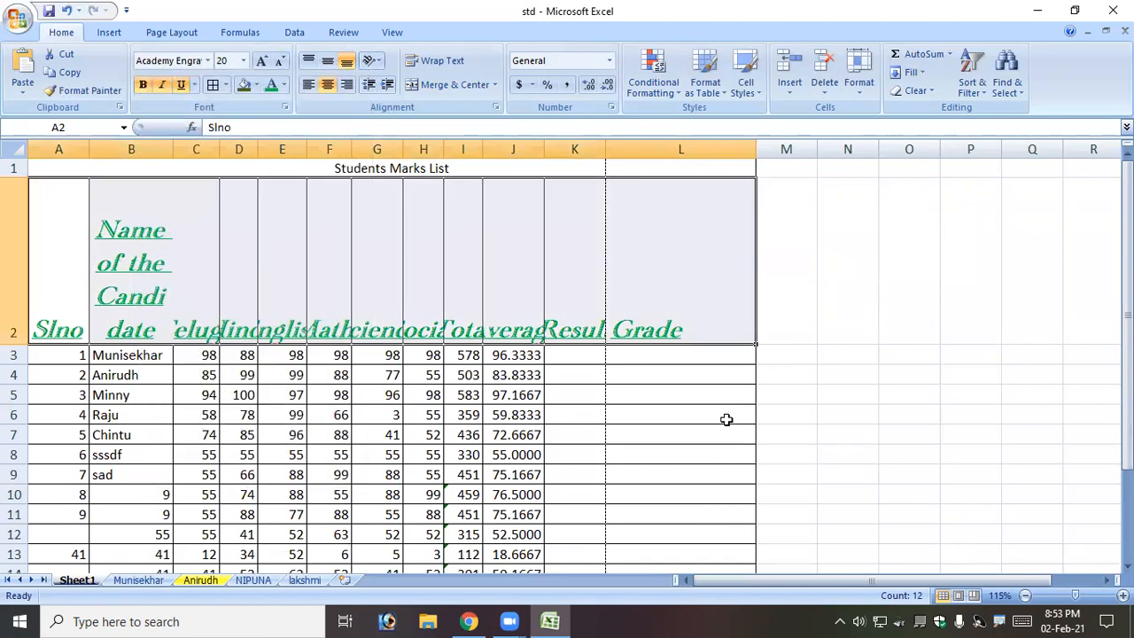
left_click(725, 372)
left_click_drag(73, 278, 698, 270)
left_click_drag(54, 291, 680, 292)
scroll(151, 356, "down", 2)
scroll(142, 248, "up", 2)
left_click(142, 249)
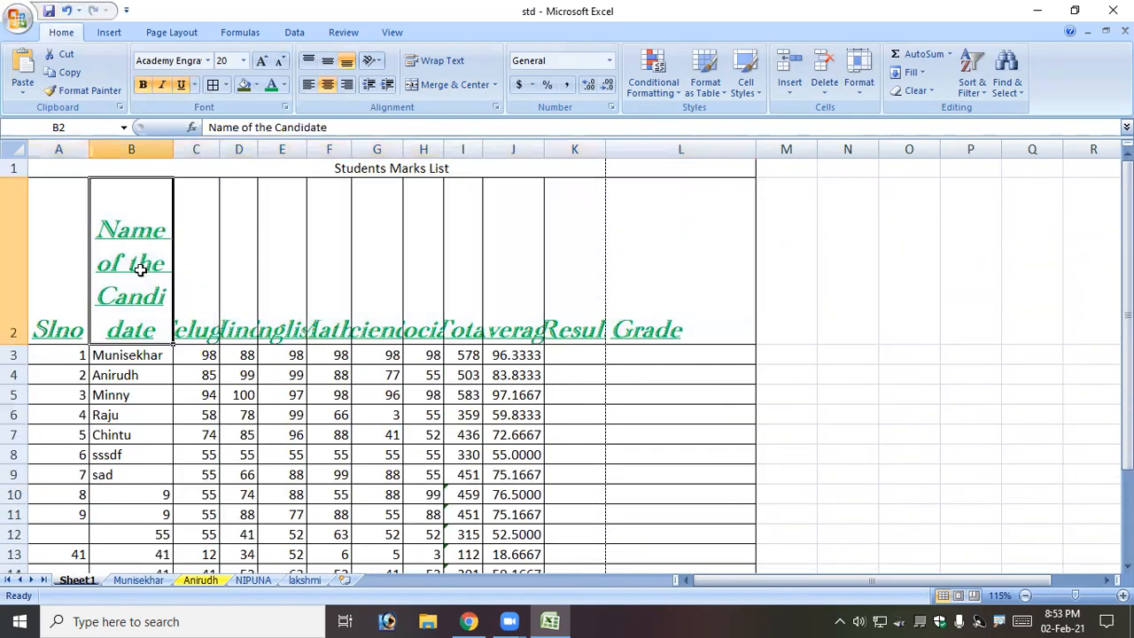
Browse the Insert, Formulas and Review tabs, ending with cell B3 selected.
left_click(144, 356)
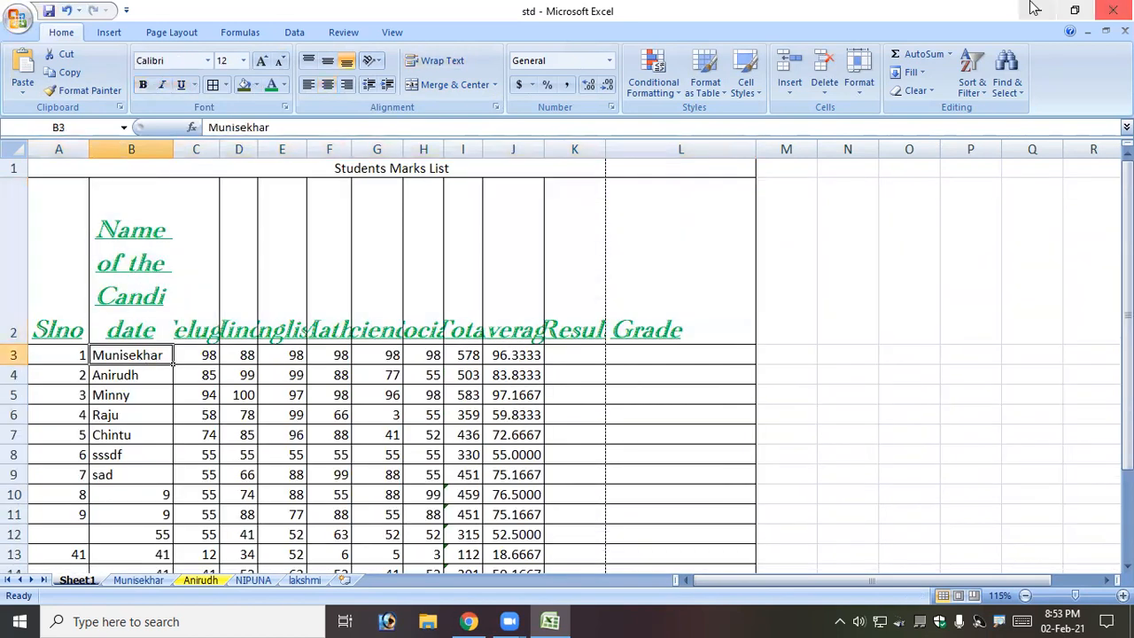
left_click(110, 37)
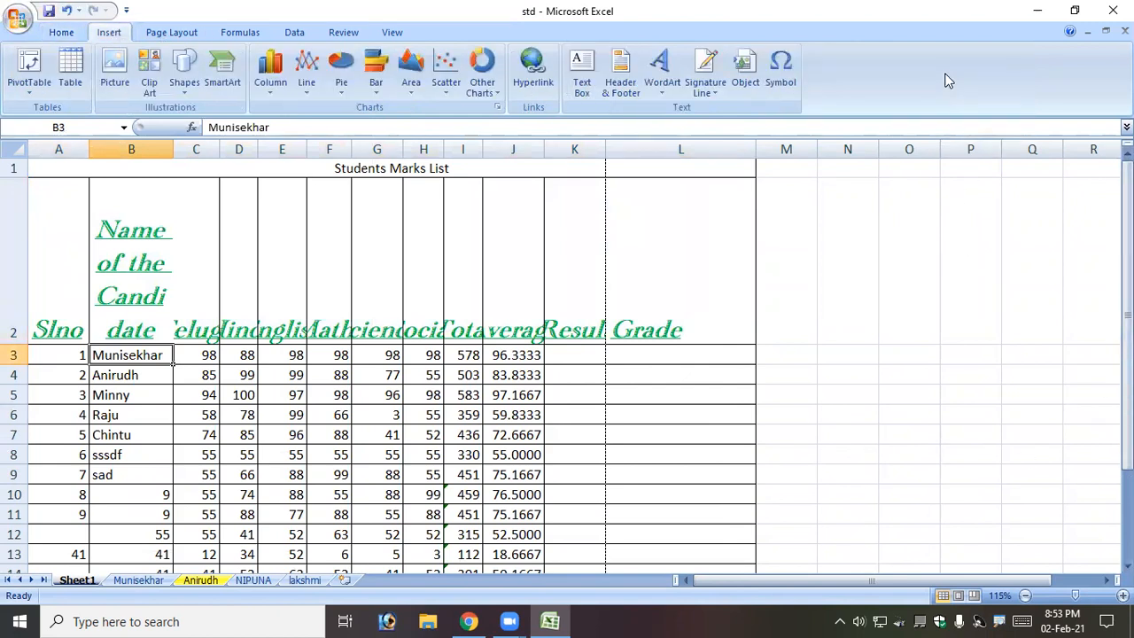
left_click(244, 34)
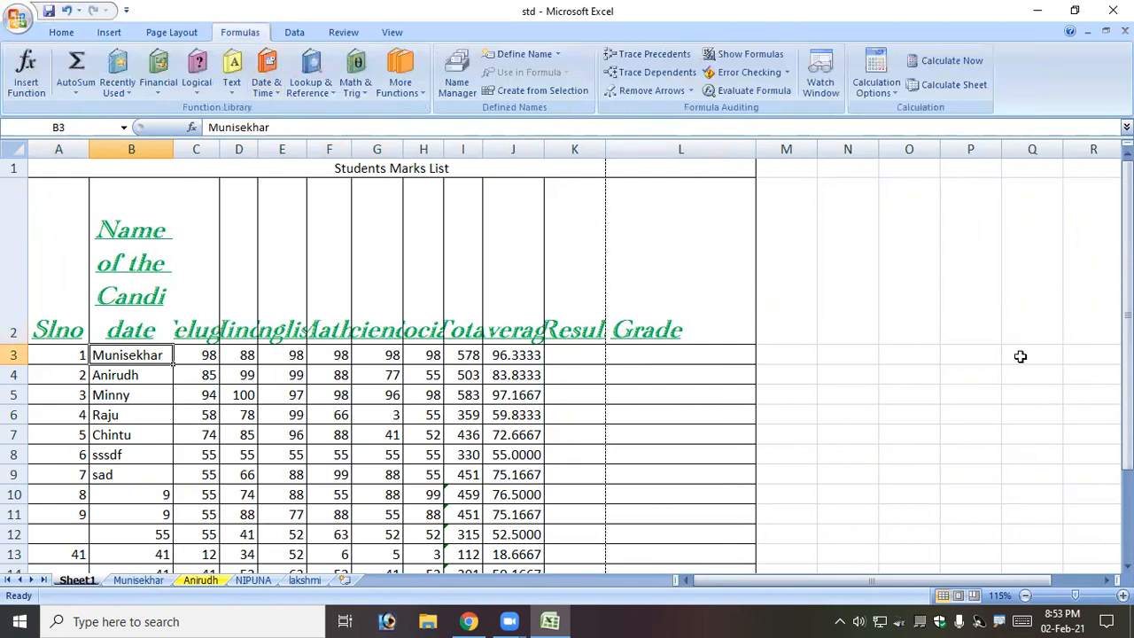
left_click(895, 310)
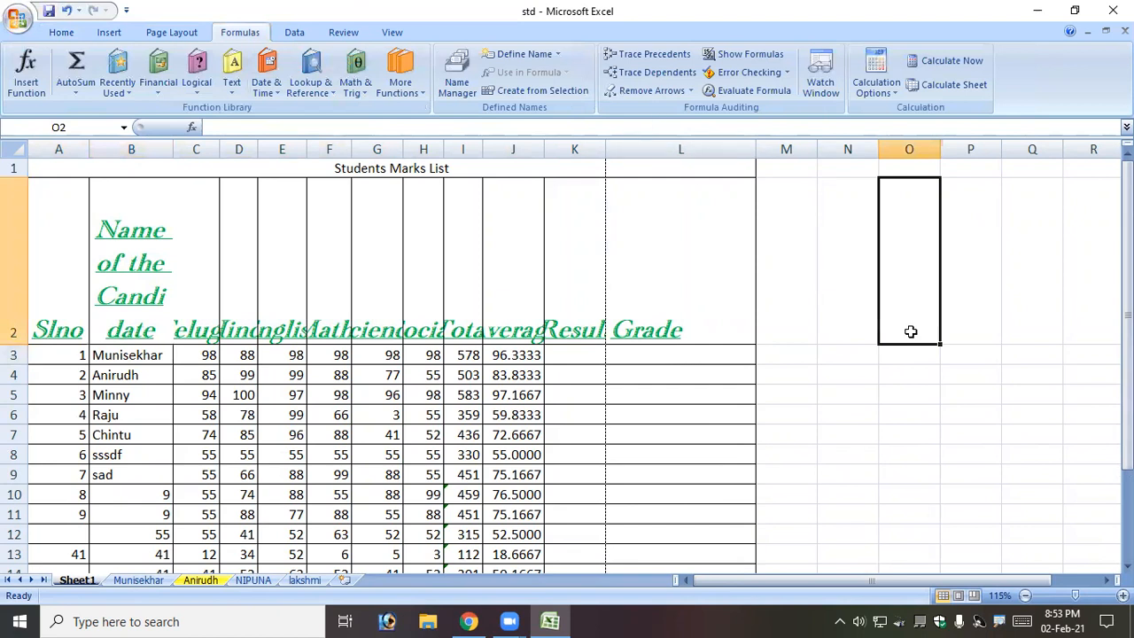
left_click(344, 34)
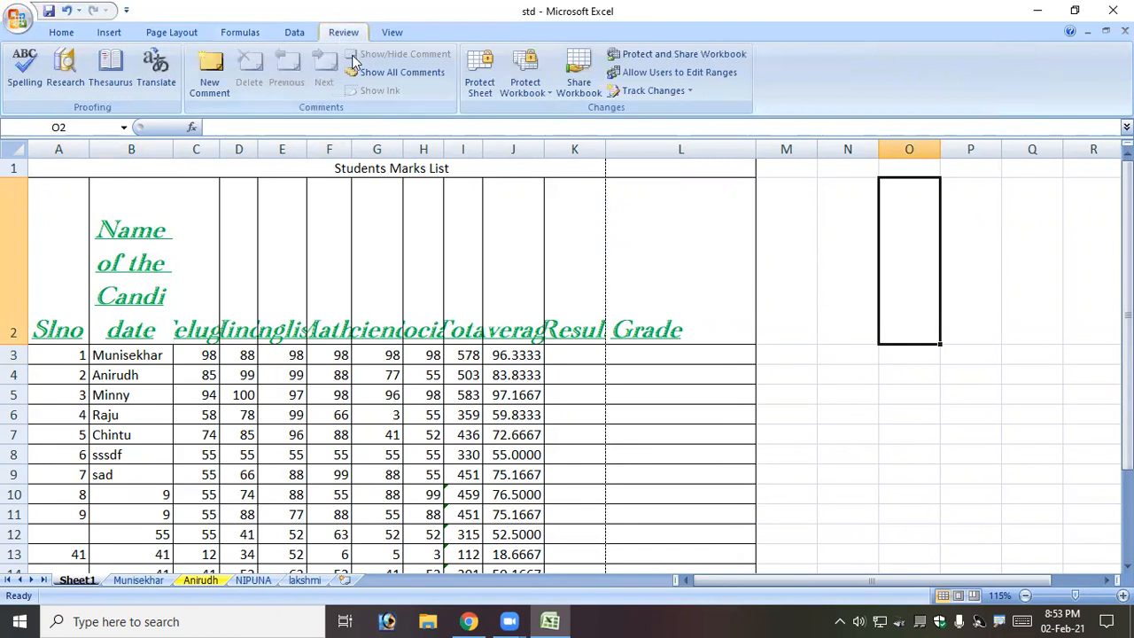
left_click(150, 356)
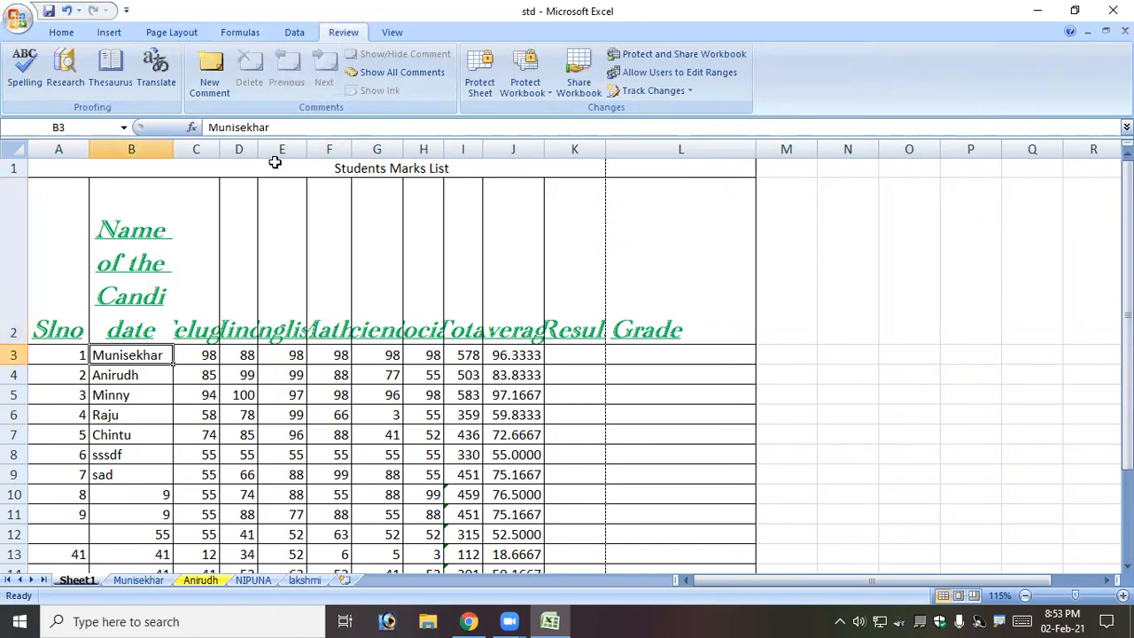
Add a comment to cell B3, cancel a stray entry in C8, and leave B3's name unchanged.
left_click(220, 91)
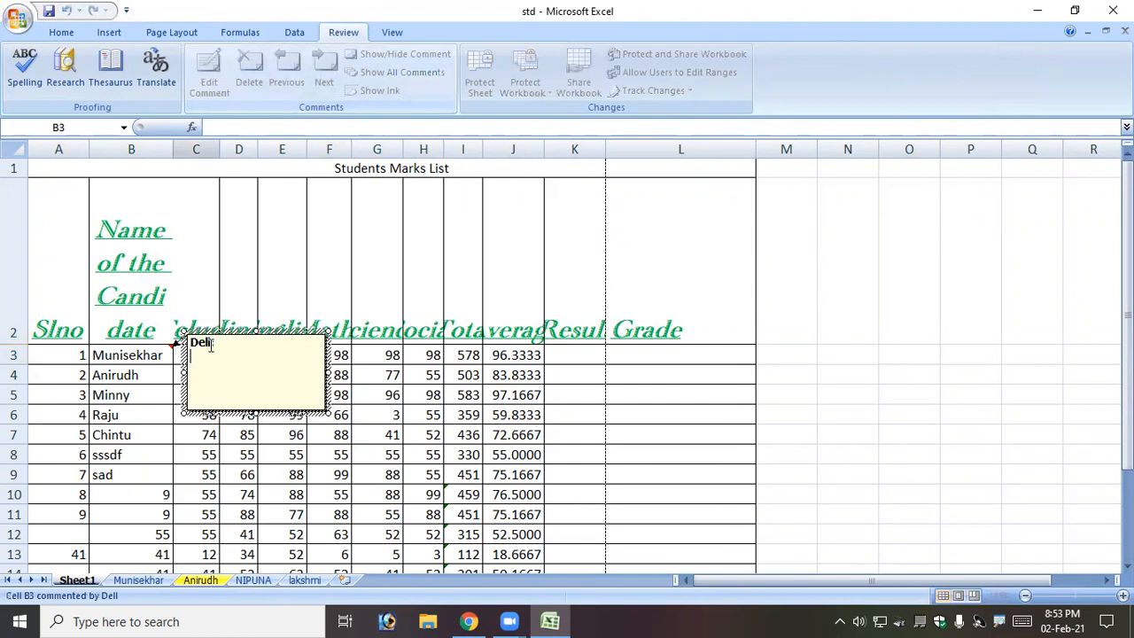
left_click(214, 454)
type("H")
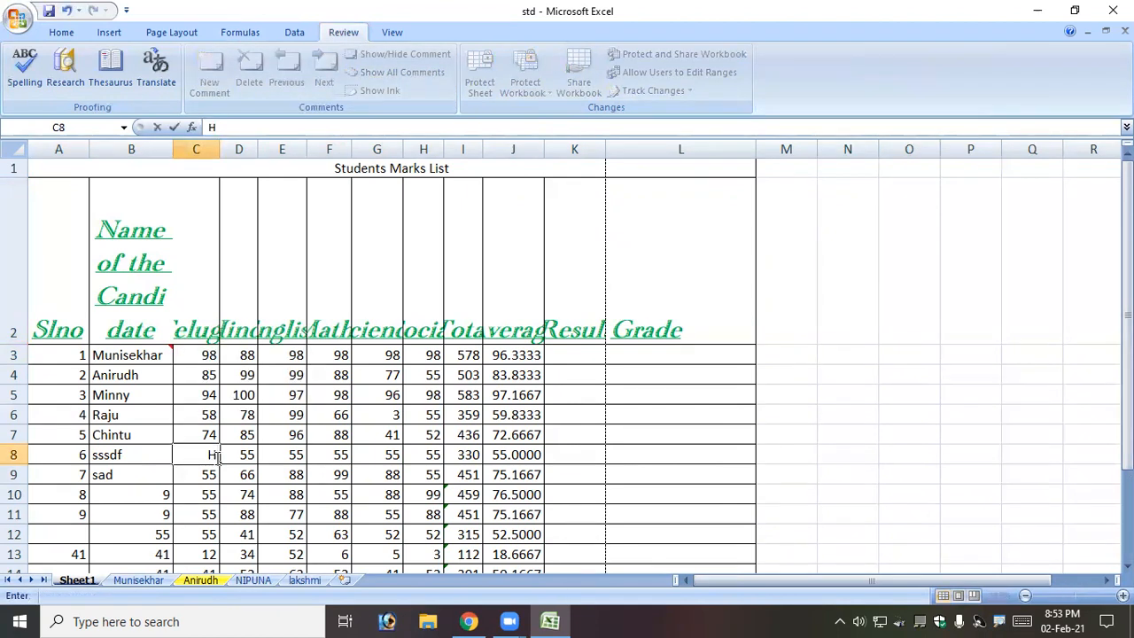
key("Escape")
left_click(266, 372)
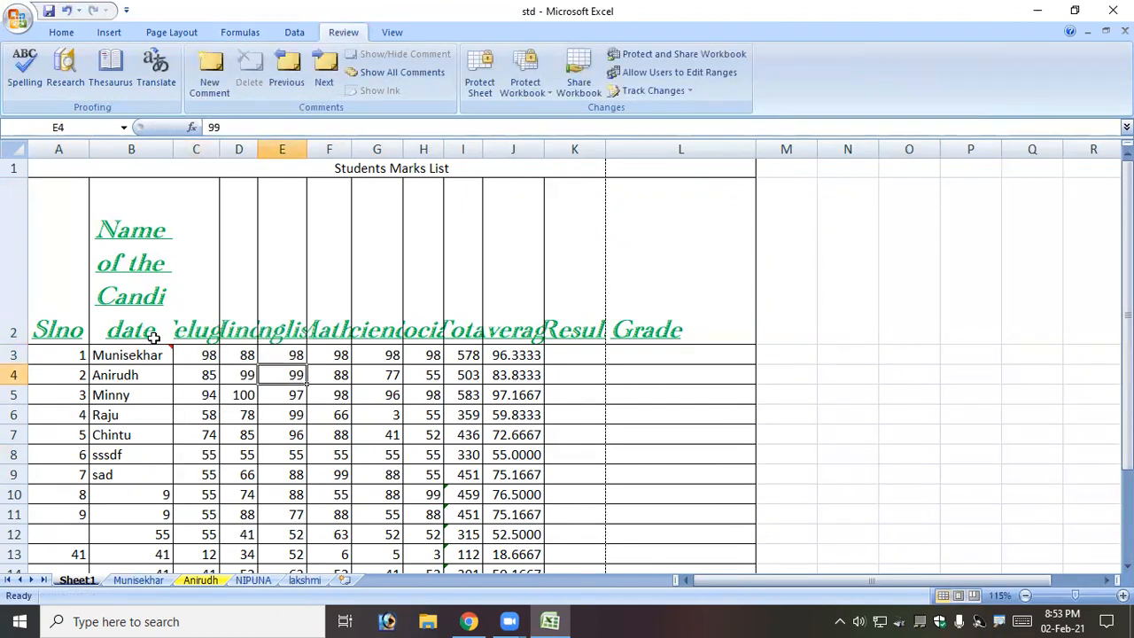
left_click(156, 355)
double_click(142, 355)
left_click_drag(160, 351, 171, 349)
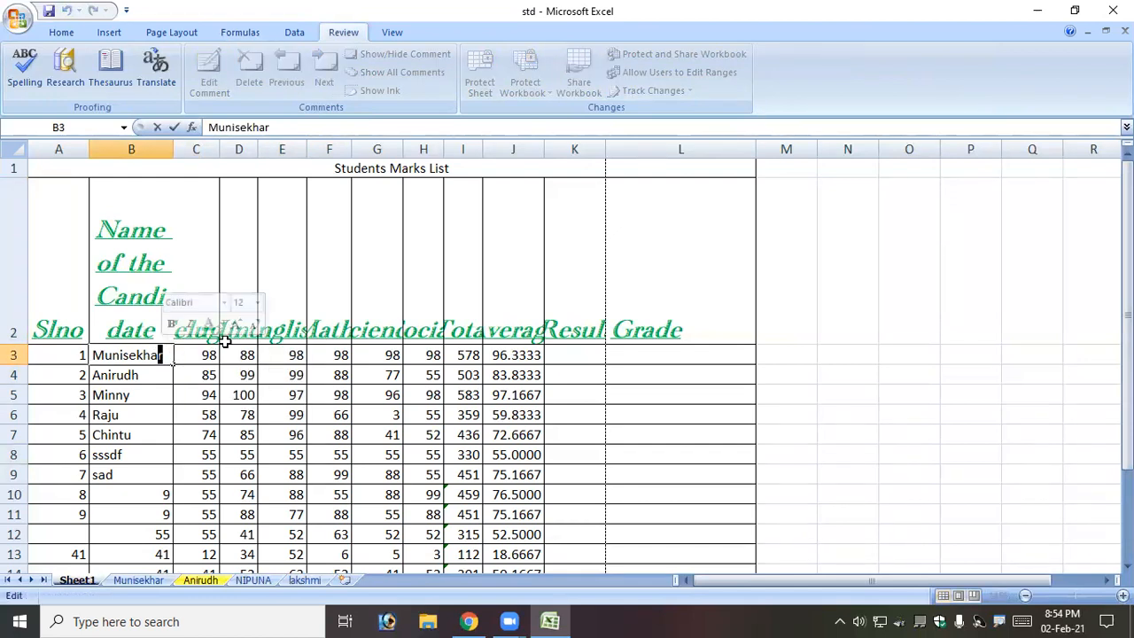
left_click(211, 347)
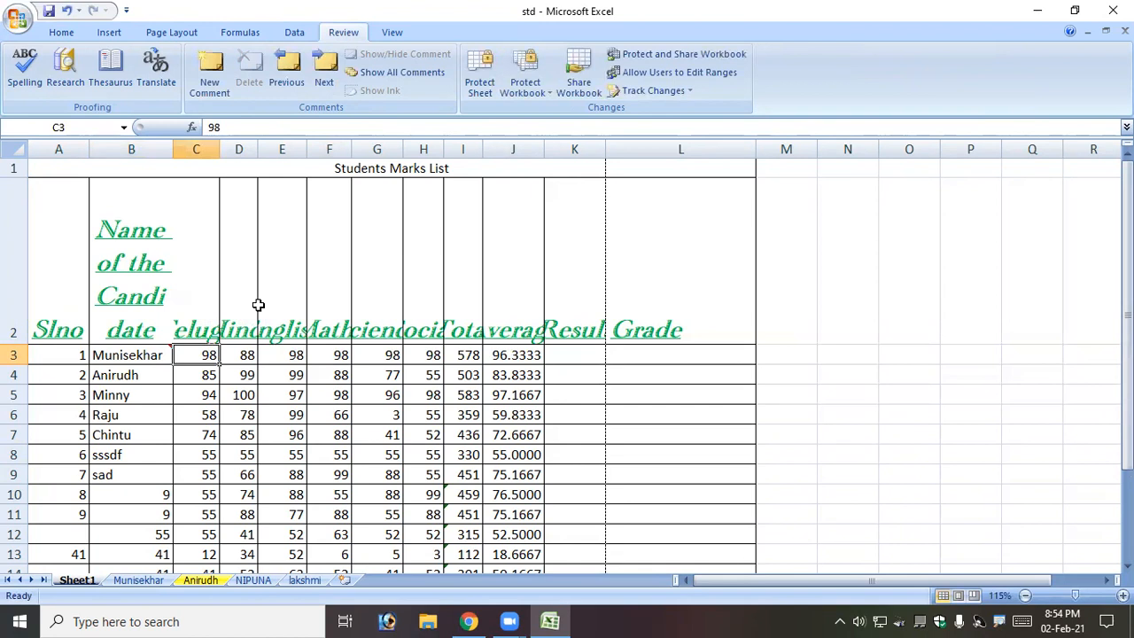
Add placeholder-text comments to cells B4, B5 and G6.
left_click(164, 373)
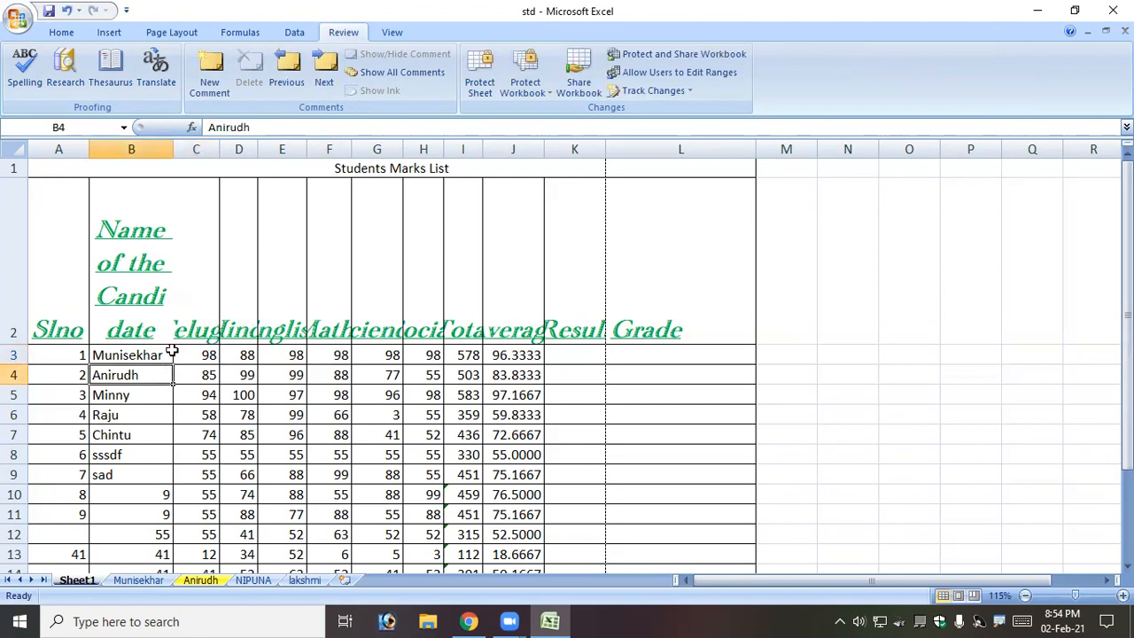
left_click(209, 72)
type("sadfsdfsdfsdf")
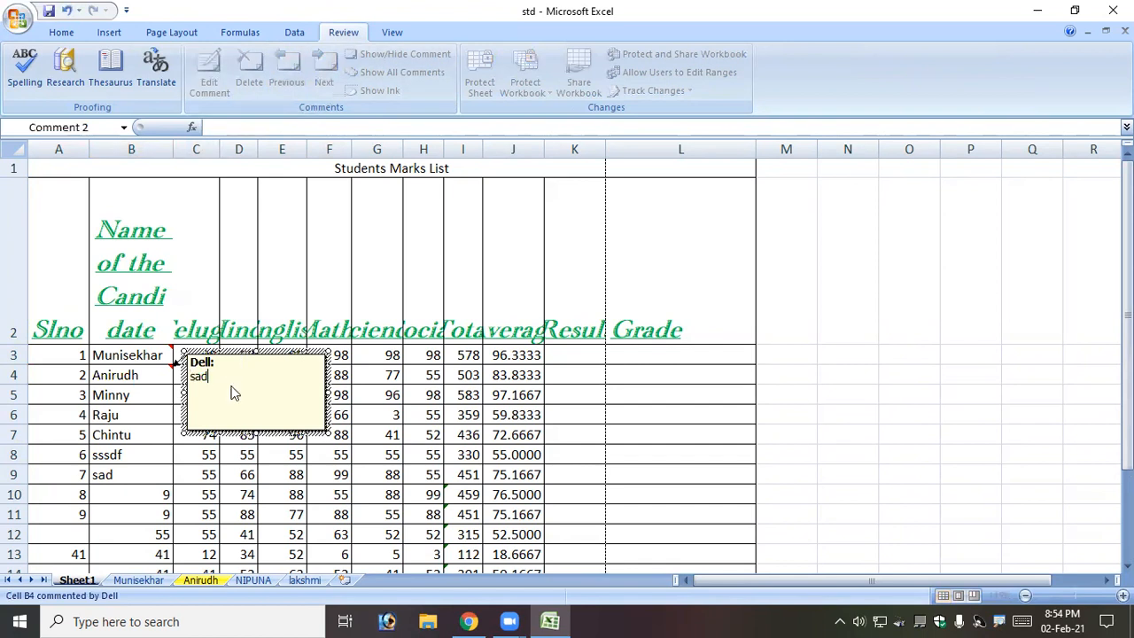
left_click(112, 397)
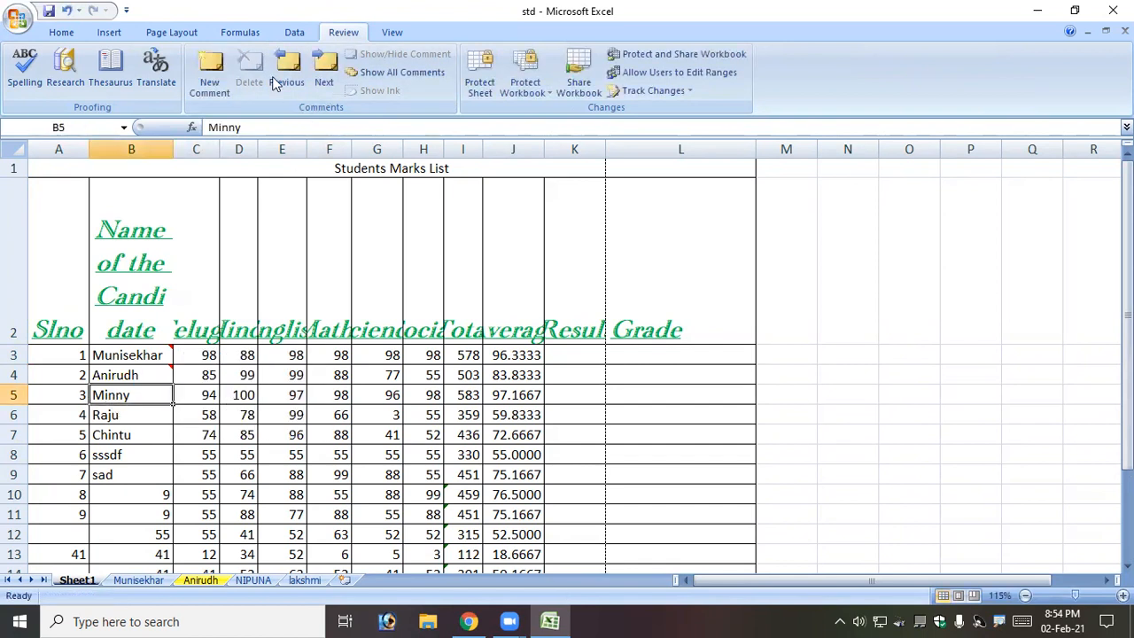
left_click(223, 84)
type("sadfasdfsadfasdf")
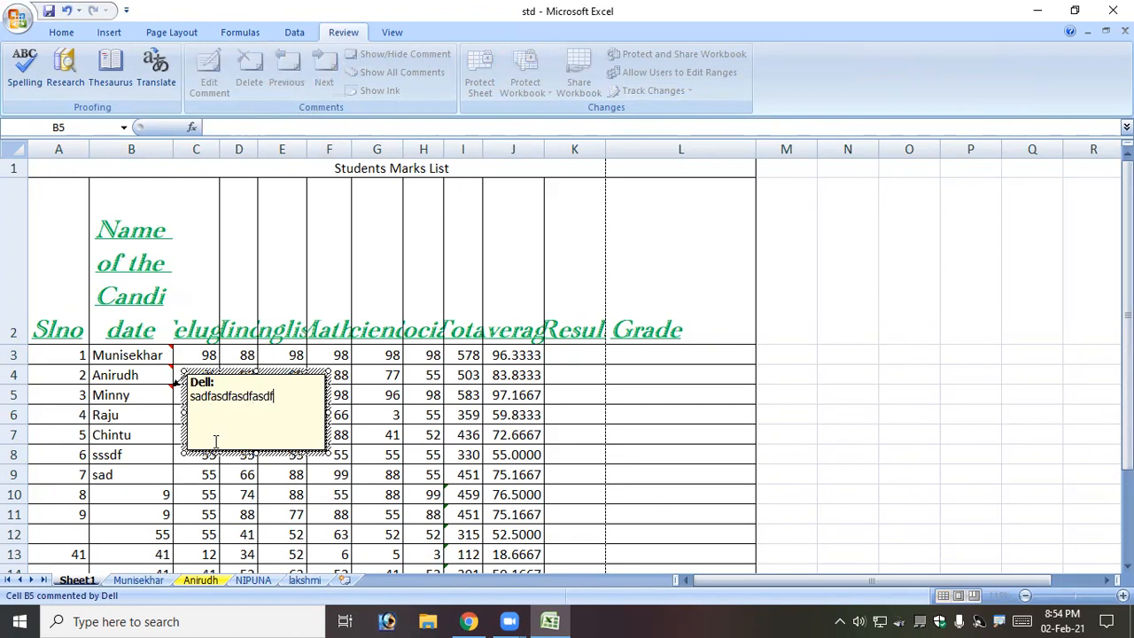
left_click(370, 418)
left_click(210, 75)
type("sdfsdfsdf")
left_click(240, 419)
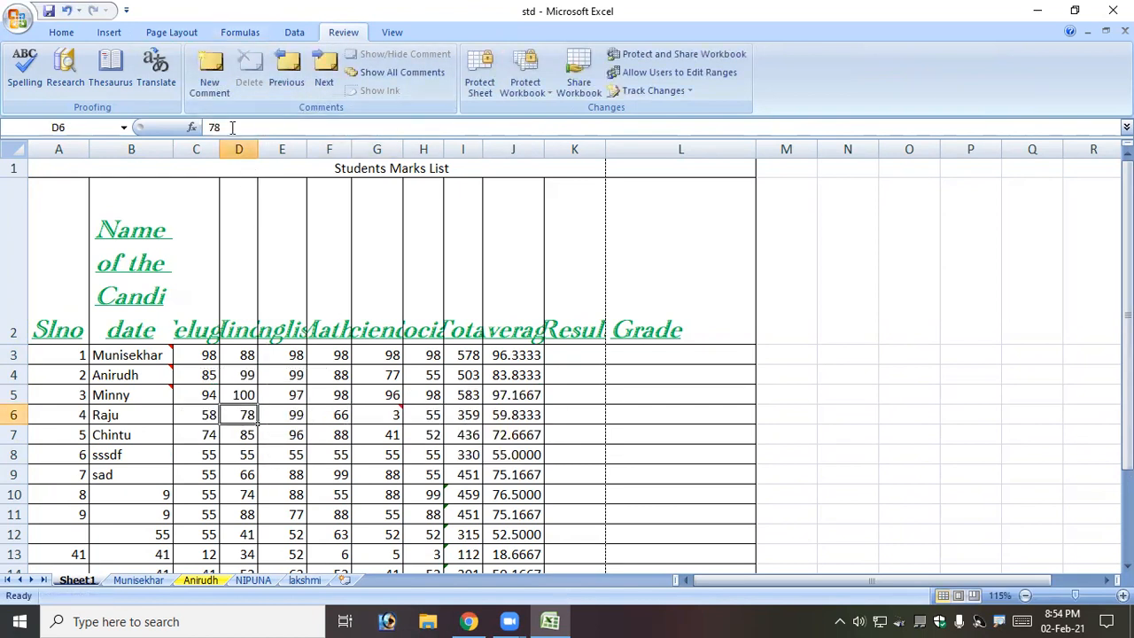
Add placeholder-text comments to cells D6 and D8.
left_click(211, 78)
type("sadfsadfsadfsa")
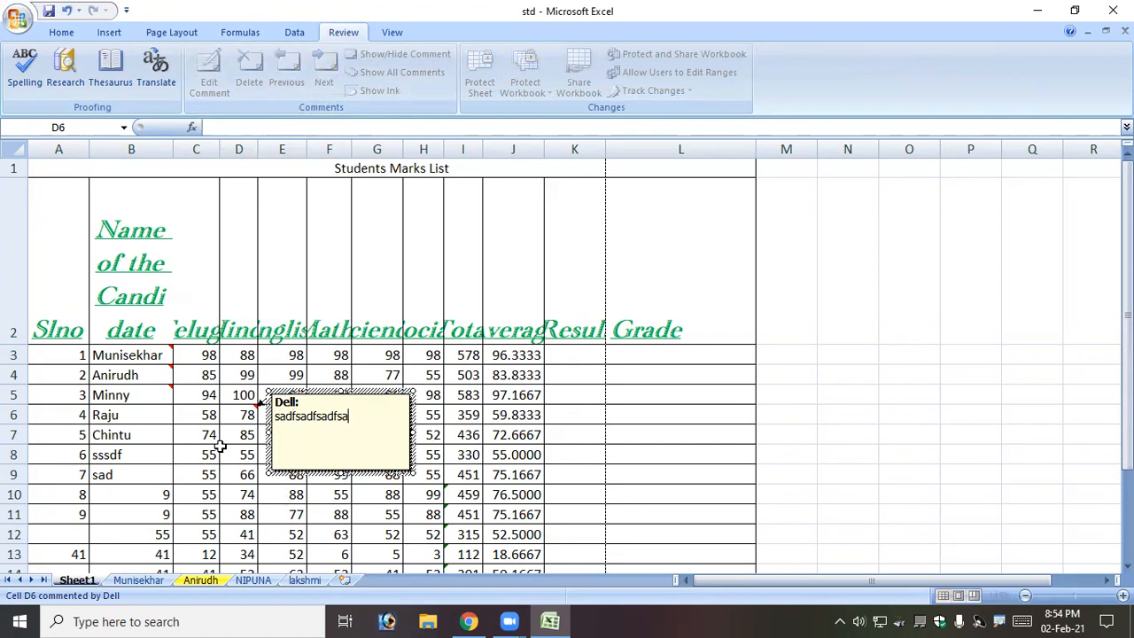
type("df")
left_click(220, 449)
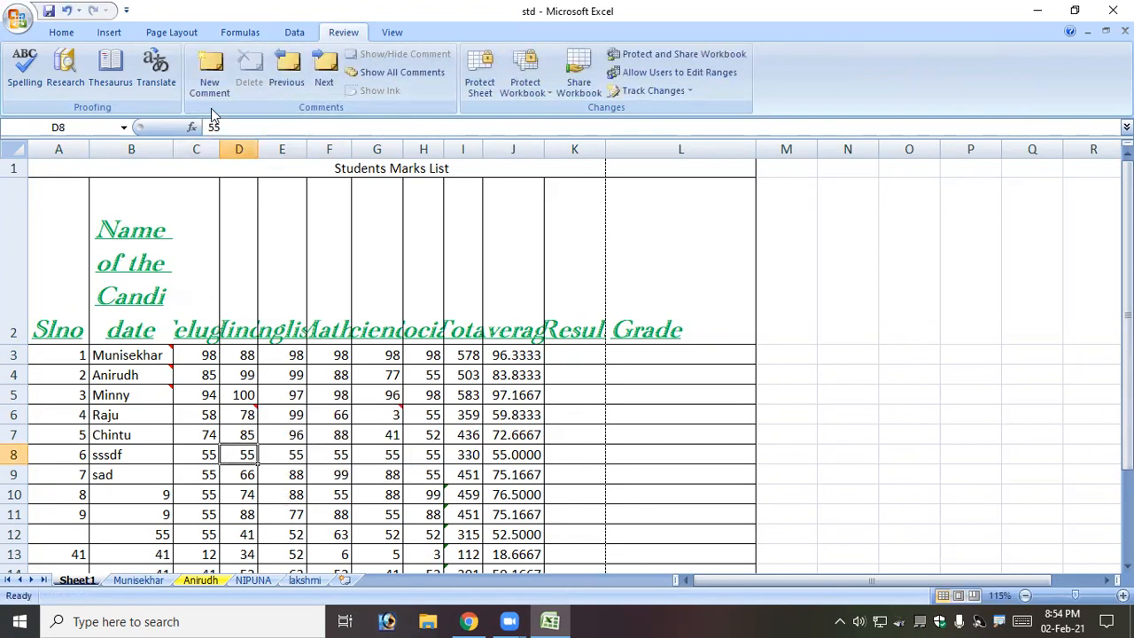
left_click(211, 79)
type("sadfsadfsdf")
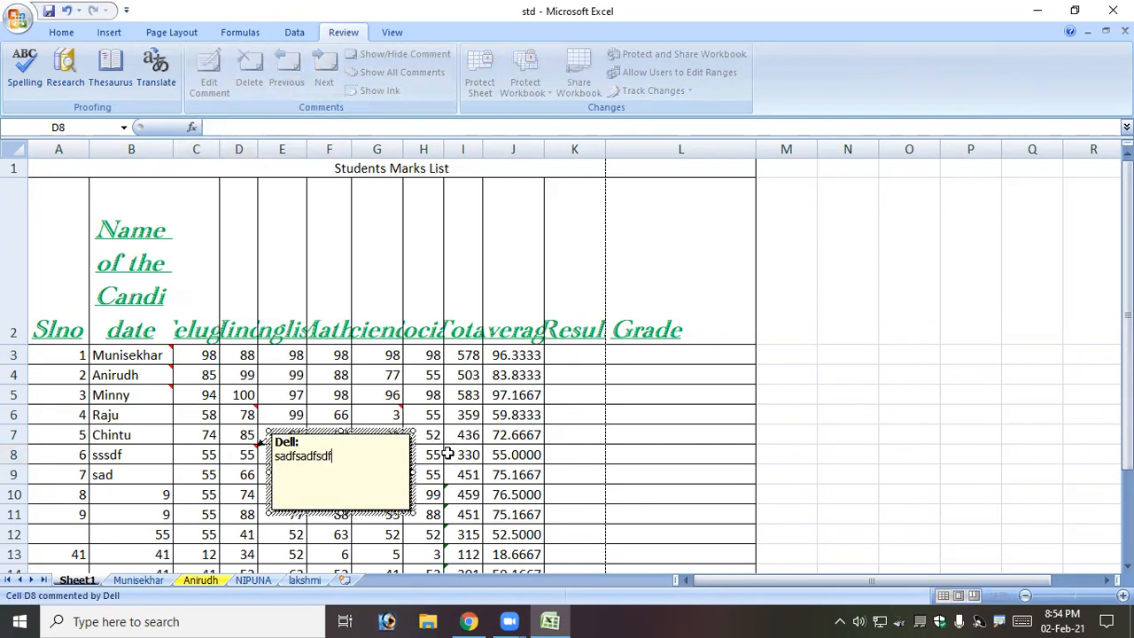
left_click(488, 452)
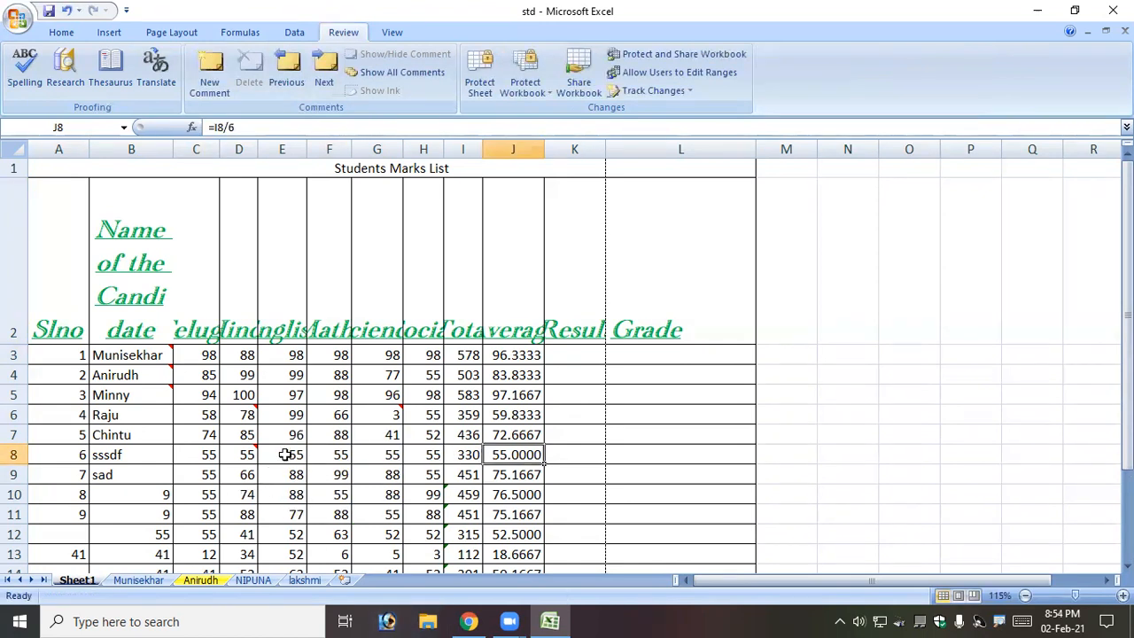
mouse_move(244, 412)
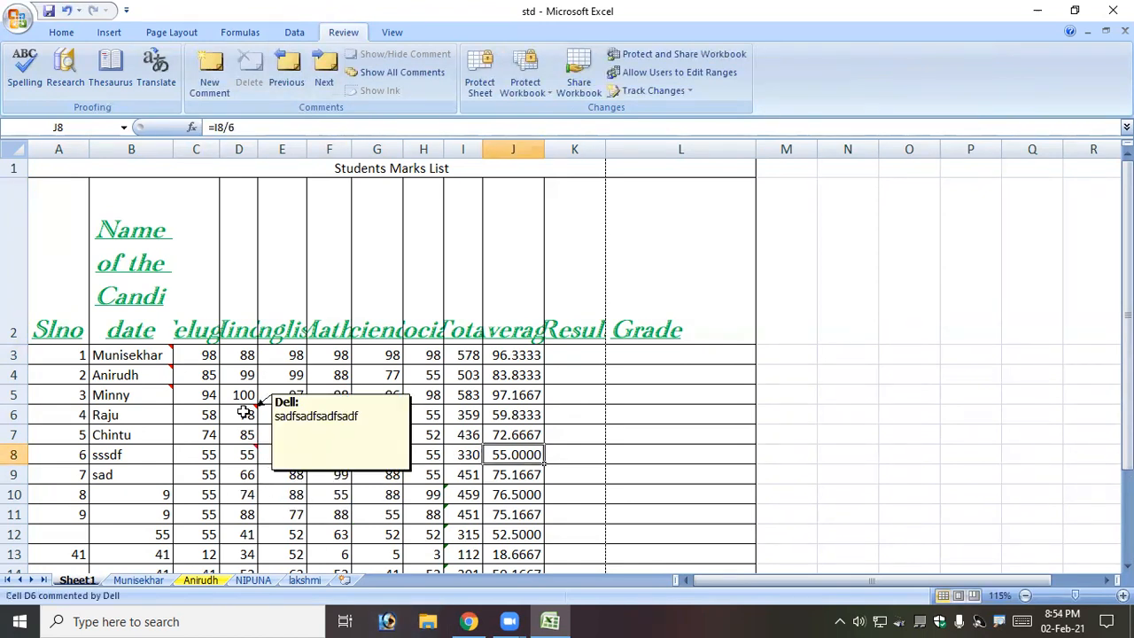
mouse_move(392, 410)
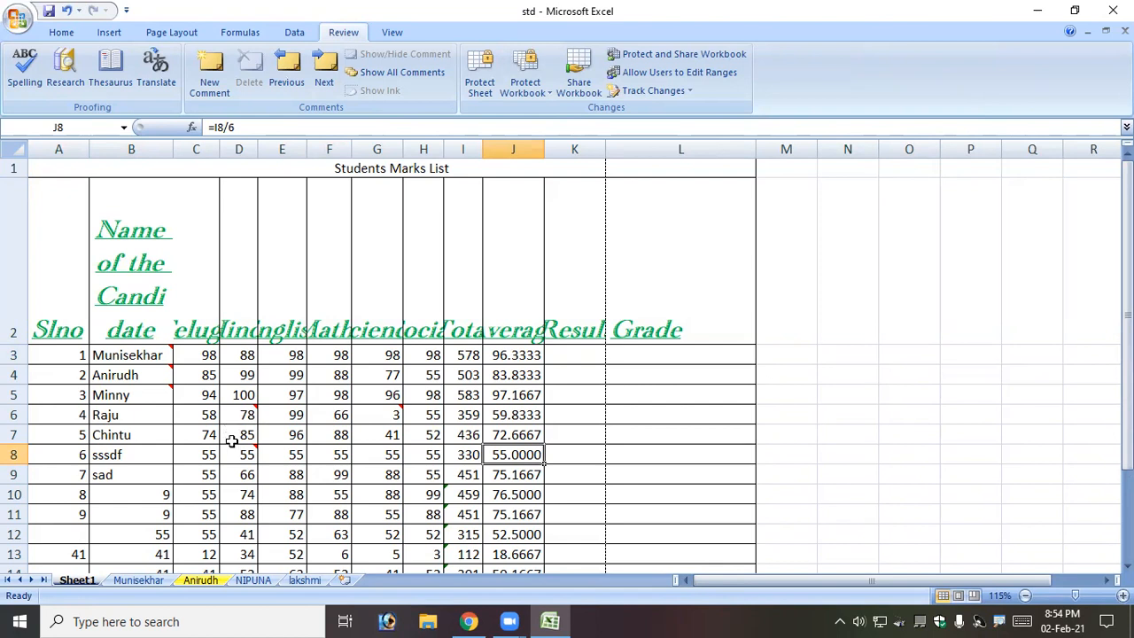
Delete the comment on G6, then select the table range A2:L12.
left_click(390, 413)
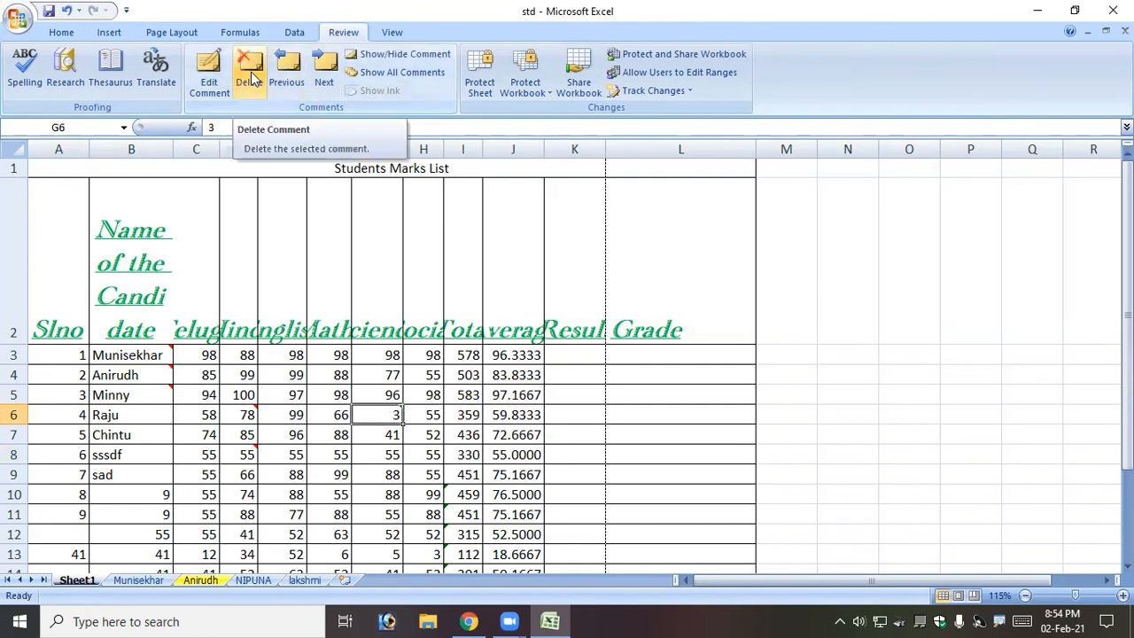
left_click(251, 80)
left_click(366, 354)
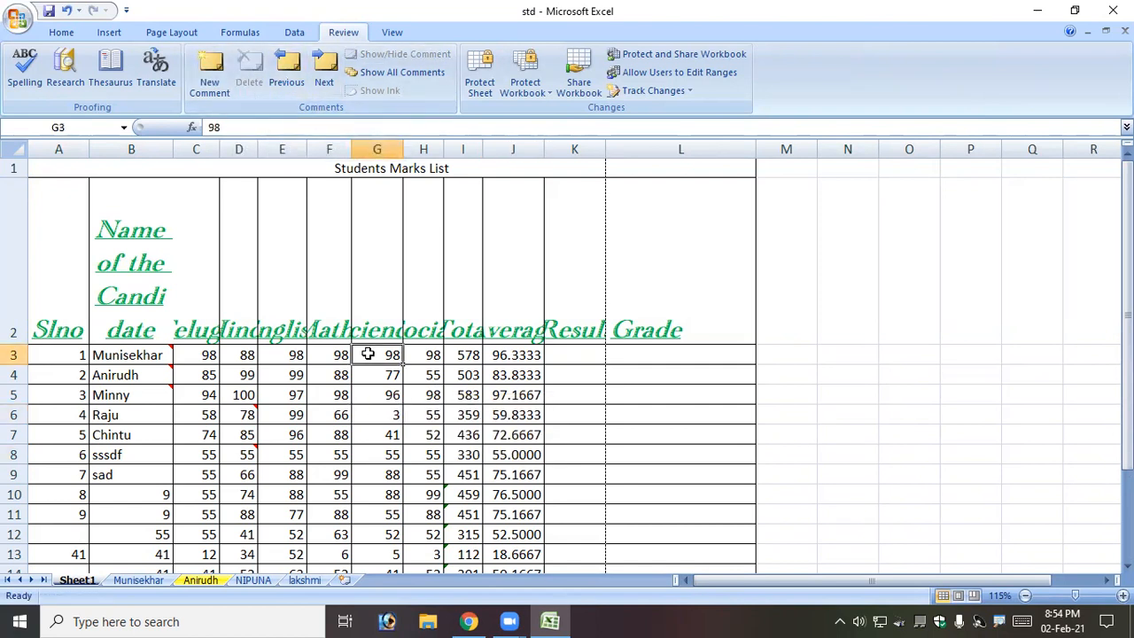
left_click_drag(41, 251, 651, 524)
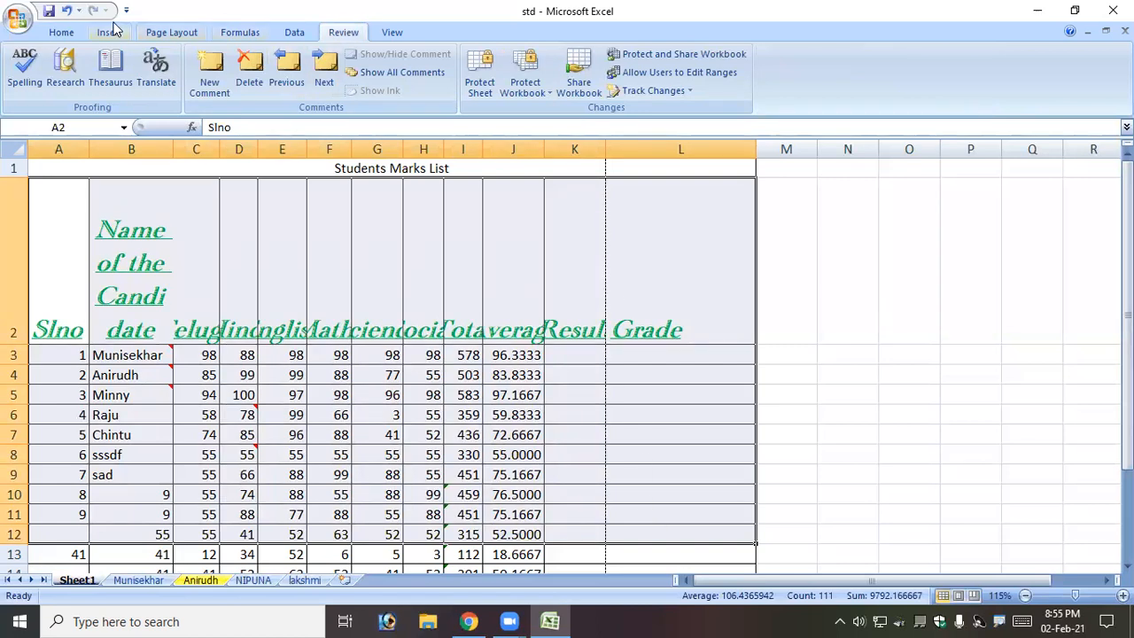
Wipe the table with Clear All, restore it with Ctrl+Z, and reopen the Clear menu.
left_click(56, 36)
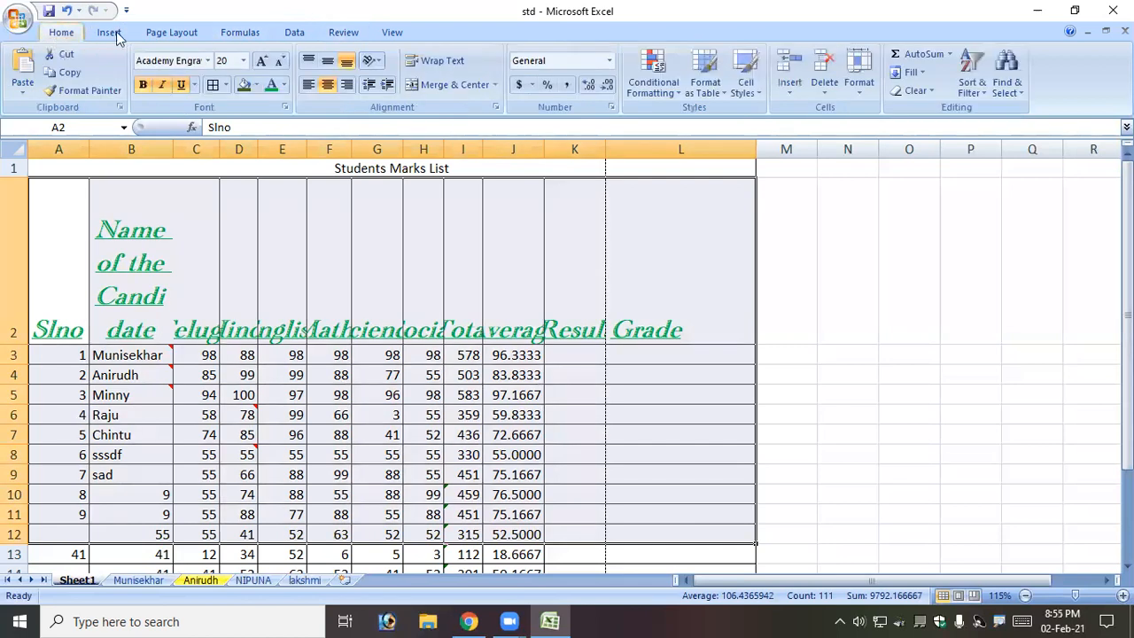
left_click(922, 90)
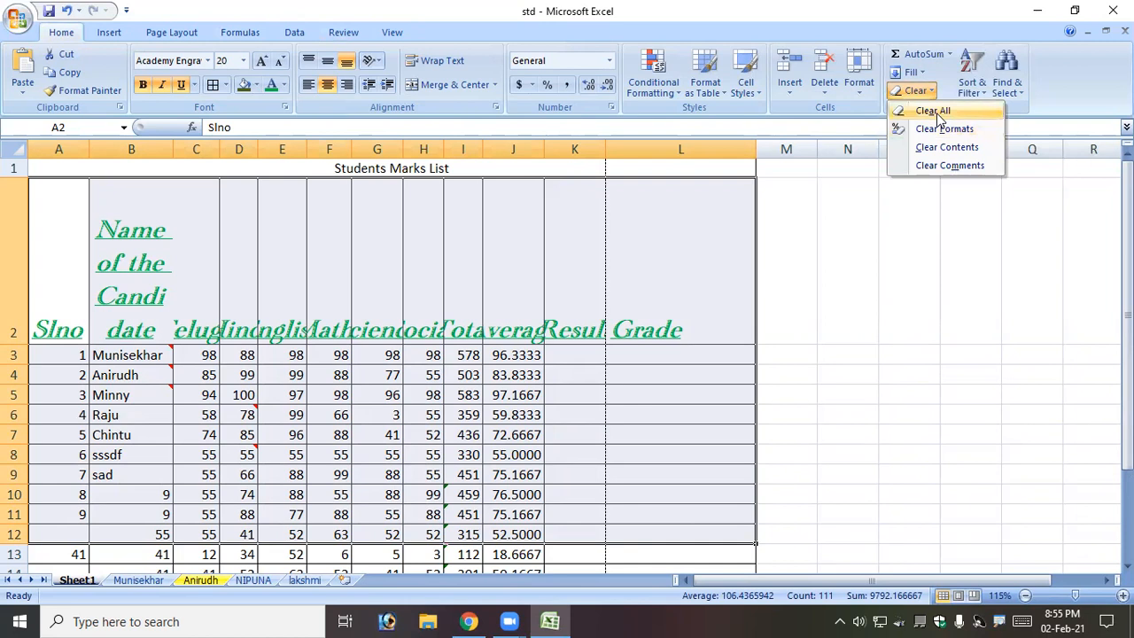
left_click(935, 111)
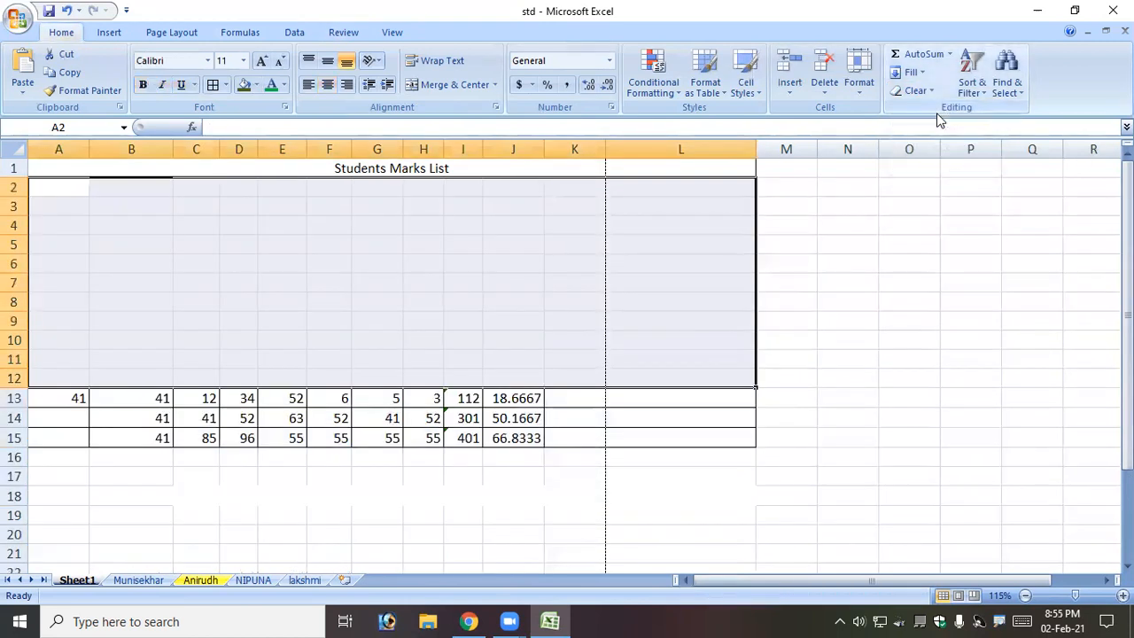
key("ctrl+z")
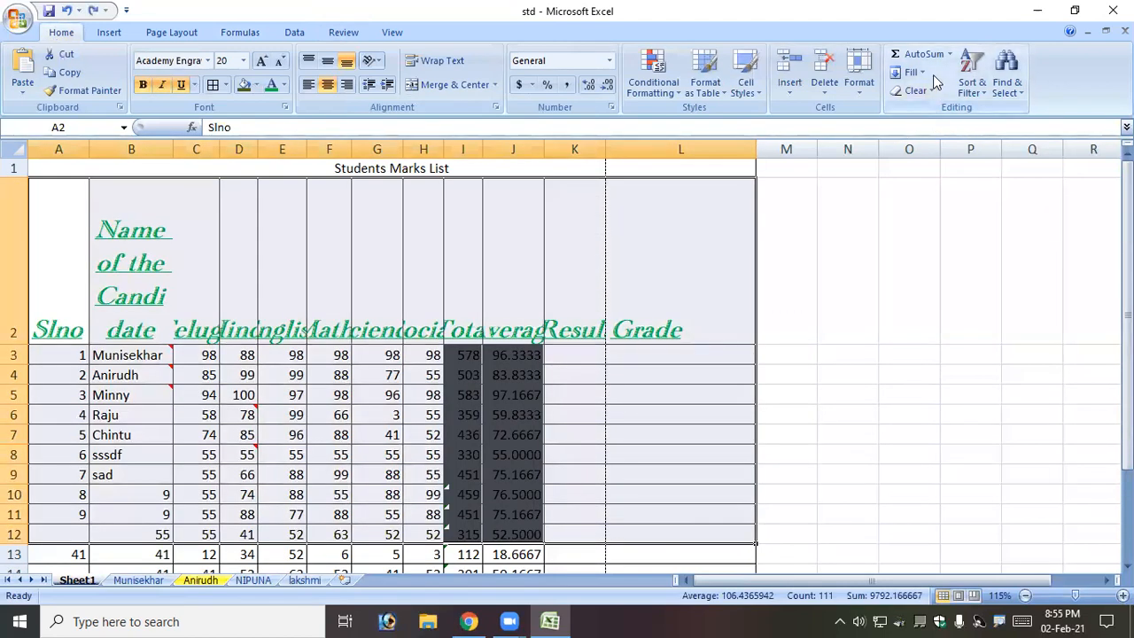
left_click(923, 92)
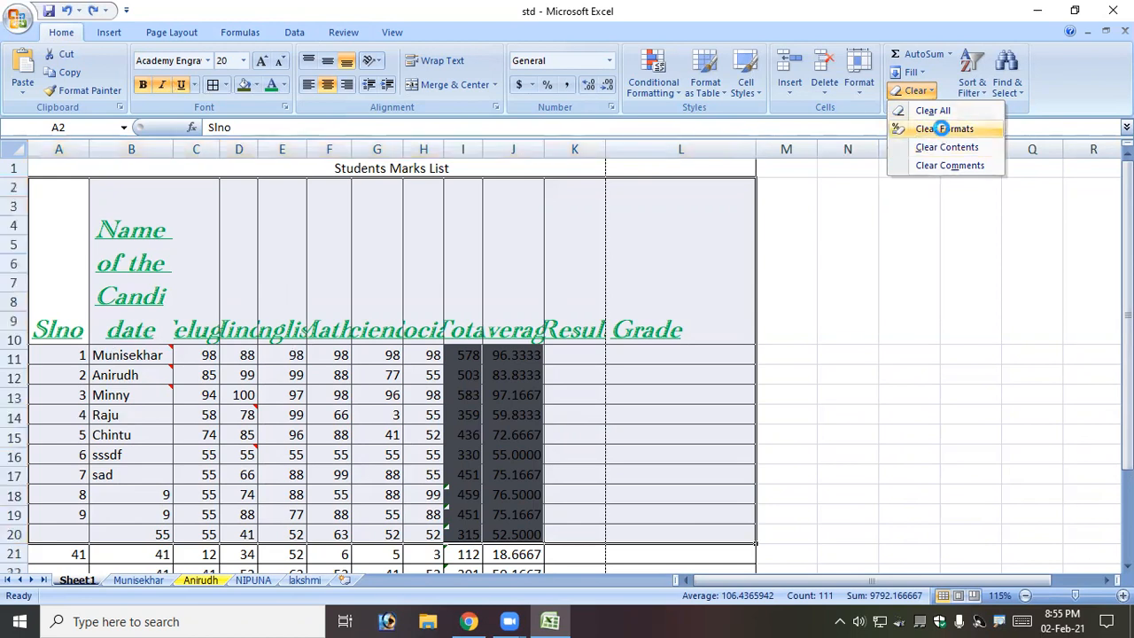
Apply Clear Formats and then Clear Comments to A2:L12.
left_click(944, 130)
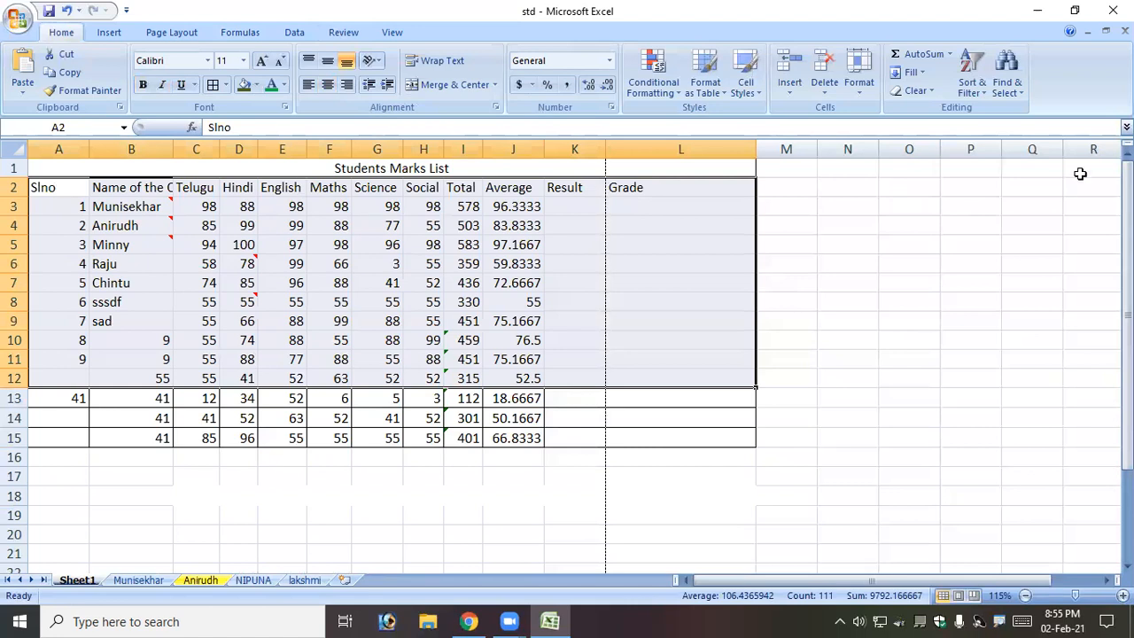
left_click(915, 90)
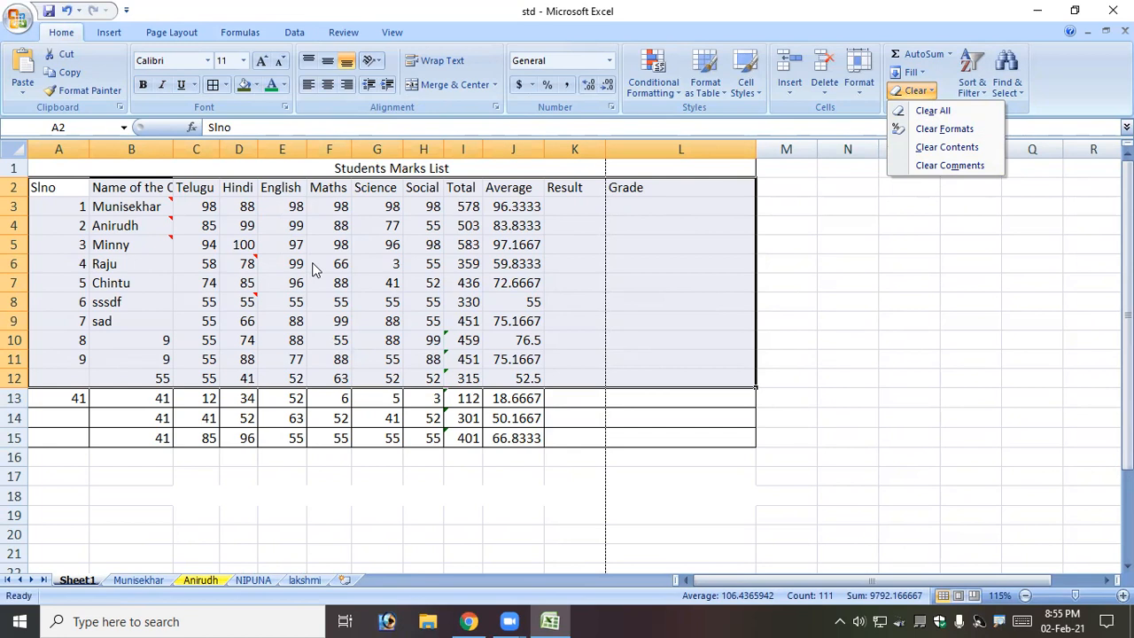
left_click(930, 168)
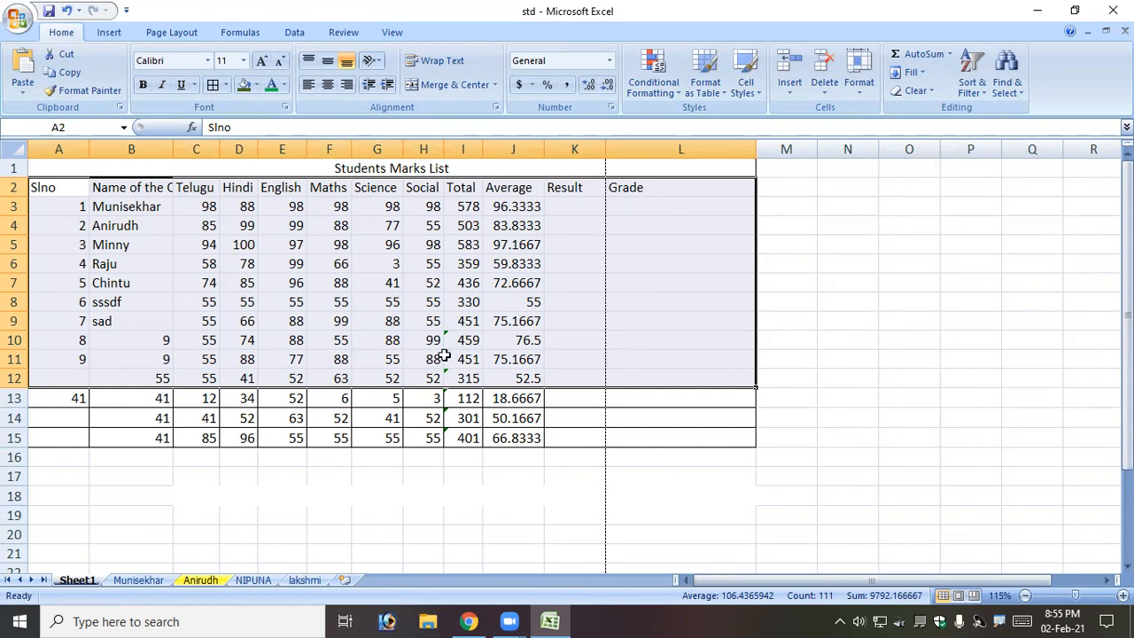
left_click(930, 90)
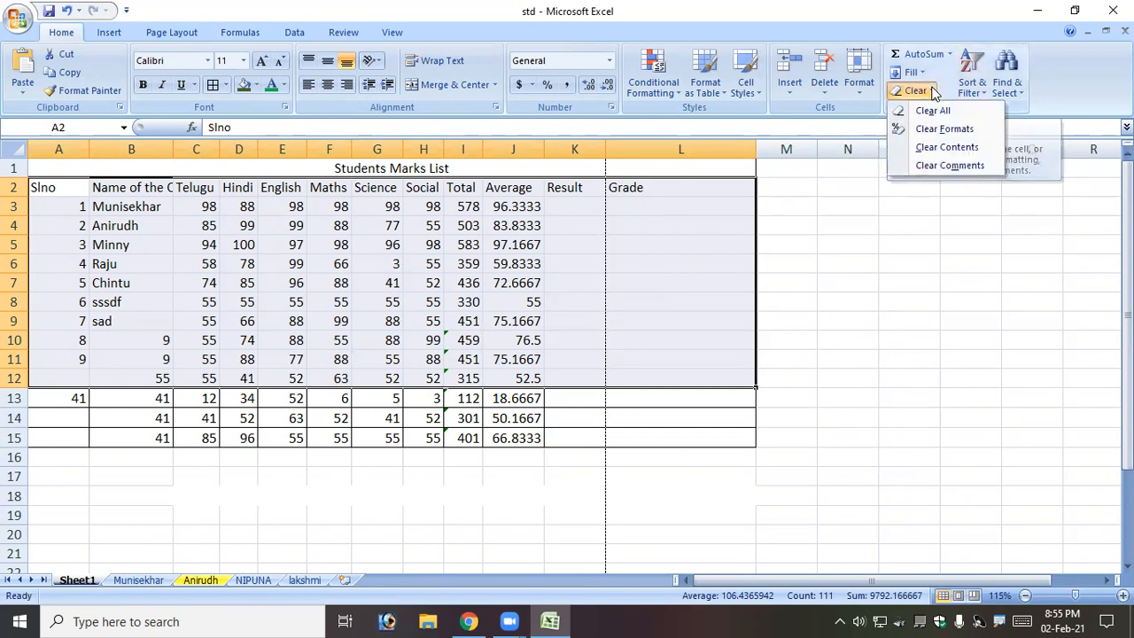
left_click(950, 146)
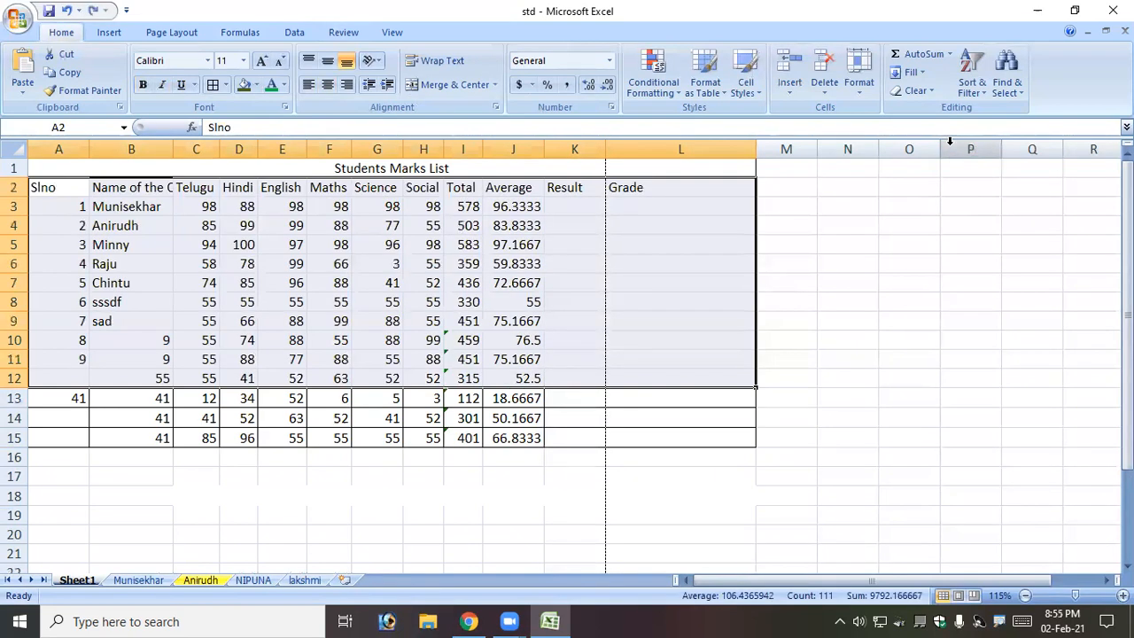
key("ctrl+z")
left_click(935, 89)
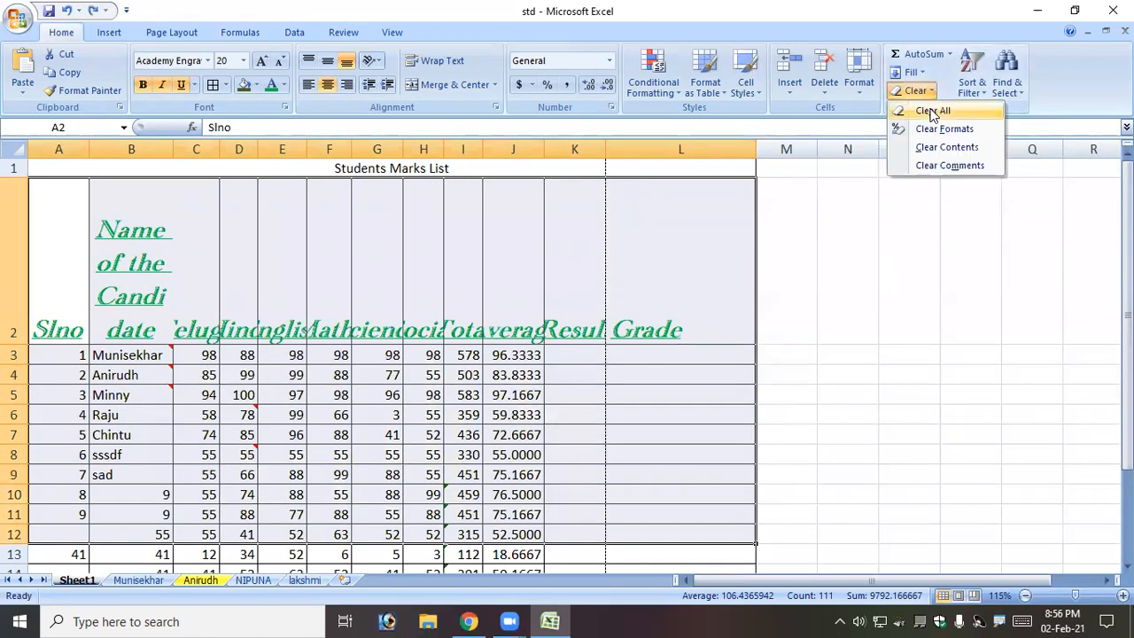
left_click(932, 110)
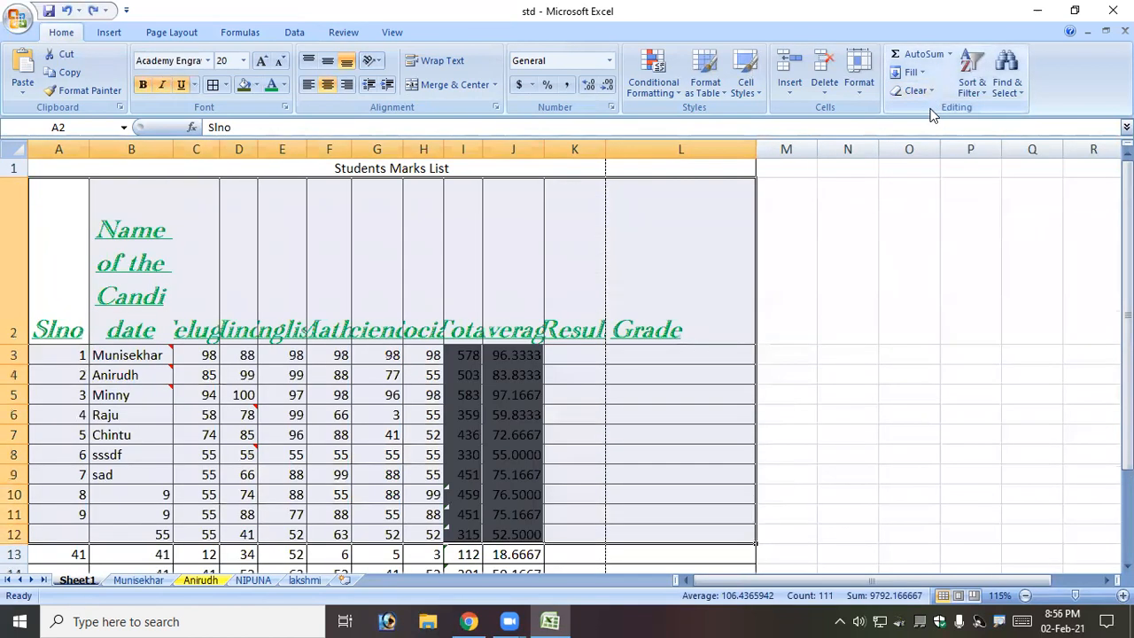
left_click(921, 73)
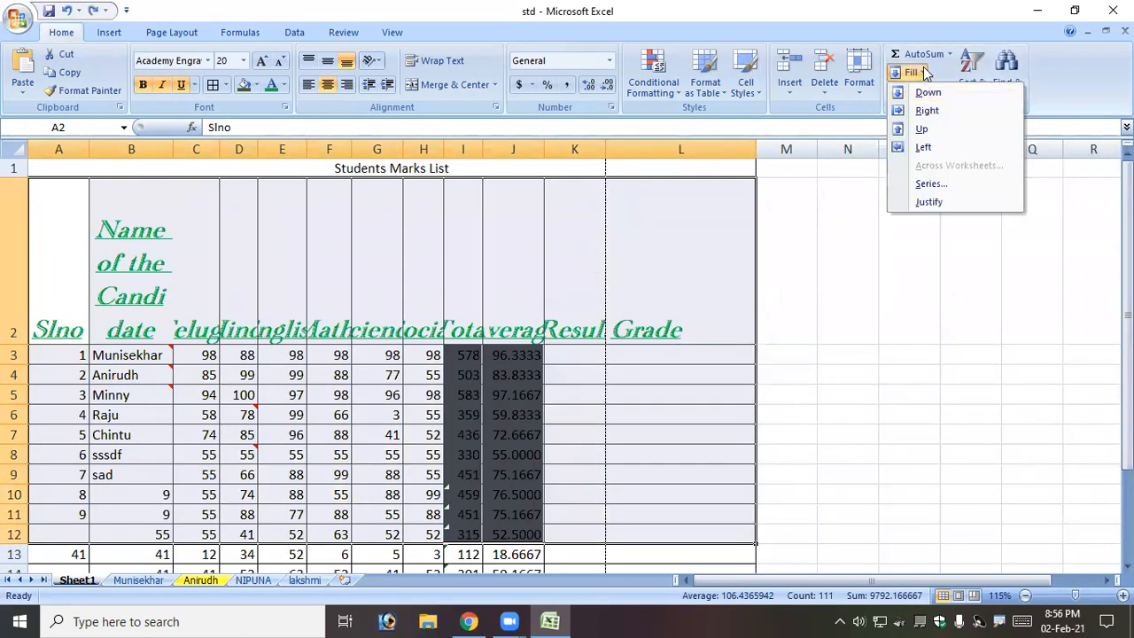
left_click(926, 75)
left_click(921, 91)
left_click(938, 129)
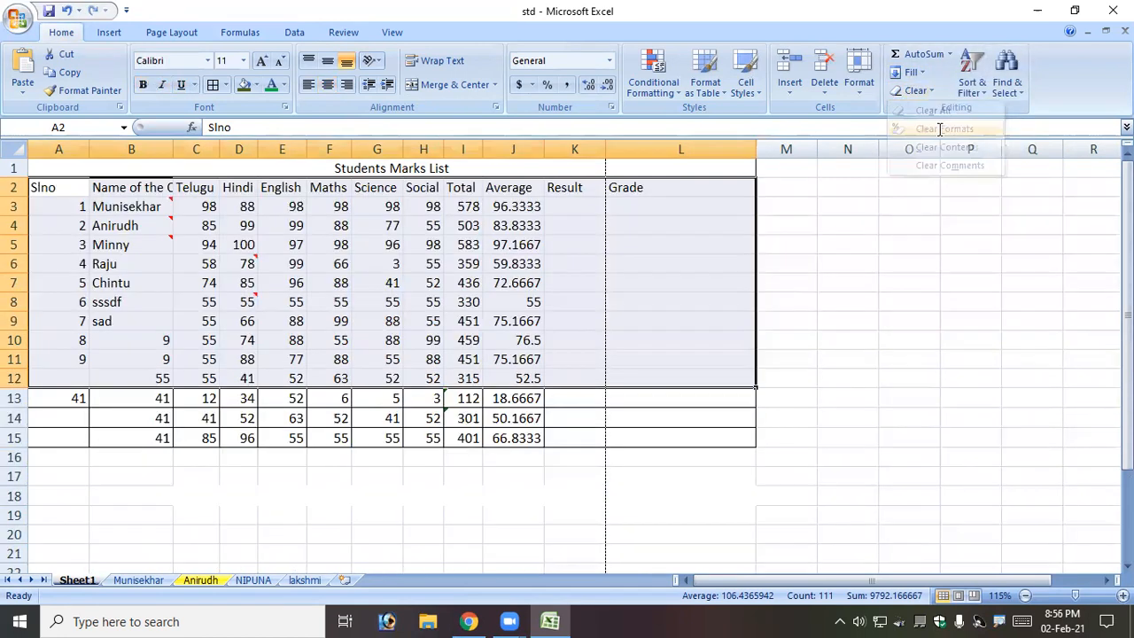
left_click(282, 301)
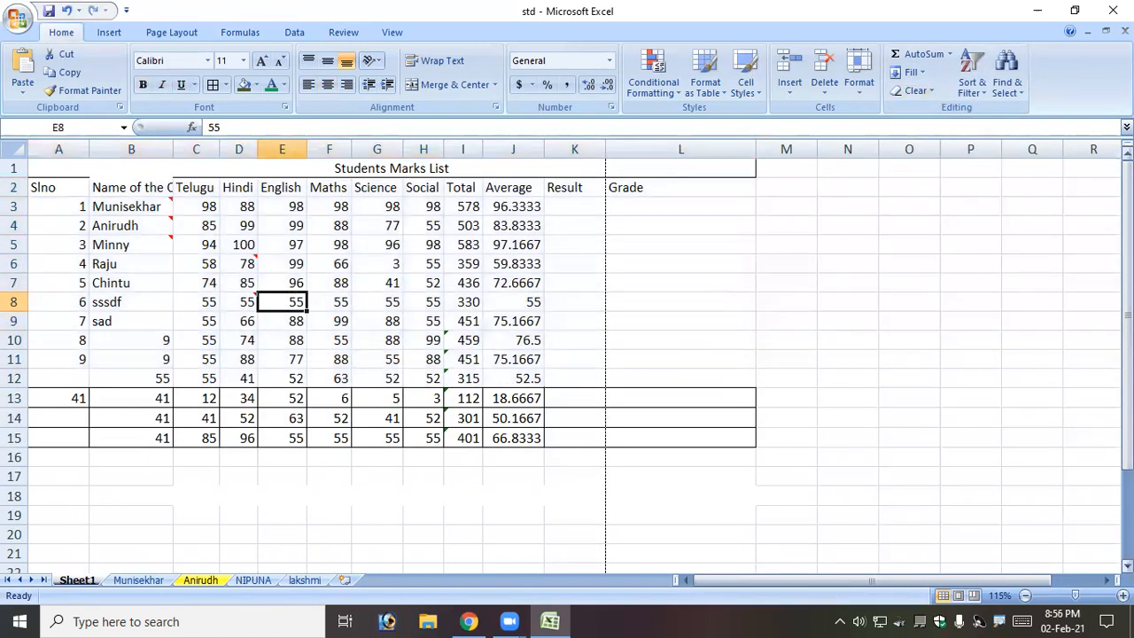
left_click_drag(71, 187, 688, 394)
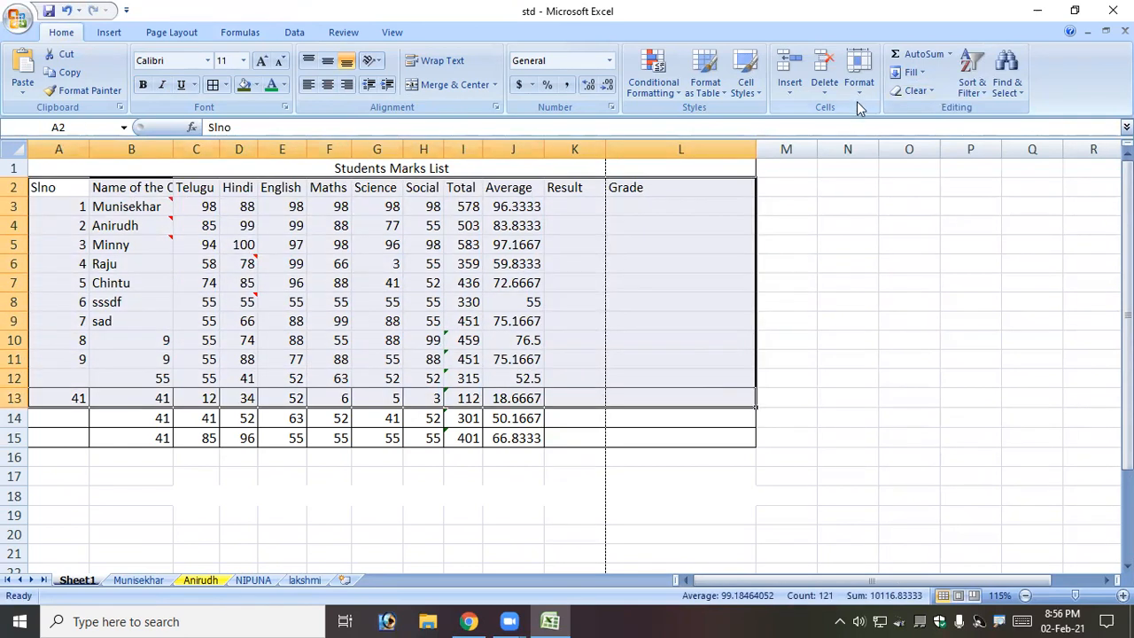
left_click(918, 91)
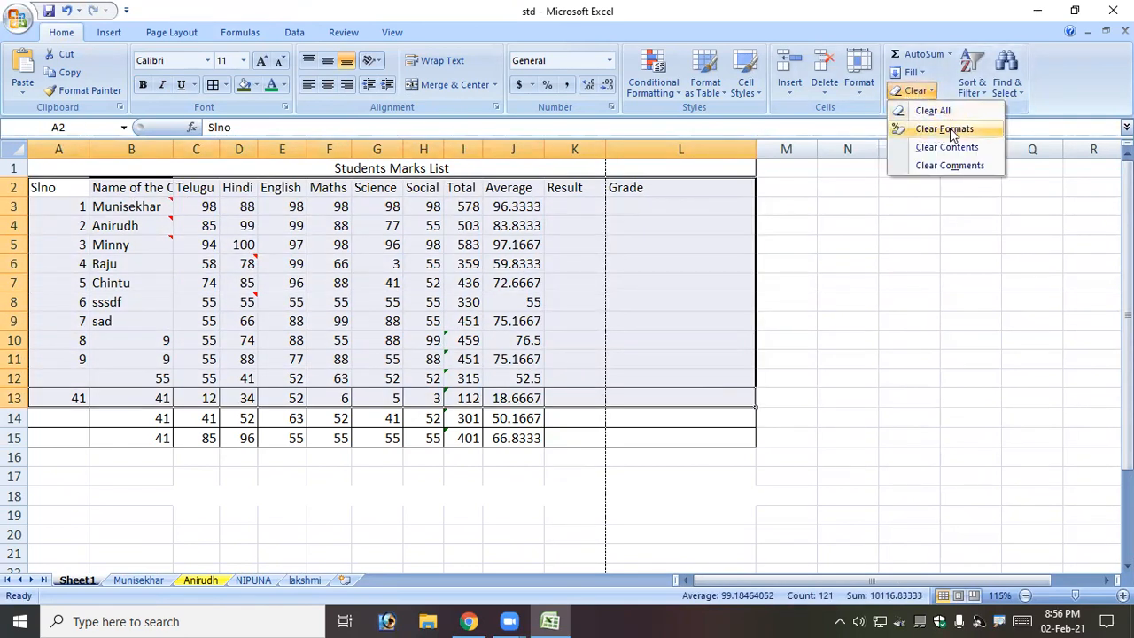
left_click(953, 166)
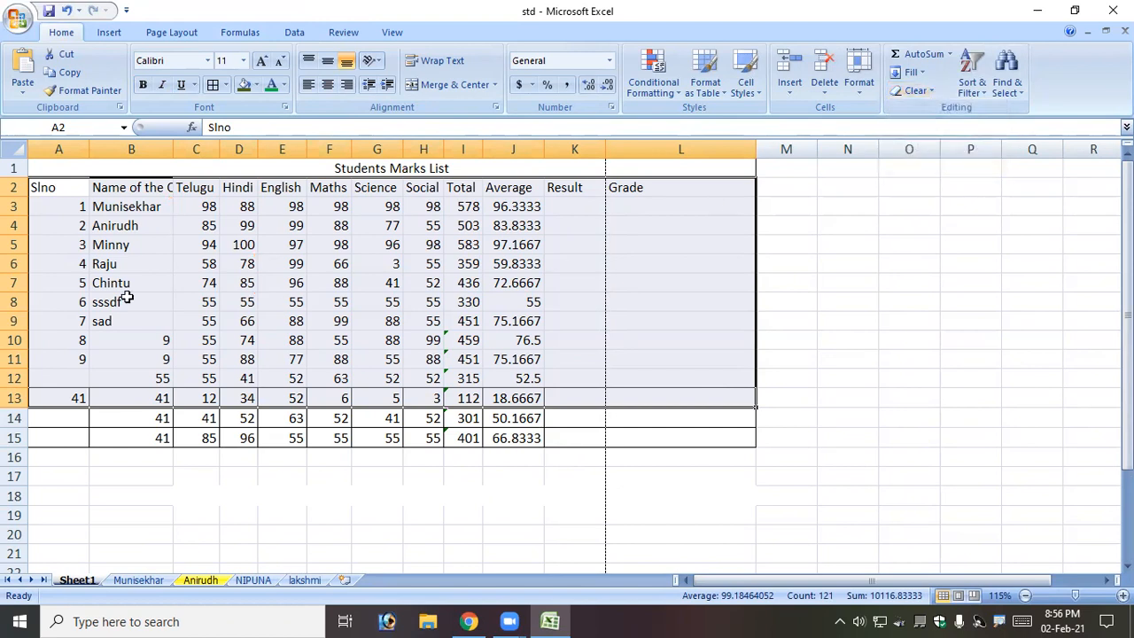
left_click(127, 299)
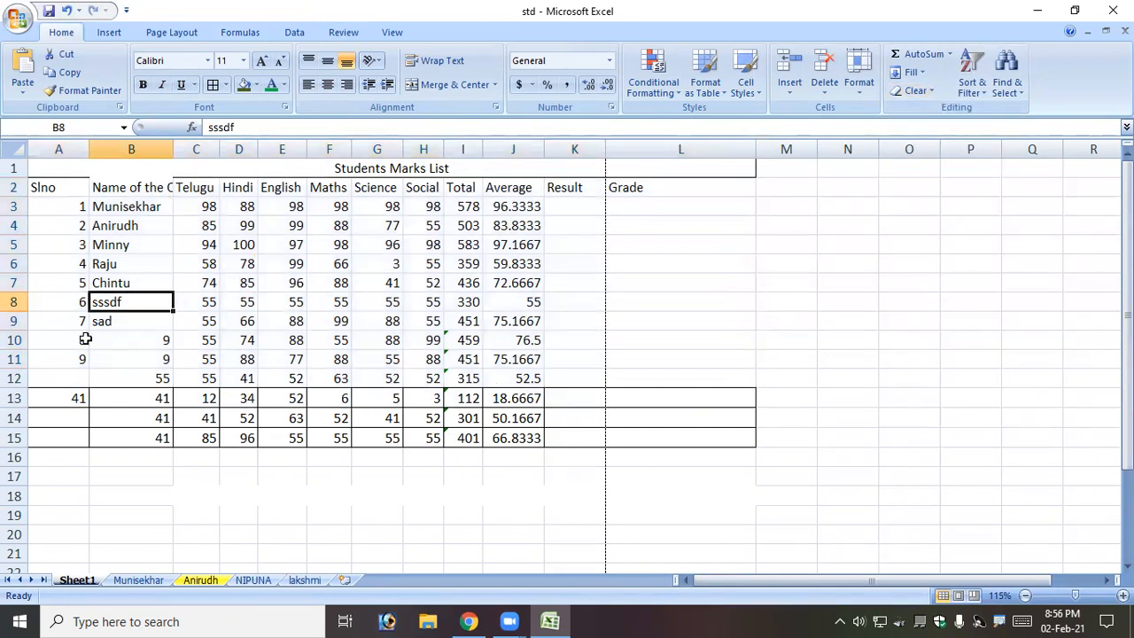
Delete the extra rows 10 through 18.
left_click_drag(14, 340, 26, 498)
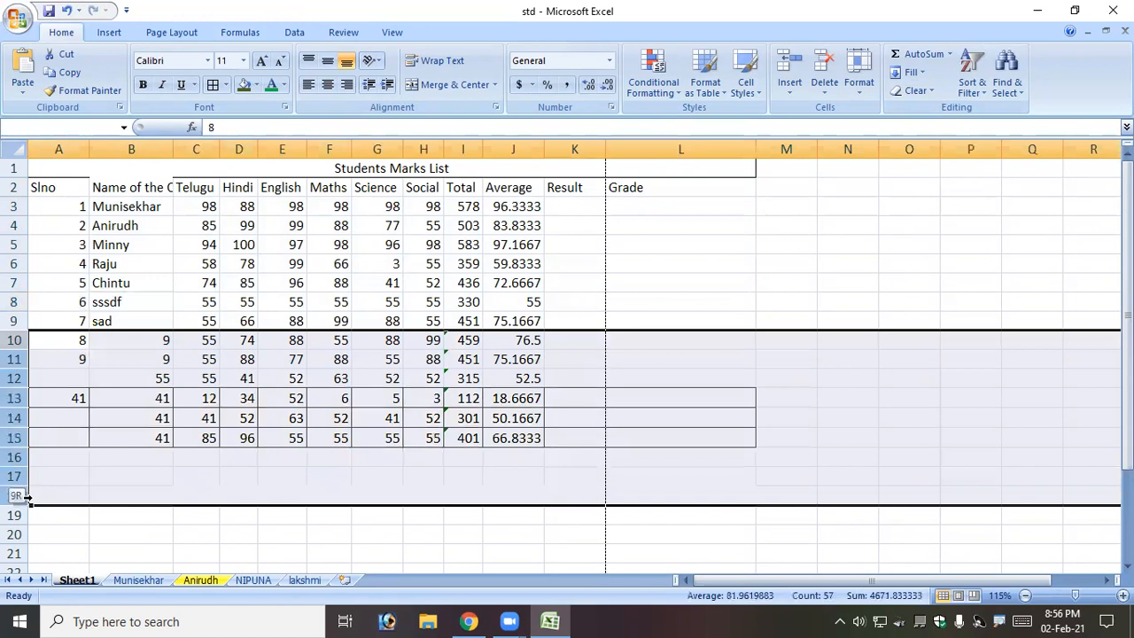
right_click(17, 379)
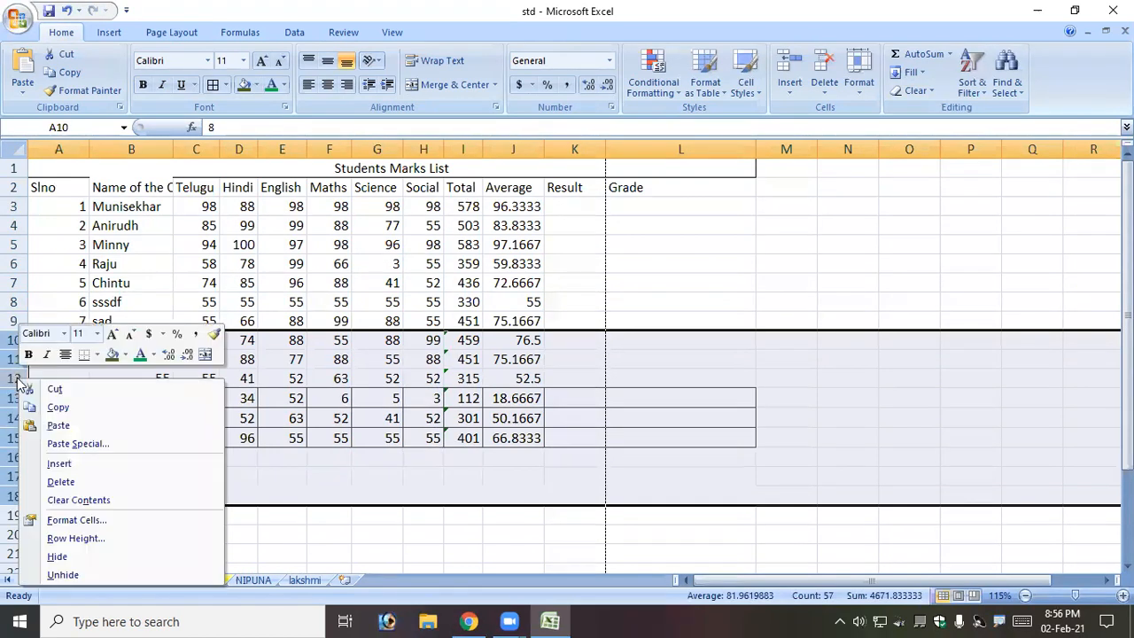
left_click(62, 481)
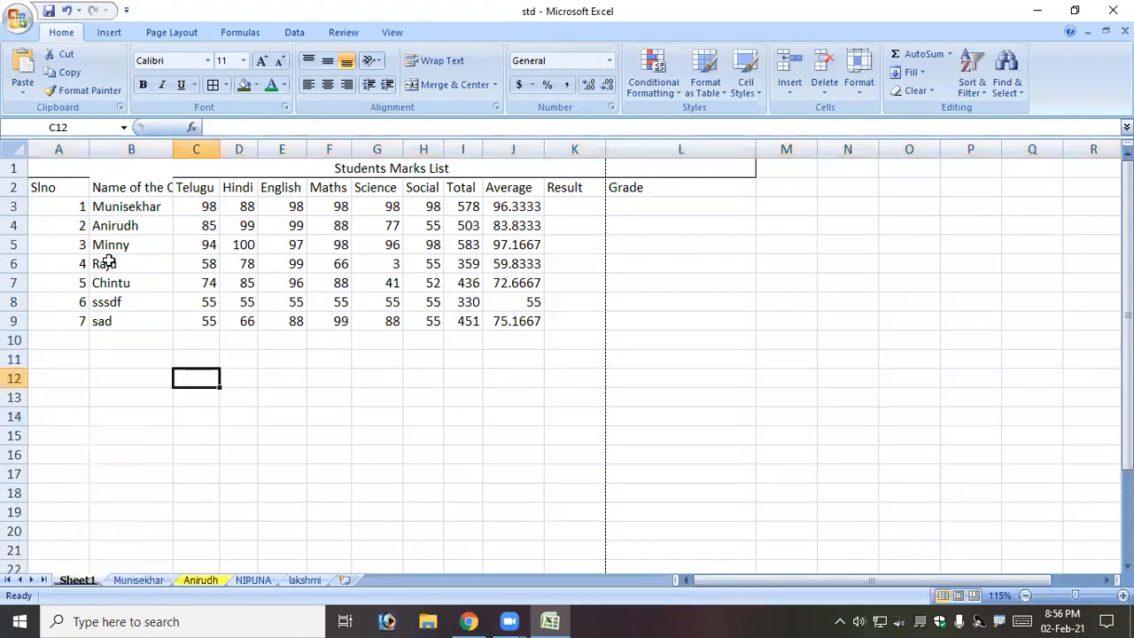
Replace the placeholder names in B8 and B9 with proper student names.
left_click(111, 304)
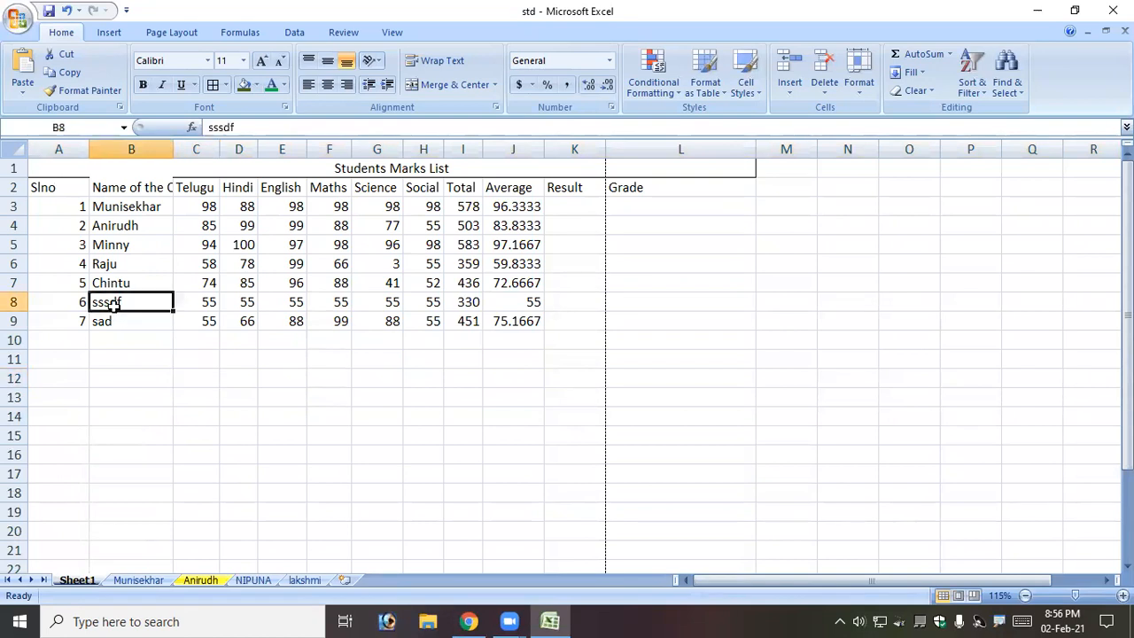
type("Shankar")
key("Return")
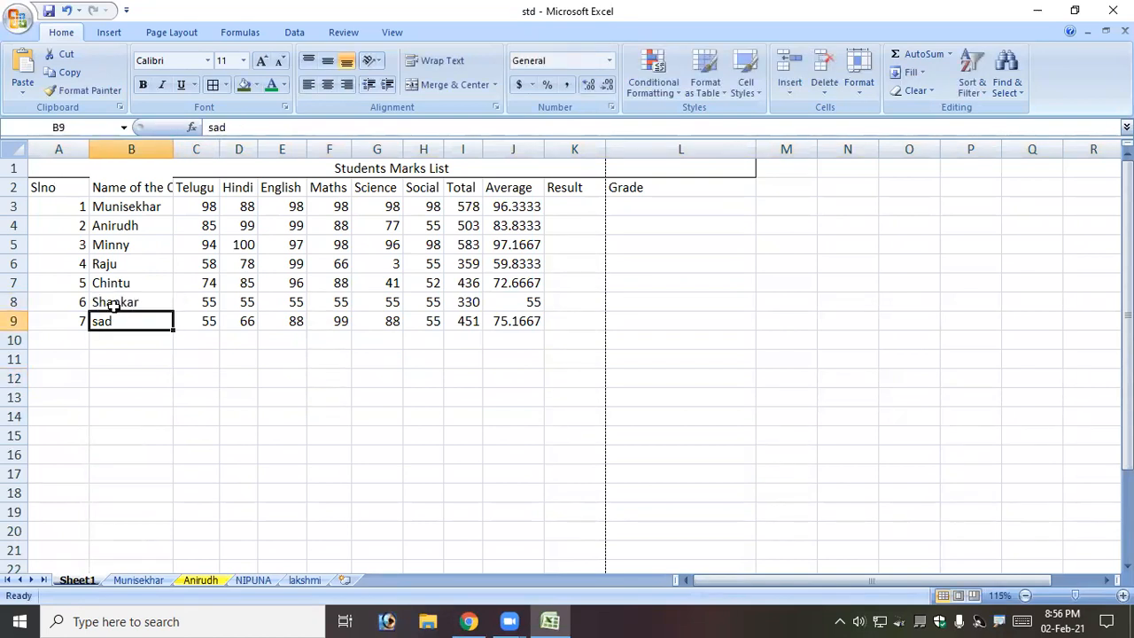
type("Ya")
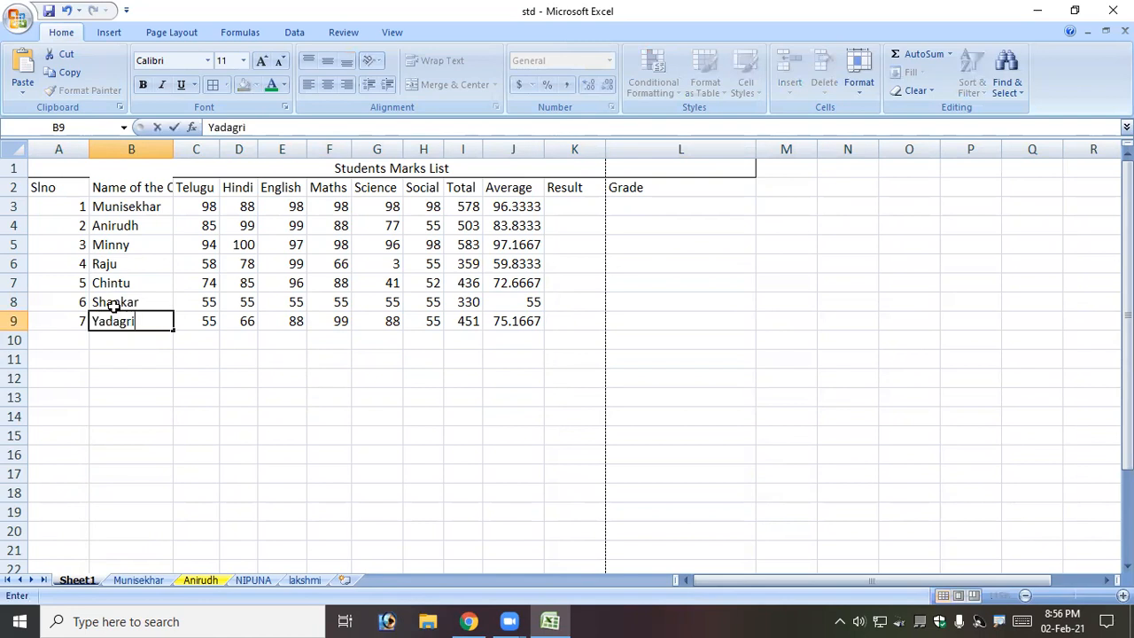
type("dagri")
key("Return")
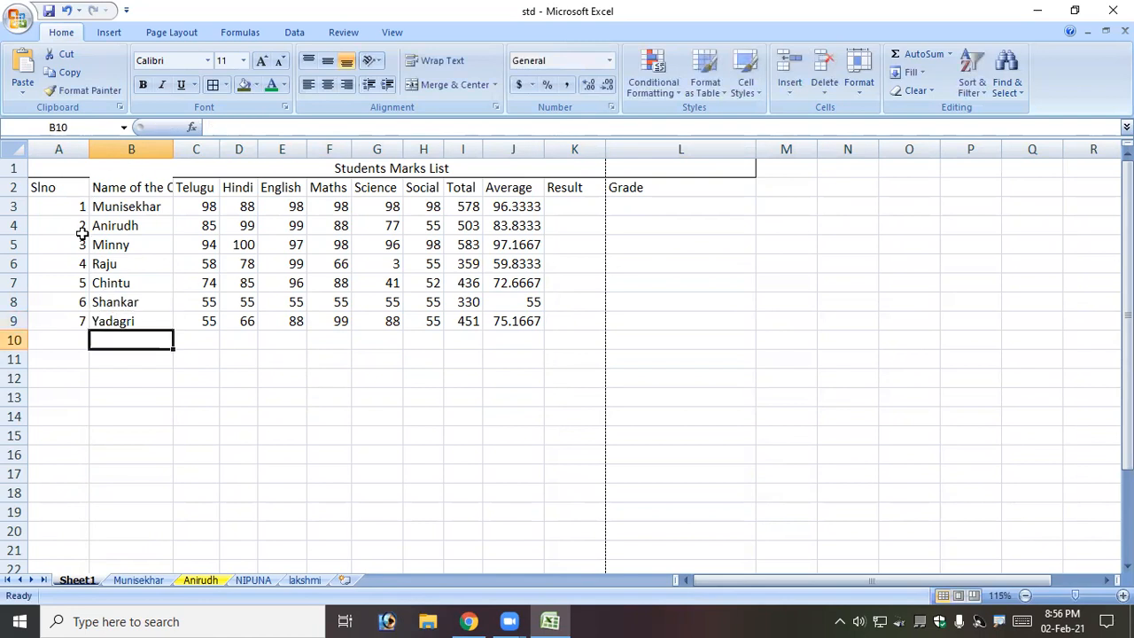
Sort only the names in B3:B9 A to Z, continuing with the current selection.
left_click_drag(133, 205, 115, 319)
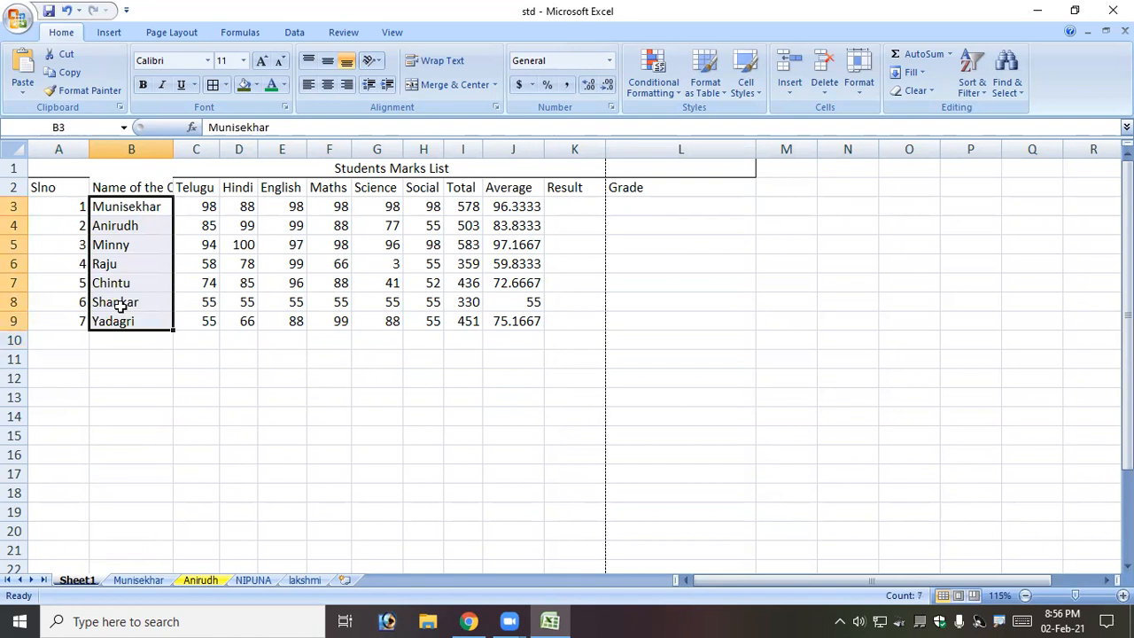
left_click_drag(122, 202, 121, 319)
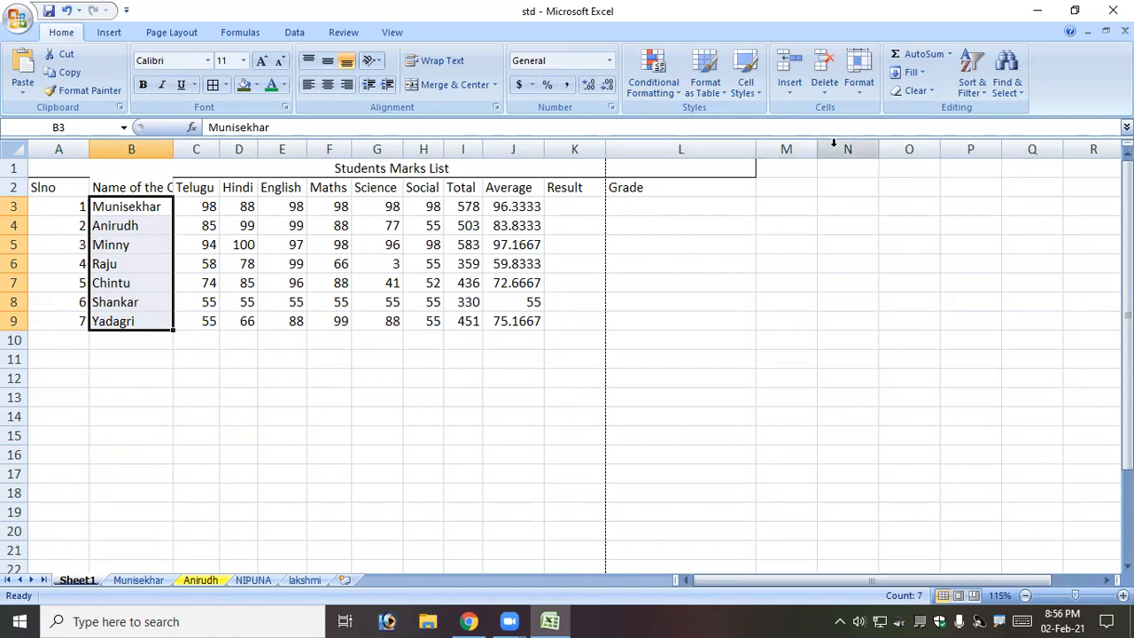
left_click(972, 96)
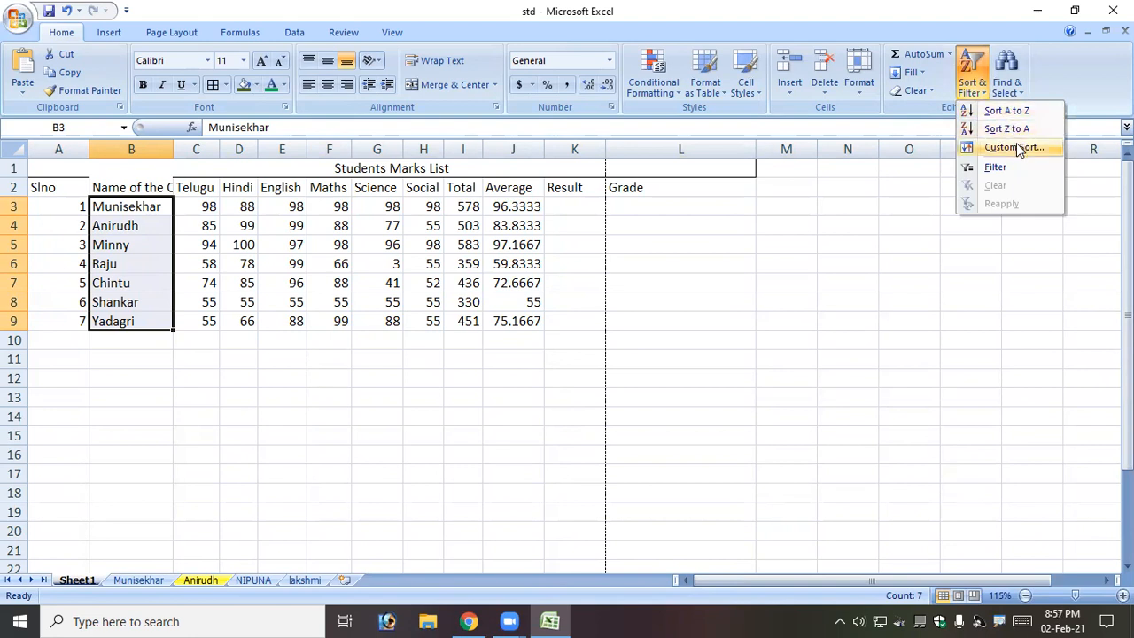
left_click(1019, 110)
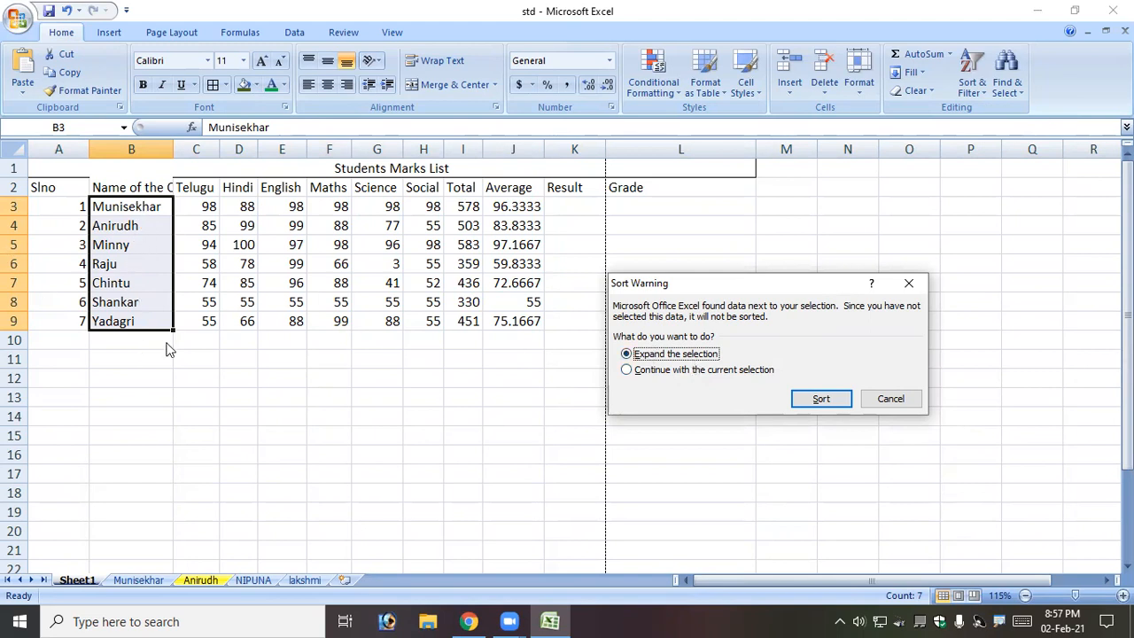
left_click(687, 370)
left_click(825, 413)
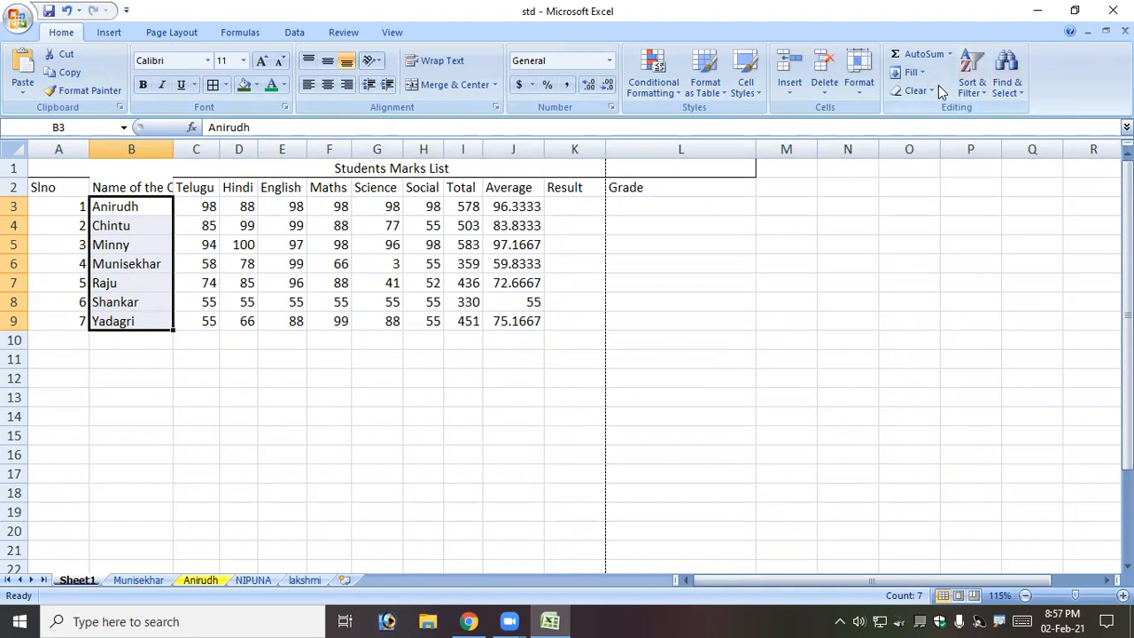
left_click(975, 100)
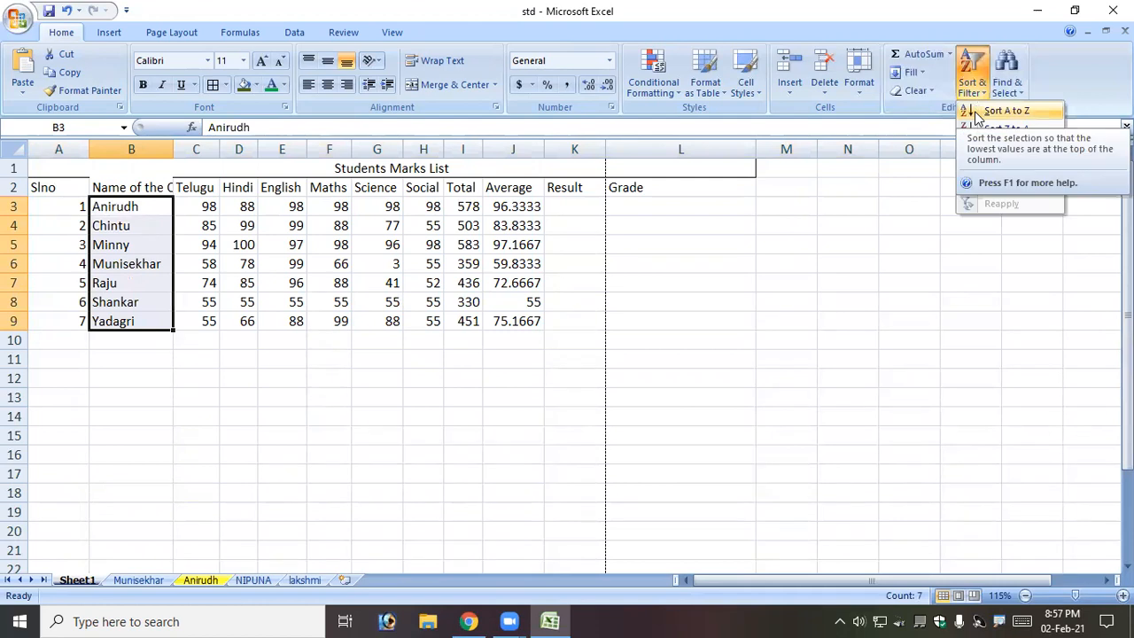
left_click(987, 129)
left_click(742, 371)
left_click(816, 399)
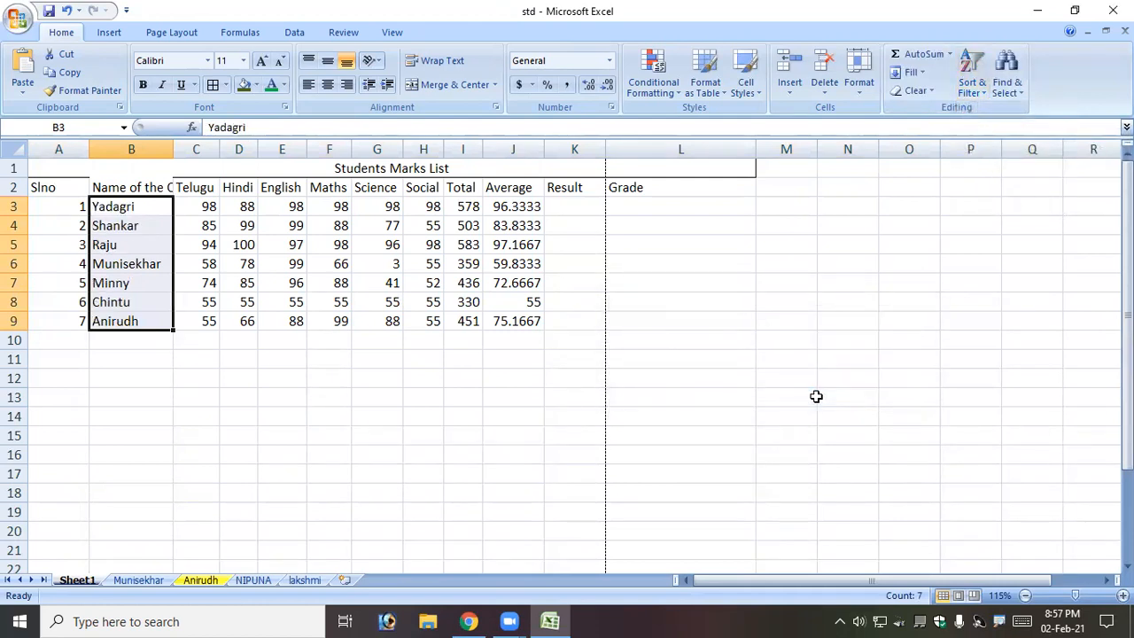
key("ctrl+z")
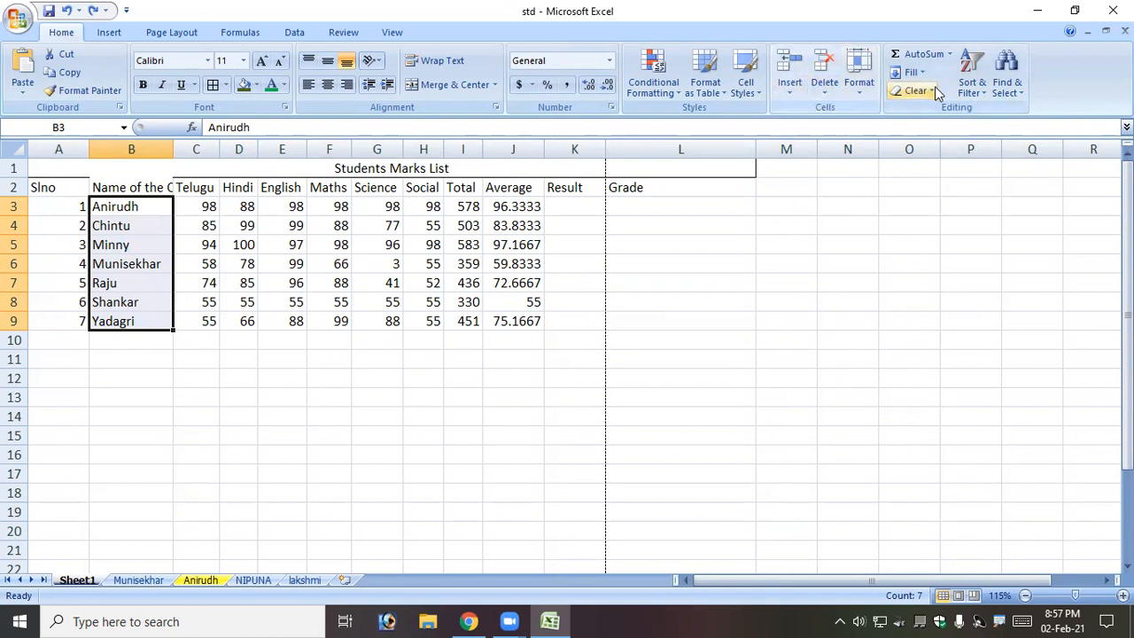
left_click(972, 81)
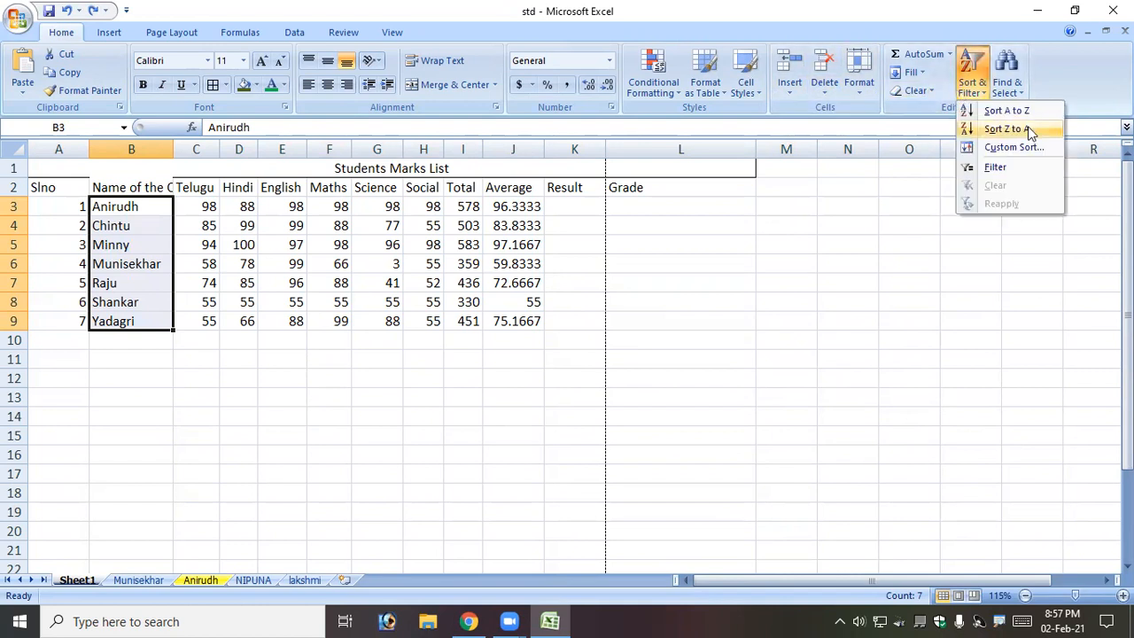
left_click(1006, 112)
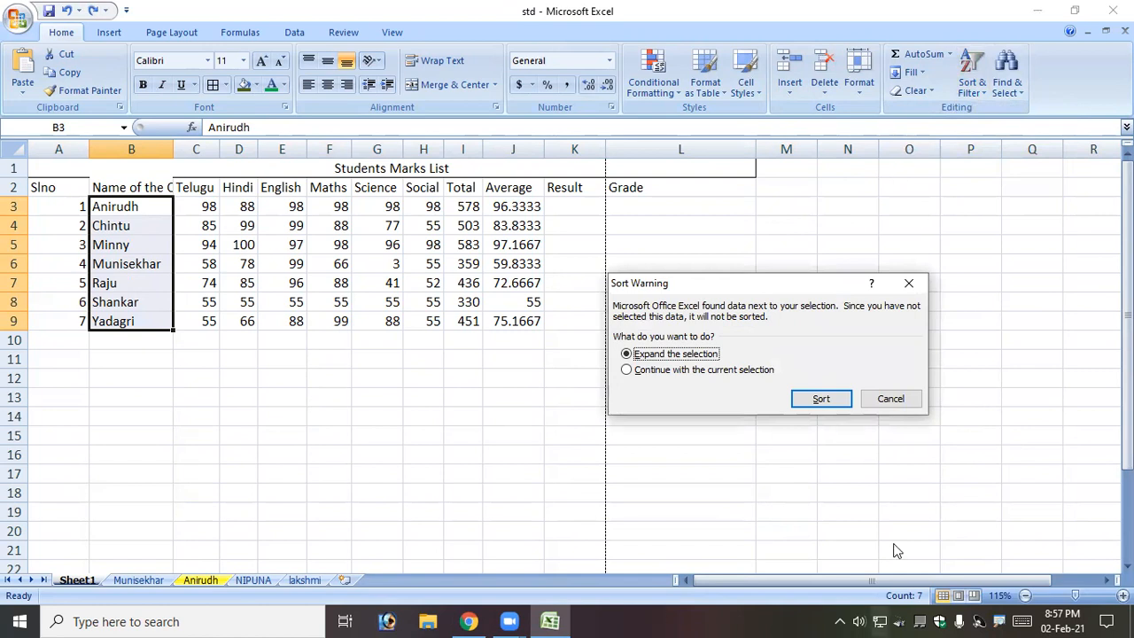
left_click(817, 396)
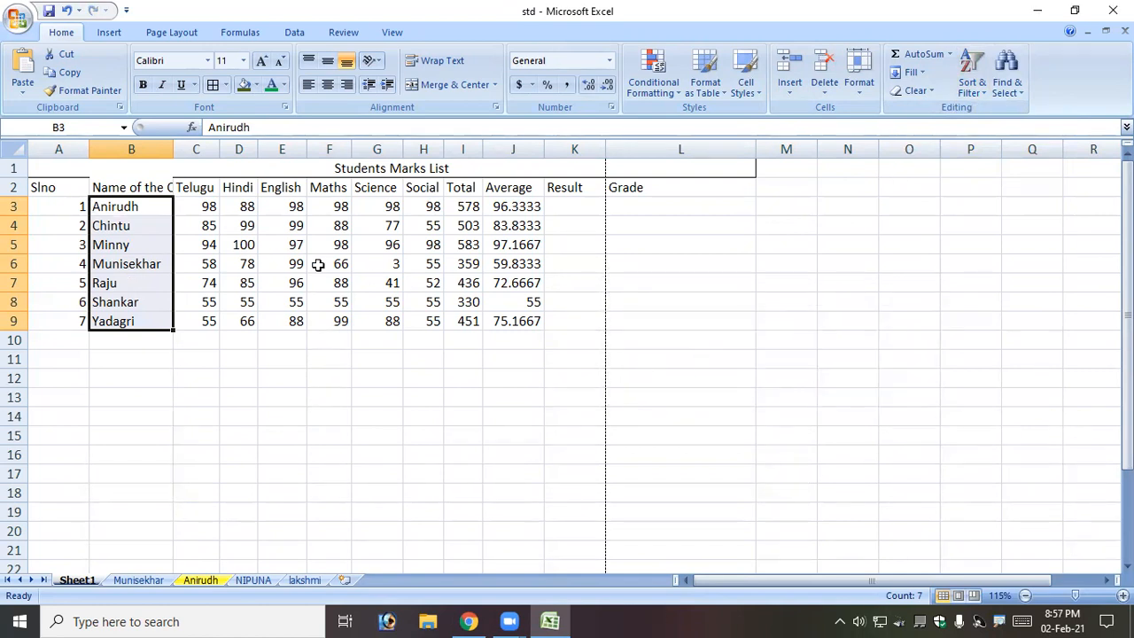
left_click(153, 241)
left_click(50, 188)
left_click_drag(59, 196, 616, 311)
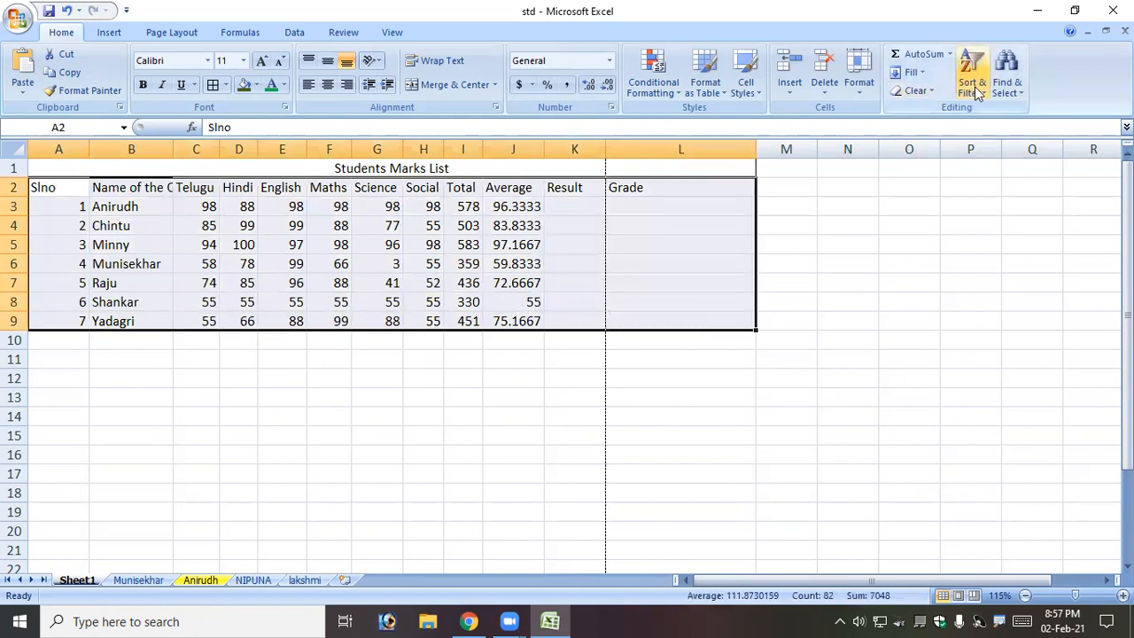
Sort the table by Slno ascending, then descending (7 to 1), and open Custom Sort.
left_click(974, 87)
left_click(989, 112)
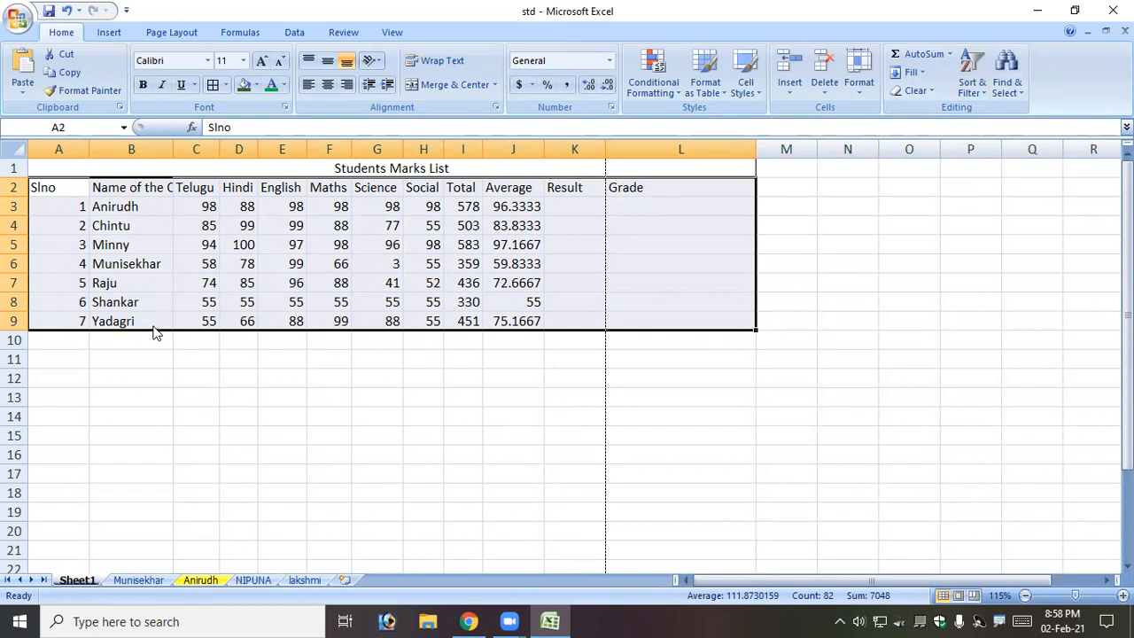
left_click(972, 87)
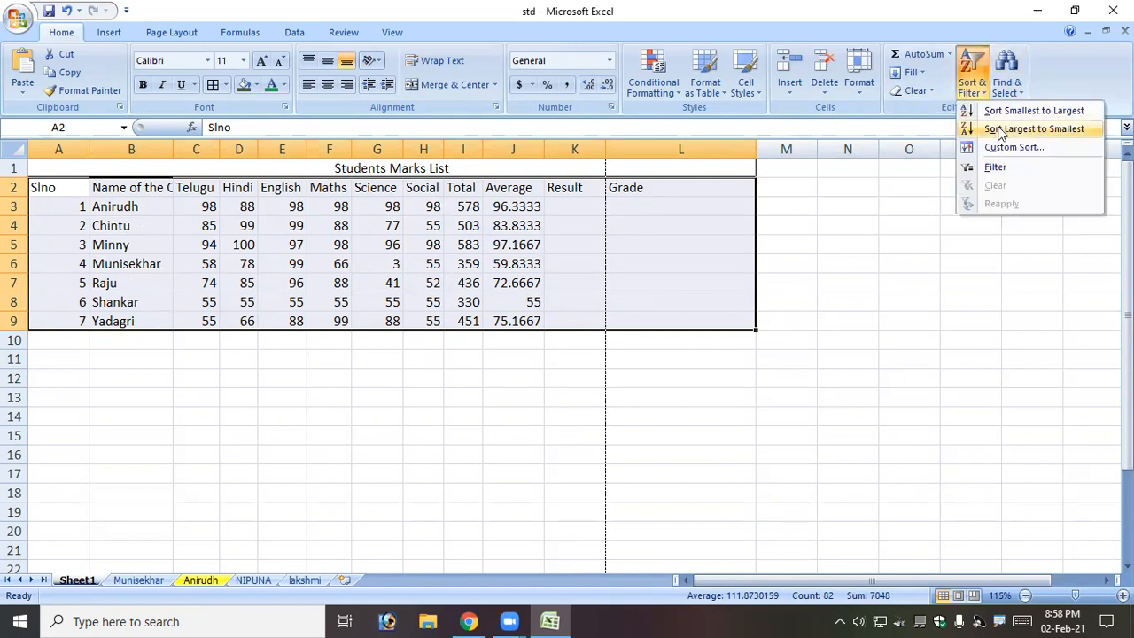
left_click(999, 130)
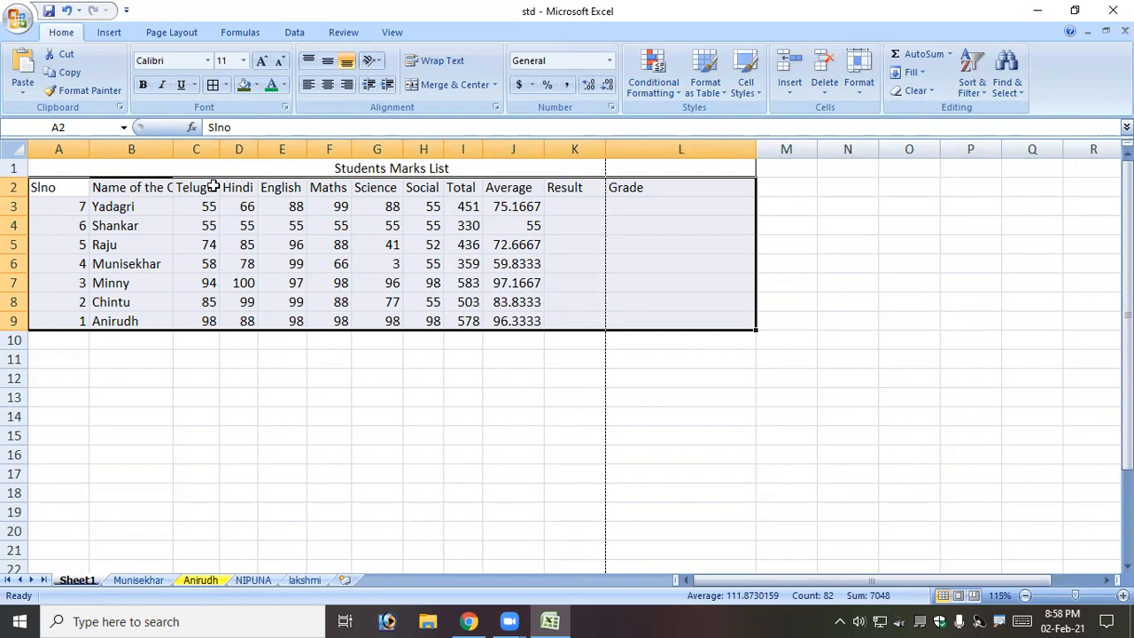
left_click(973, 80)
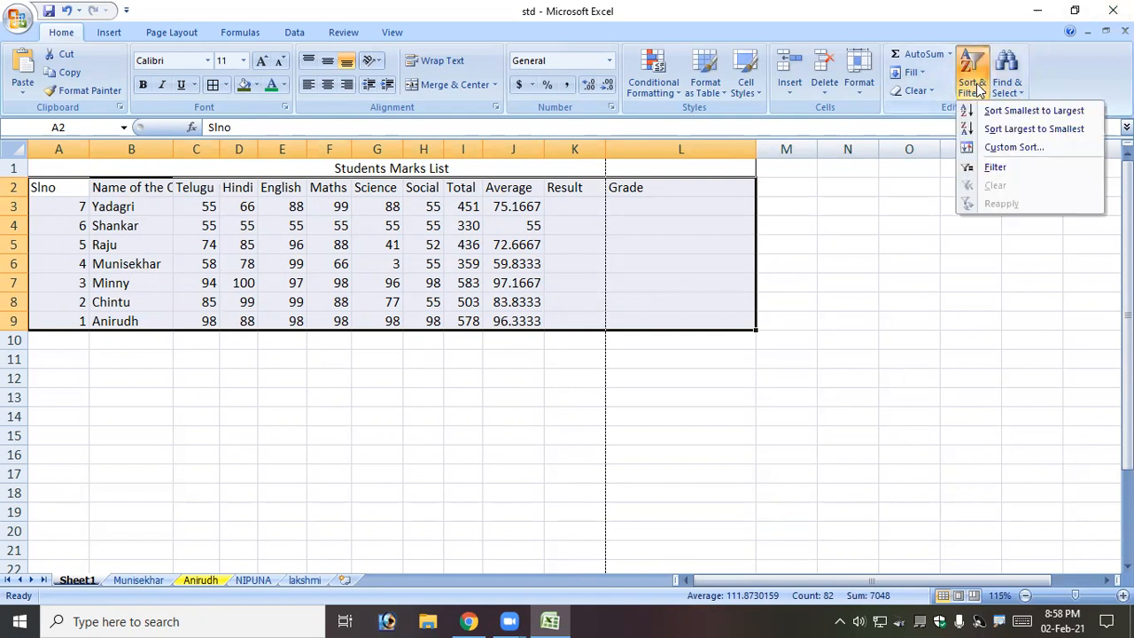
left_click(1016, 147)
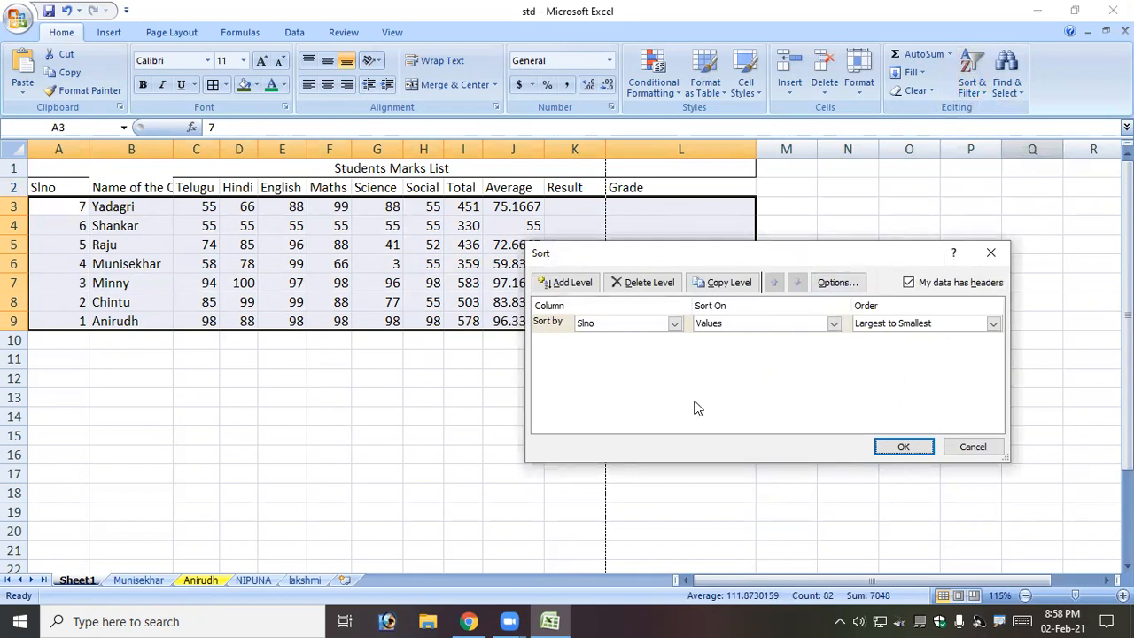
Custom-sort the table by Slno, Smallest to Largest, so rows run 1 to 7.
left_click(673, 323)
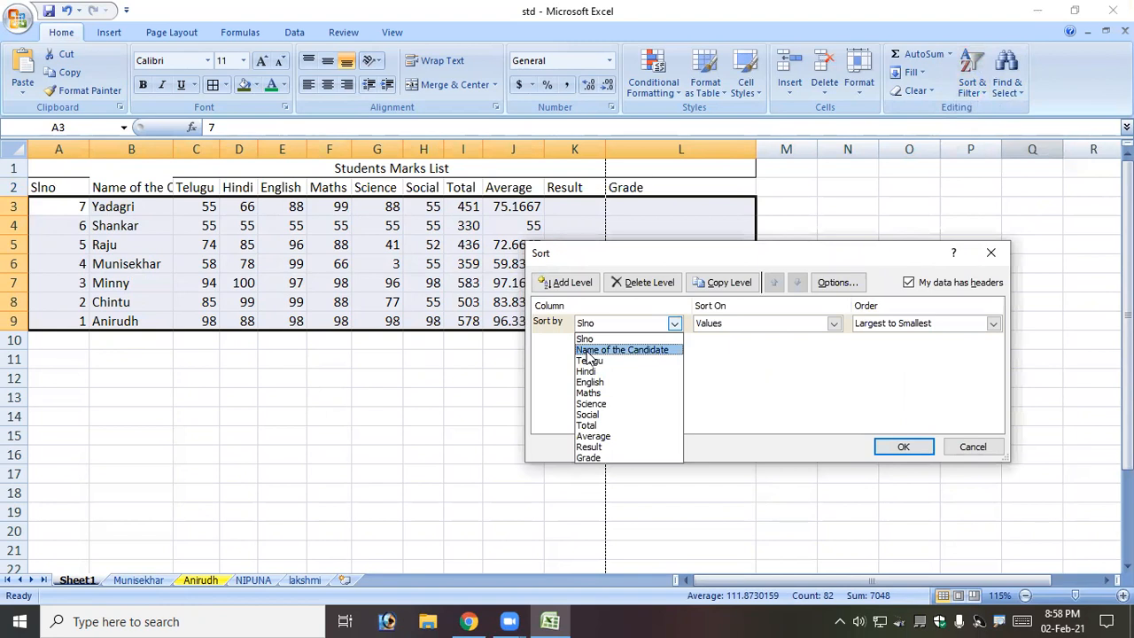
left_click(597, 339)
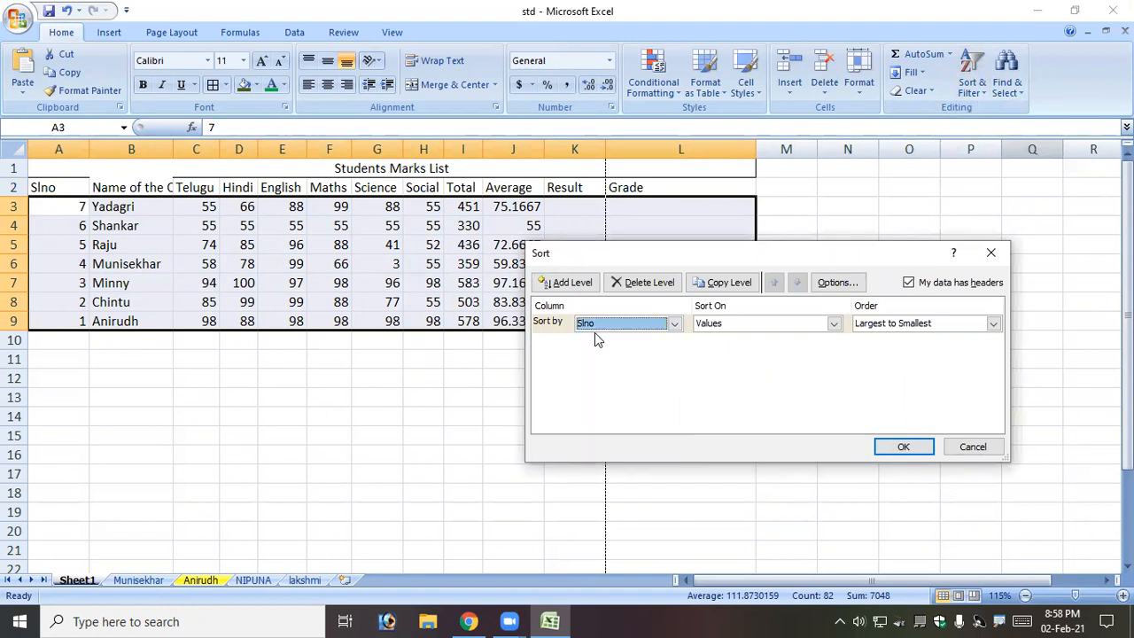
left_click(911, 328)
left_click(896, 341)
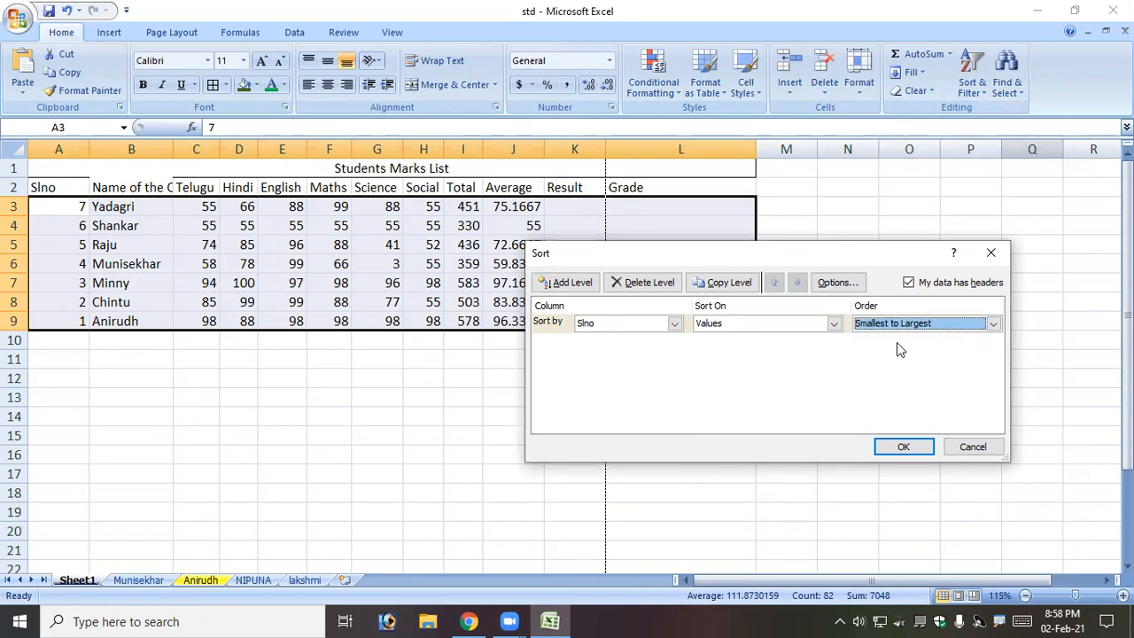
left_click(902, 446)
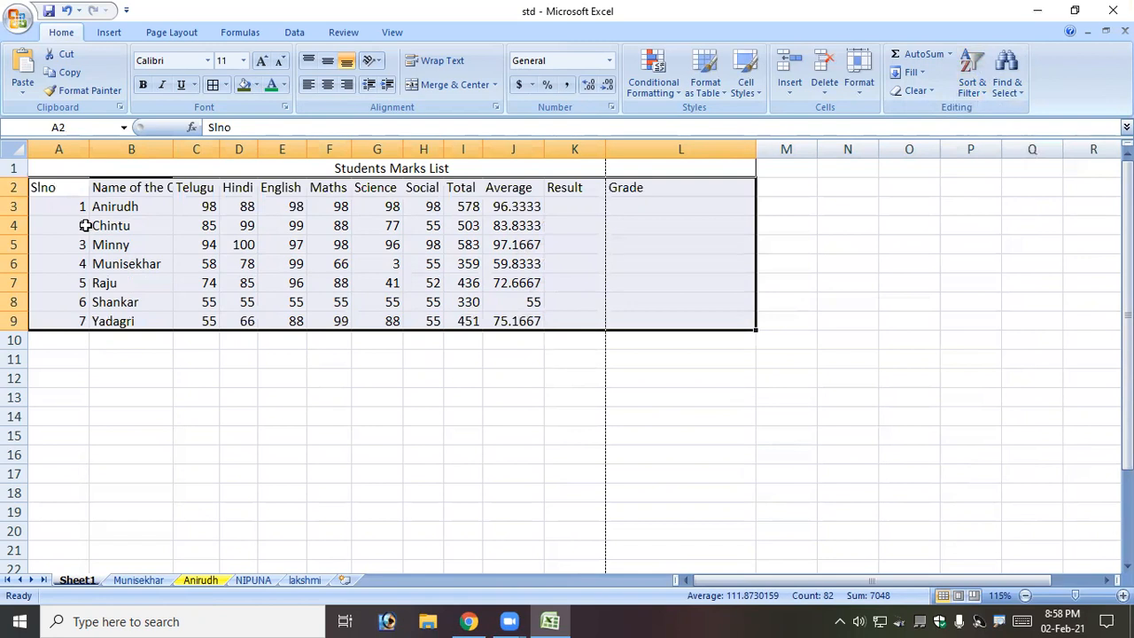
left_click(972, 75)
left_click(1008, 147)
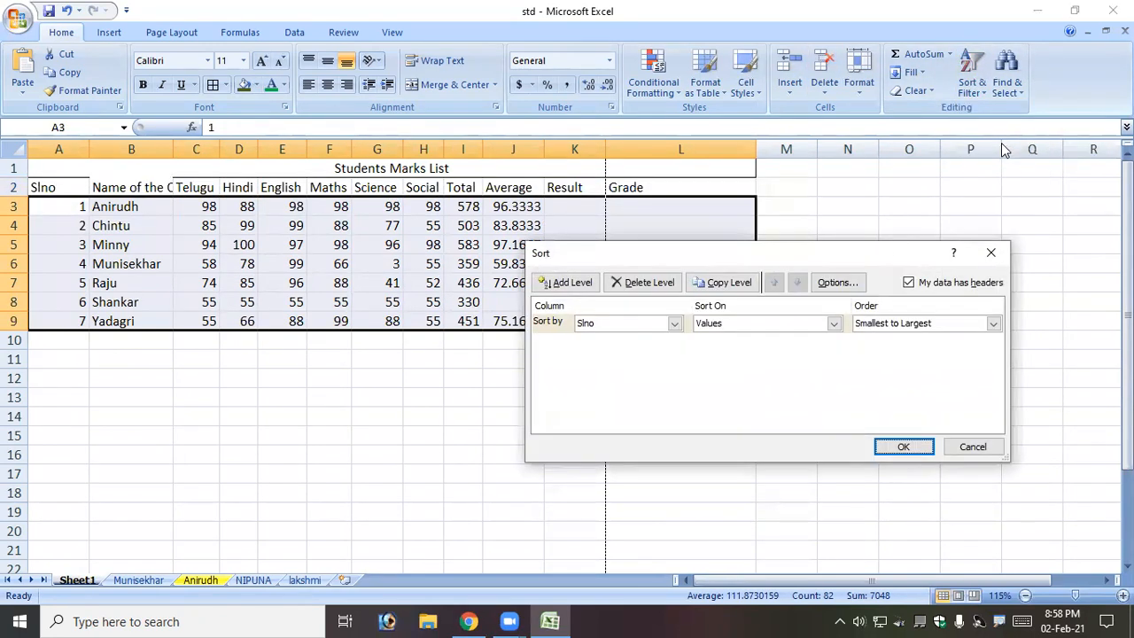
left_click(674, 323)
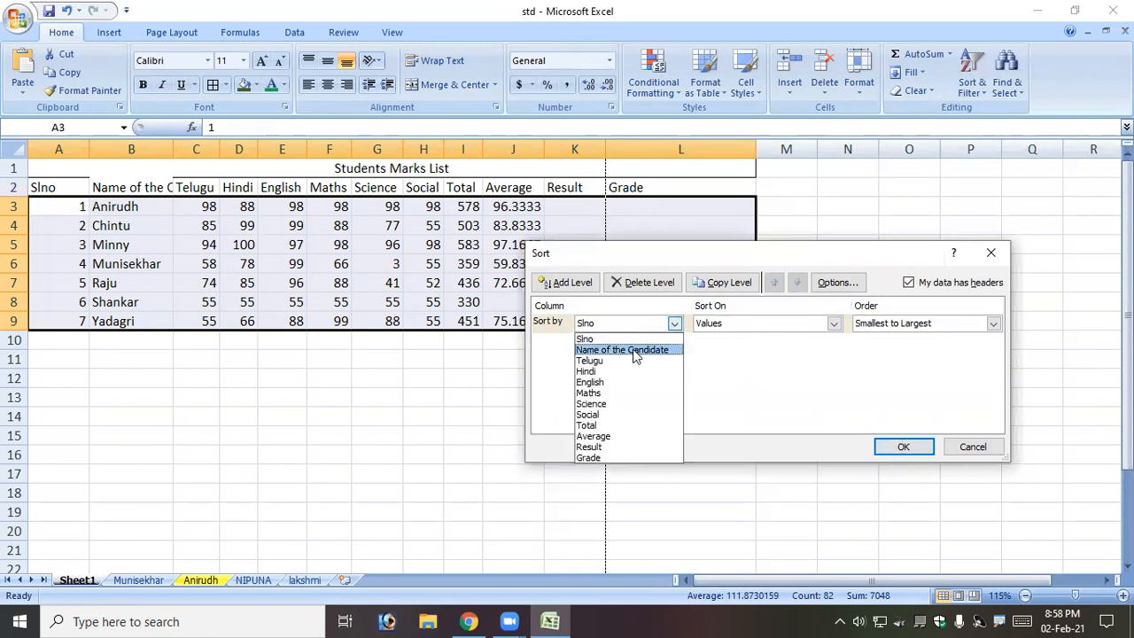
left_click(638, 348)
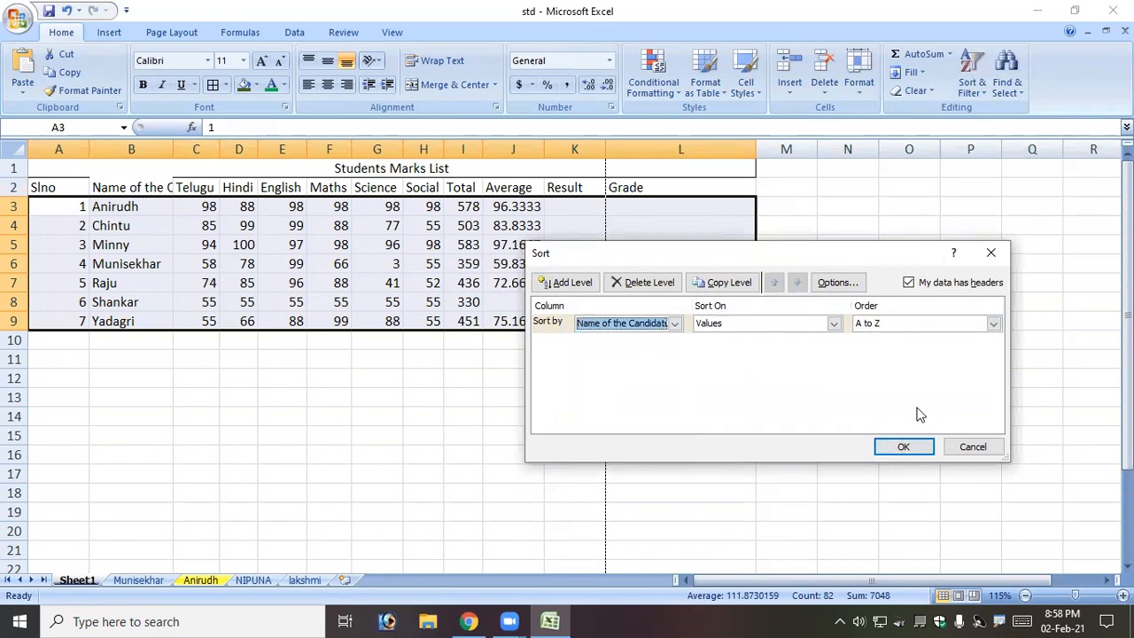
left_click(903, 448)
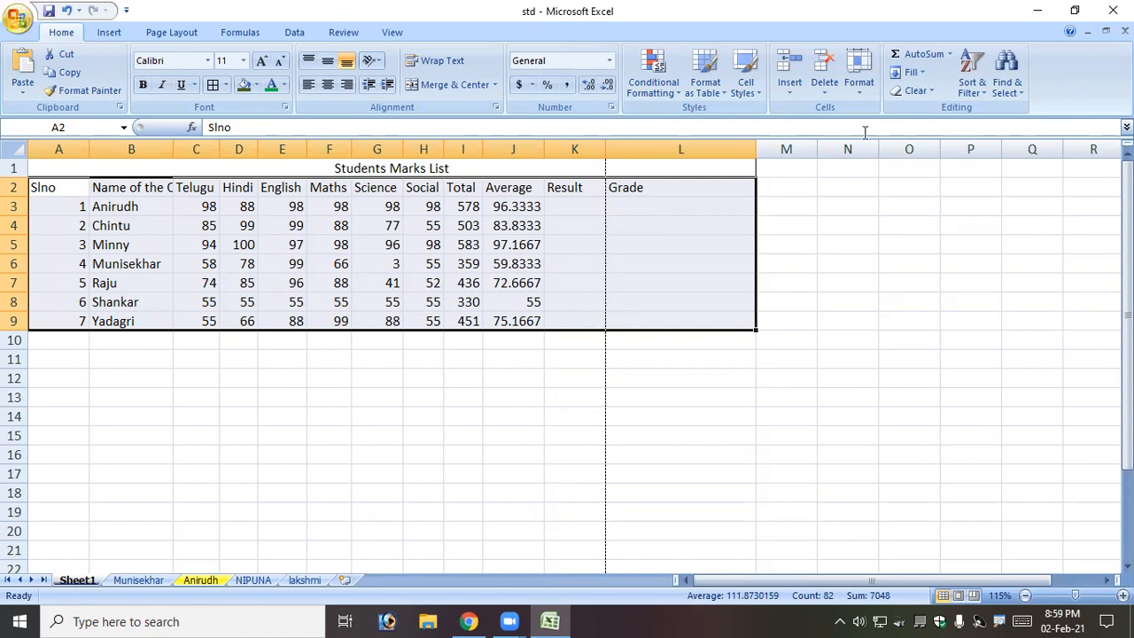
left_click(973, 92)
left_click(290, 35)
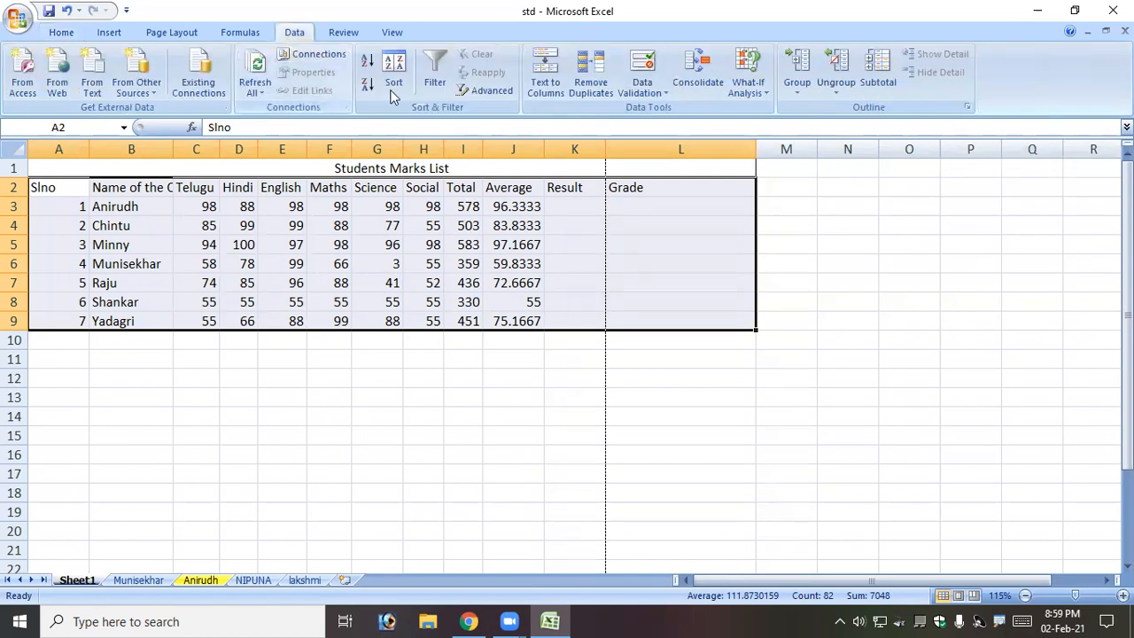
left_click(58, 33)
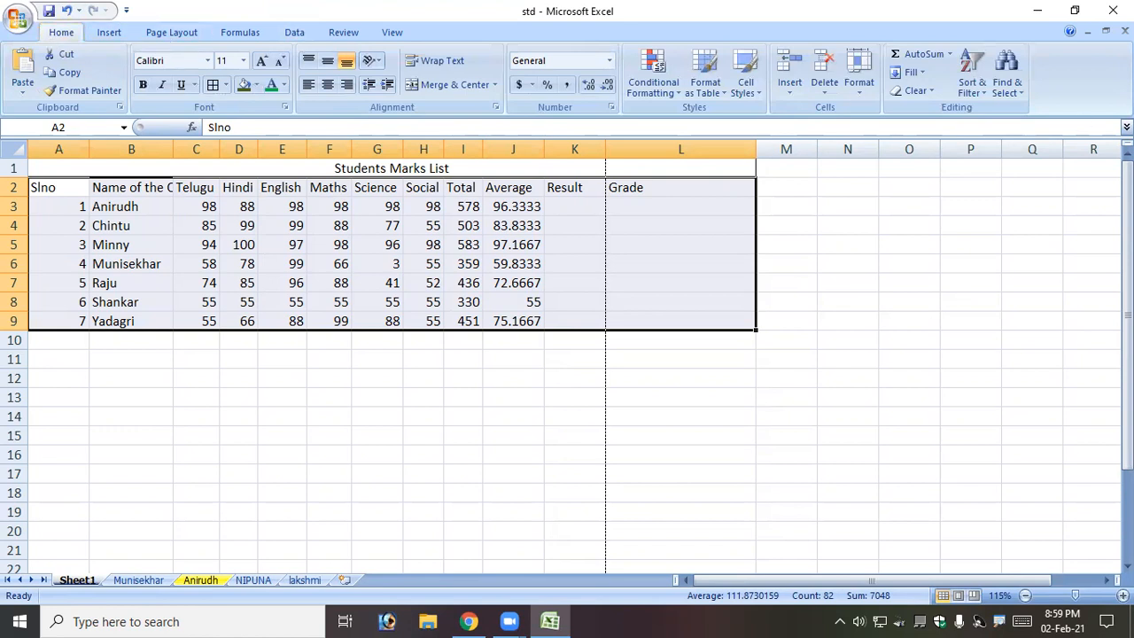
left_click(1007, 82)
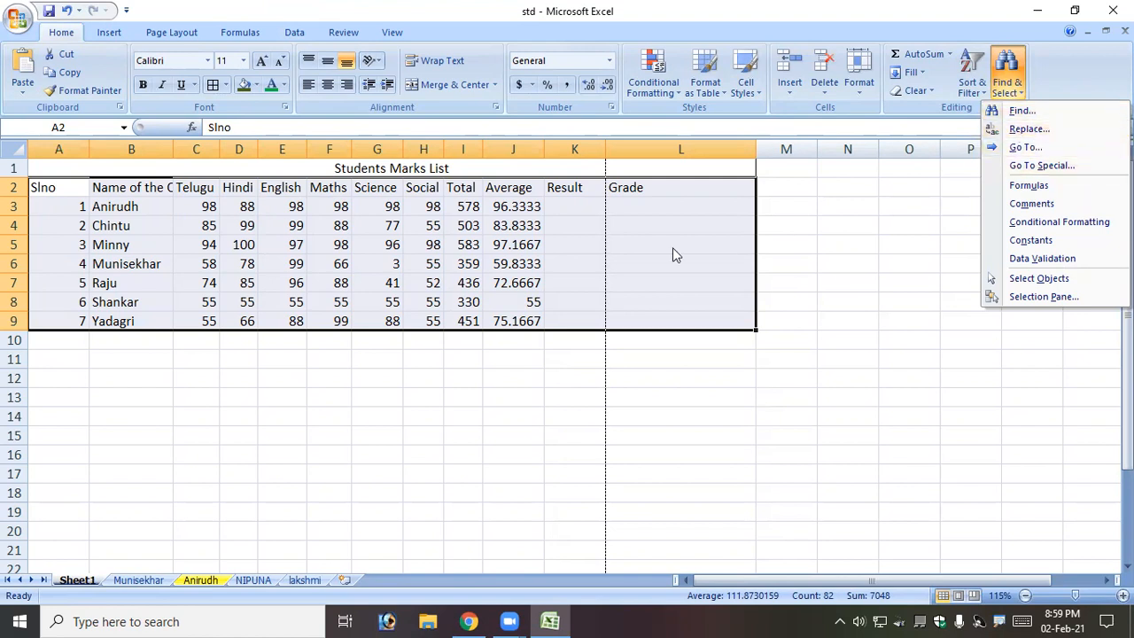
left_click(223, 381)
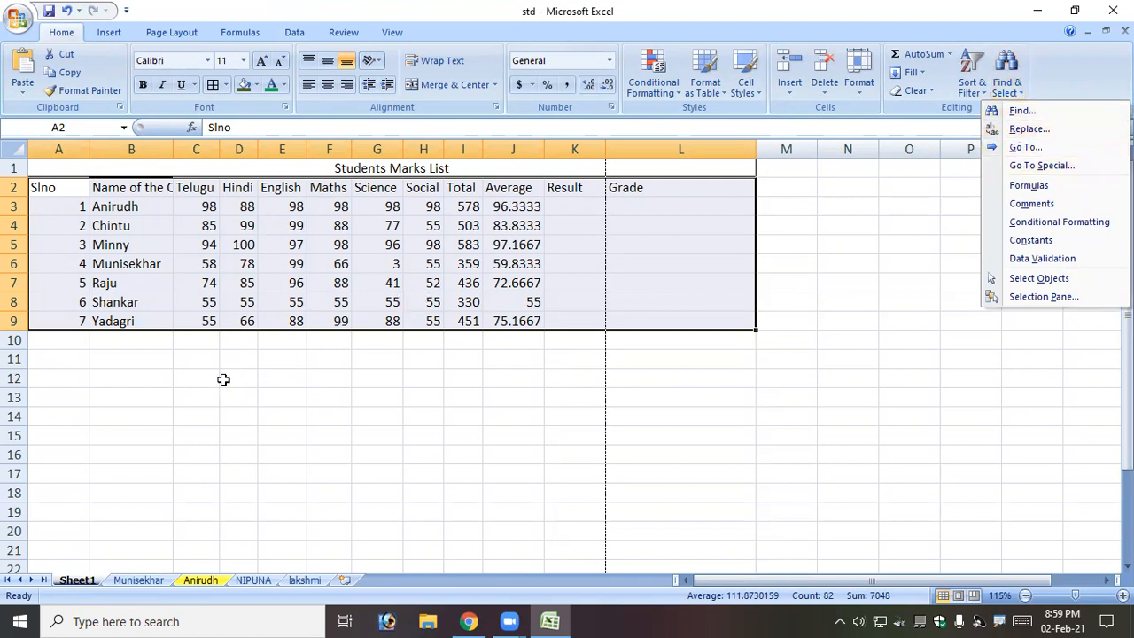
left_click(168, 377)
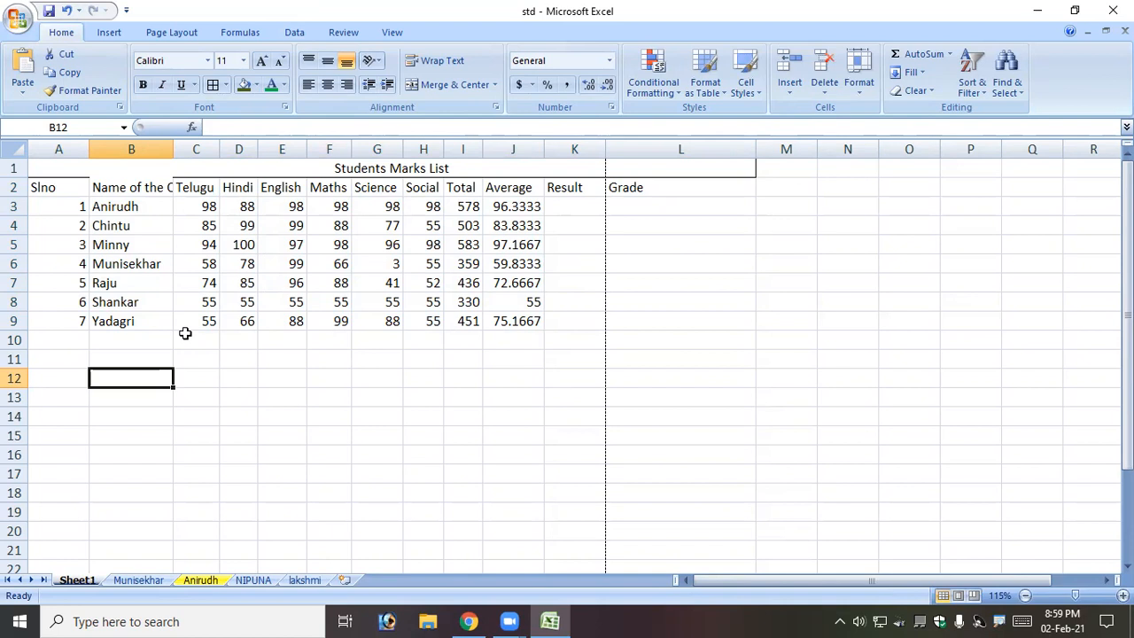
Open Find and search the sheet for a student's name, correcting its spelling.
left_click(1004, 87)
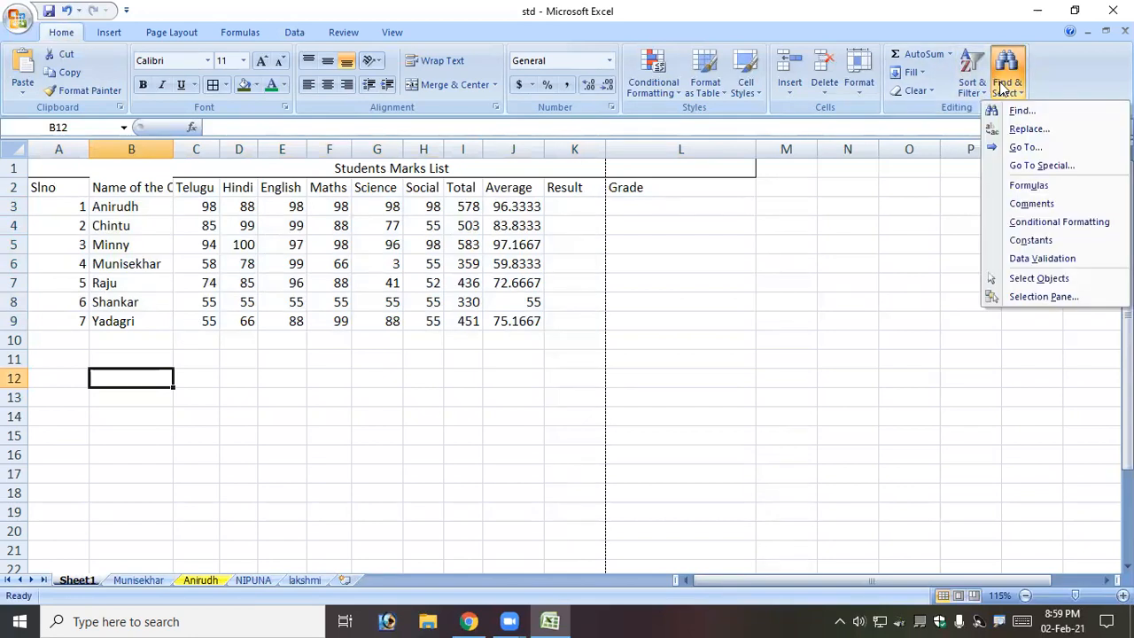
left_click(1027, 113)
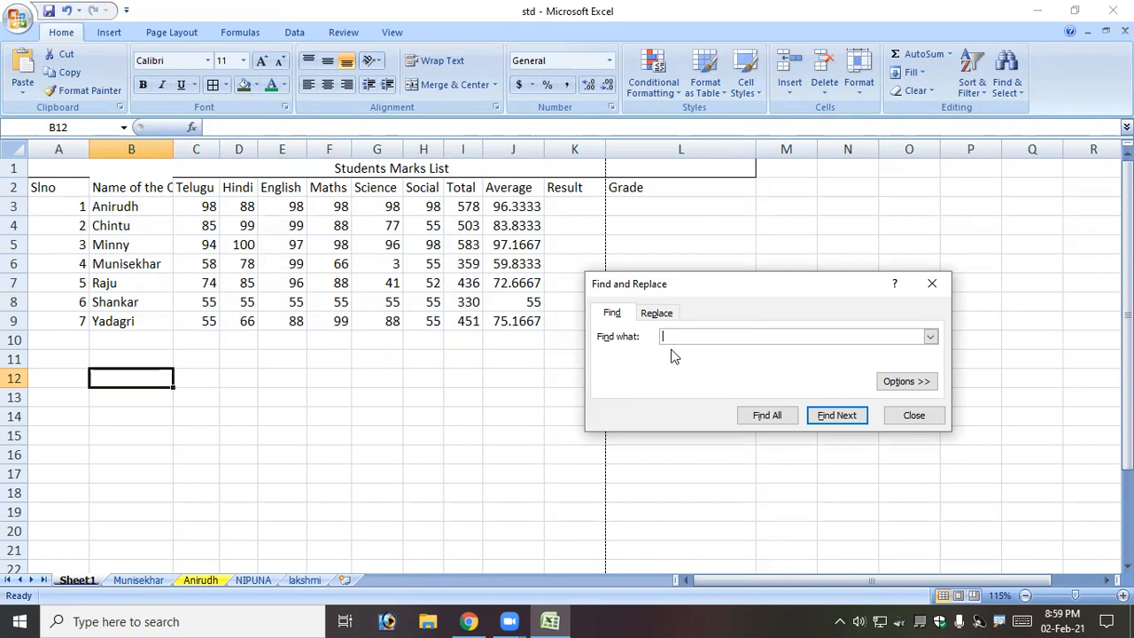
type("Yada")
type("giri")
key("Return")
key("Return")
key("BackSpace")
key("BackSpace")
type("ri")
key("Return")
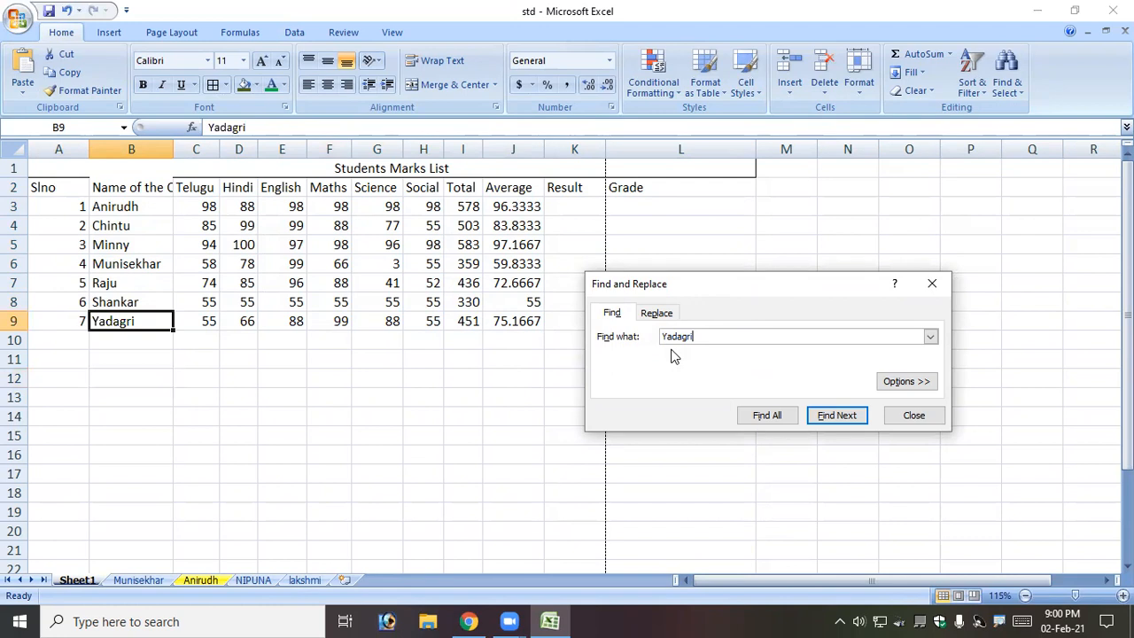
Search for 55 and step through every matching cell until the search wraps.
key("BackSpace")
key("BackSpace")
key("BackSpace")
key("BackSpace")
key("BackSpace")
key("BackSpace")
key("BackSpace")
type("55")
left_click(832, 418)
left_click(833, 418)
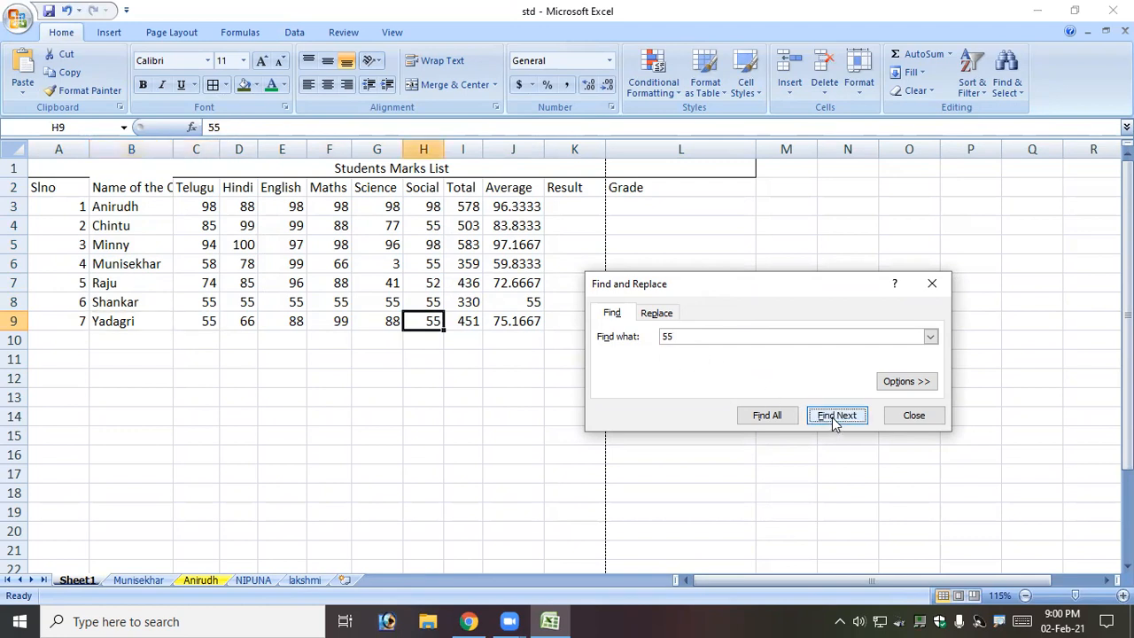
left_click(832, 418)
left_click(833, 418)
left_click(832, 418)
left_click(833, 418)
left_click(833, 418)
left_click(832, 418)
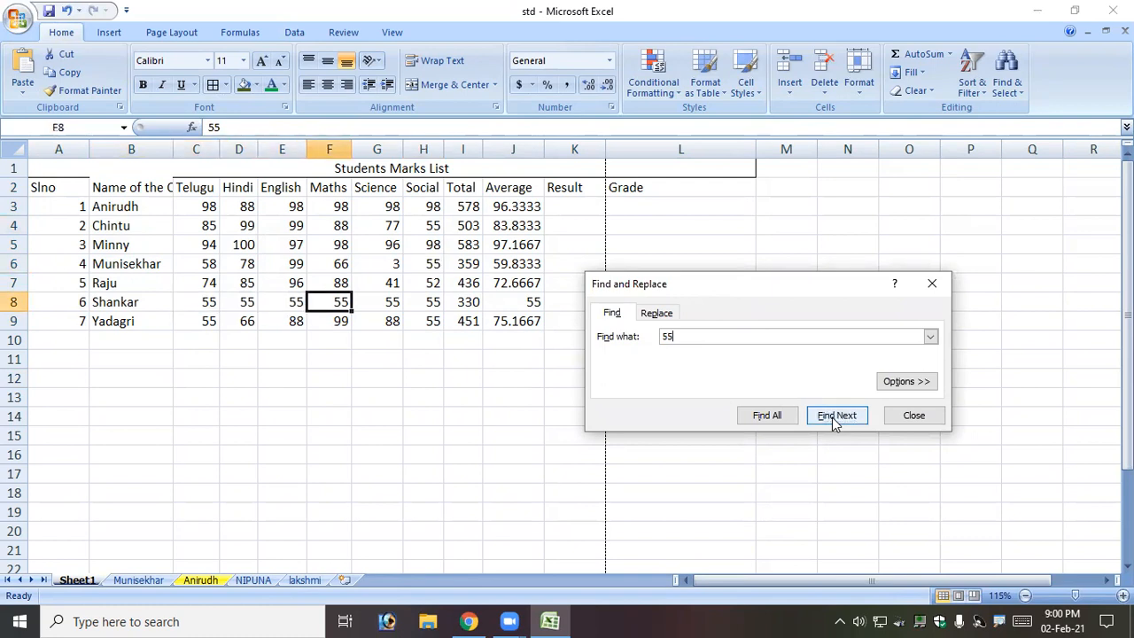
left_click(833, 418)
left_click(833, 419)
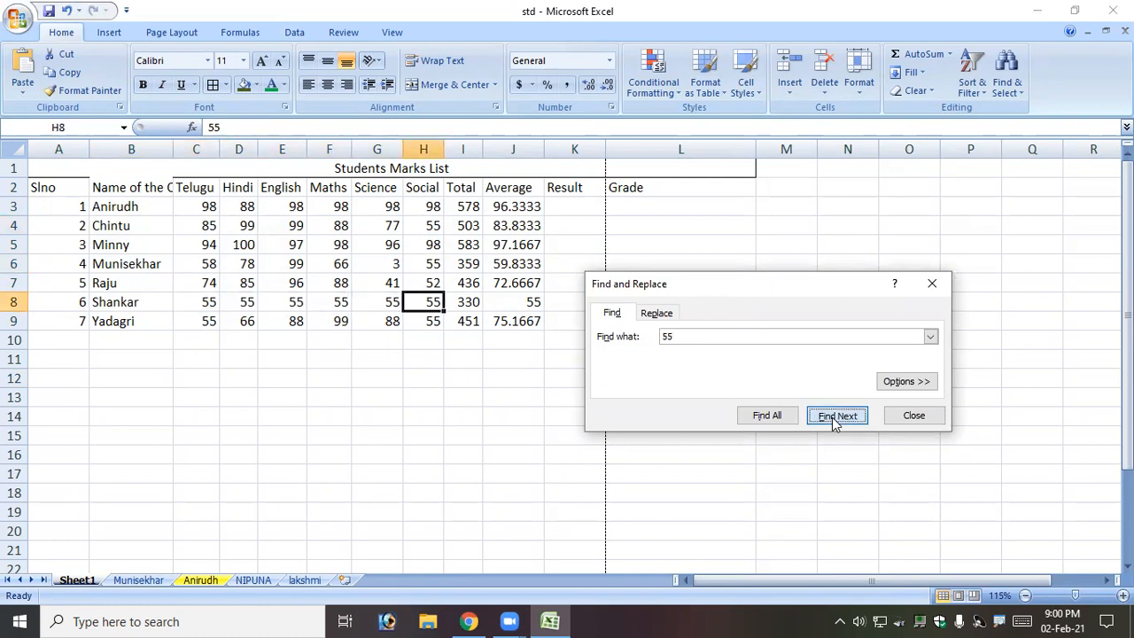
left_click(833, 418)
left_click(833, 418)
left_click(833, 418)
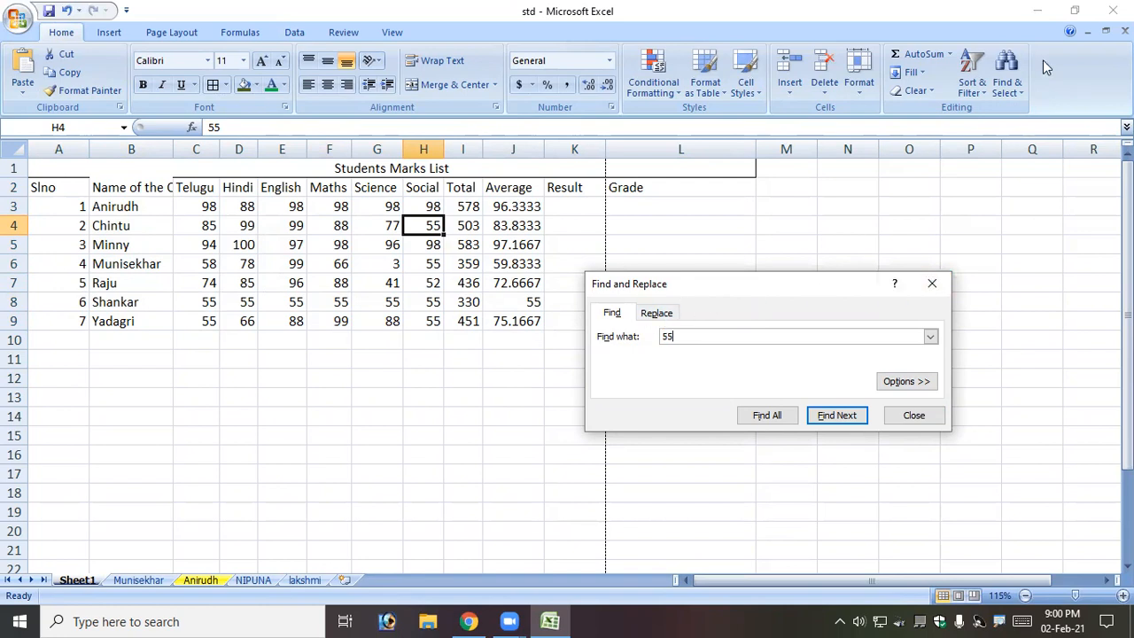
left_click(1007, 69)
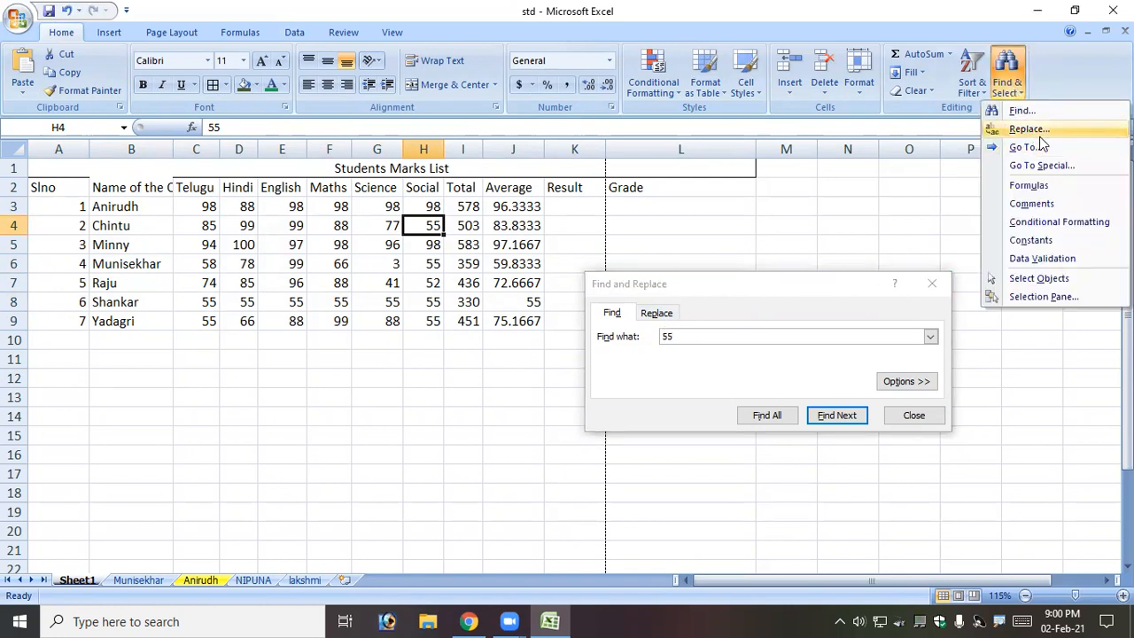
Replace every mark of 55 with 45, starting with H6, then close Find and Replace.
left_click(662, 316)
left_click(666, 317)
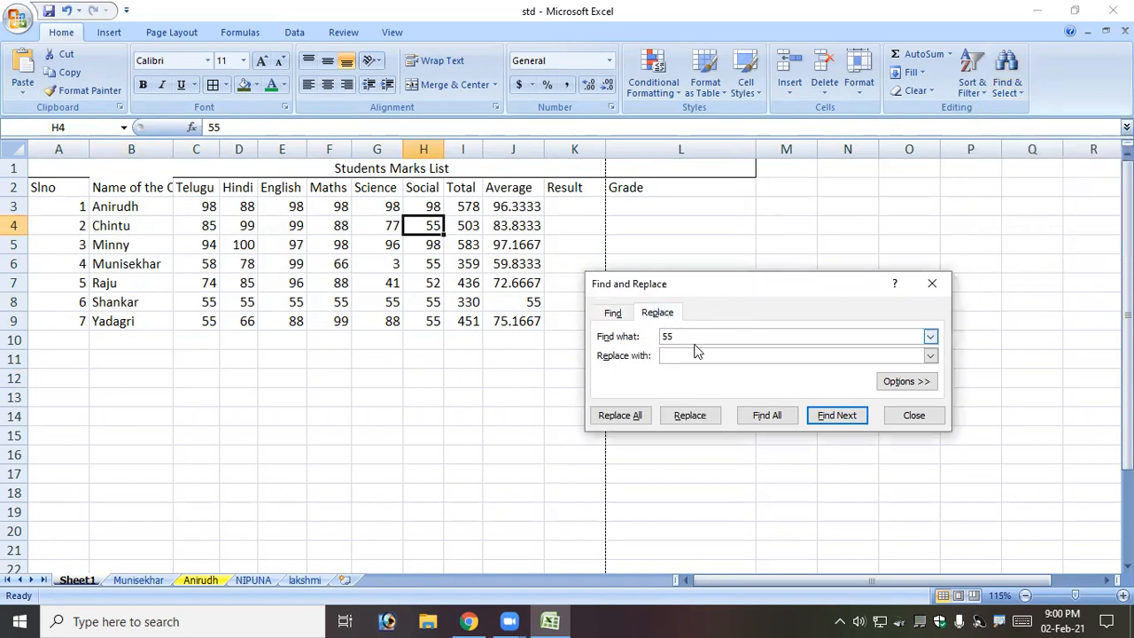
type("45")
left_click(655, 315)
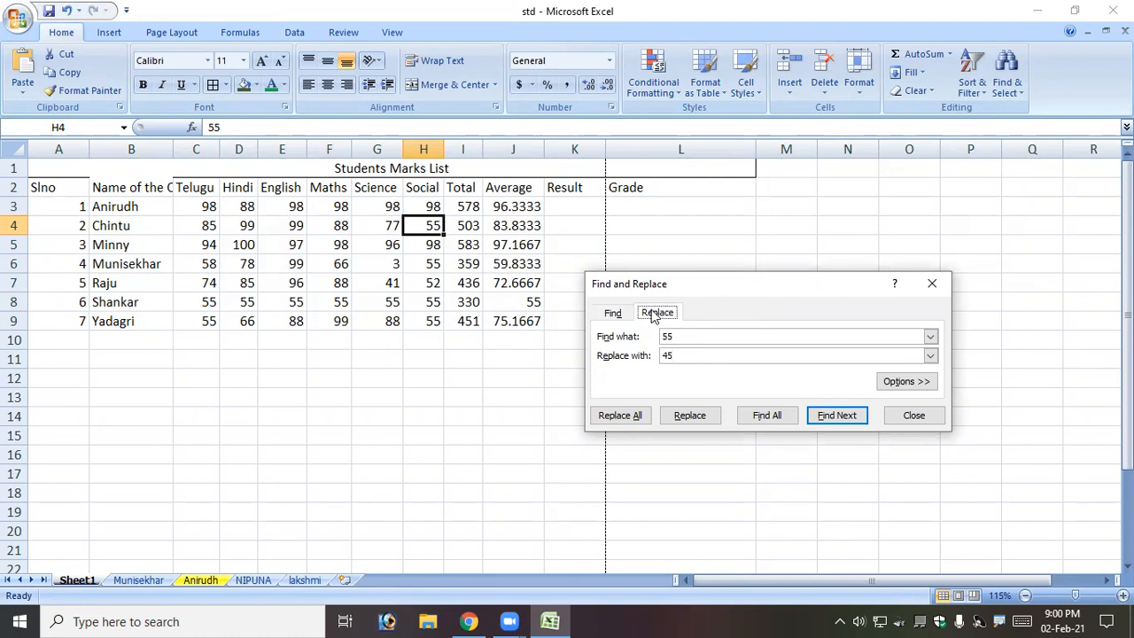
left_click(855, 422)
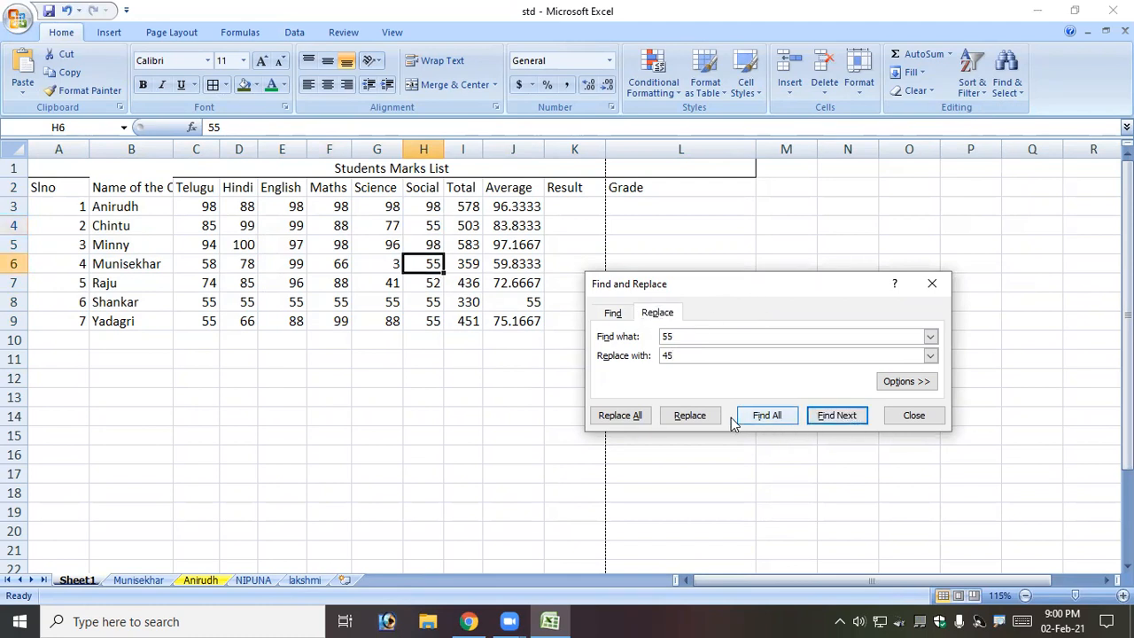
left_click(701, 423)
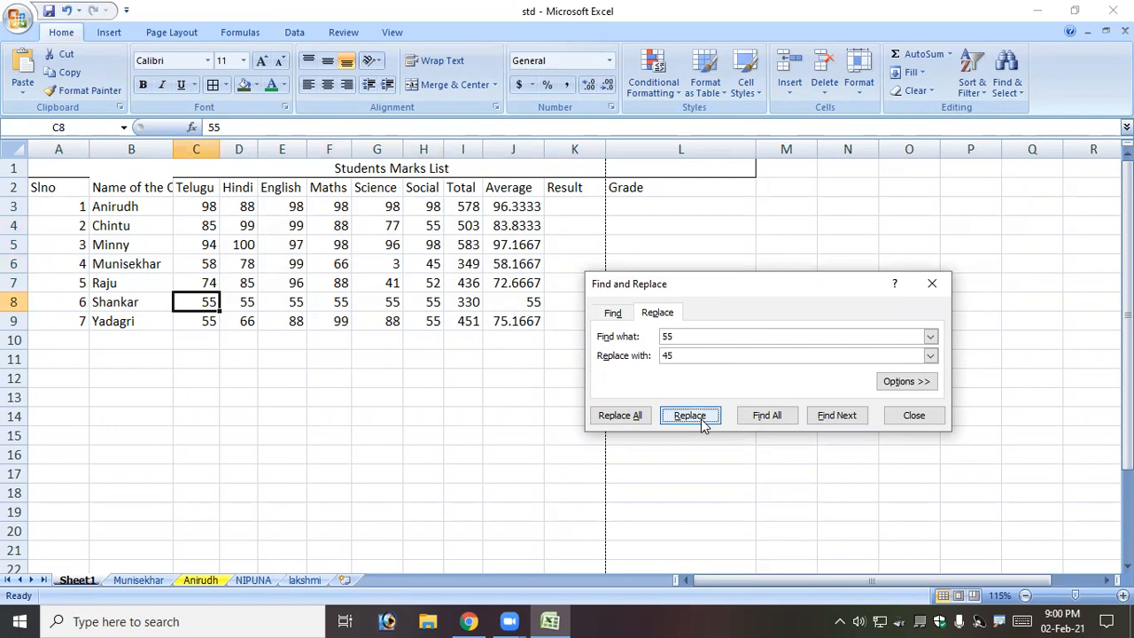
left_click(628, 419)
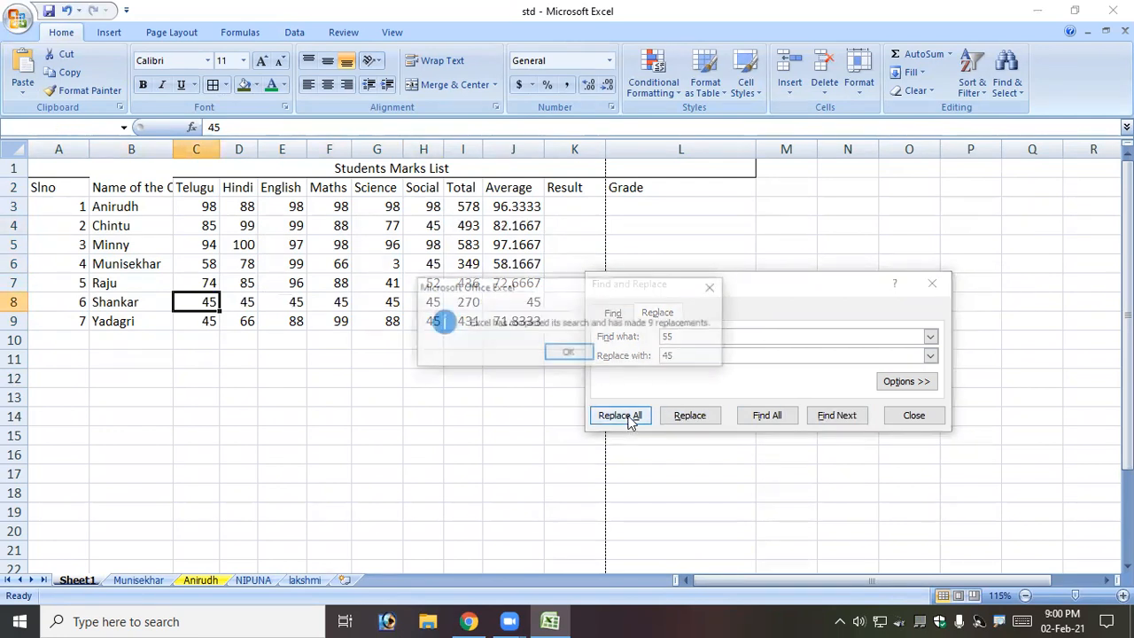
left_click(571, 350)
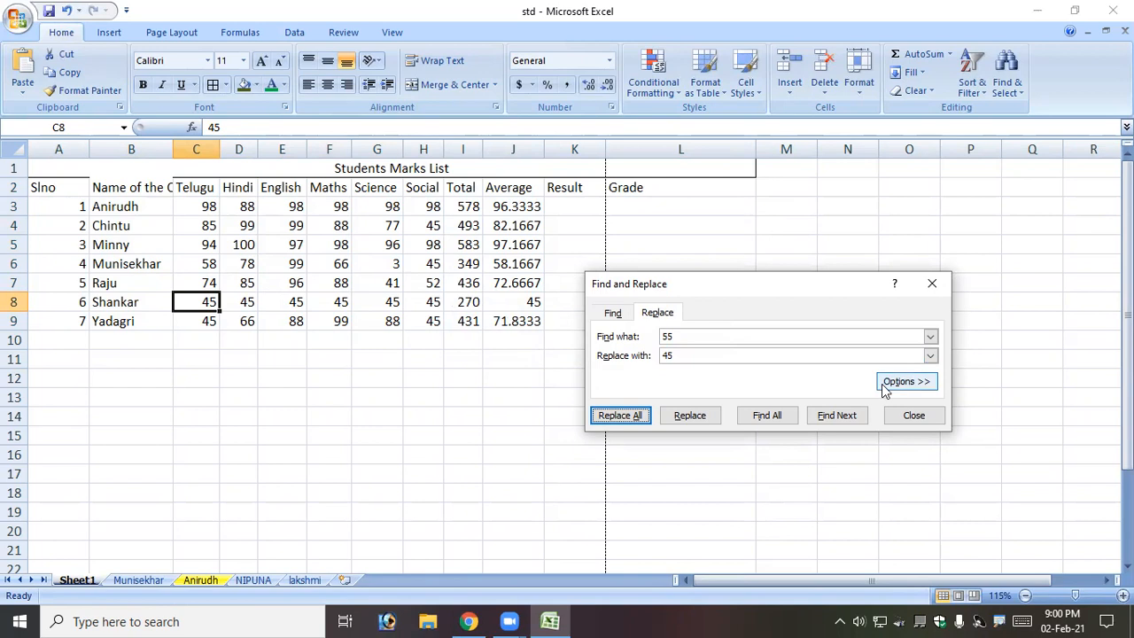
left_click(931, 283)
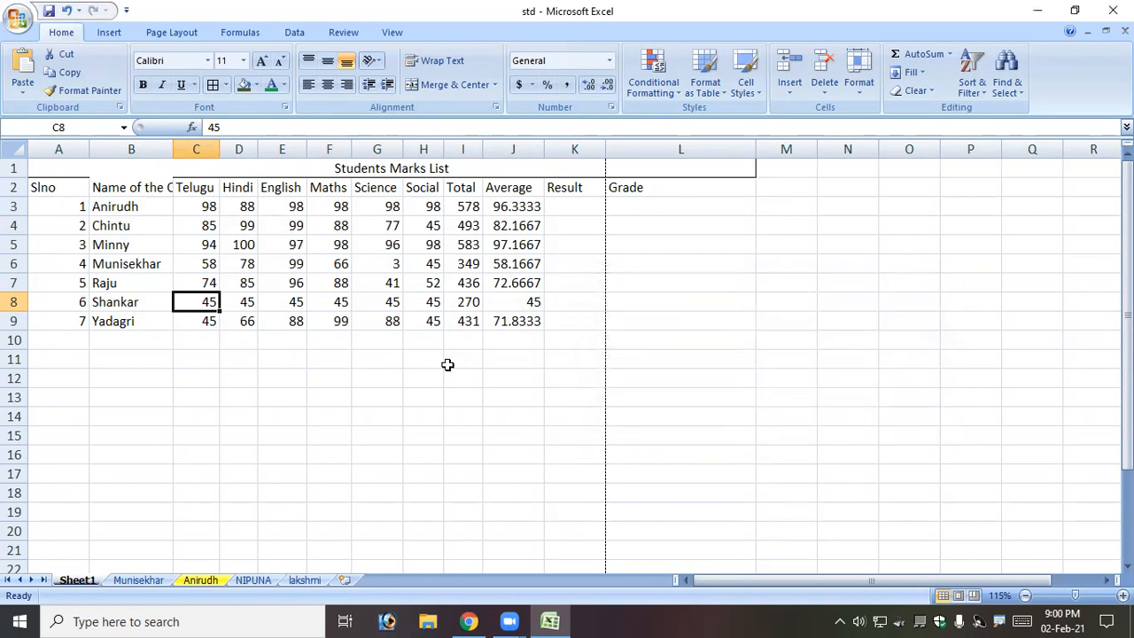
Select various cells around the table, ending at B17.
left_click(424, 378)
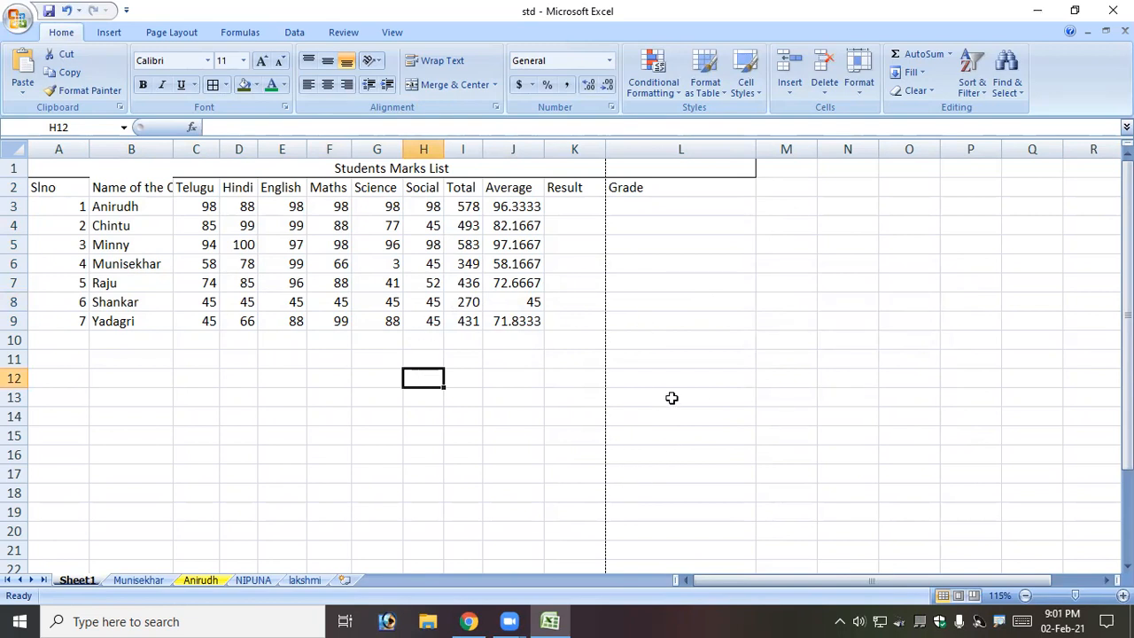
left_click(711, 282)
left_click(745, 461)
left_click(884, 354)
left_click(731, 246)
left_click_drag(521, 285, 522, 302)
left_click(786, 397)
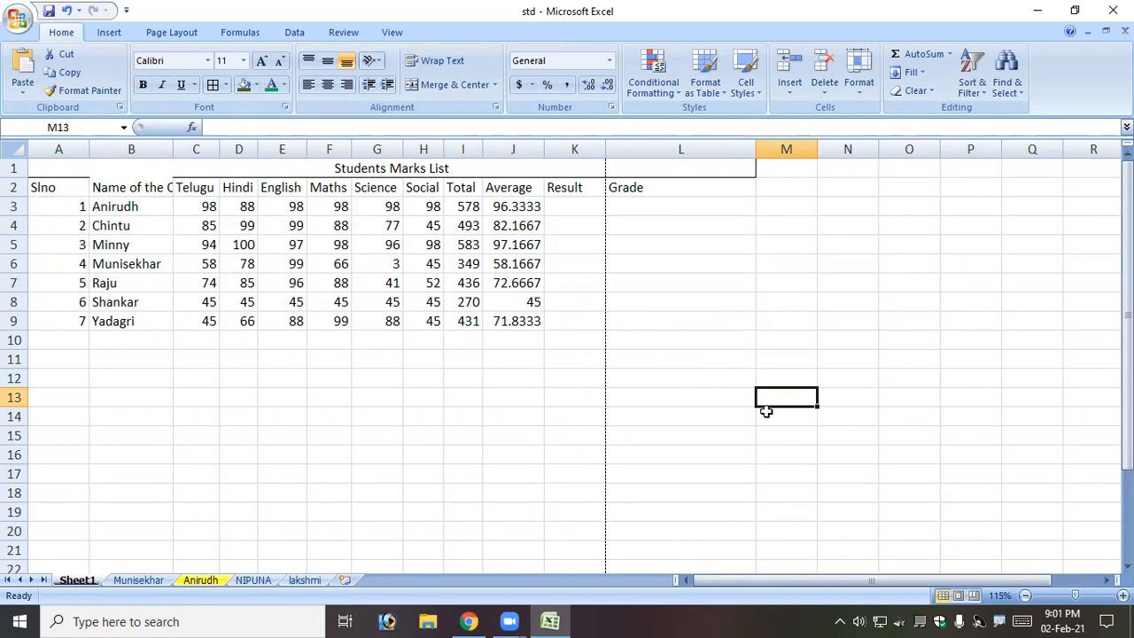
left_click(159, 470)
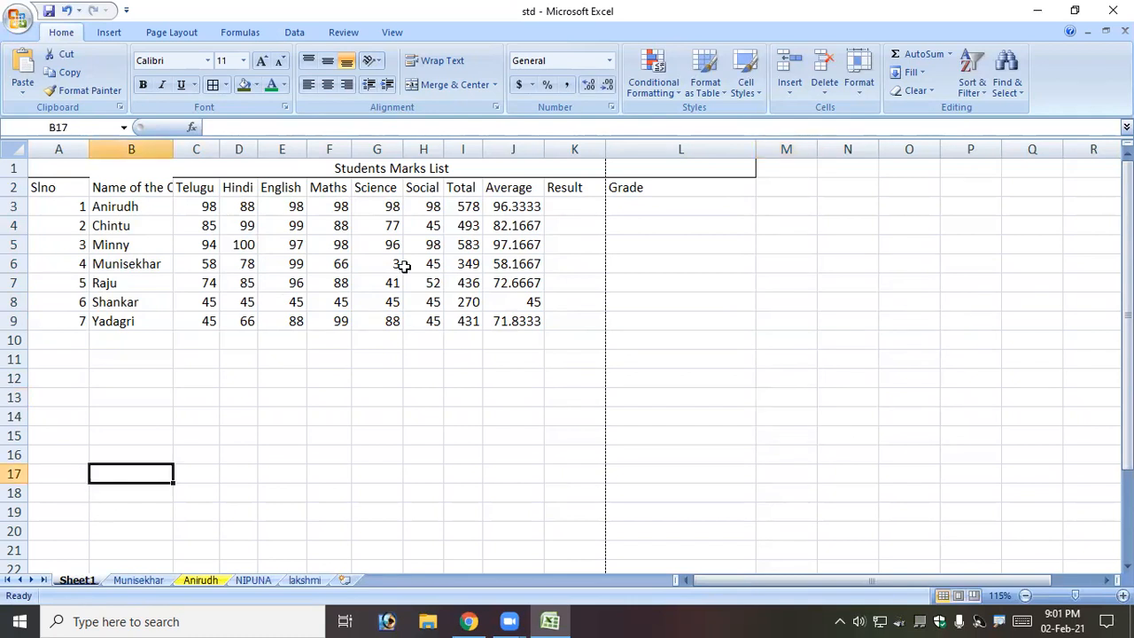
left_click(1001, 87)
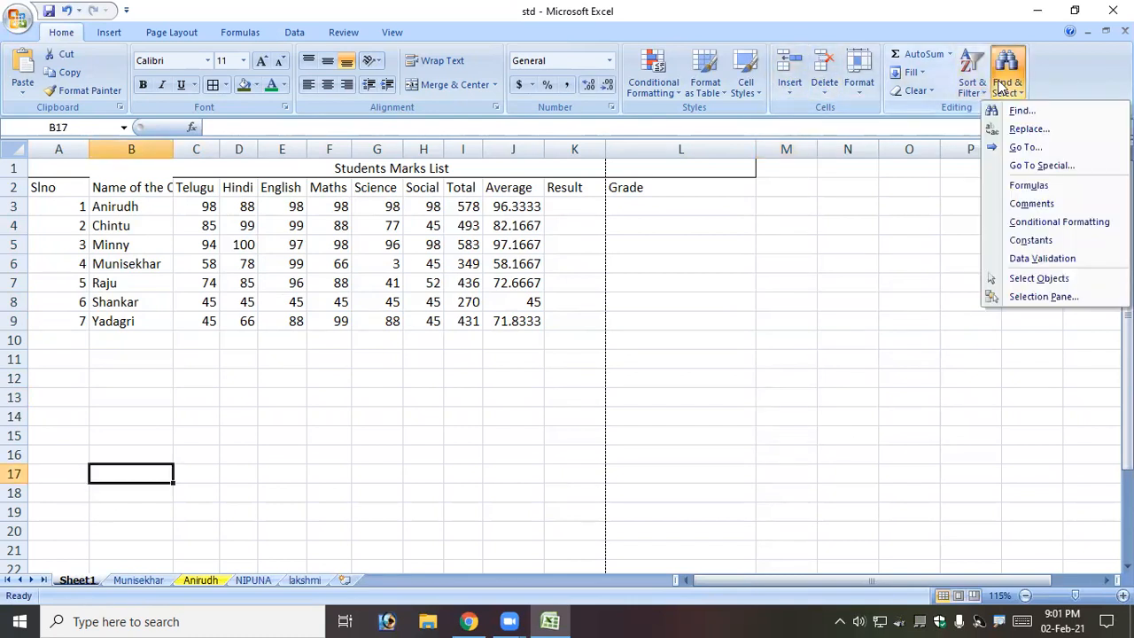
left_click(1028, 148)
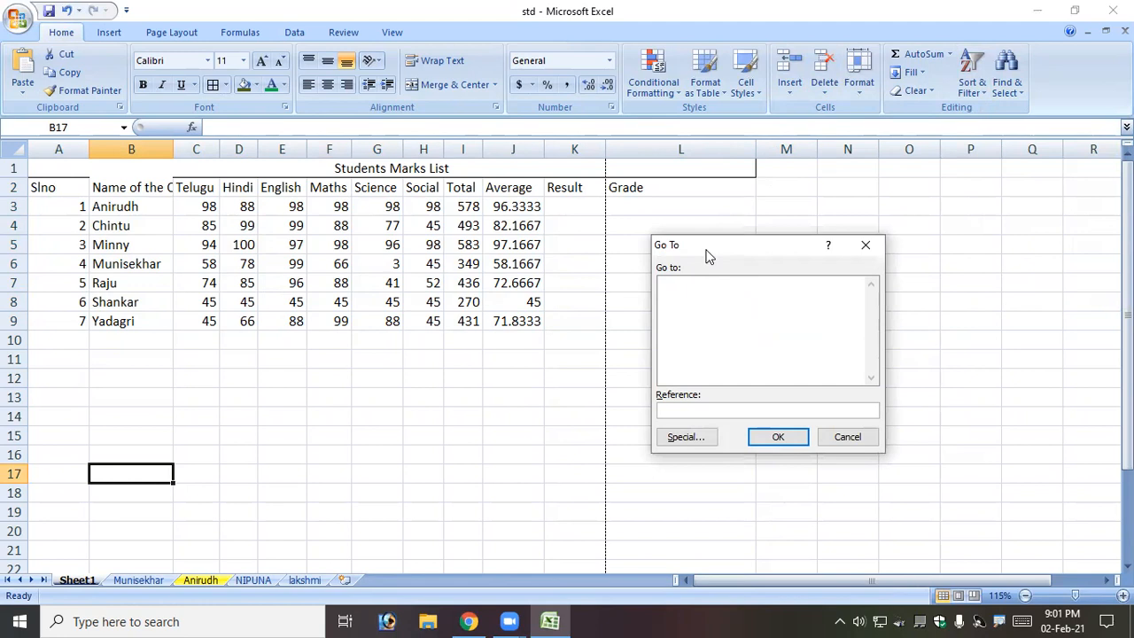
left_click_drag(709, 255, 337, 299)
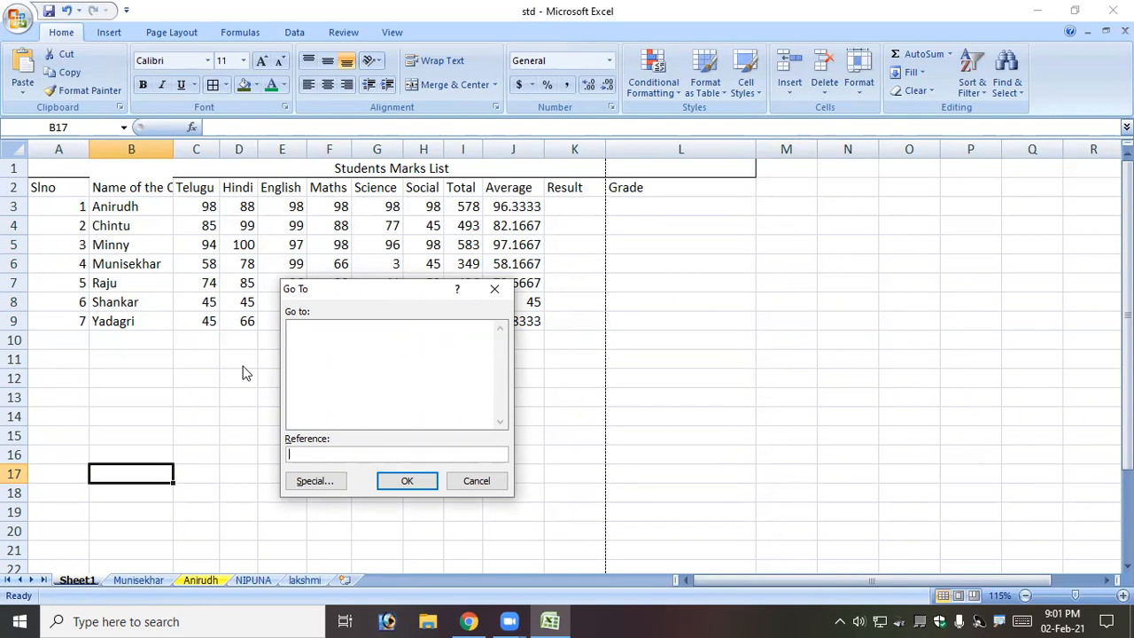
type("xFD1048576")
left_click(418, 487)
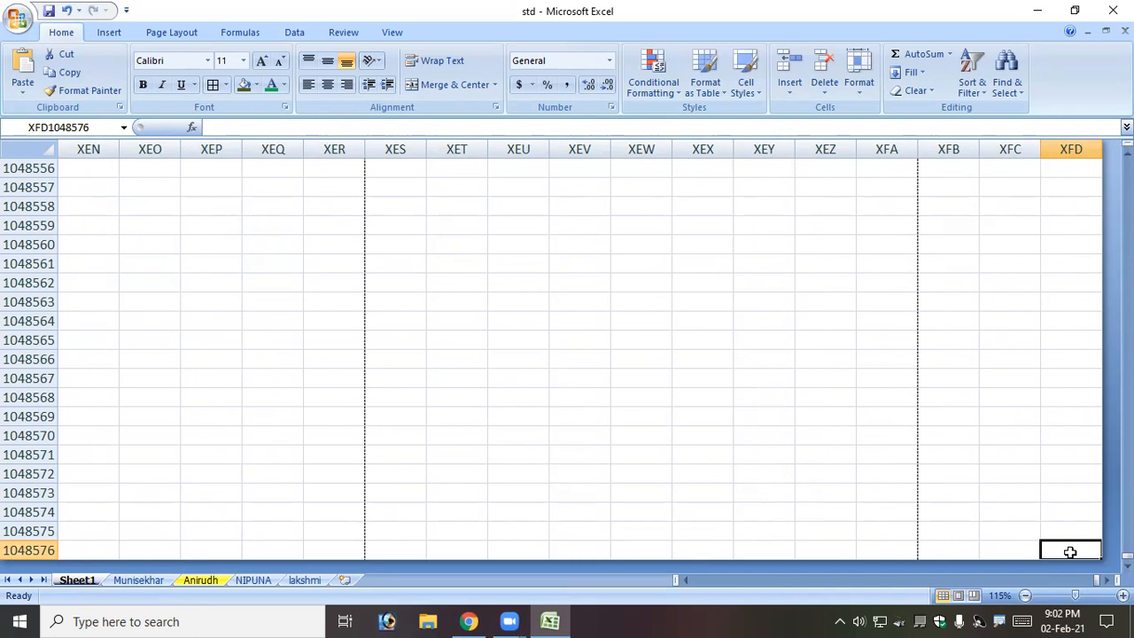
left_click(1000, 87)
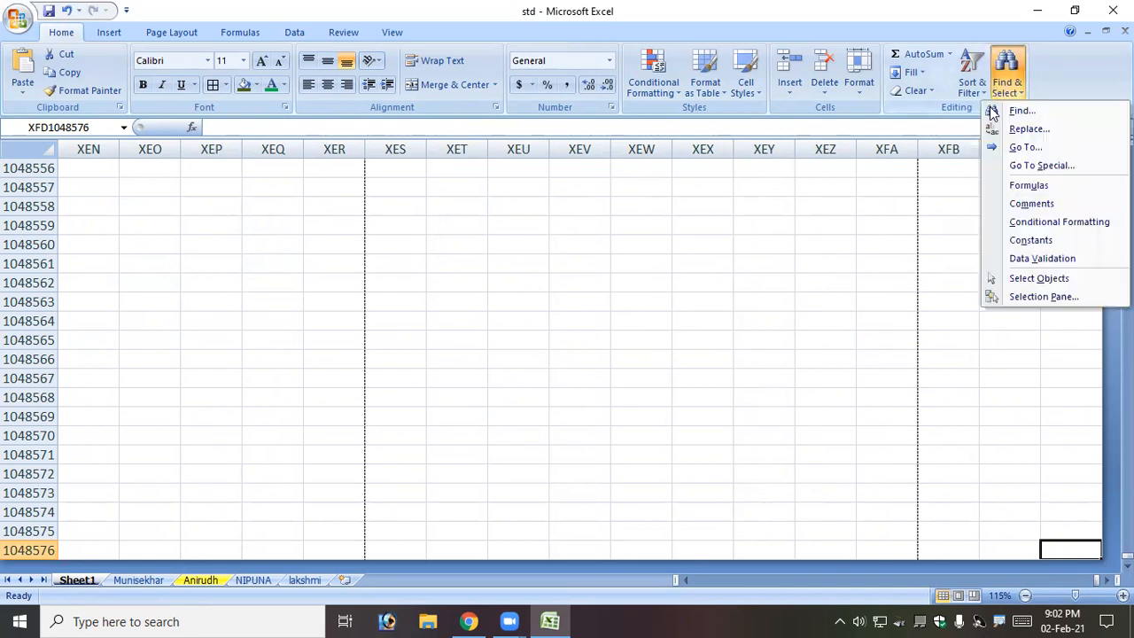
left_click(1018, 147)
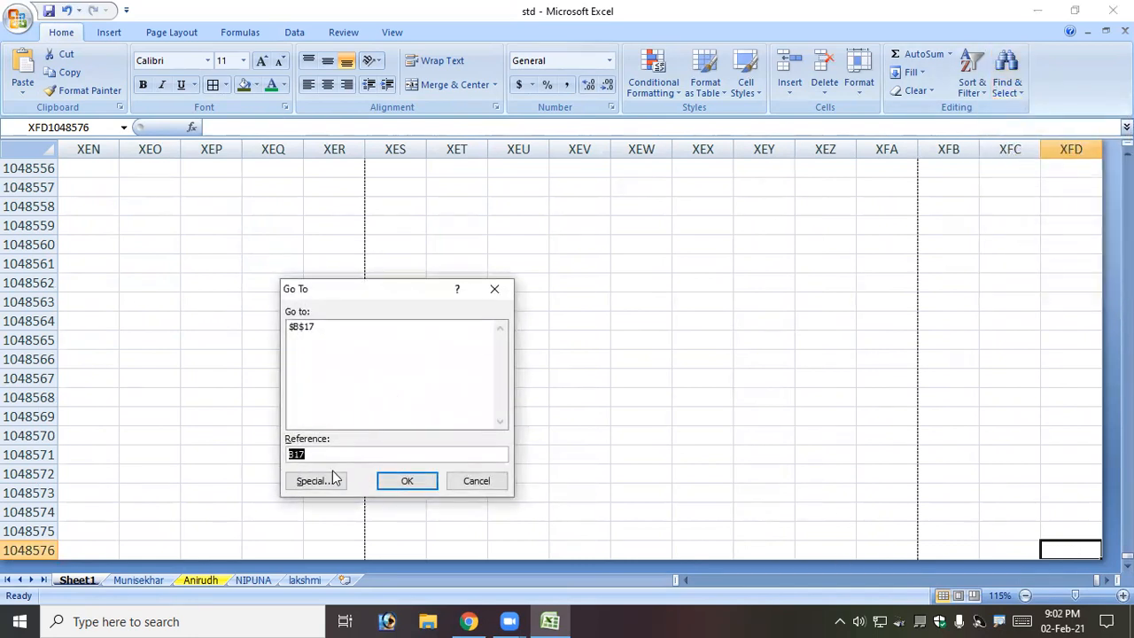
type("A1")
left_click(432, 486)
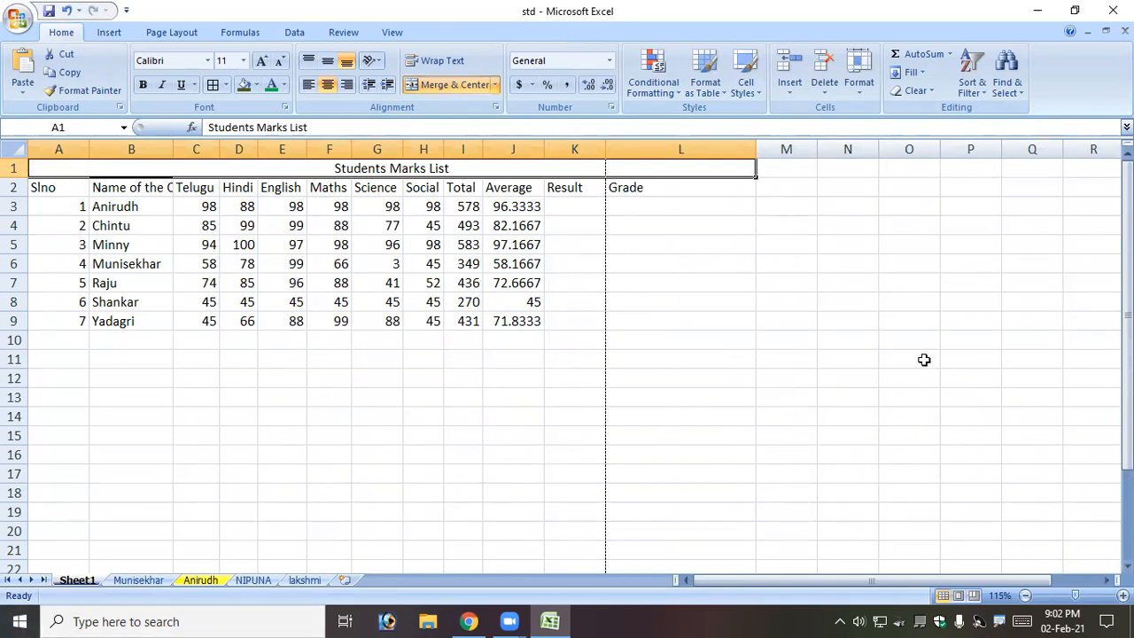
Jump to cell AZ15 with Ctrl+G, then switch to the sheet holding the empty marks template.
key("ctrl+g")
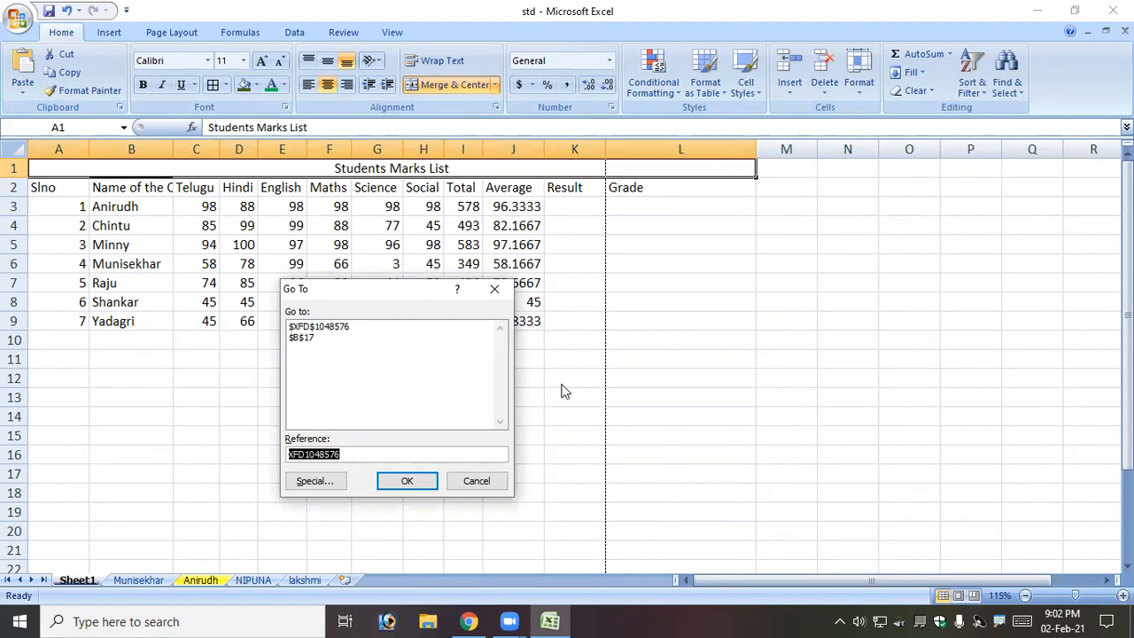
type("AZ15")
key("Return")
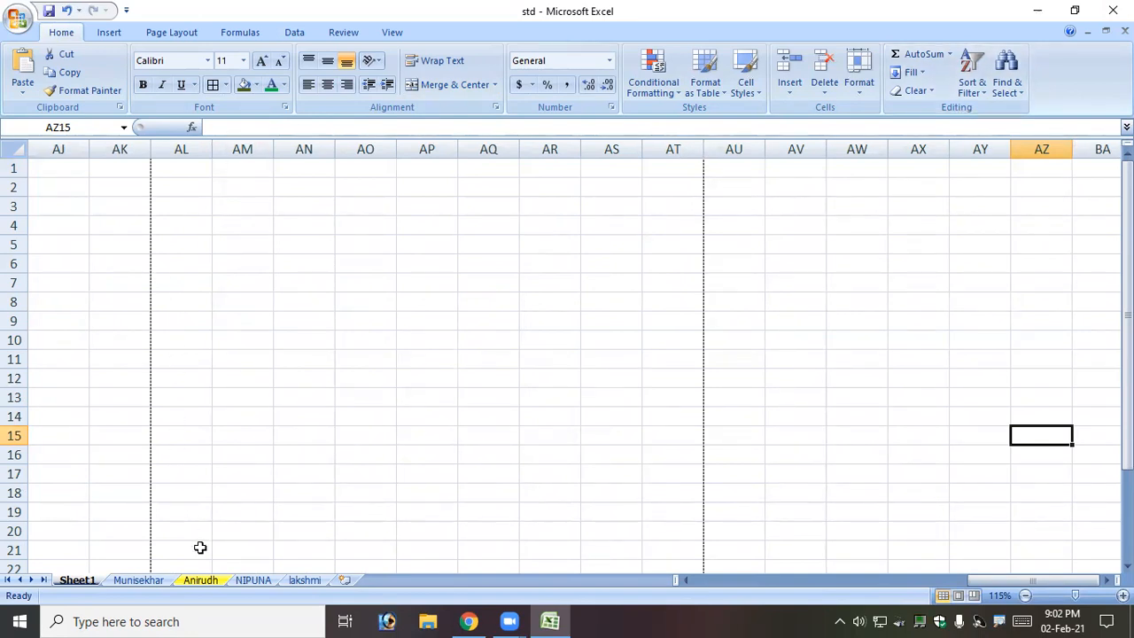
left_click(131, 581)
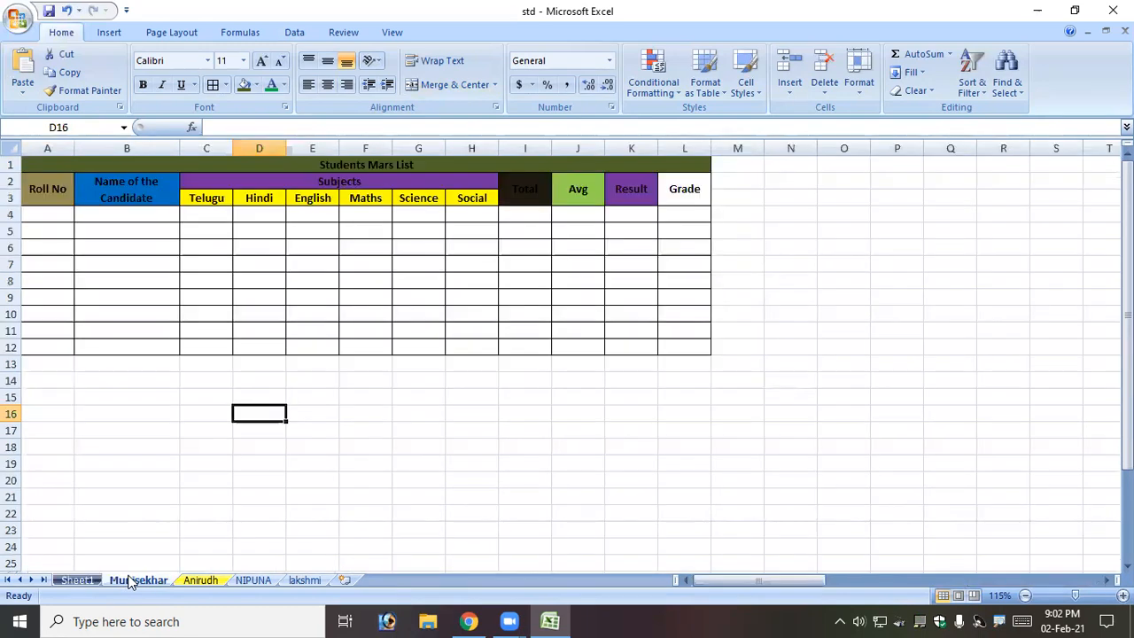